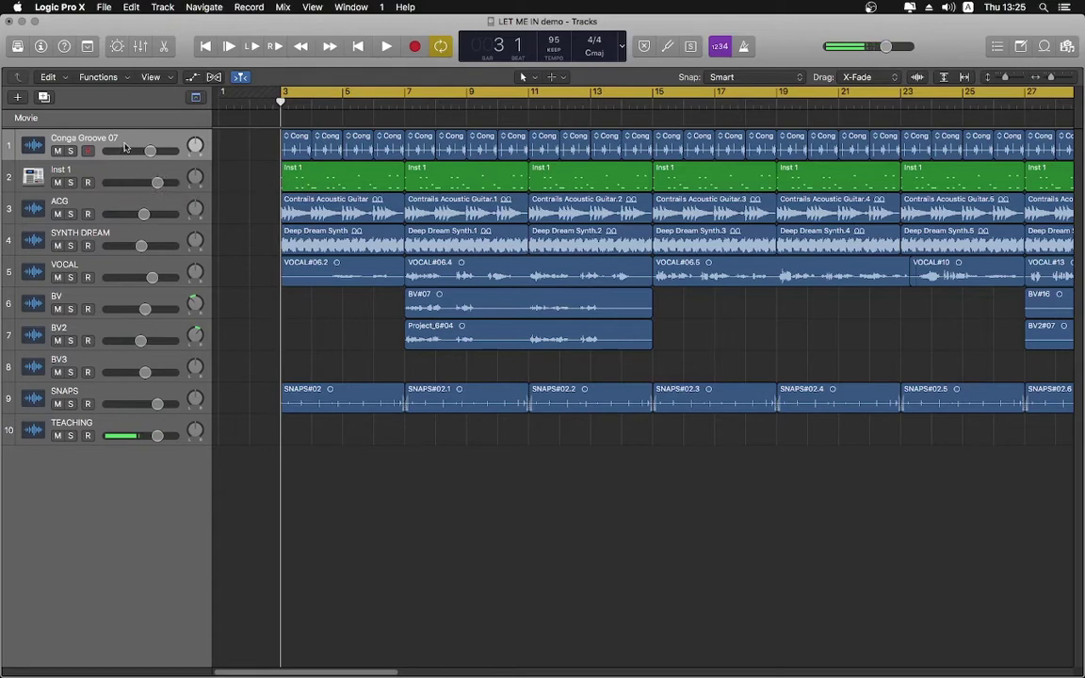
Rename the Inst 1 track as DRUMS
{"action": "left_click", "coordinate": [111, 174]}
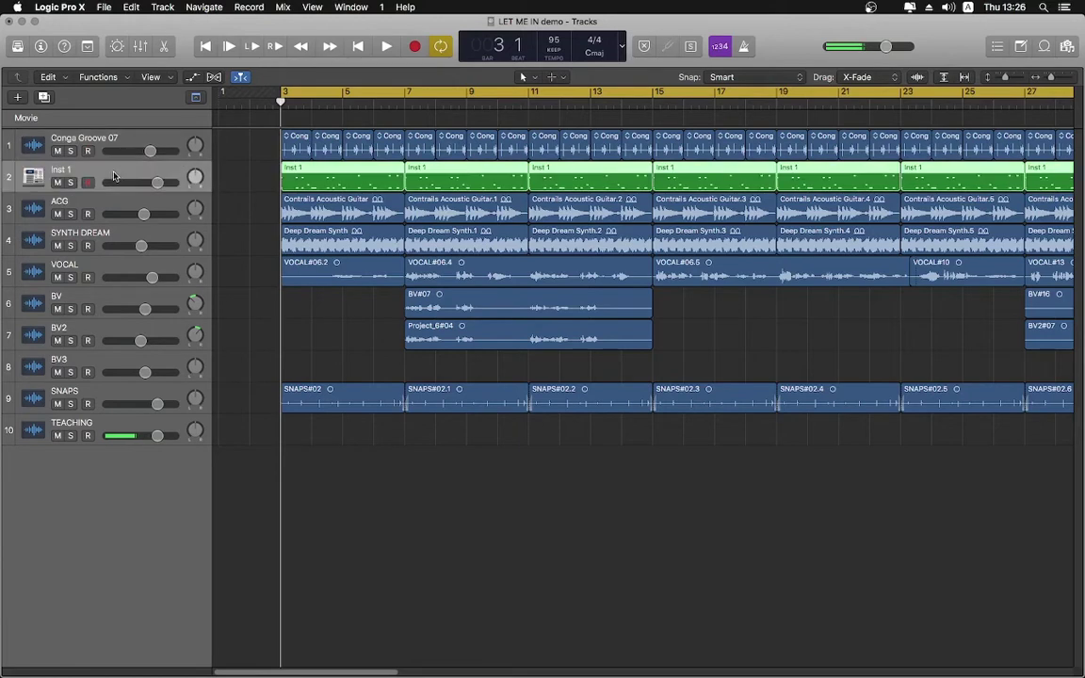
{"action": "double_click", "coordinate": [61, 169]}
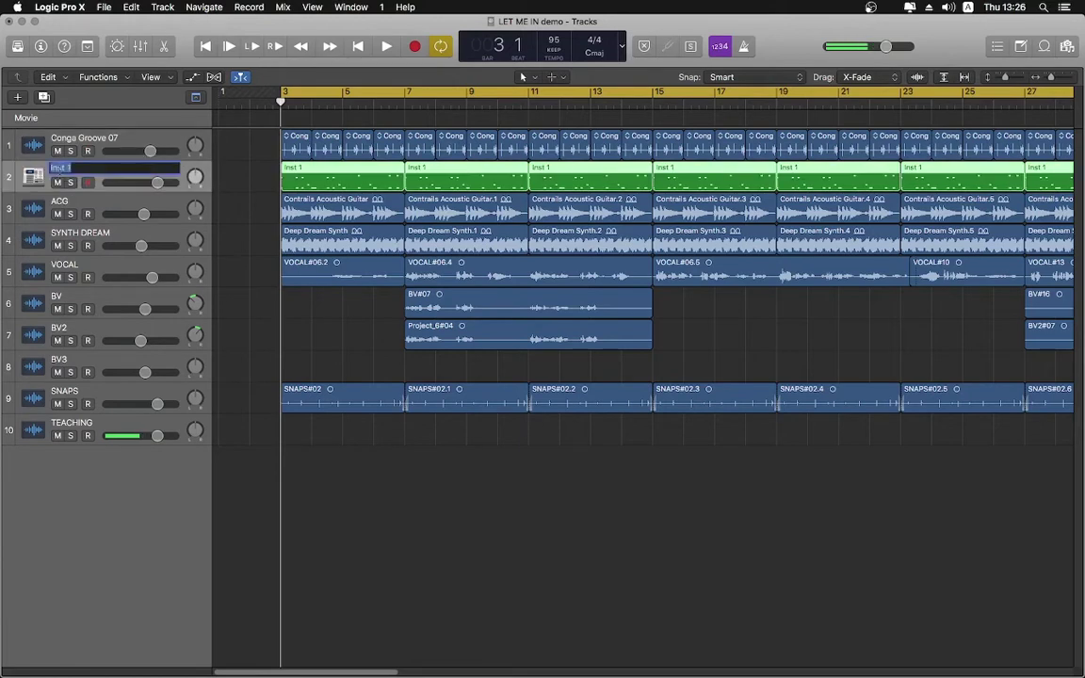
{"action": "type", "text": "drums"}
{"action": "key", "text": "Return"}
Go through the remaining tracks one by one, from ACG down to TEACHING, to review the session's contents
{"action": "key", "text": "Down"}
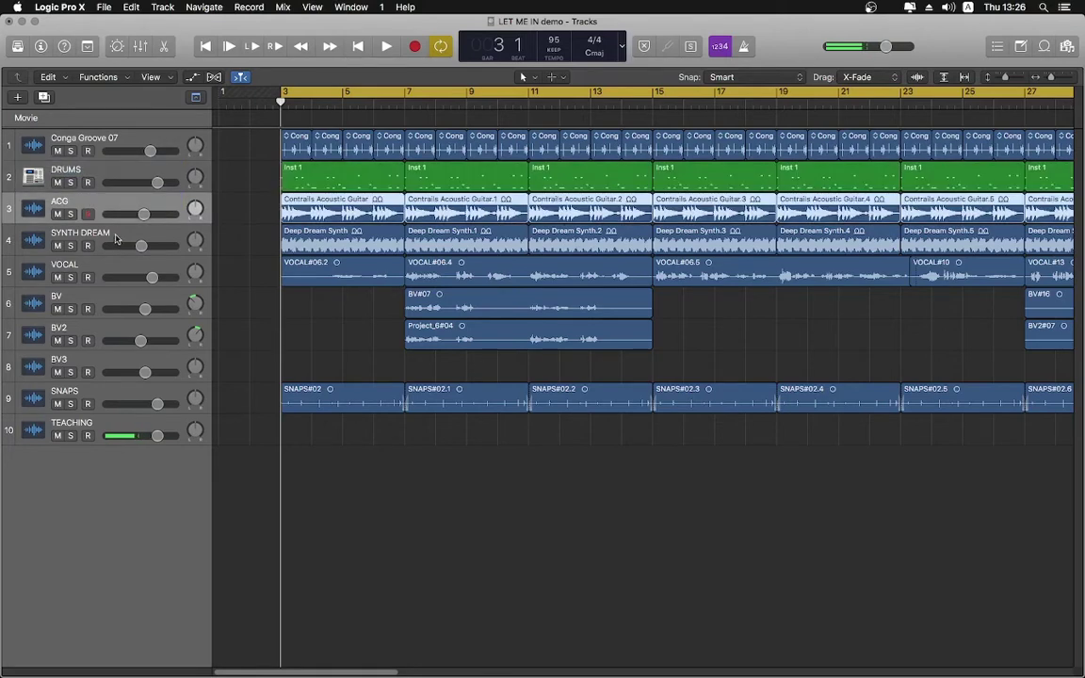
{"action": "left_click", "coordinate": [121, 241]}
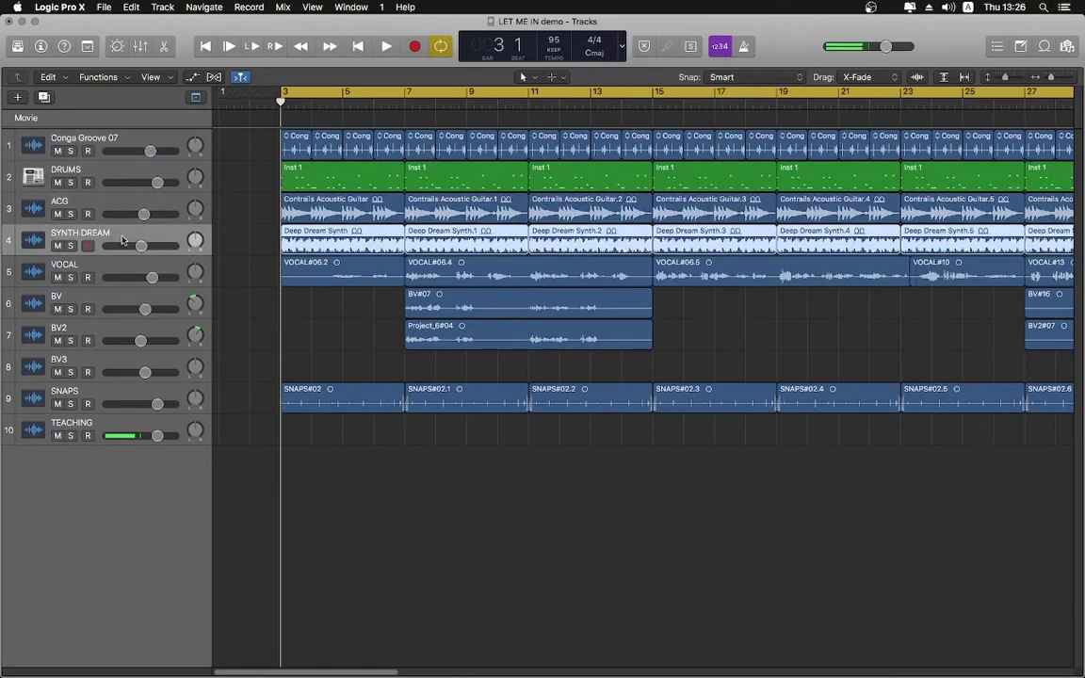
{"action": "left_click", "coordinate": [111, 271]}
{"action": "left_click", "coordinate": [101, 300]}
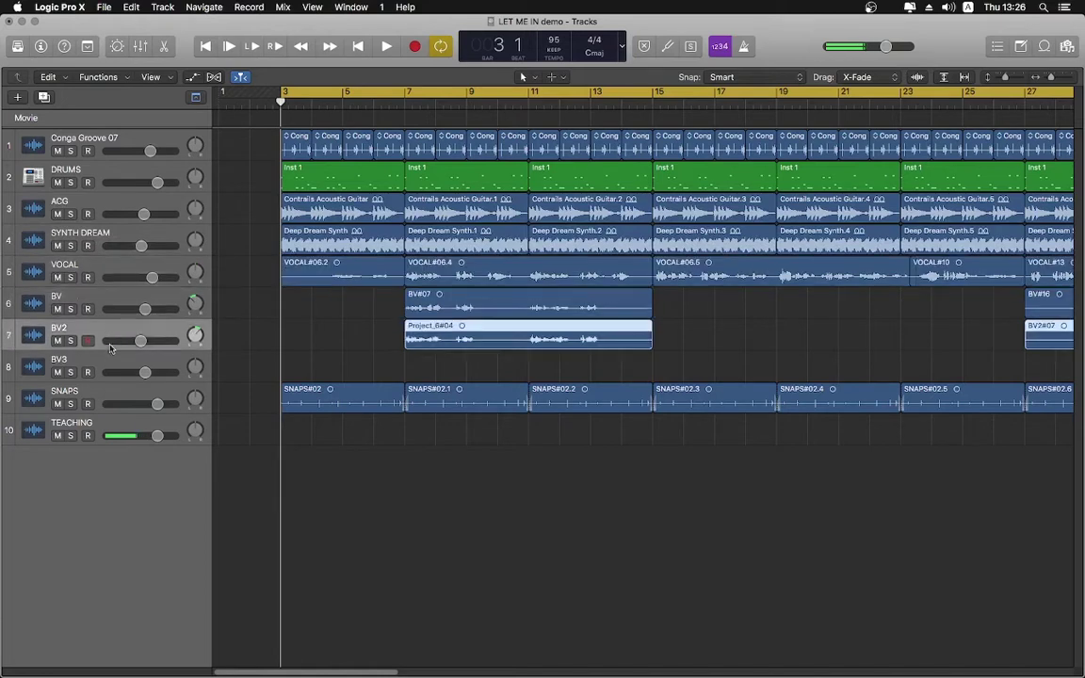
{"action": "left_click", "coordinate": [102, 329]}
{"action": "left_click", "coordinate": [103, 356]}
{"action": "left_click", "coordinate": [112, 391]}
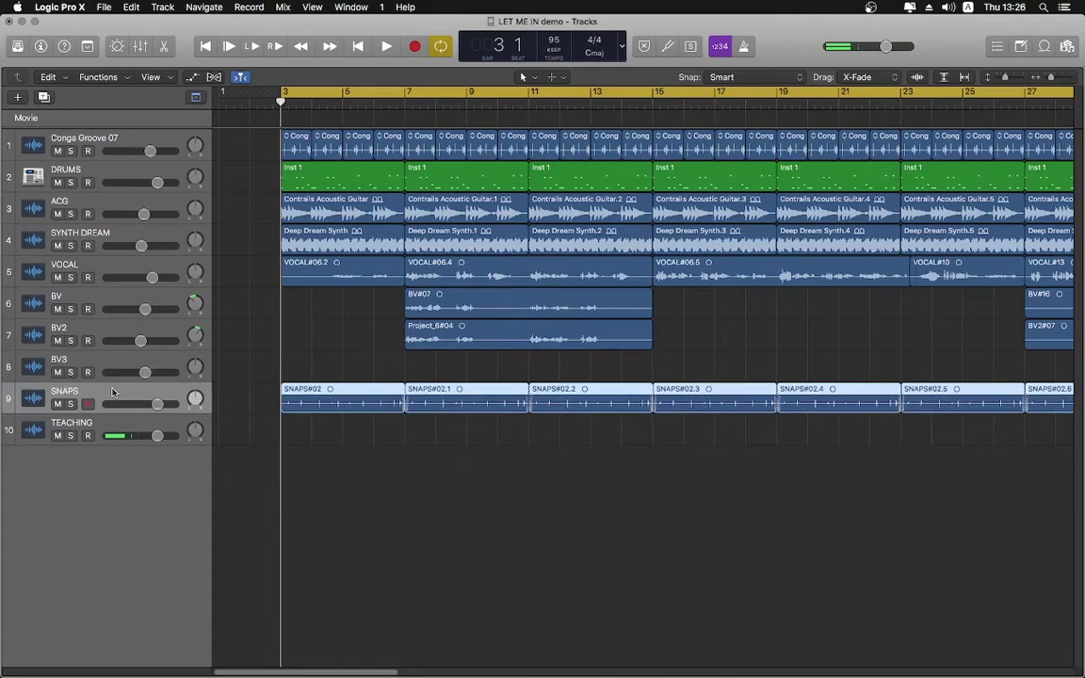
{"action": "left_click", "coordinate": [112, 426]}
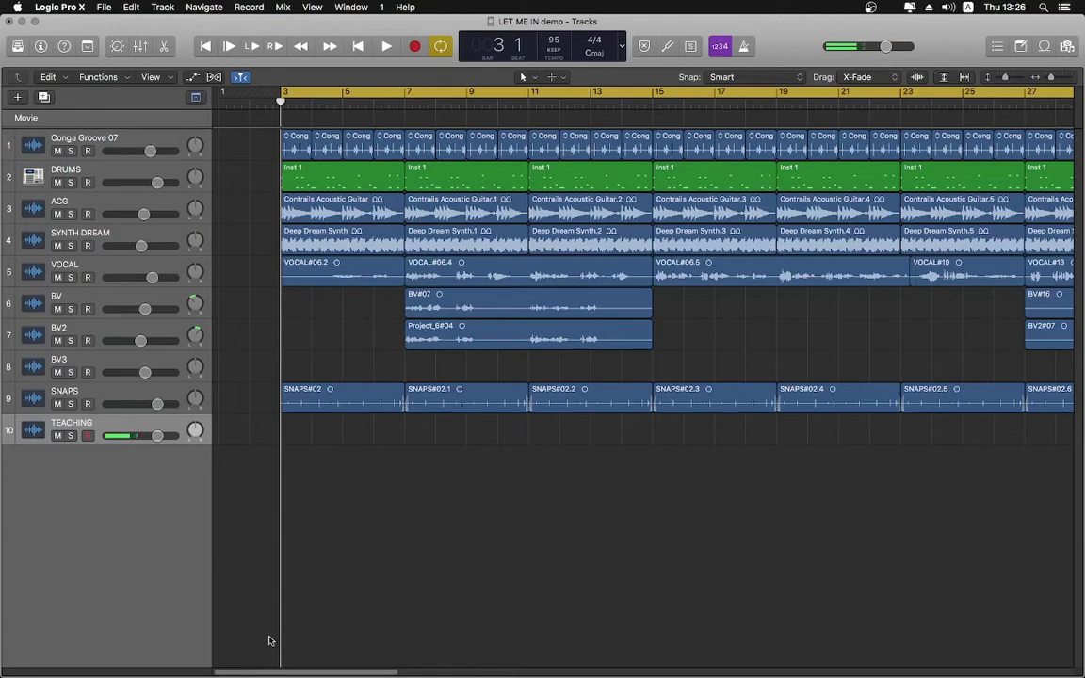
Show the mixer with all the channel strips of the project
{"action": "left_click_drag", "start_coordinate": [288, 671], "coordinate": [273, 650]}
{"action": "key", "text": "x"}
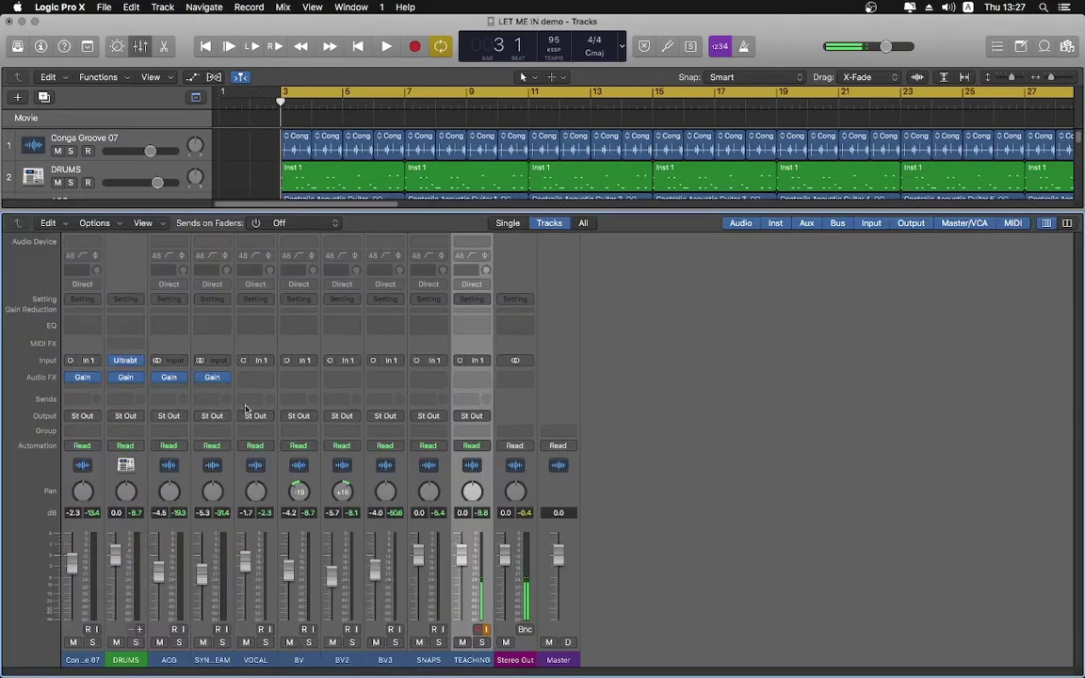
Inspect the Gain plug-in settings on the Conga Groove 07, DRUMS, ACG and SYNTH DREAM channels and close each plug-in window
{"action": "mouse_move", "coordinate": [132, 380]}
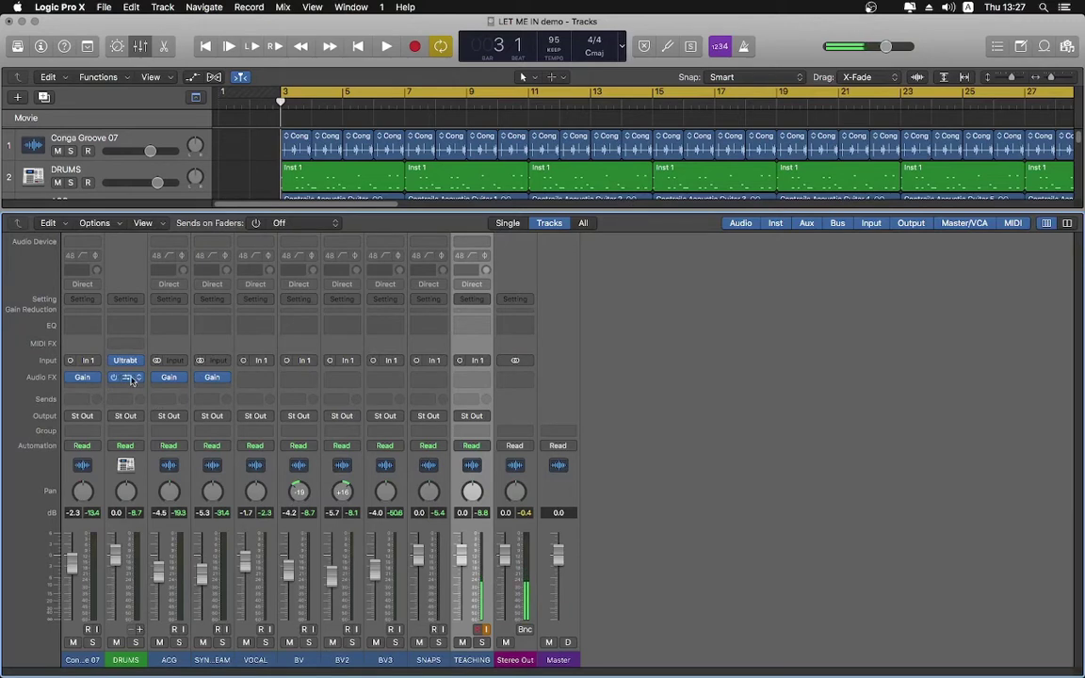
{"action": "left_click", "coordinate": [84, 378]}
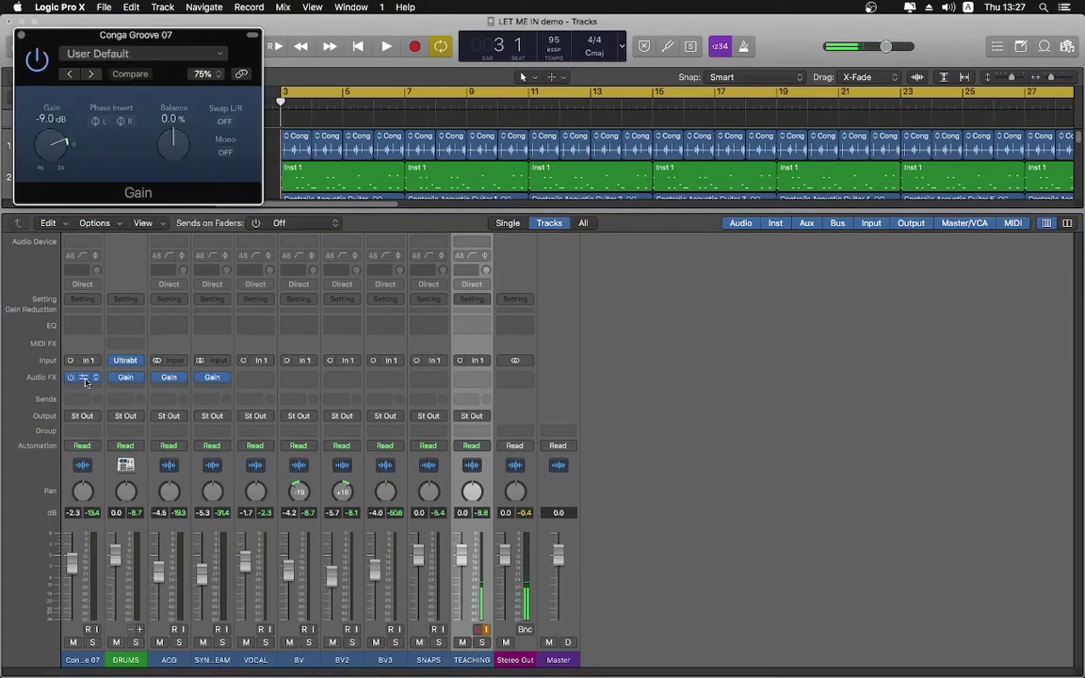
{"action": "left_click", "coordinate": [124, 379]}
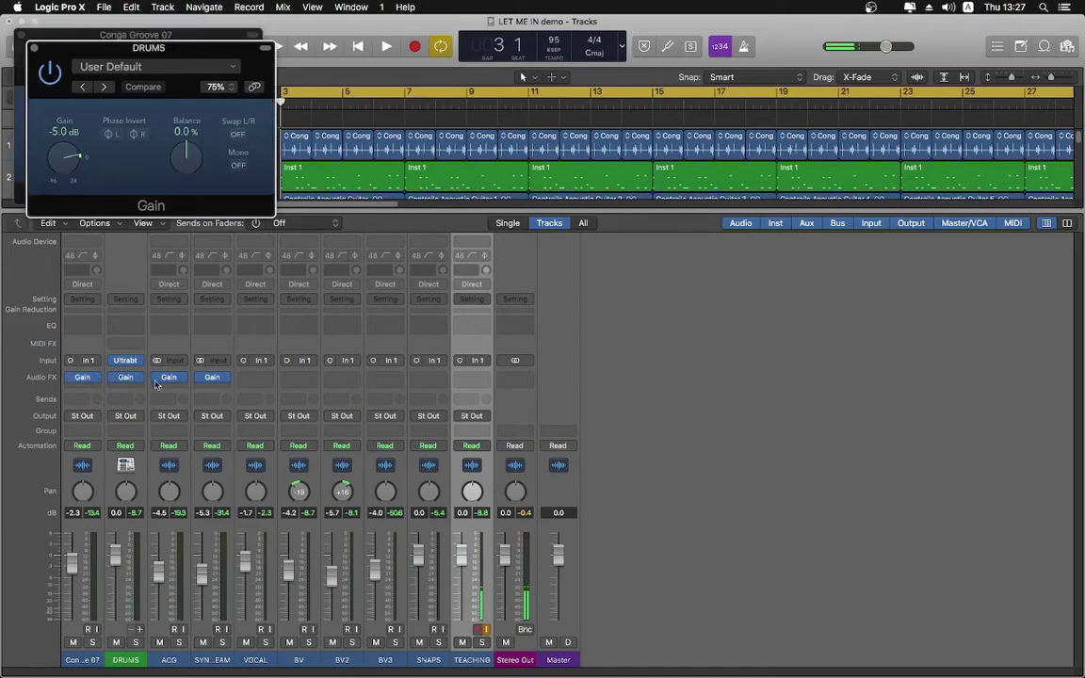
{"action": "left_click", "coordinate": [169, 380]}
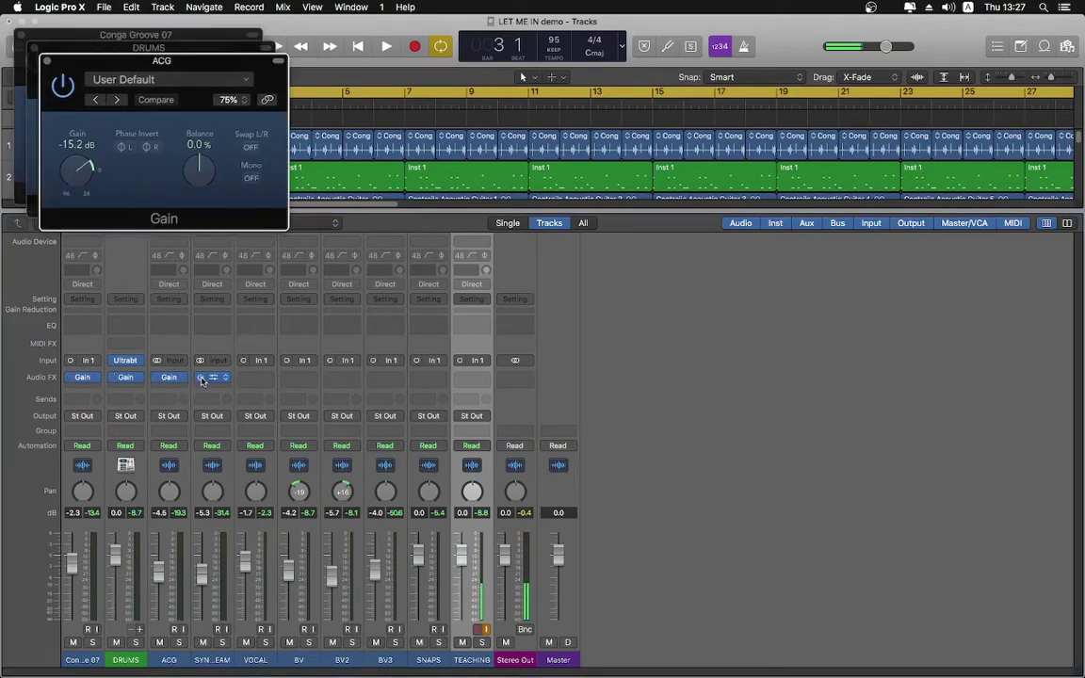
{"action": "left_click", "coordinate": [211, 378]}
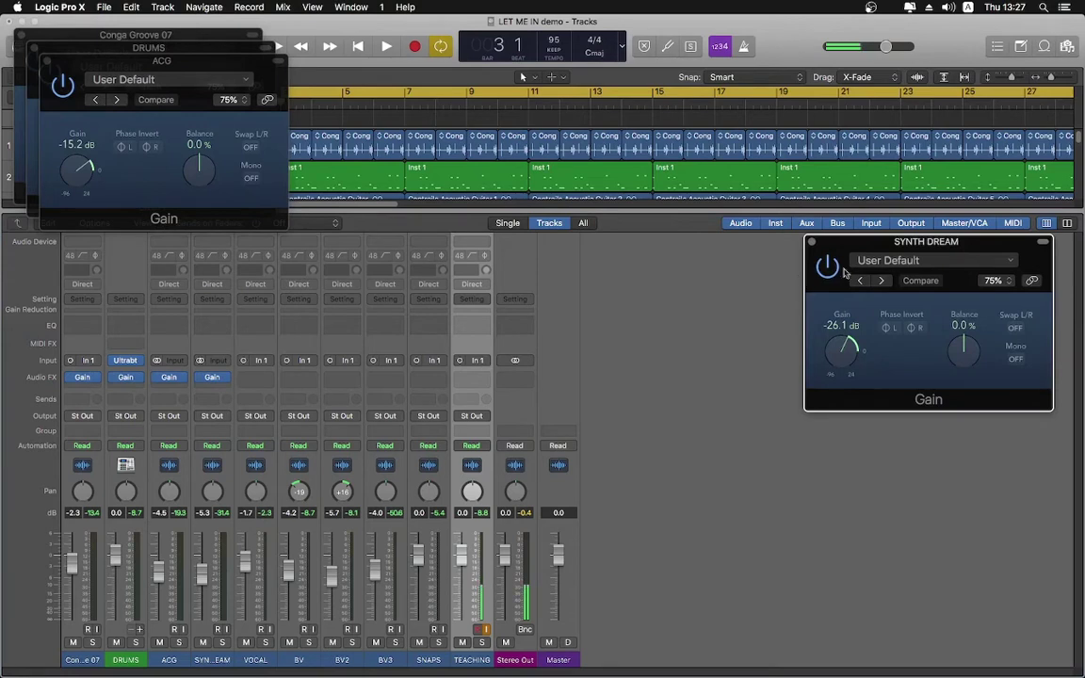
{"action": "left_click_drag", "start_coordinate": [951, 248], "coordinate": [381, 253]}
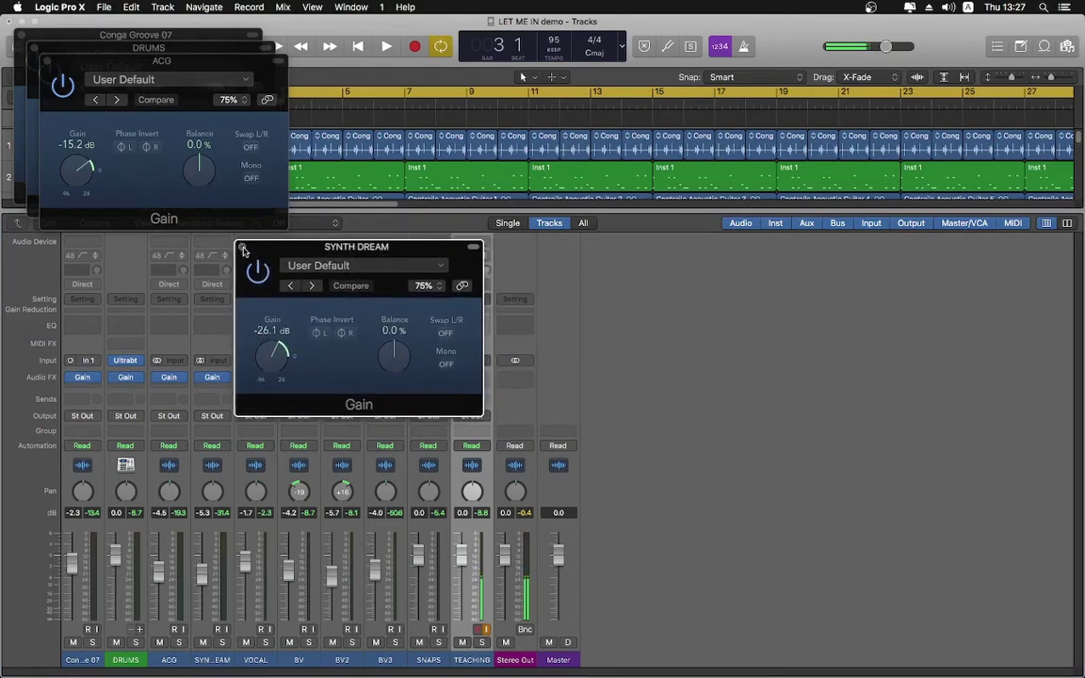
{"action": "left_click", "coordinate": [198, 378]}
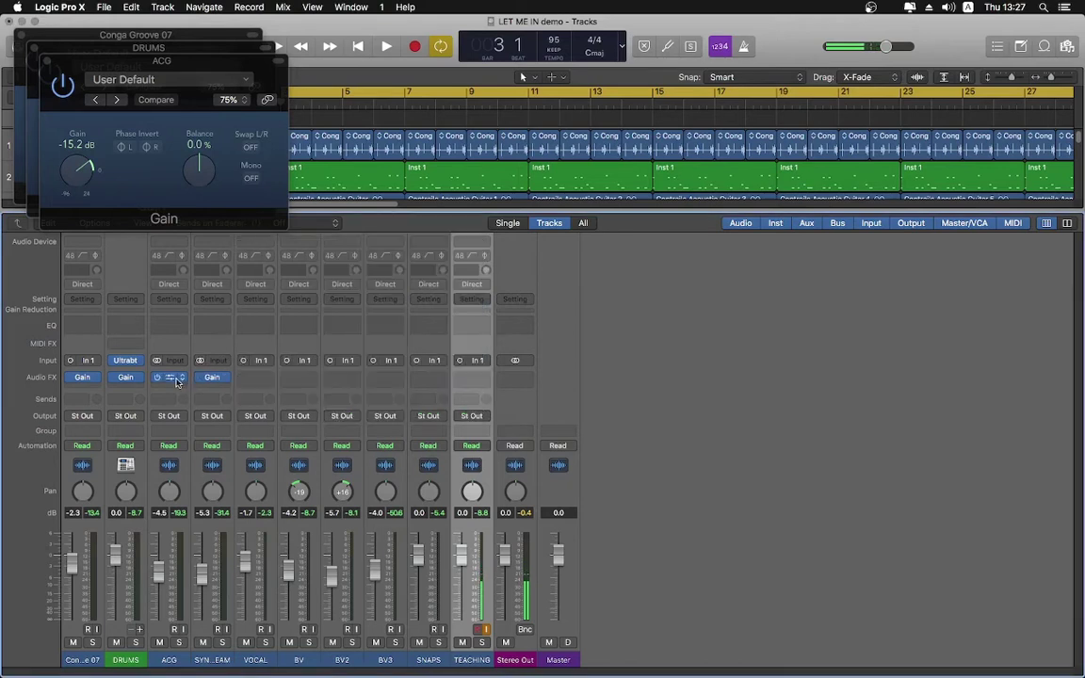
{"action": "left_click", "coordinate": [158, 377]}
{"action": "left_click", "coordinate": [122, 378]}
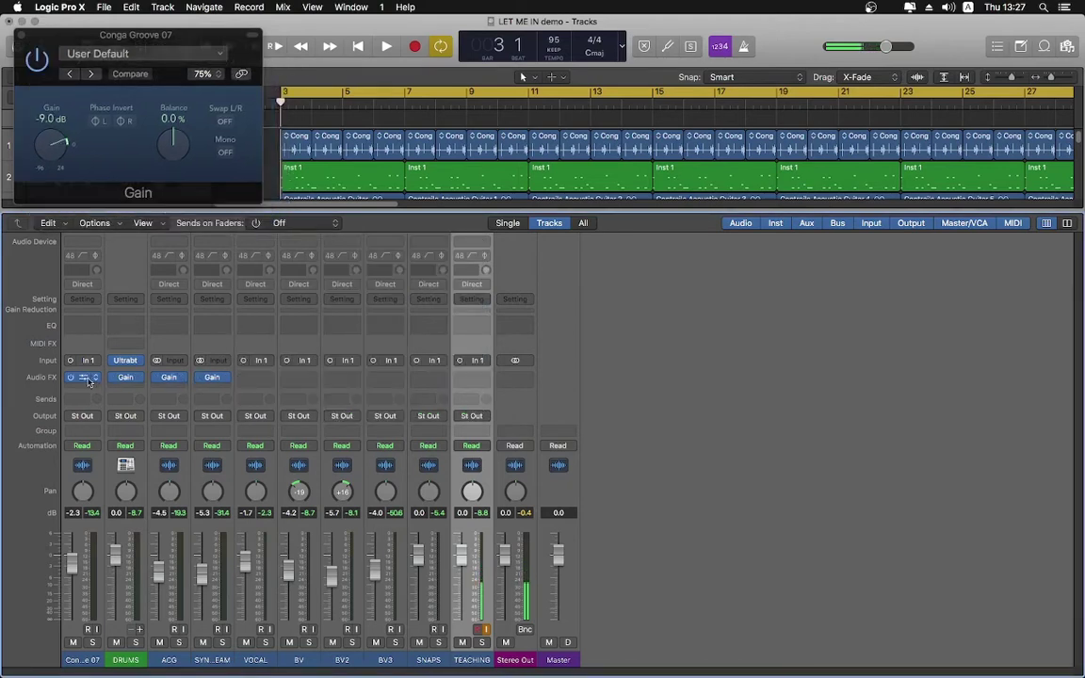
{"action": "left_click", "coordinate": [85, 379]}
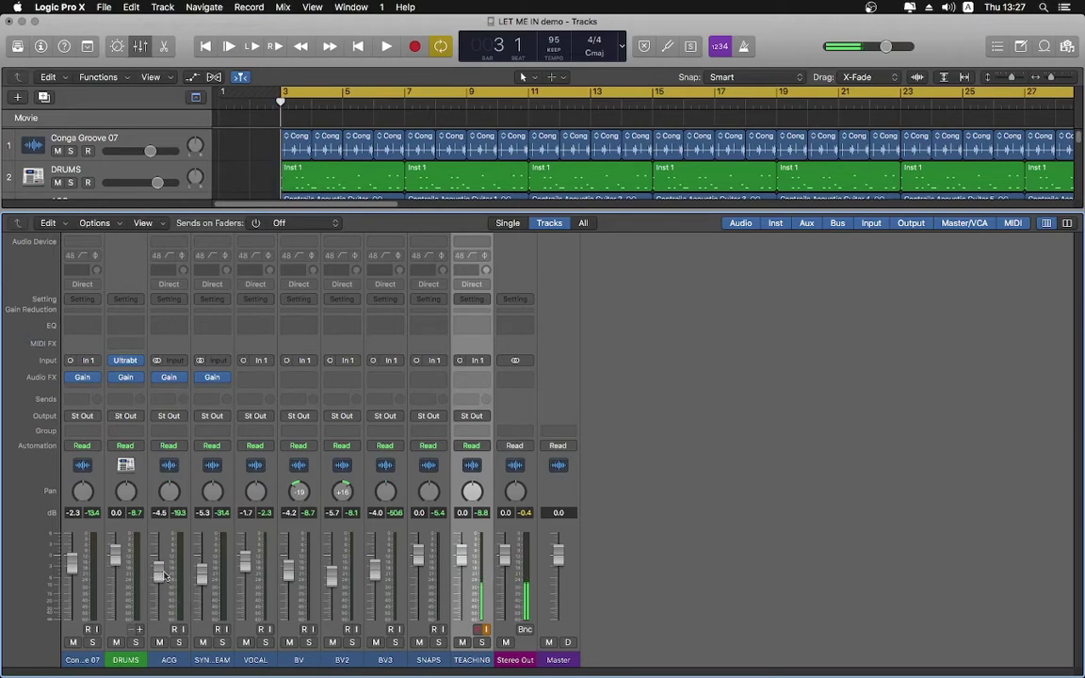
View the Ultrabeat instrument on the DRUMS channel and close its window
{"action": "mouse_move", "coordinate": [94, 378]}
{"action": "mouse_move", "coordinate": [129, 382]}
{"action": "left_click", "coordinate": [127, 365]}
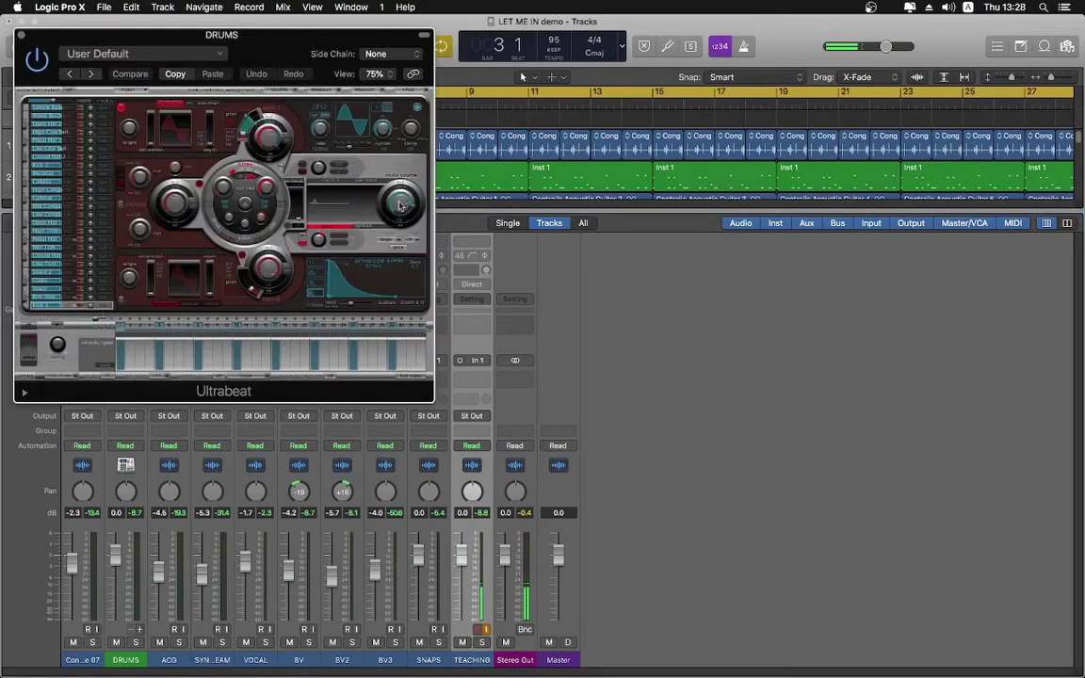
{"action": "left_click", "coordinate": [19, 35]}
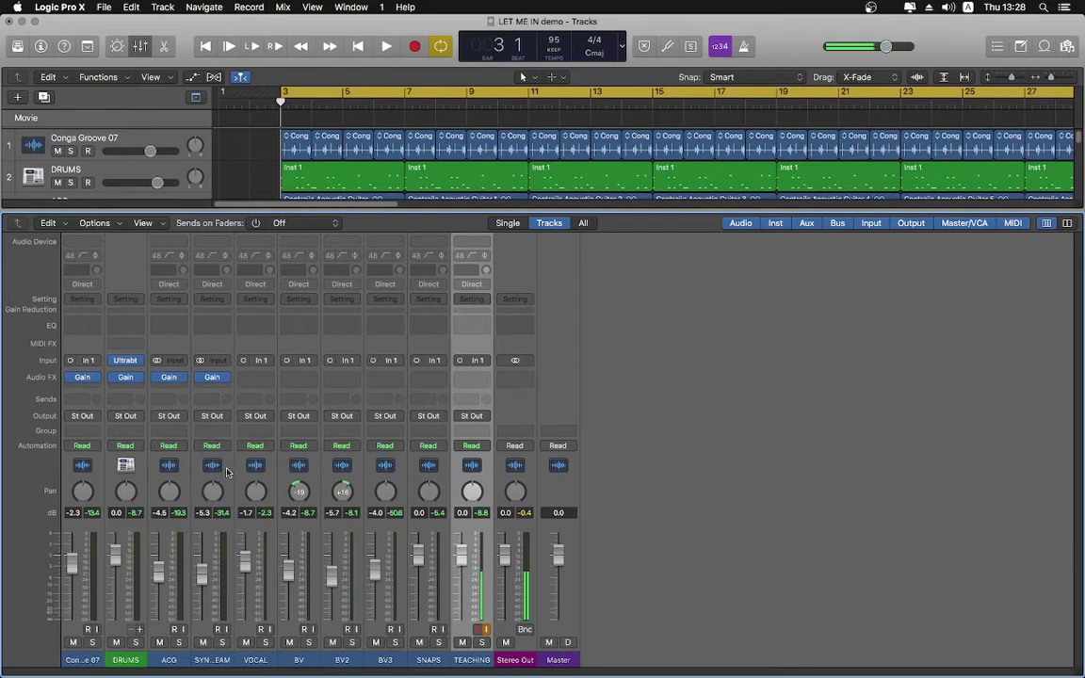
Play short passages of the song from bar 3 to check the channel levels in the mixer
{"action": "key", "text": "space"}
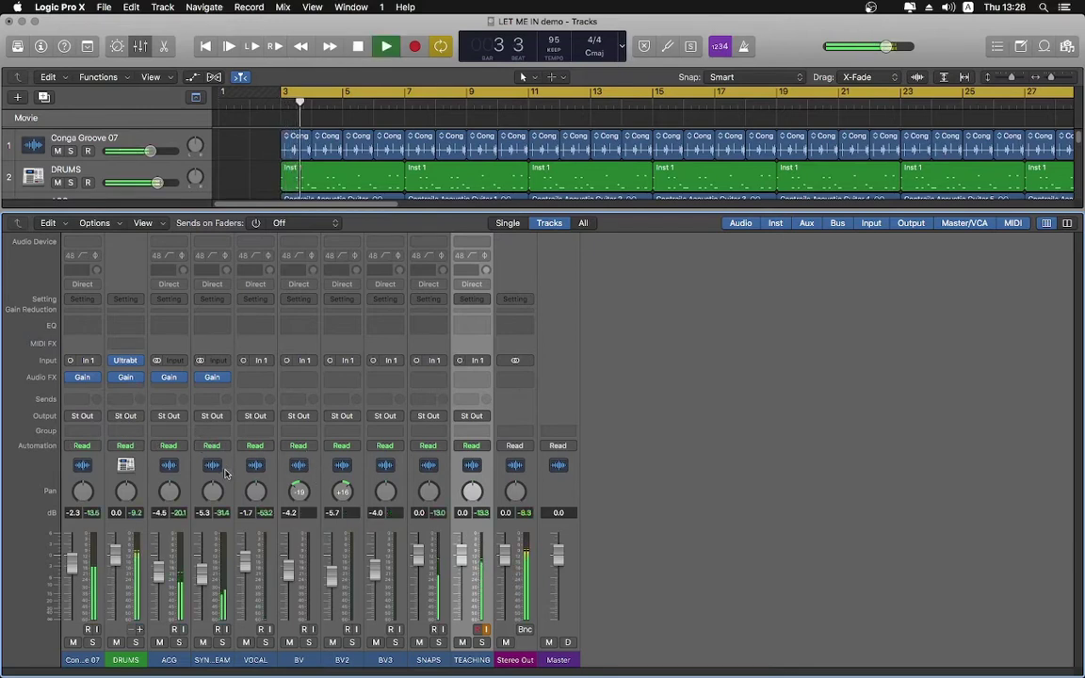
{"action": "key", "text": "space"}
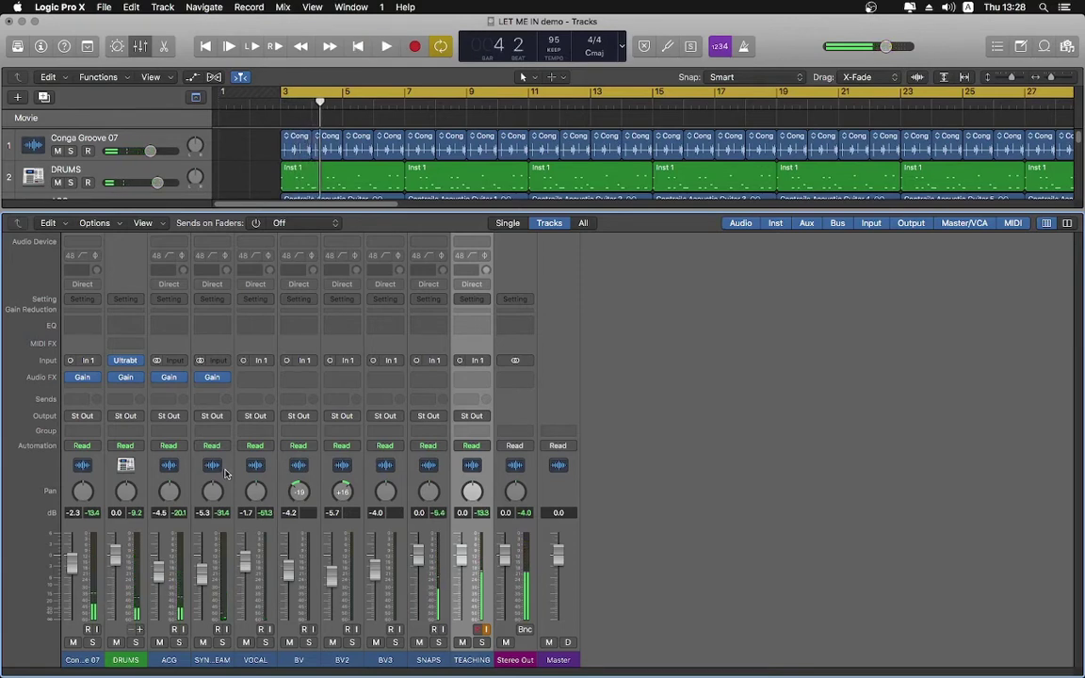
{"action": "key", "text": "space"}
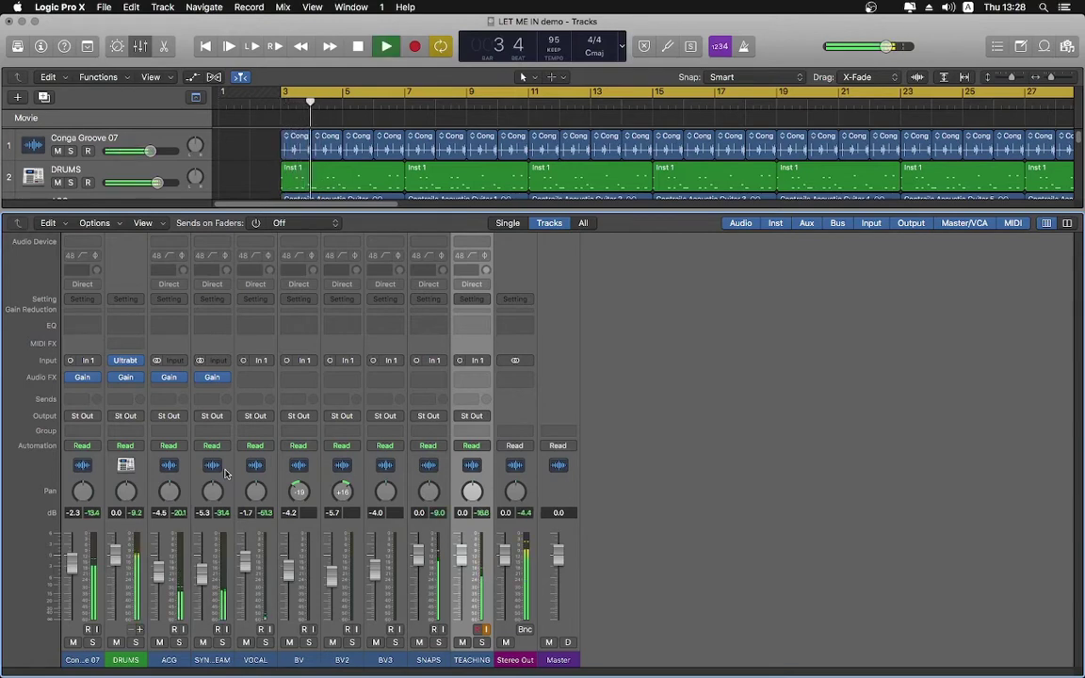
{"action": "key", "text": "space"}
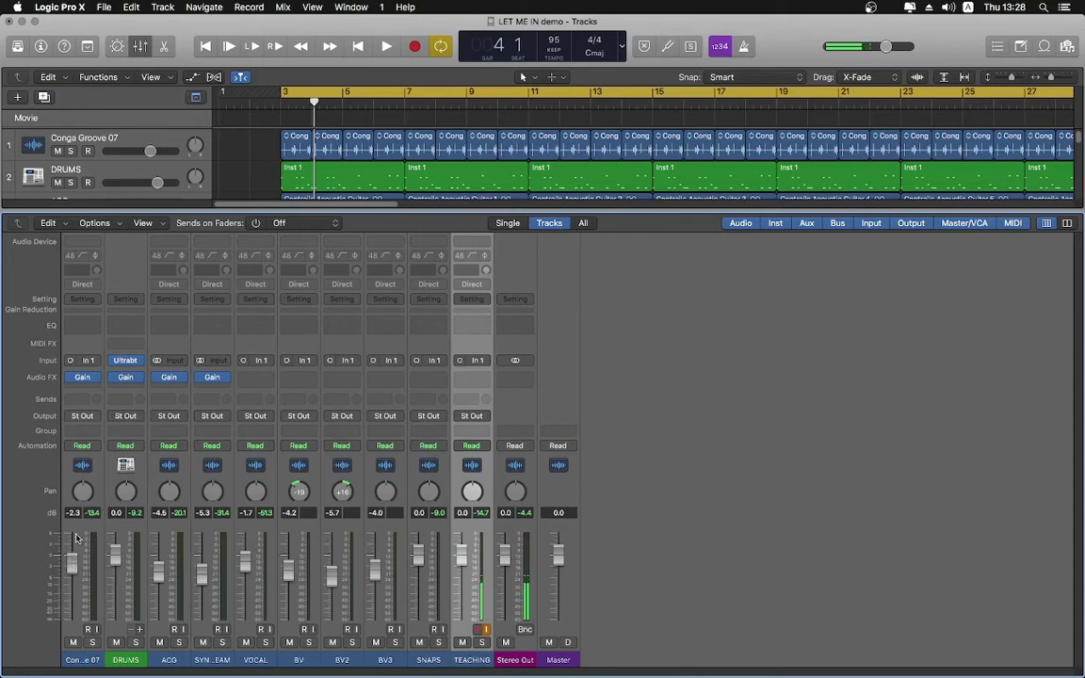
Route the outputs of all channels from Conga Groove 07 to SNAPS to Bus 11 and name the new aux channel MUSIC
{"action": "left_click", "coordinate": [71, 481]}
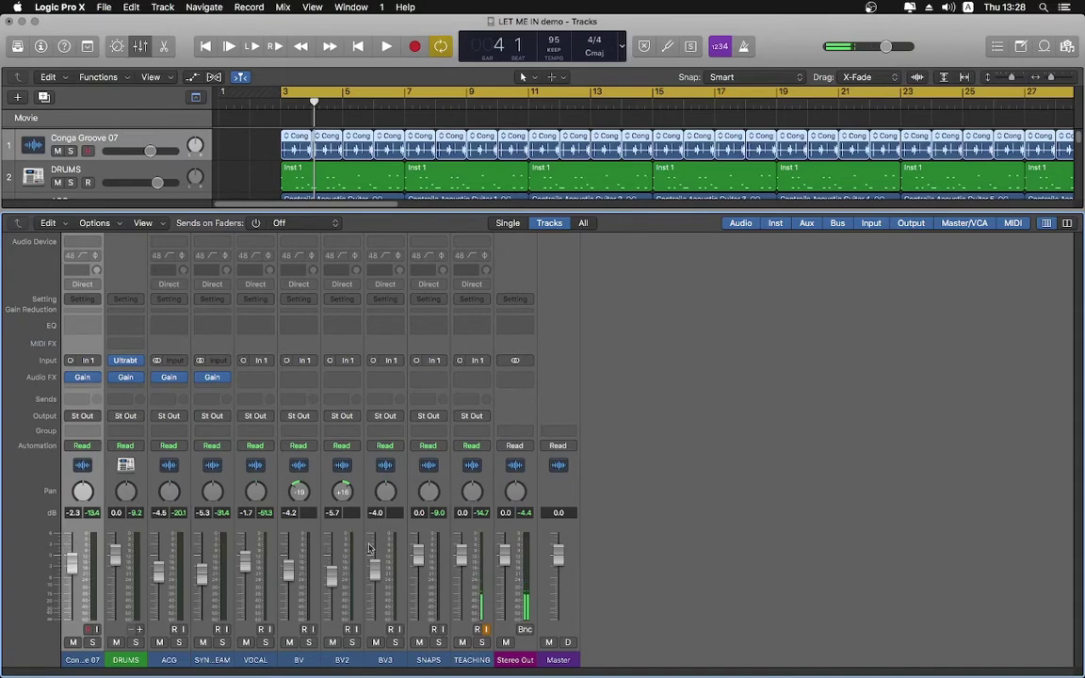
{"action": "left_click", "coordinate": [444, 528]}
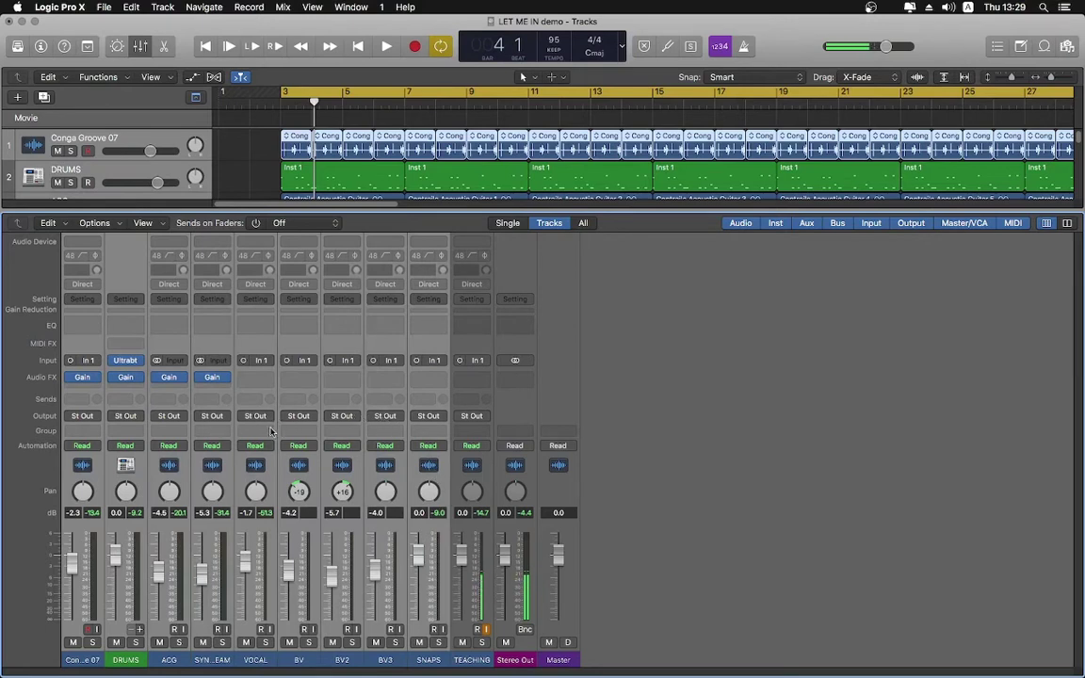
{"action": "left_click", "coordinate": [339, 416]}
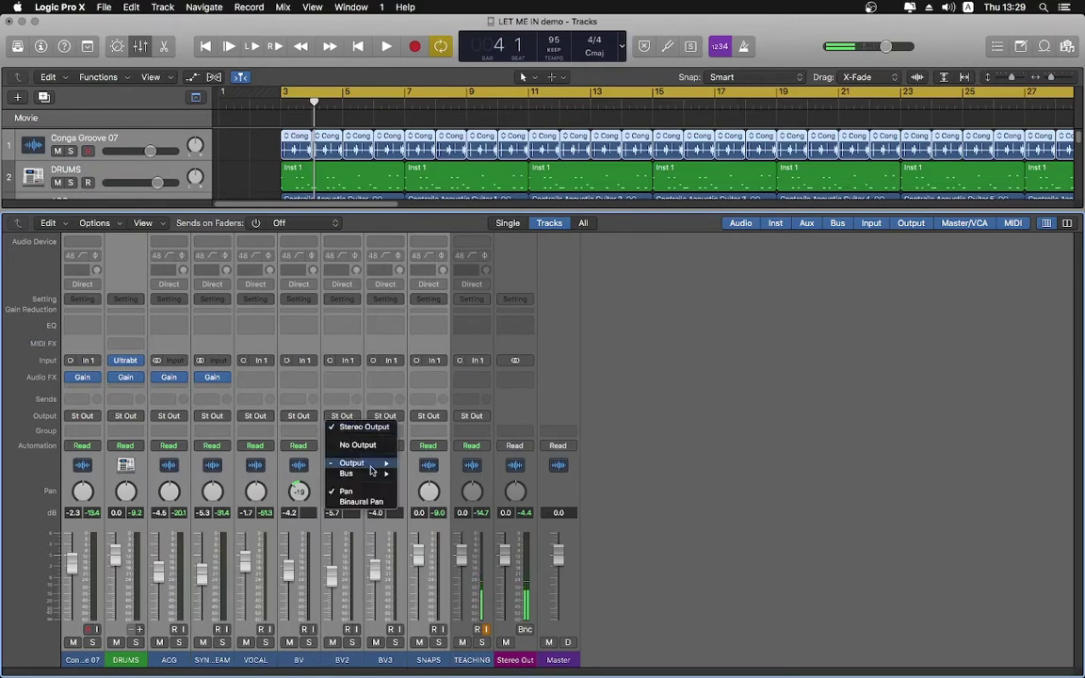
{"action": "mouse_move", "coordinate": [375, 474]}
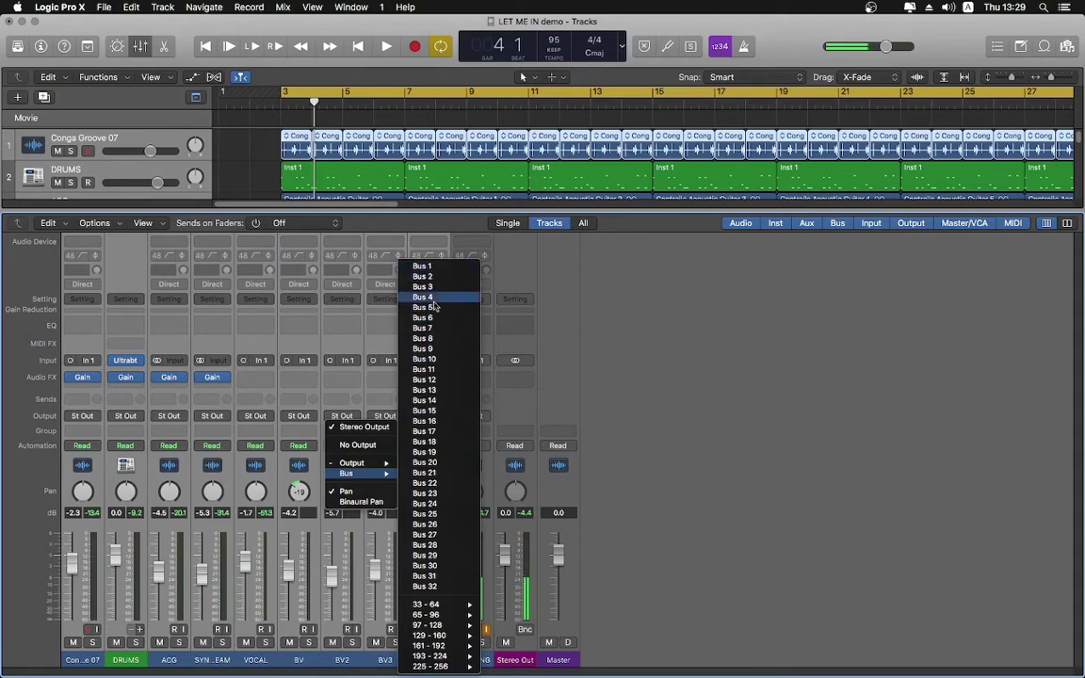
{"action": "left_click", "coordinate": [429, 374]}
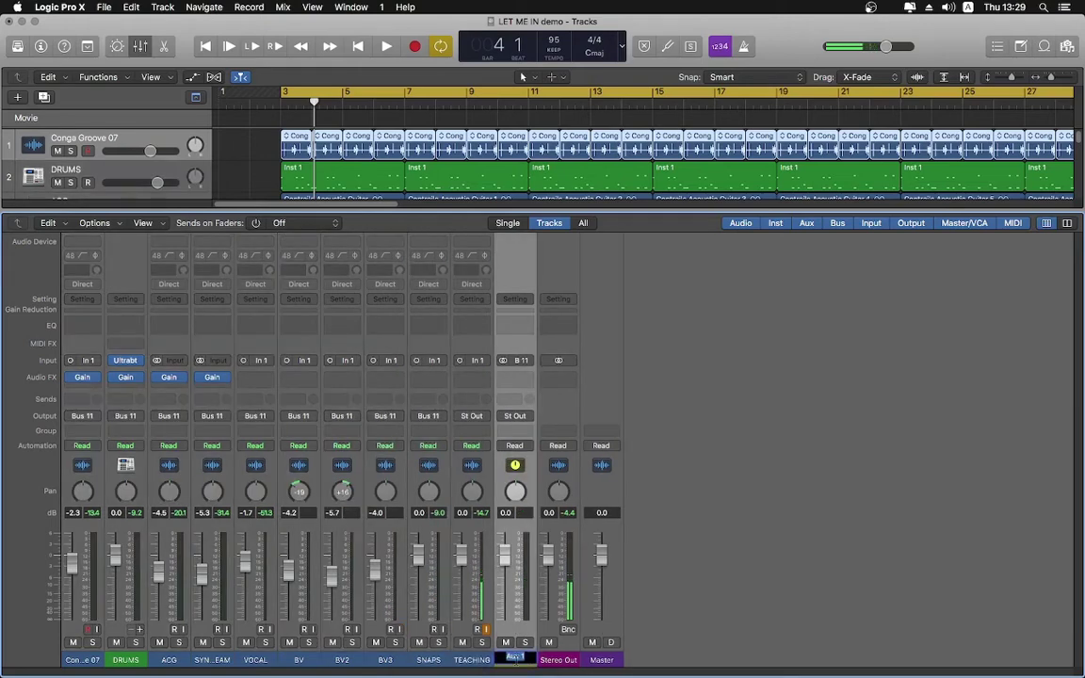
{"action": "type", "text": "MUSIC"}
{"action": "key", "text": "Return"}
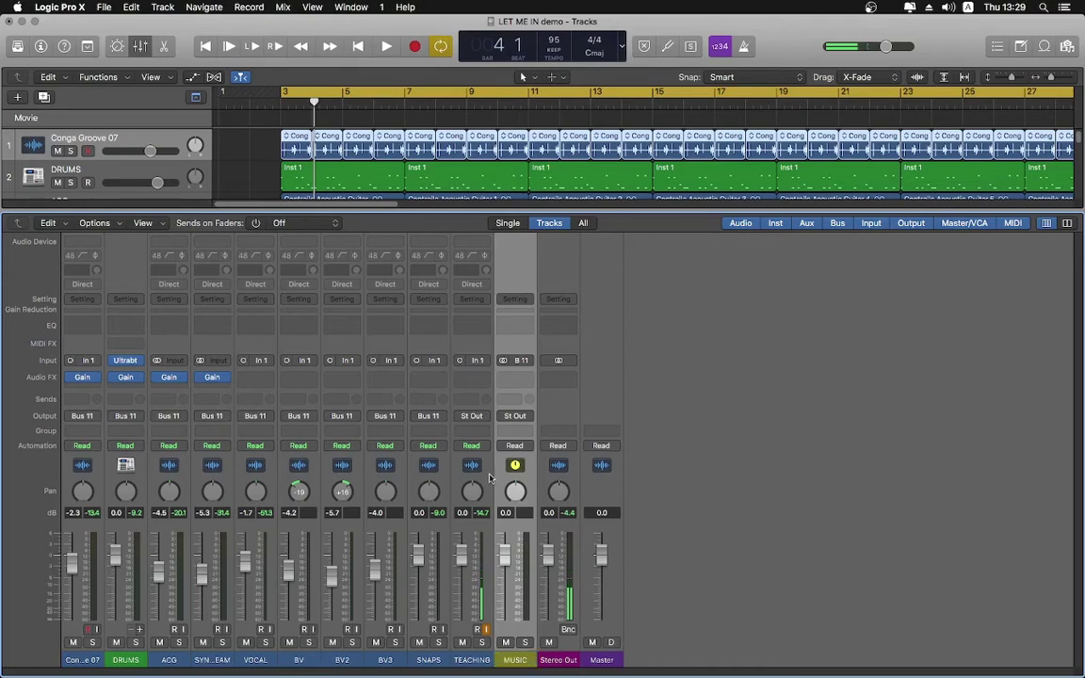
Play the song briefly to check the signal arriving at the MUSIC aux channel
{"action": "key", "text": "space"}
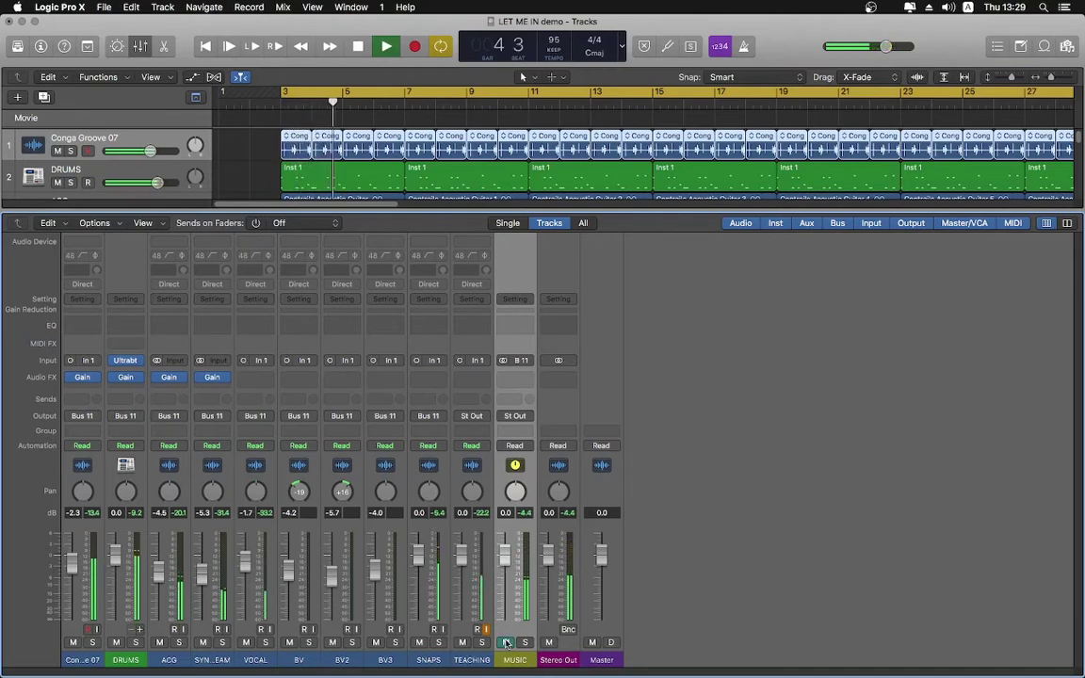
{"action": "key", "text": "space"}
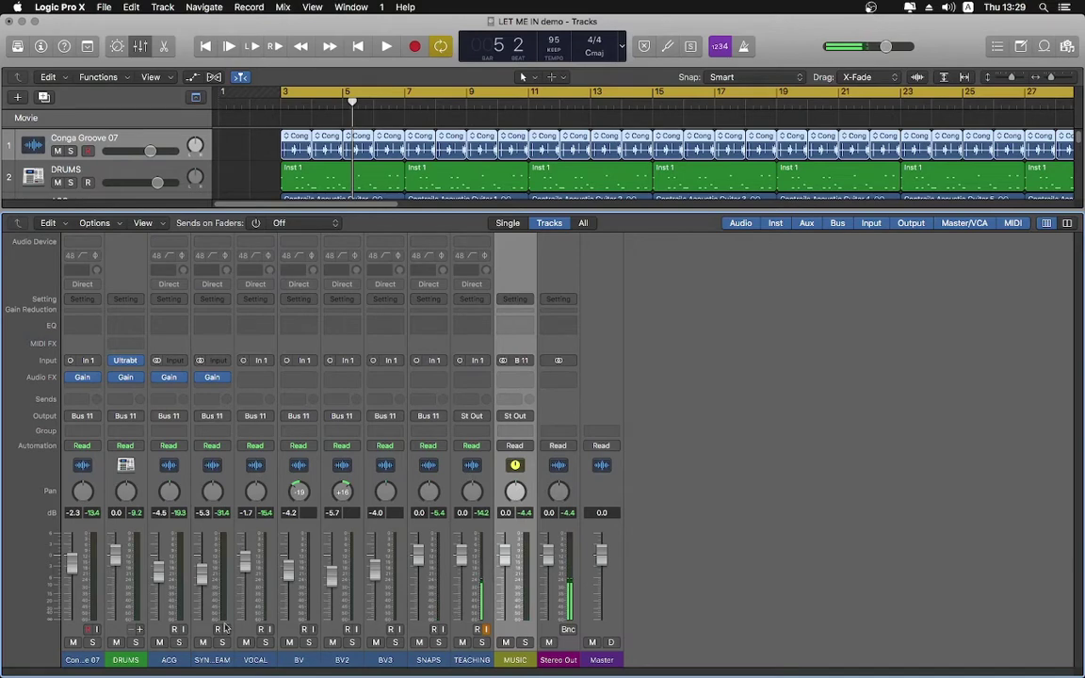
Select the TEACHING channel and insert a Compressor on the MUSIC aux channel
{"action": "left_click", "coordinate": [486, 629]}
{"action": "left_click", "coordinate": [480, 534]}
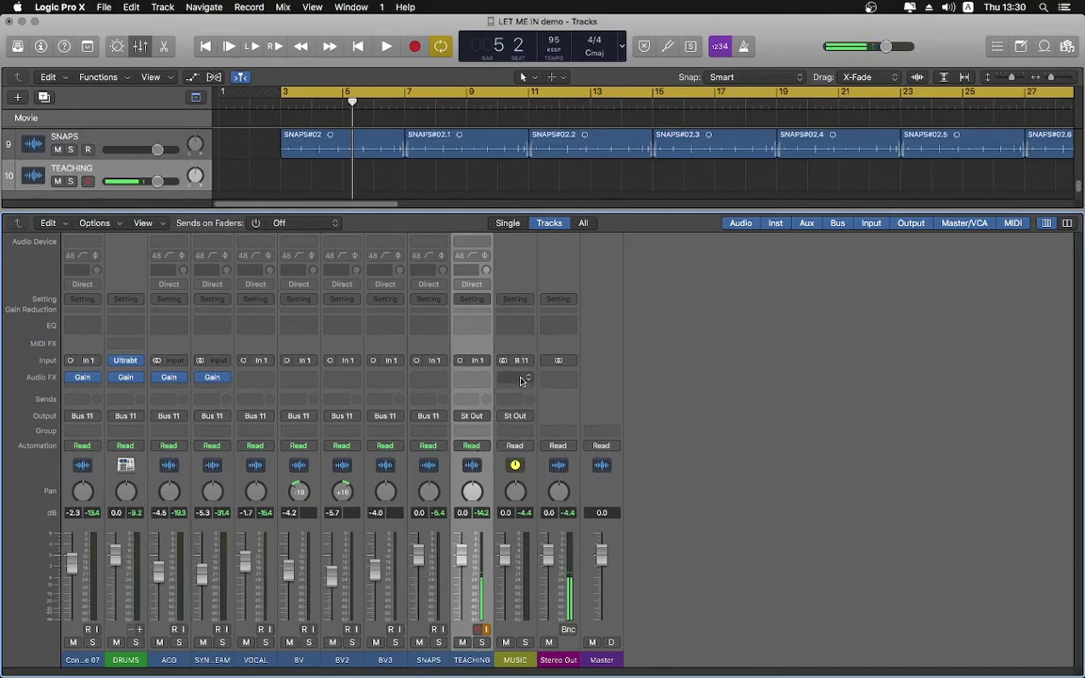
{"action": "left_click", "coordinate": [524, 379]}
{"action": "left_click", "coordinate": [659, 428]}
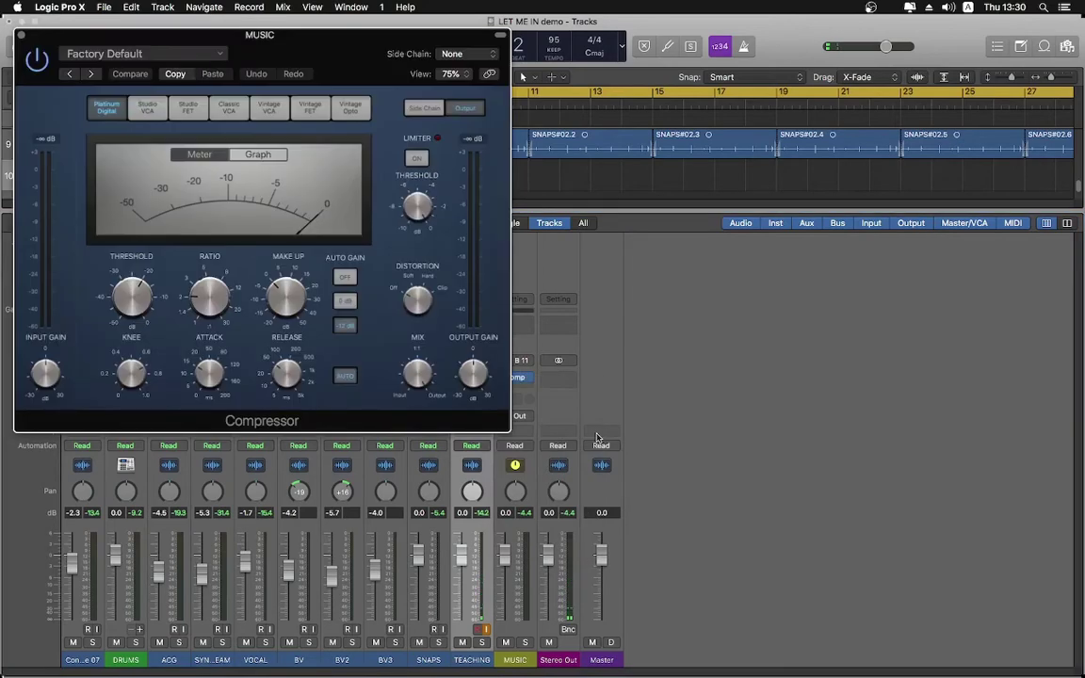
Move the MUSIC compressor window clear of the mixer channels and set its side chain source to Input 1
{"action": "left_click_drag", "start_coordinate": [341, 69], "coordinate": [873, 111]}
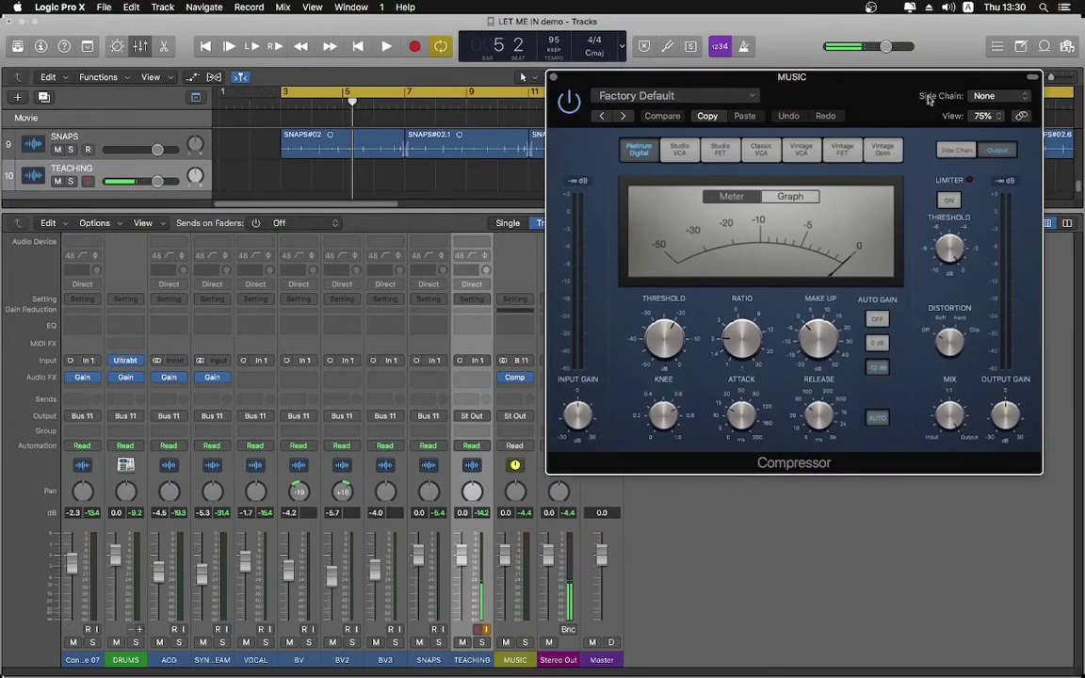
{"action": "left_click", "coordinate": [984, 97]}
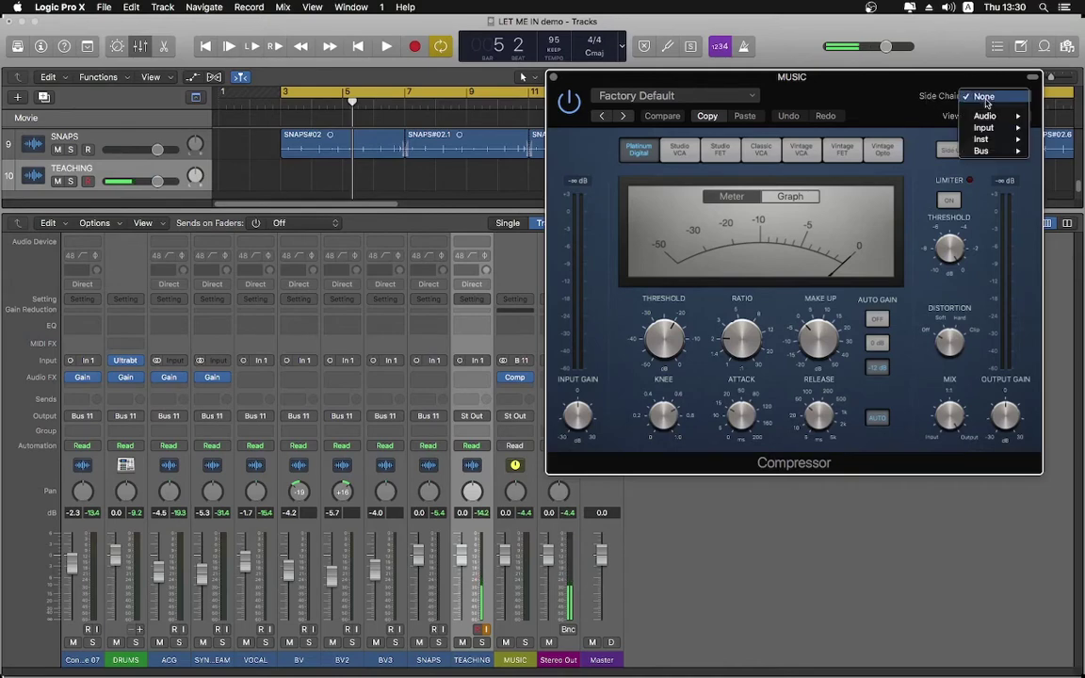
{"action": "mouse_move", "coordinate": [992, 119]}
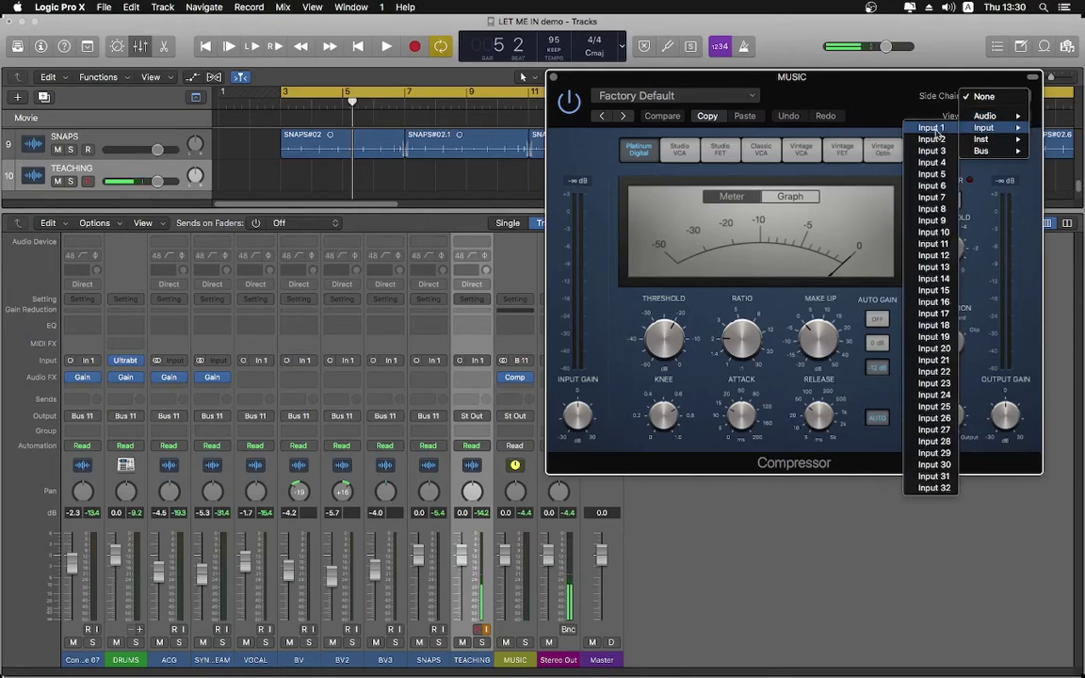
{"action": "left_click", "coordinate": [932, 129]}
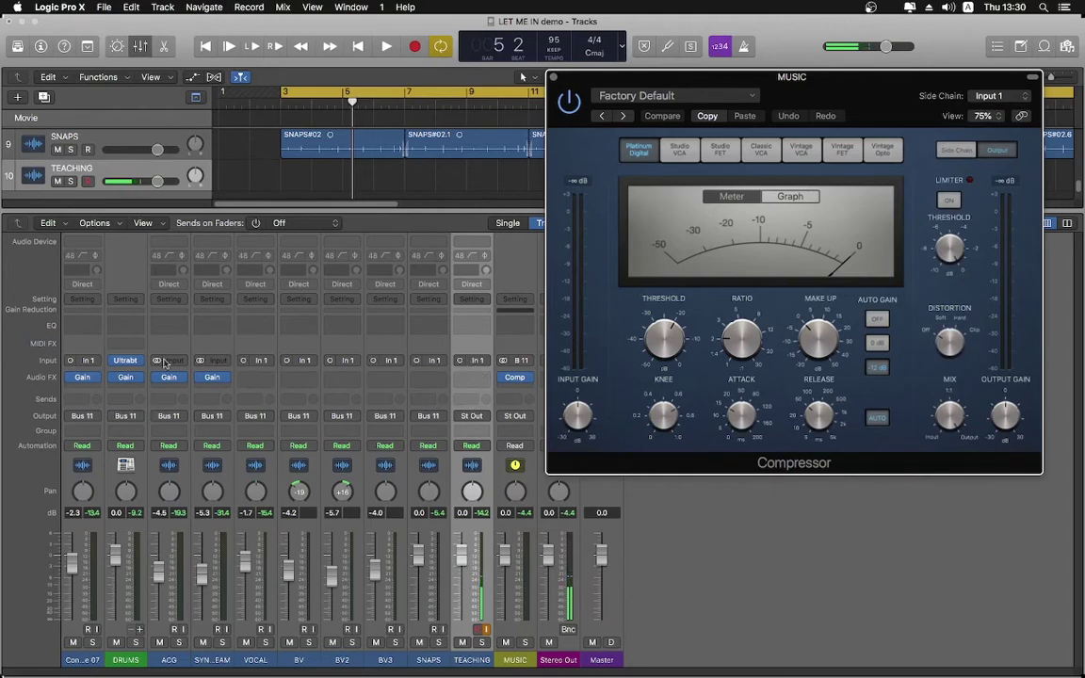
Check that the TEACHING channel's input and the compressor's side chain source both use Input 1
{"action": "left_click", "coordinate": [476, 359]}
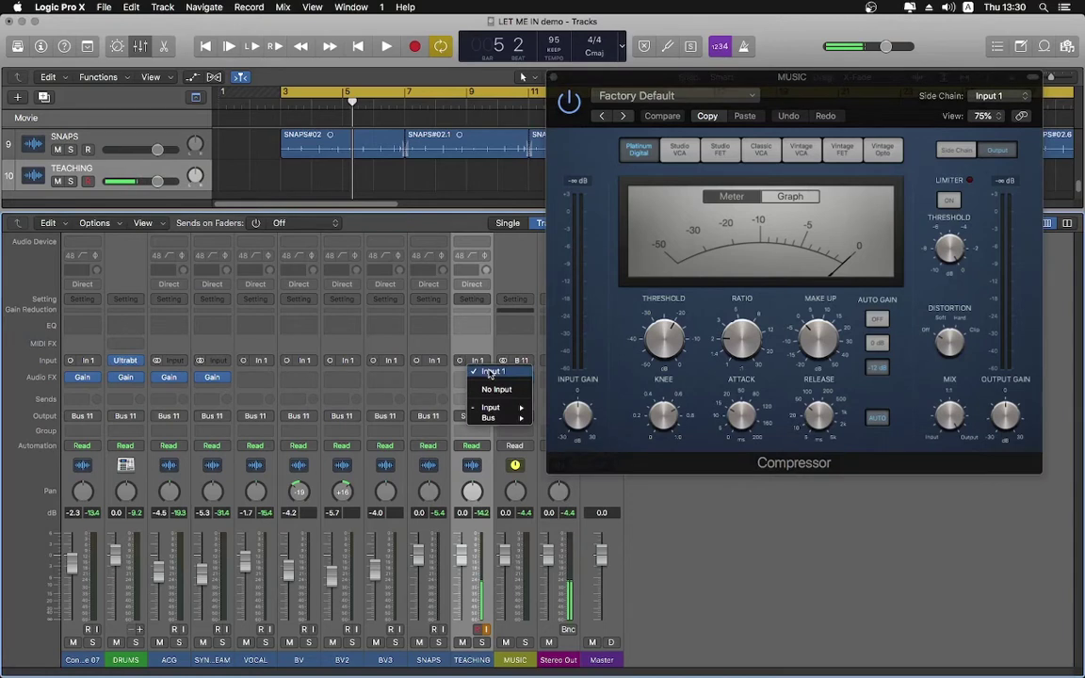
{"action": "mouse_move", "coordinate": [491, 407]}
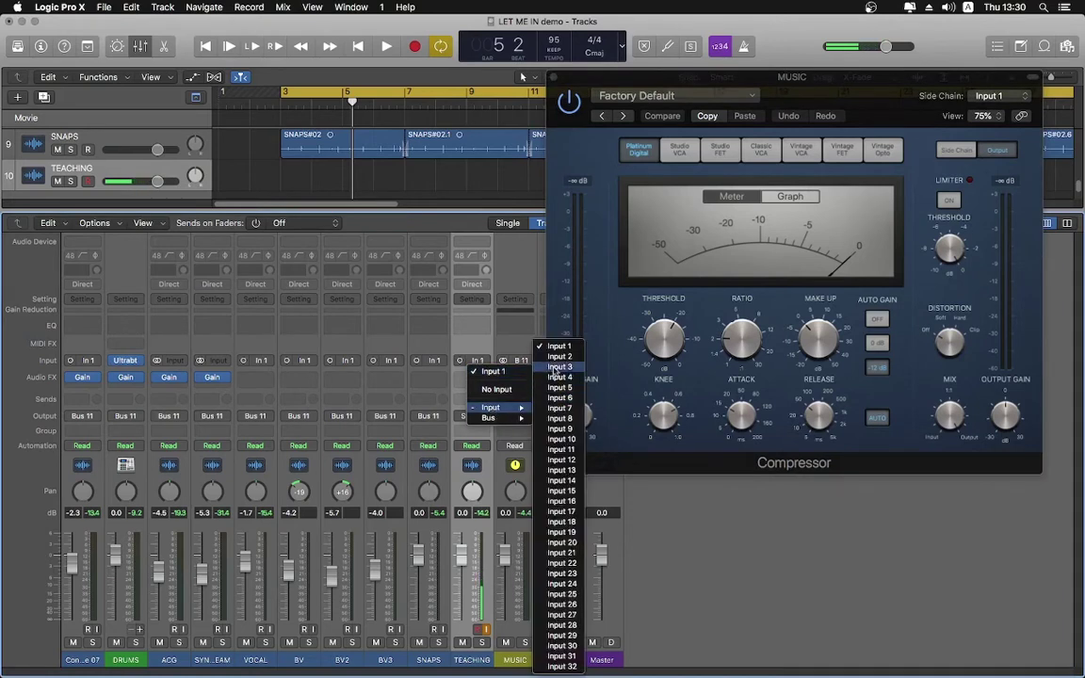
{"action": "left_click", "coordinate": [558, 347]}
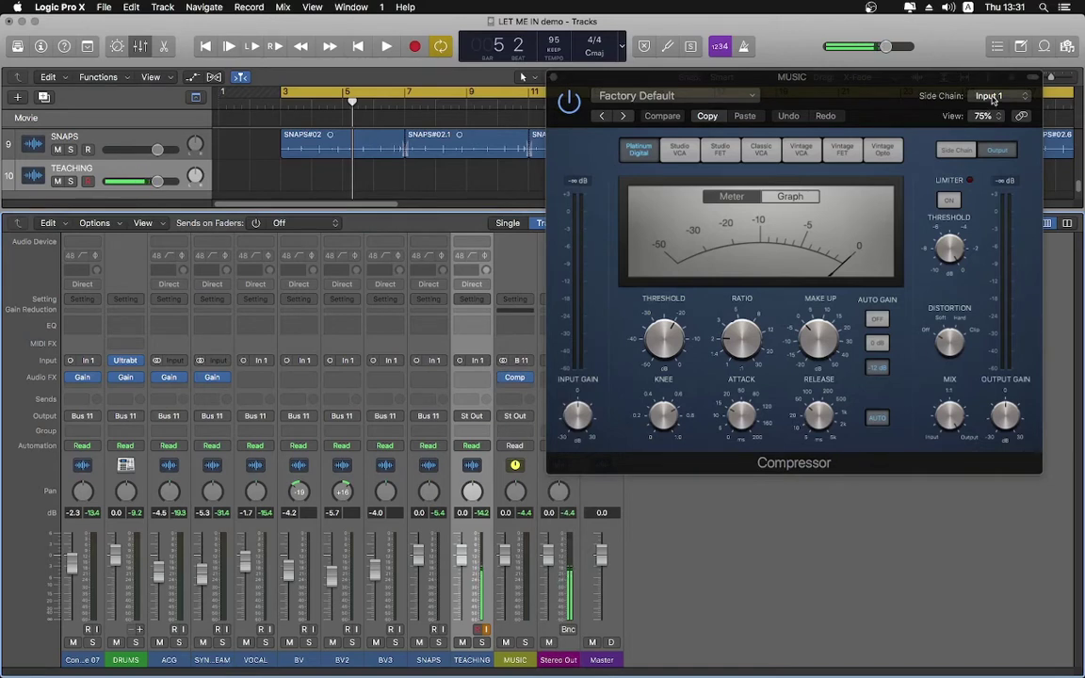
{"action": "left_click", "coordinate": [991, 97]}
{"action": "left_click", "coordinate": [989, 94]}
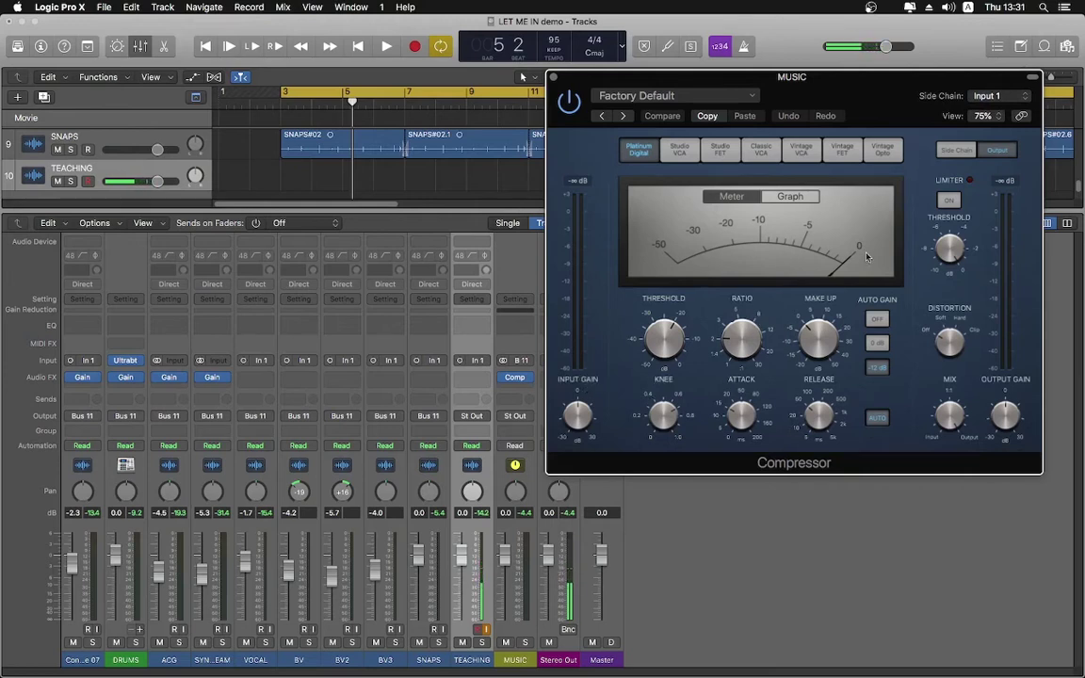
Lower the compressor's make-up gain to -17 dB and play the song briefly to check the output level
{"action": "mouse_move", "coordinate": [808, 331]}
{"action": "key", "text": "space"}
{"action": "left_click_drag", "start_coordinate": [804, 341], "coordinate": [800, 364]}
{"action": "key", "text": "space"}
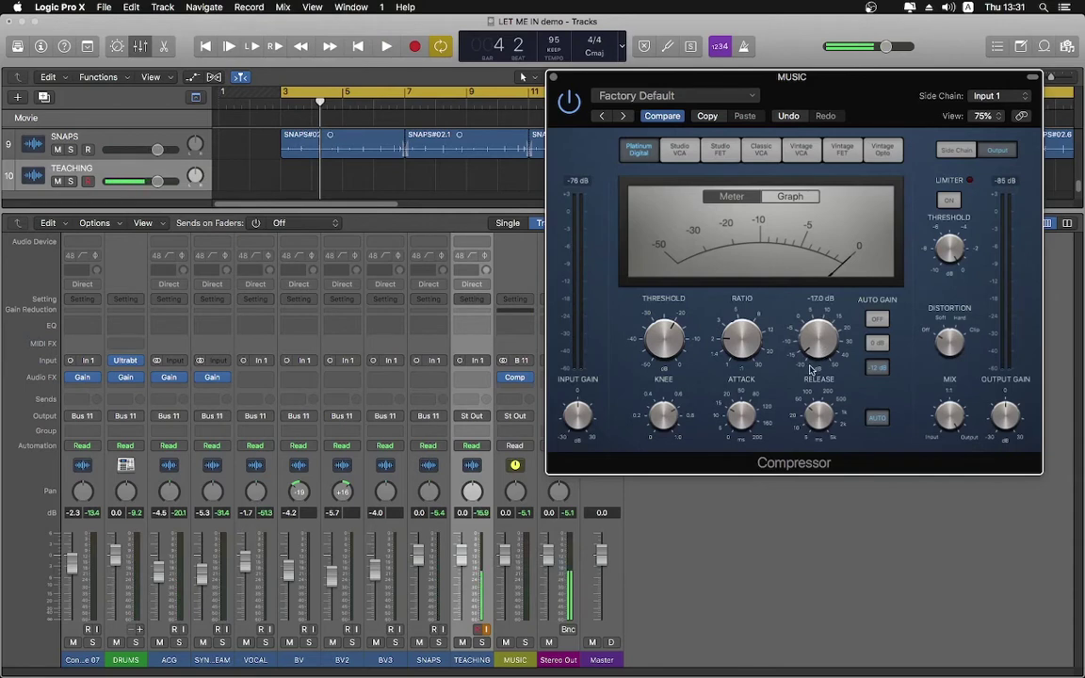
{"action": "key", "text": "space"}
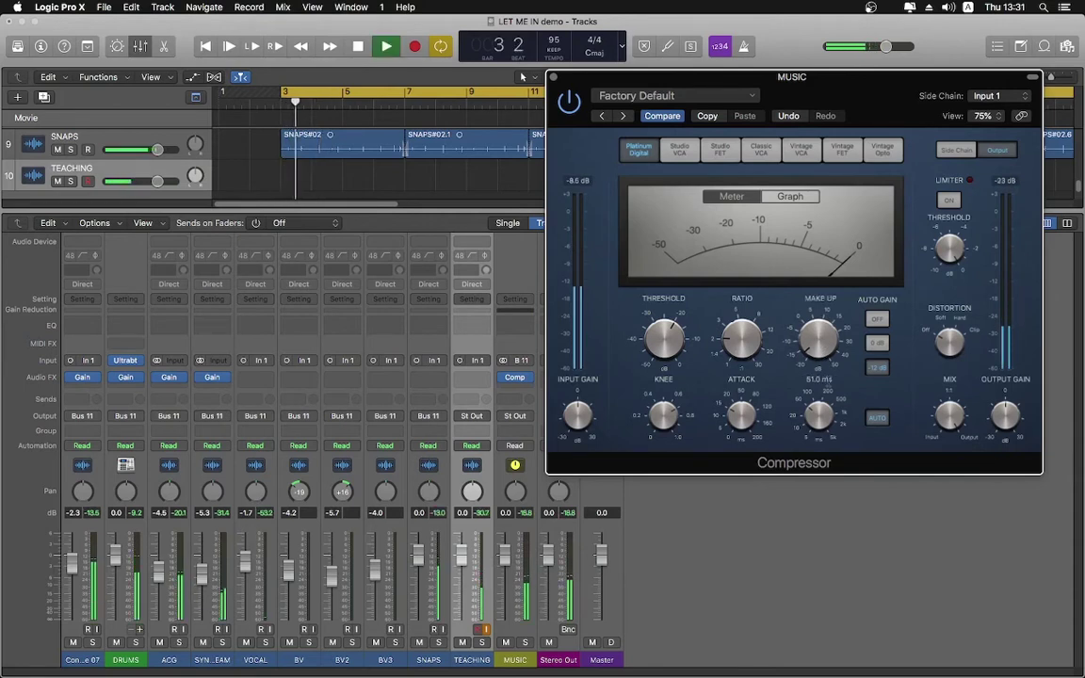
{"action": "key", "text": "space"}
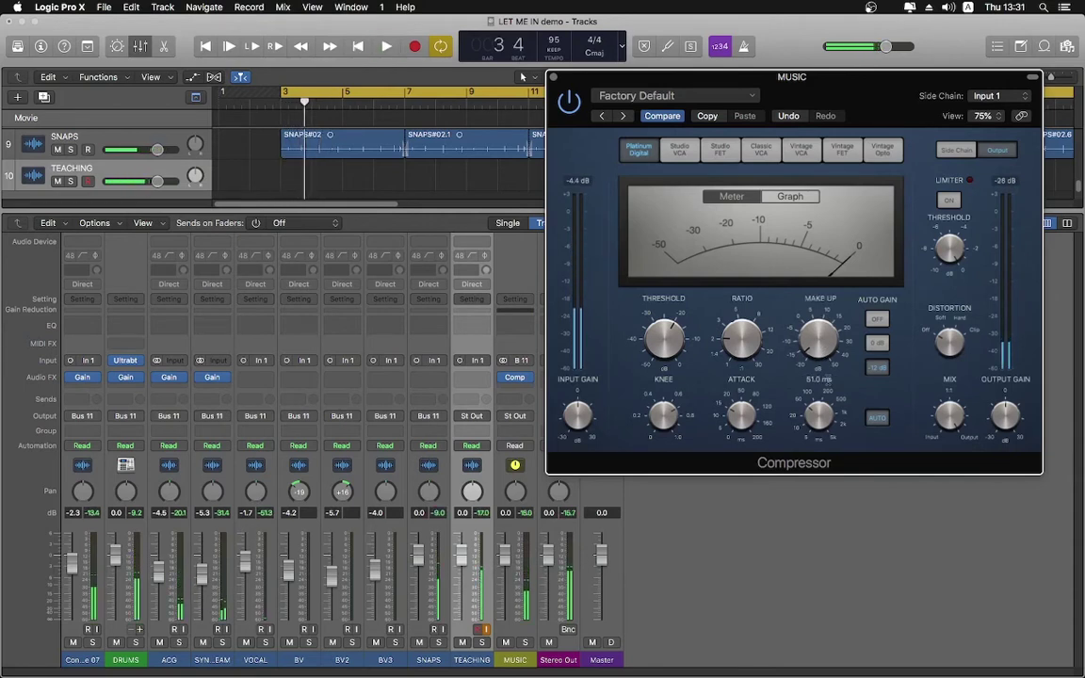
Lower the compressor's threshold to about -39 dB so that the teaching voice triggers gain reduction
{"action": "mouse_move", "coordinate": [829, 327]}
{"action": "mouse_move", "coordinate": [653, 341]}
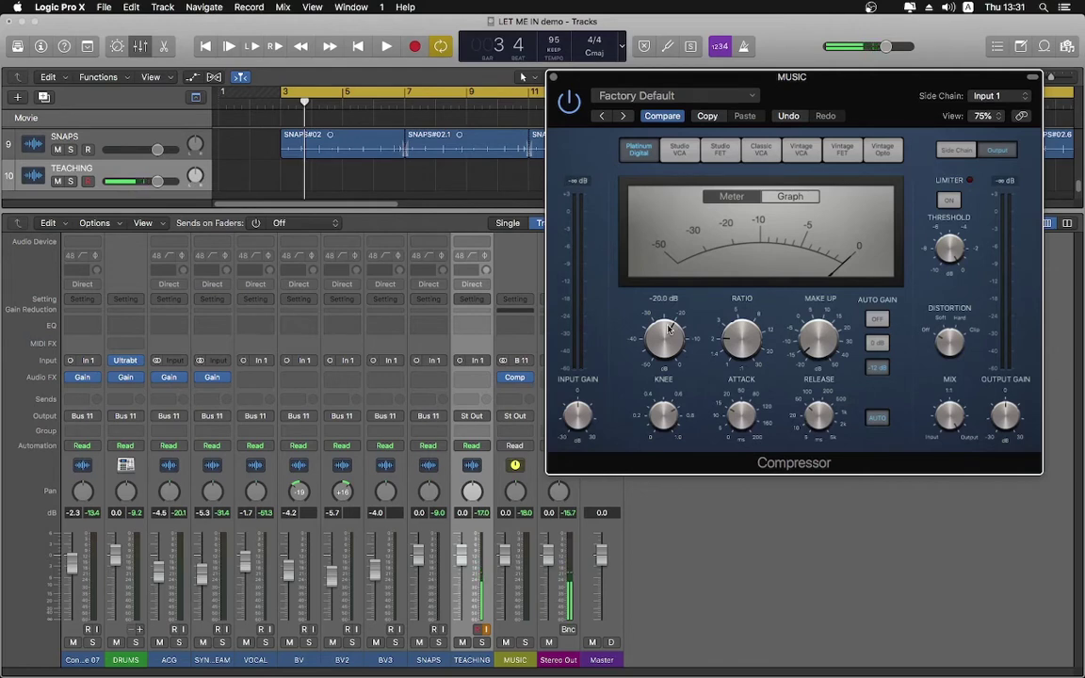
{"action": "left_click_drag", "start_coordinate": [669, 328], "coordinate": [668, 366]}
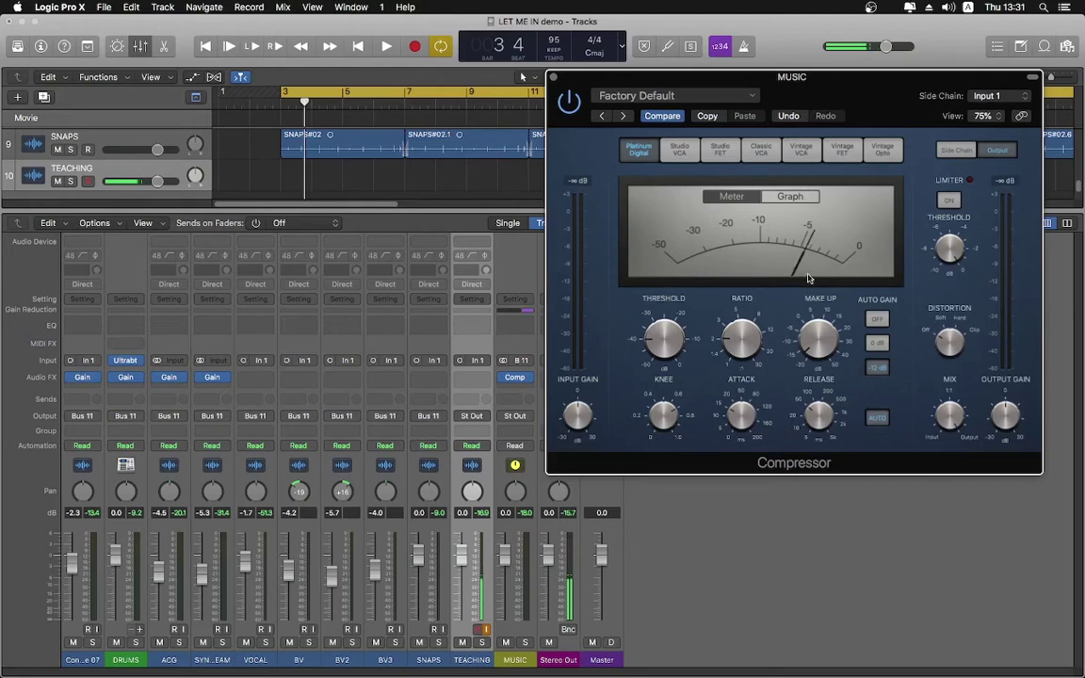
{"action": "mouse_move", "coordinate": [703, 355]}
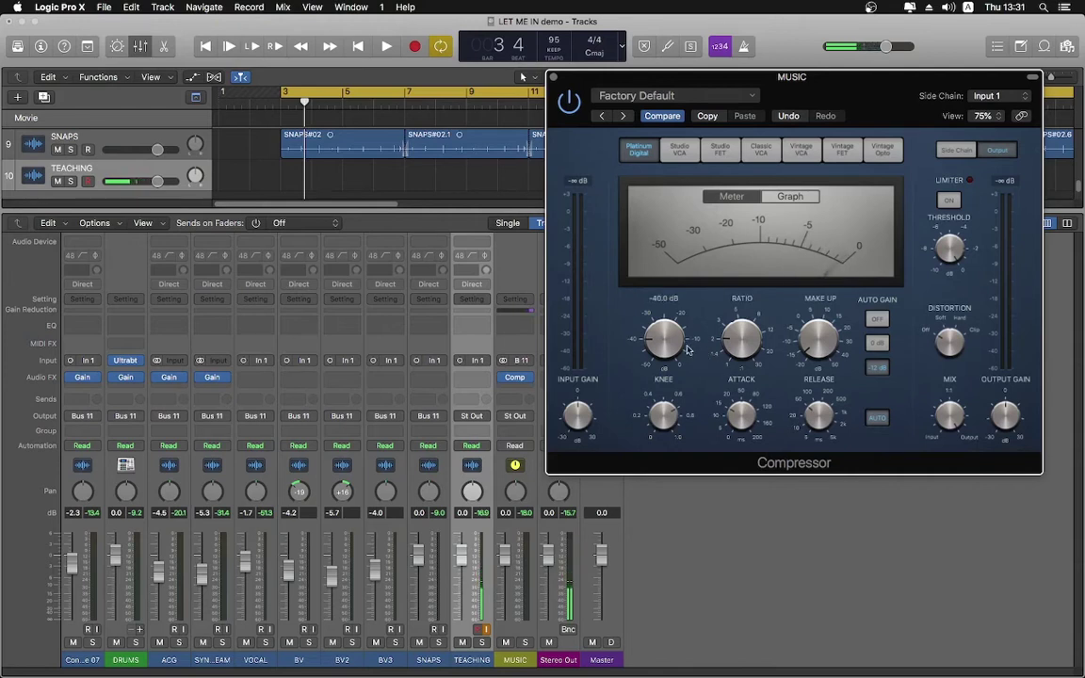
{"action": "mouse_move", "coordinate": [698, 333]}
{"action": "left_click_drag", "start_coordinate": [659, 348], "coordinate": [662, 409]}
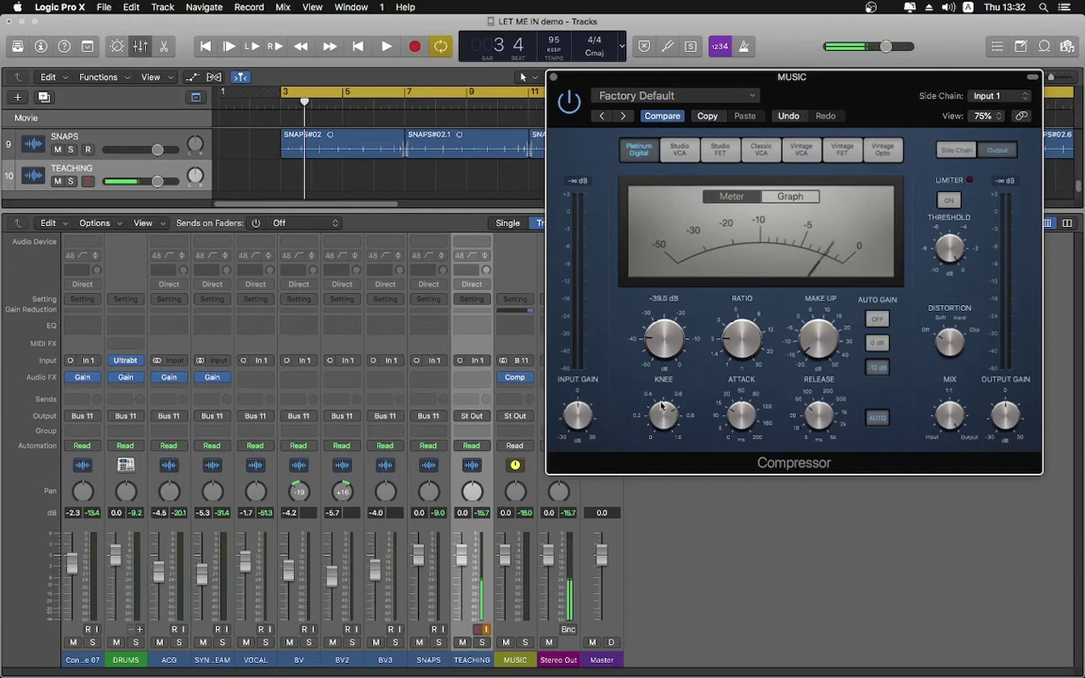
Set the compressor's knee to 0.7, attack to 6.5 ms and release to 830 ms
{"action": "left_click_drag", "start_coordinate": [662, 405], "coordinate": [660, 427]}
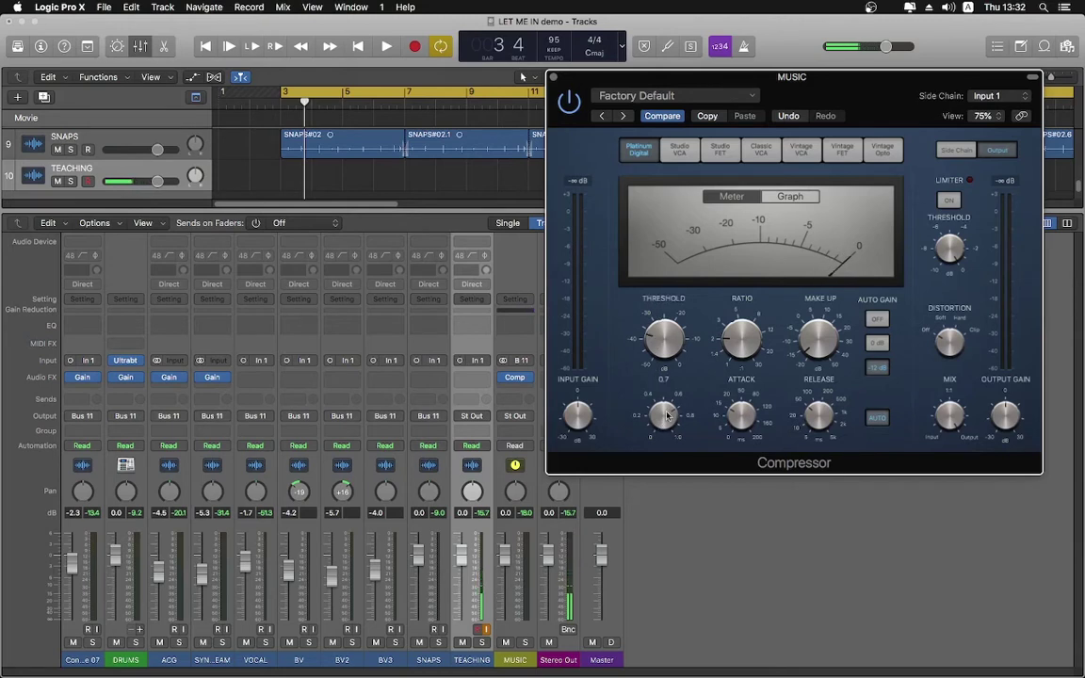
{"action": "left_click", "coordinate": [737, 423]}
{"action": "left_click_drag", "start_coordinate": [738, 423], "coordinate": [738, 429]}
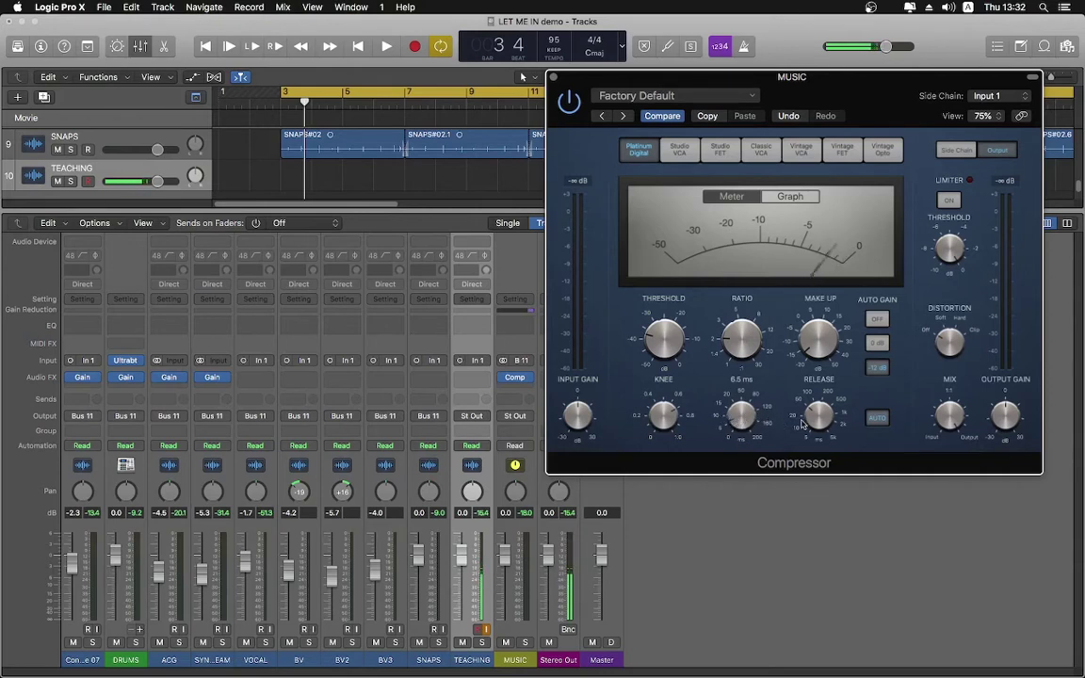
{"action": "left_click_drag", "start_coordinate": [813, 420], "coordinate": [817, 379]}
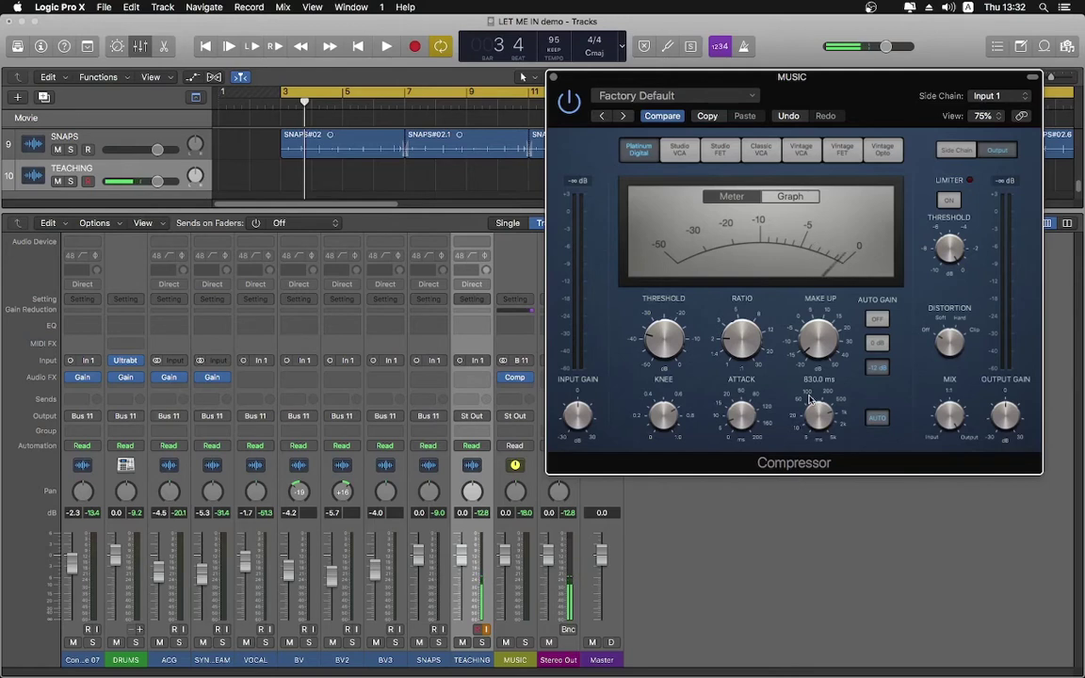
Play the song with the voice over it and lower the compressor's make-up gain to -20 dB
{"action": "key", "text": "space"}
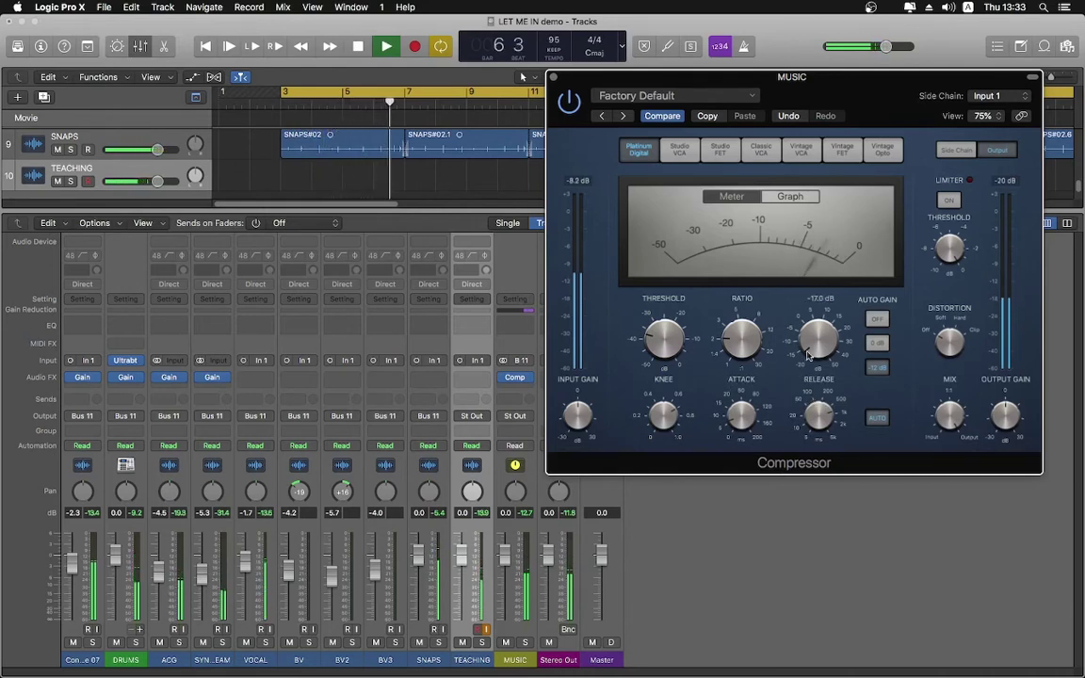
{"action": "left_click_drag", "start_coordinate": [807, 348], "coordinate": [807, 353]}
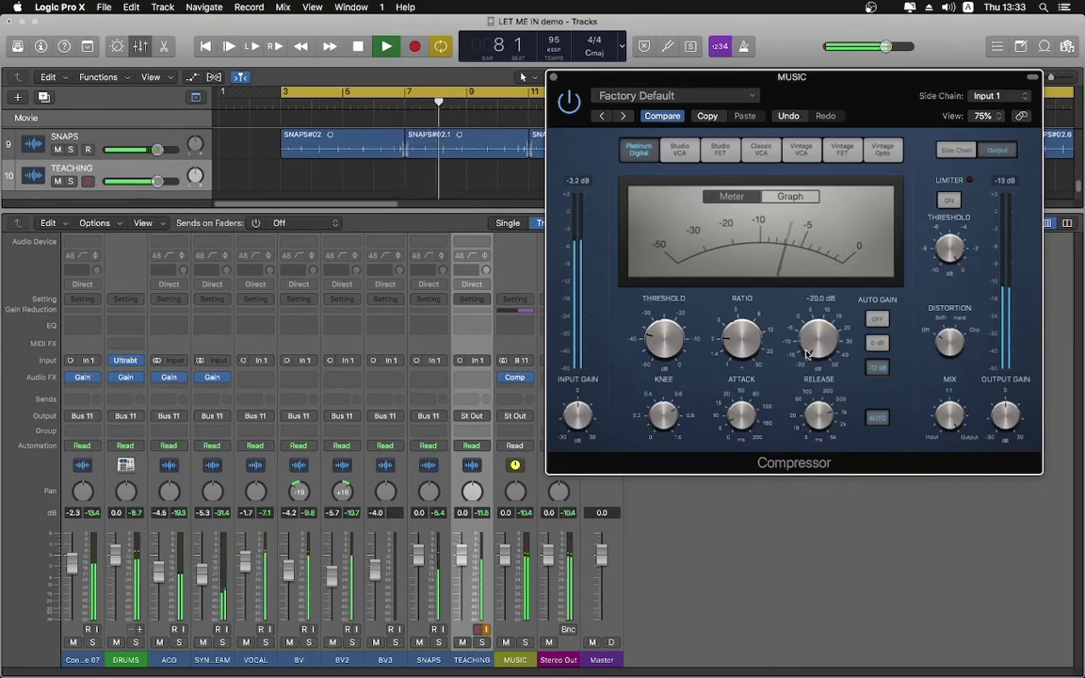
{"action": "key", "text": "space"}
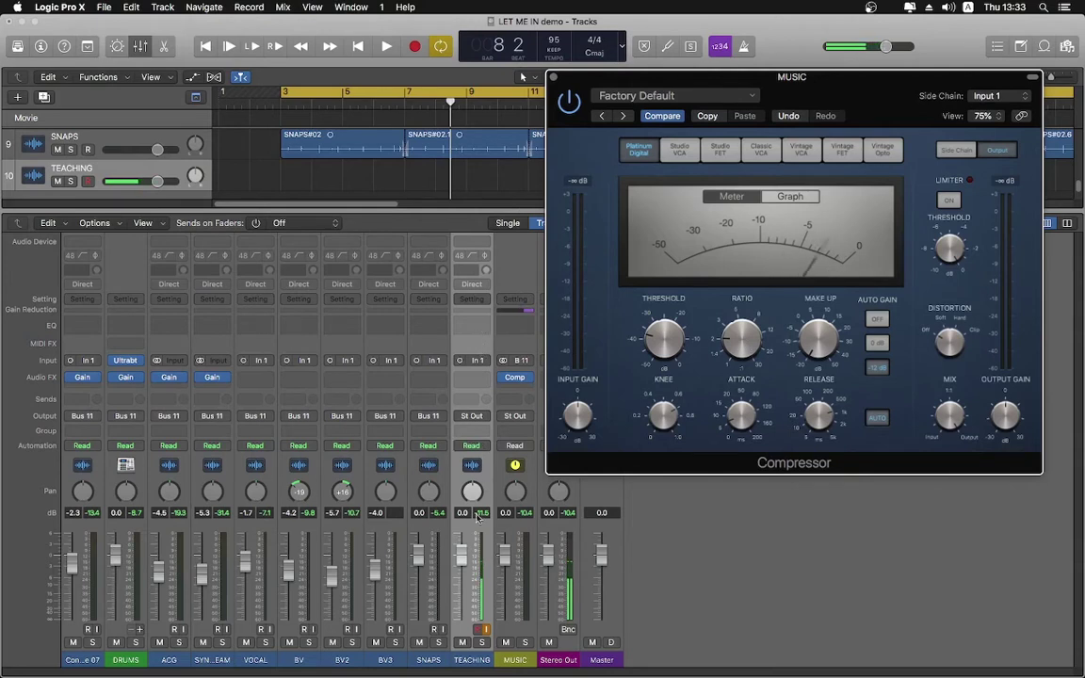
Insert a mono Channel EQ in the TEACHING channel's Audio FX slot and close its window
{"action": "left_click", "coordinate": [482, 378]}
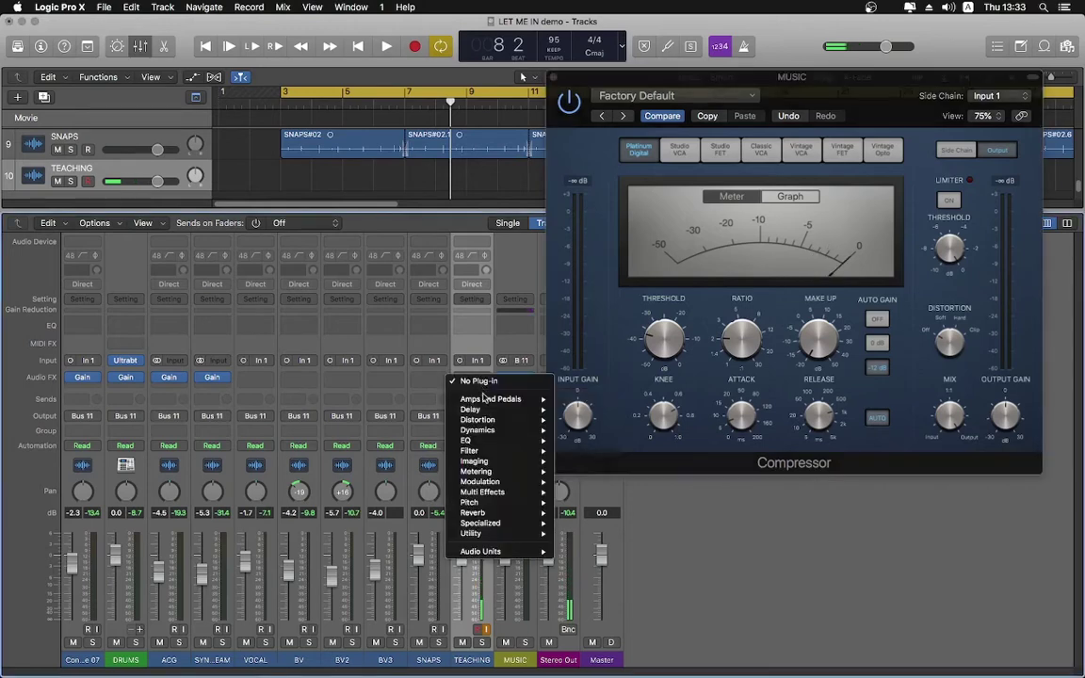
{"action": "mouse_move", "coordinate": [522, 443]}
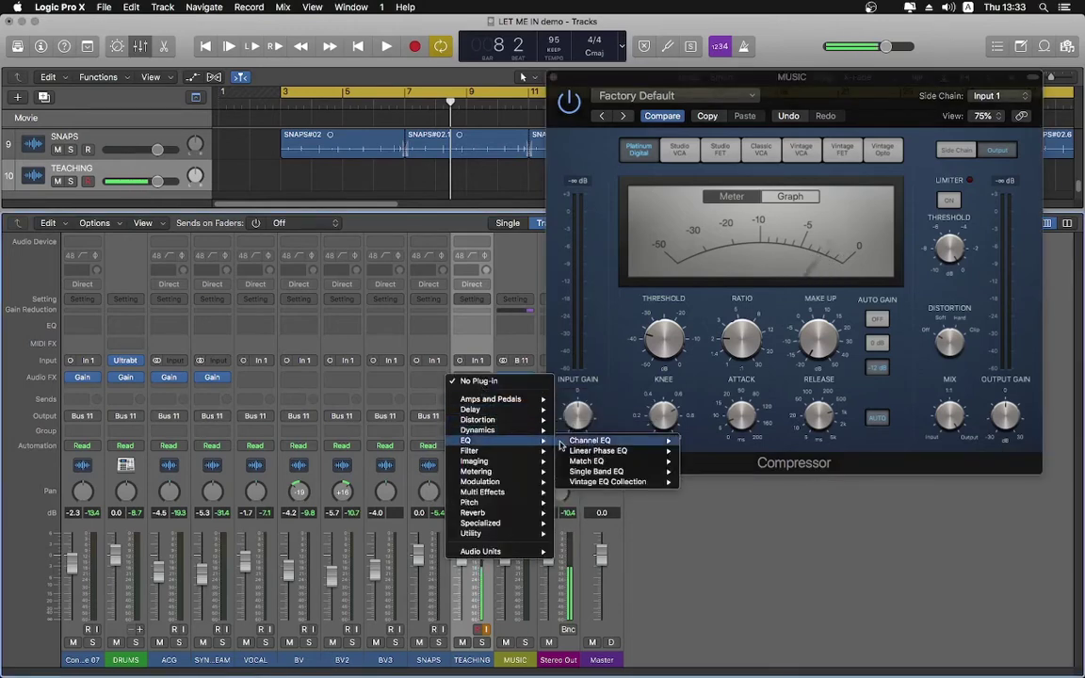
{"action": "mouse_move", "coordinate": [622, 441]}
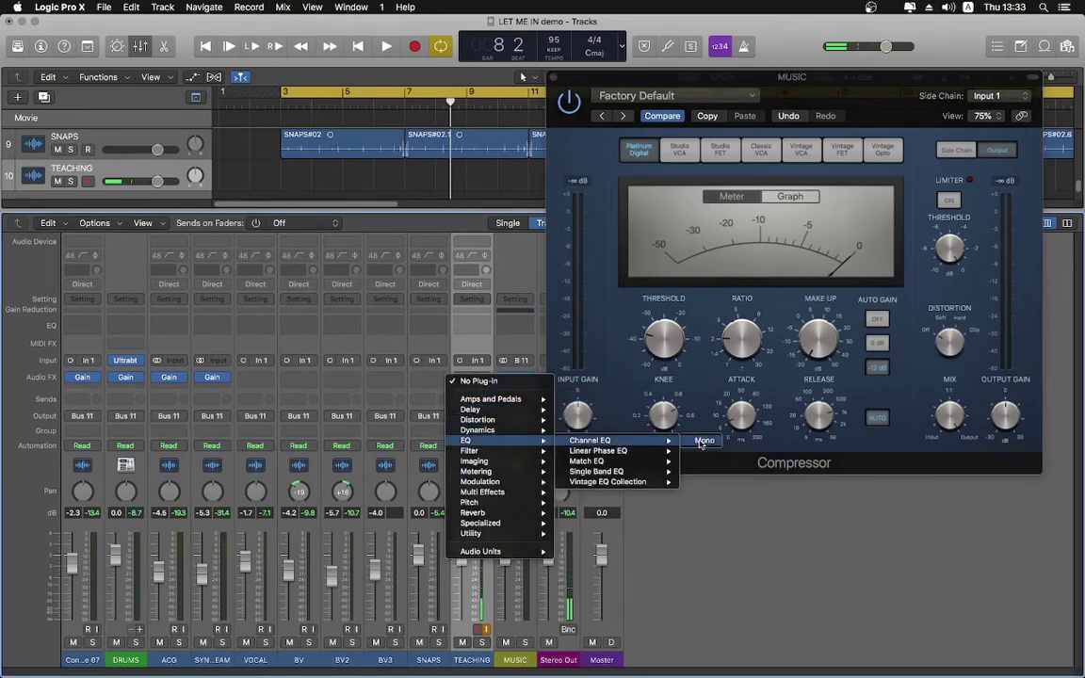
{"action": "left_click", "coordinate": [550, 437]}
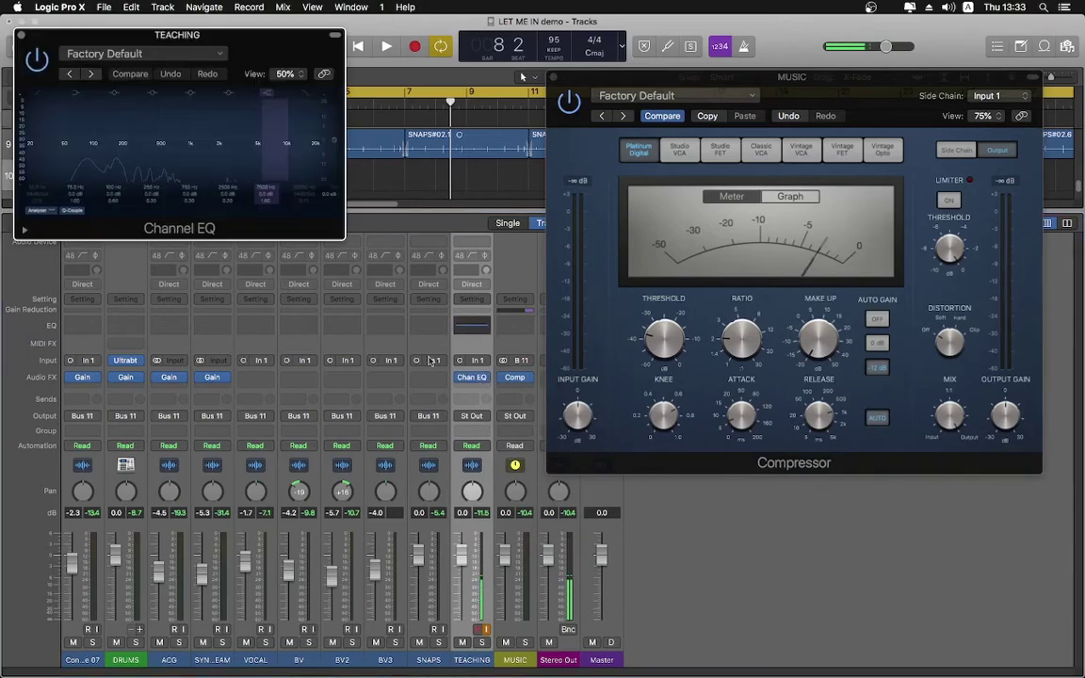
{"action": "left_click", "coordinate": [20, 35]}
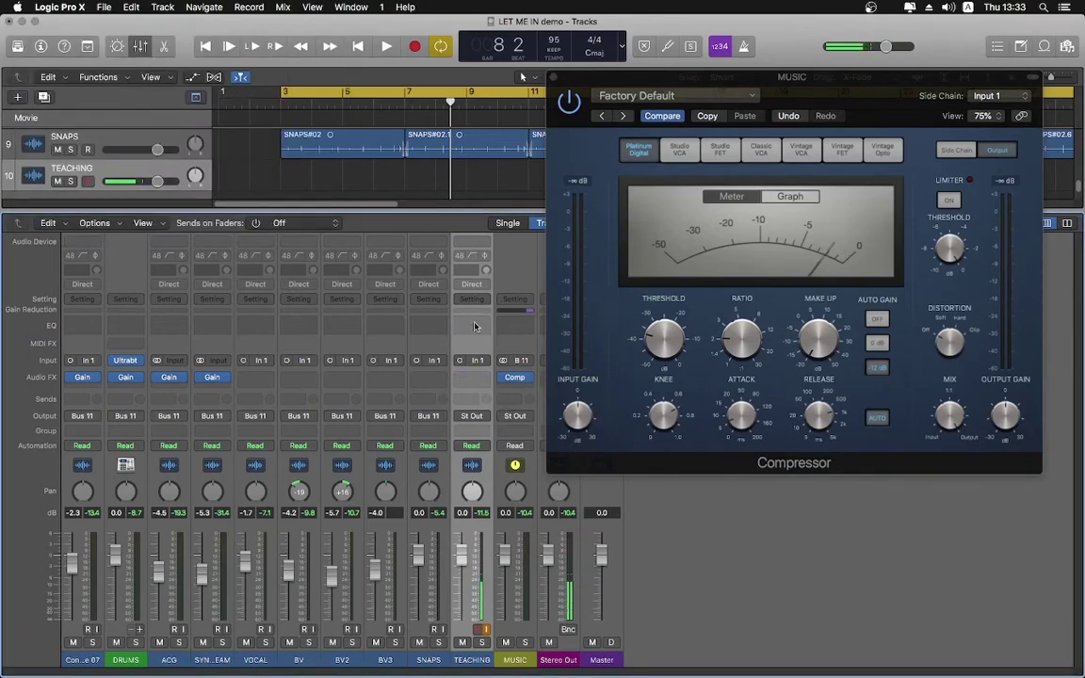
Add a Channel EQ to the TEACHING channel through its EQ display and enlarge the plug-in view to 75%
{"action": "left_click", "coordinate": [475, 326]}
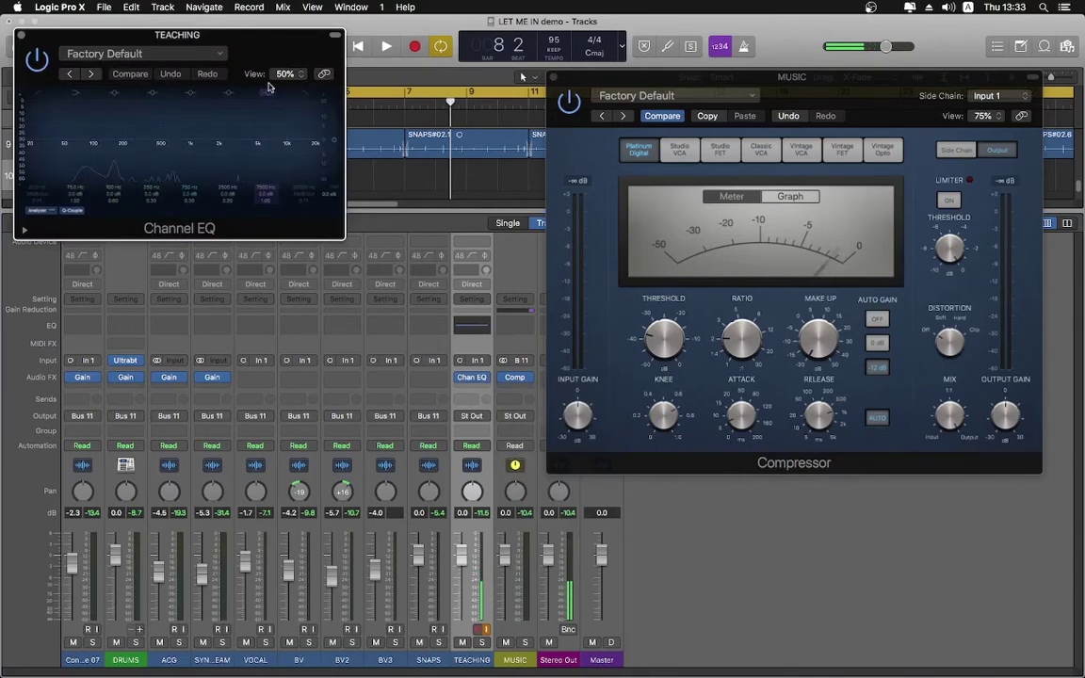
{"action": "left_click_drag", "start_coordinate": [255, 47], "coordinate": [339, 78]}
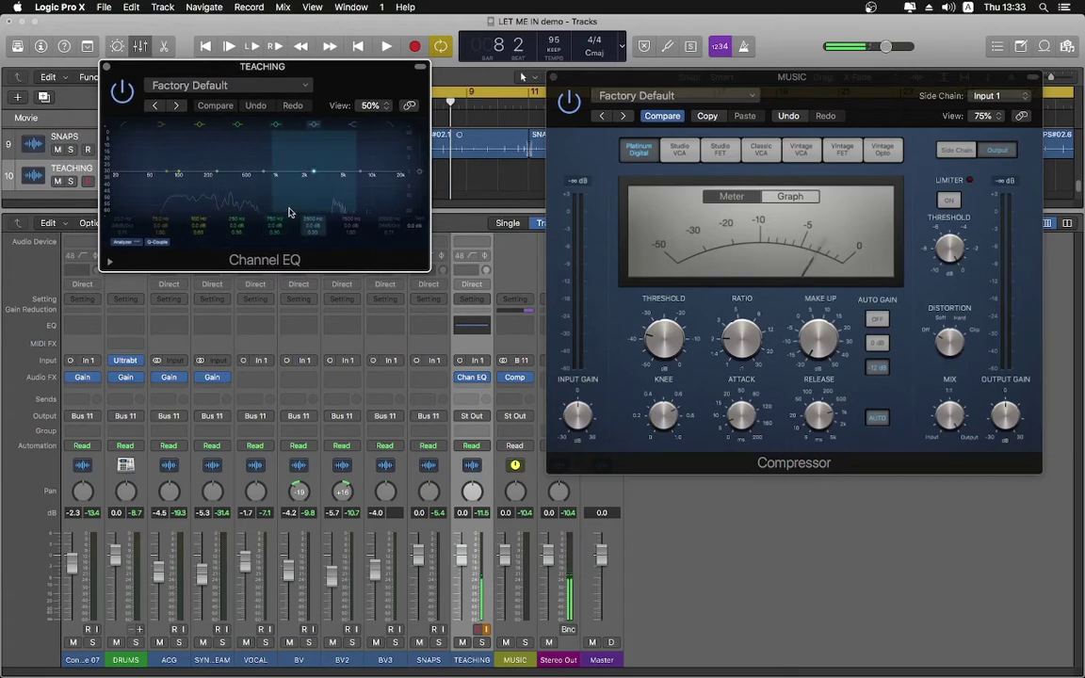
{"action": "left_click", "coordinate": [371, 105]}
{"action": "left_click", "coordinate": [380, 163]}
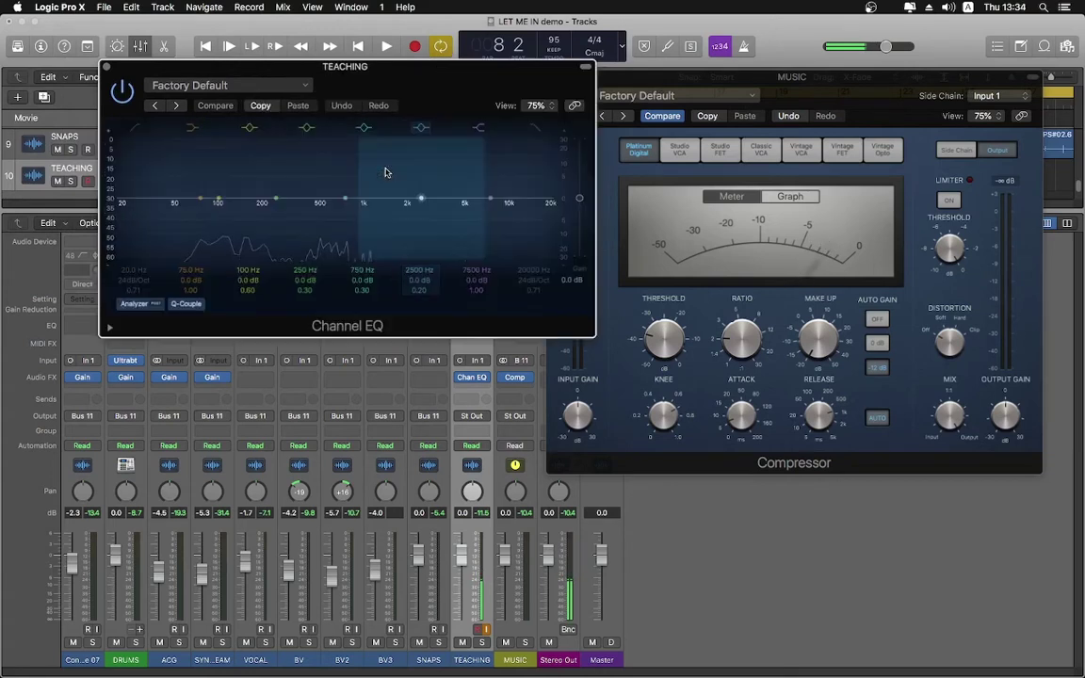
Enlarge the Channel EQ view to 100% to examine the voice's frequency spectrum, and return it to 75%
{"action": "left_click", "coordinate": [537, 106]}
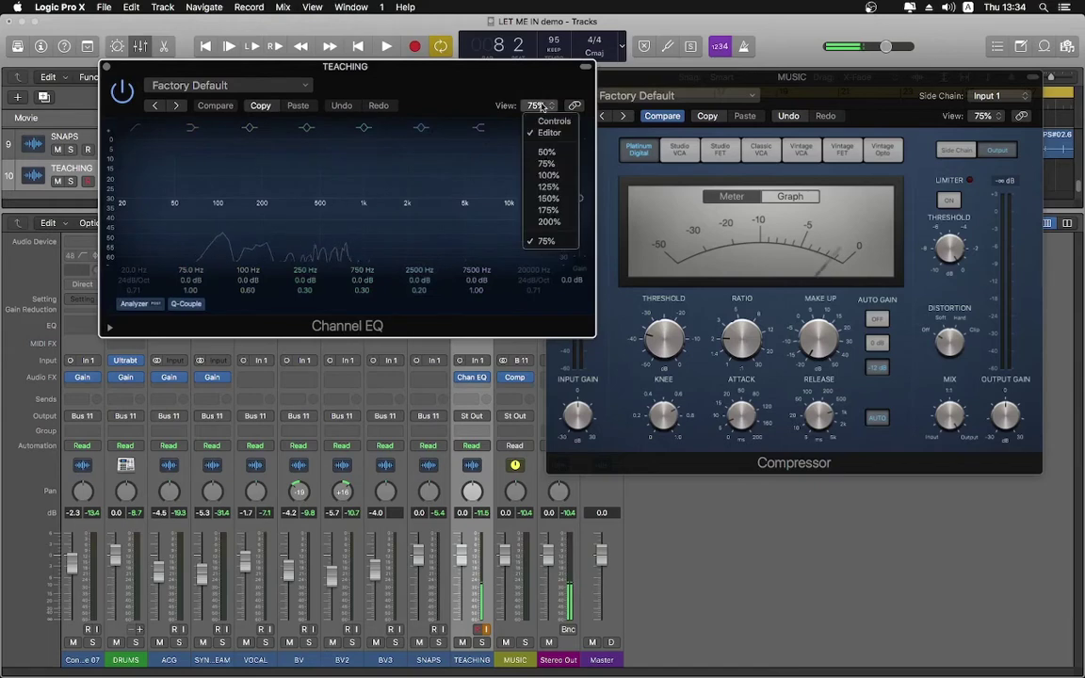
{"action": "left_click", "coordinate": [549, 175]}
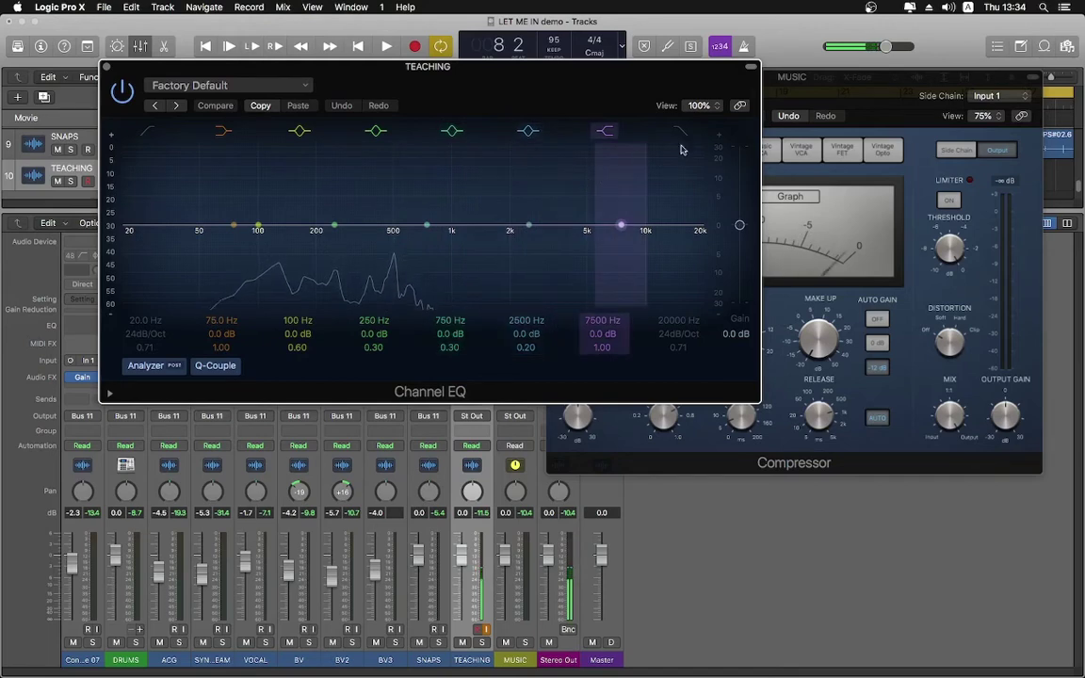
{"action": "left_click", "coordinate": [698, 105]}
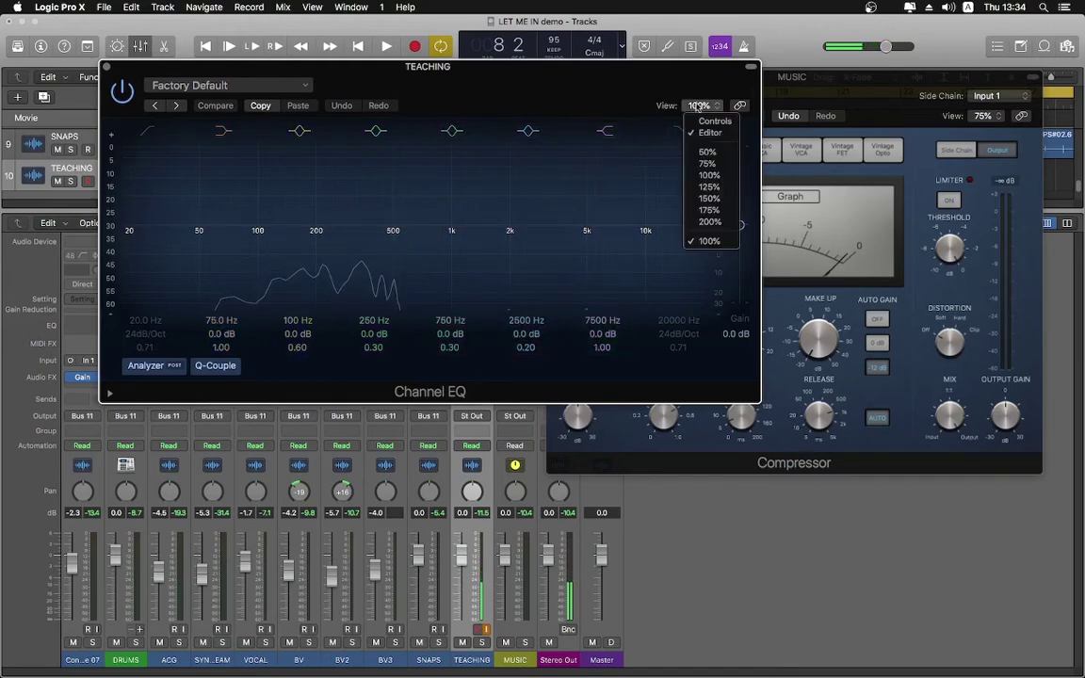
{"action": "left_click", "coordinate": [708, 164]}
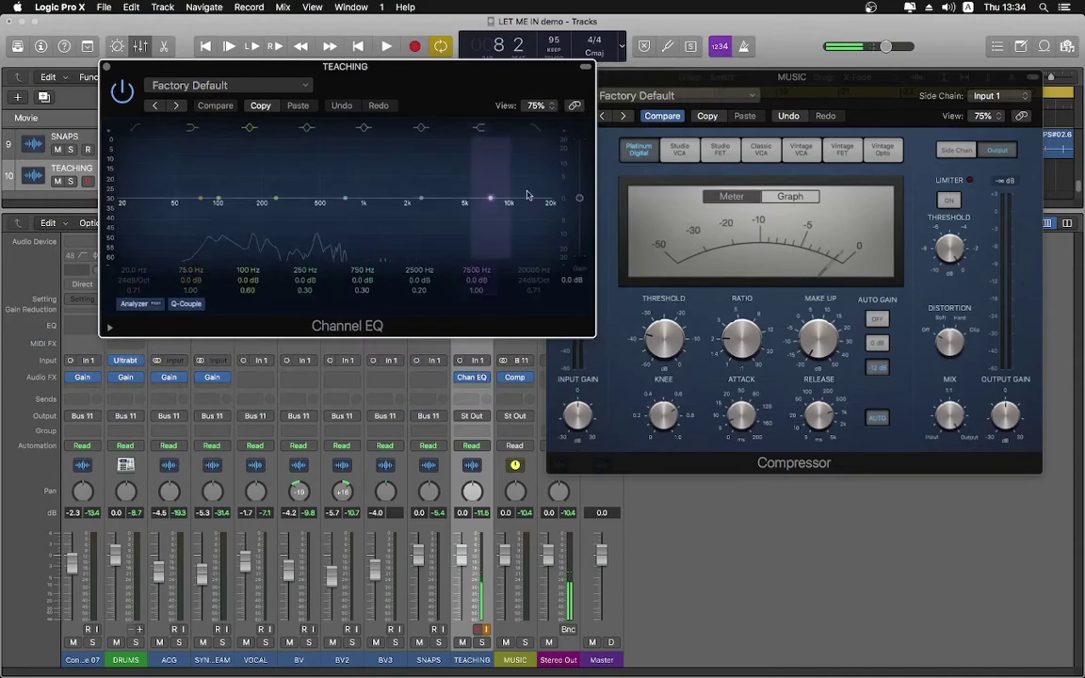
Place the Channel EQ window beside the compressor and turn on the EQ's low cut band at 20 Hz
{"action": "left_click_drag", "start_coordinate": [528, 73], "coordinate": [485, 85]}
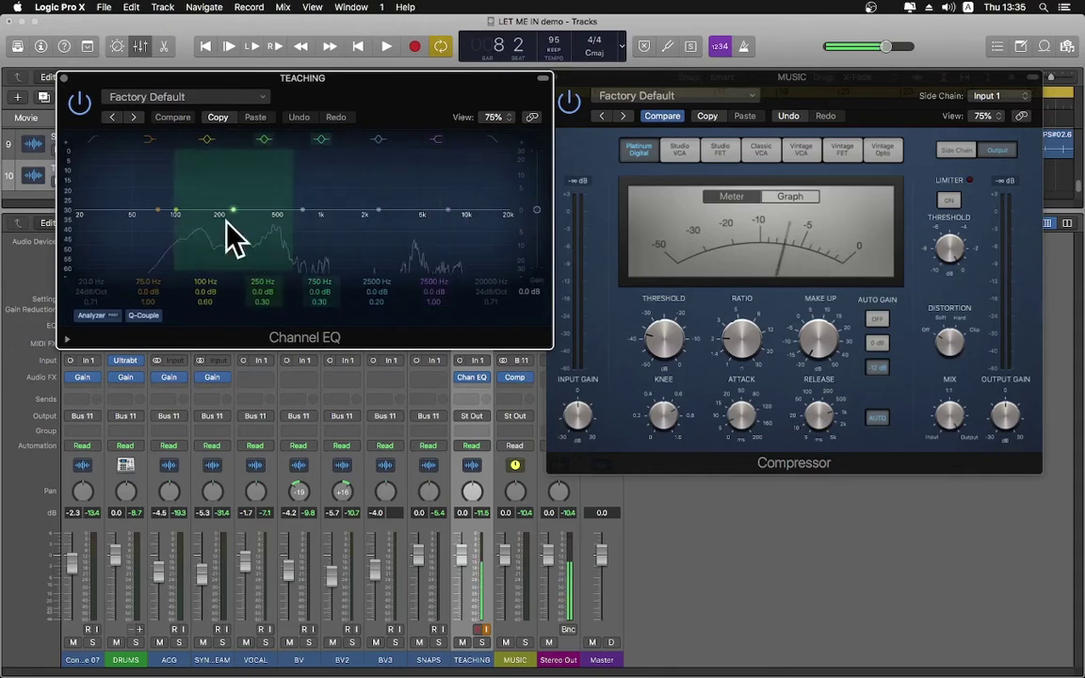
{"action": "left_click", "coordinate": [92, 141]}
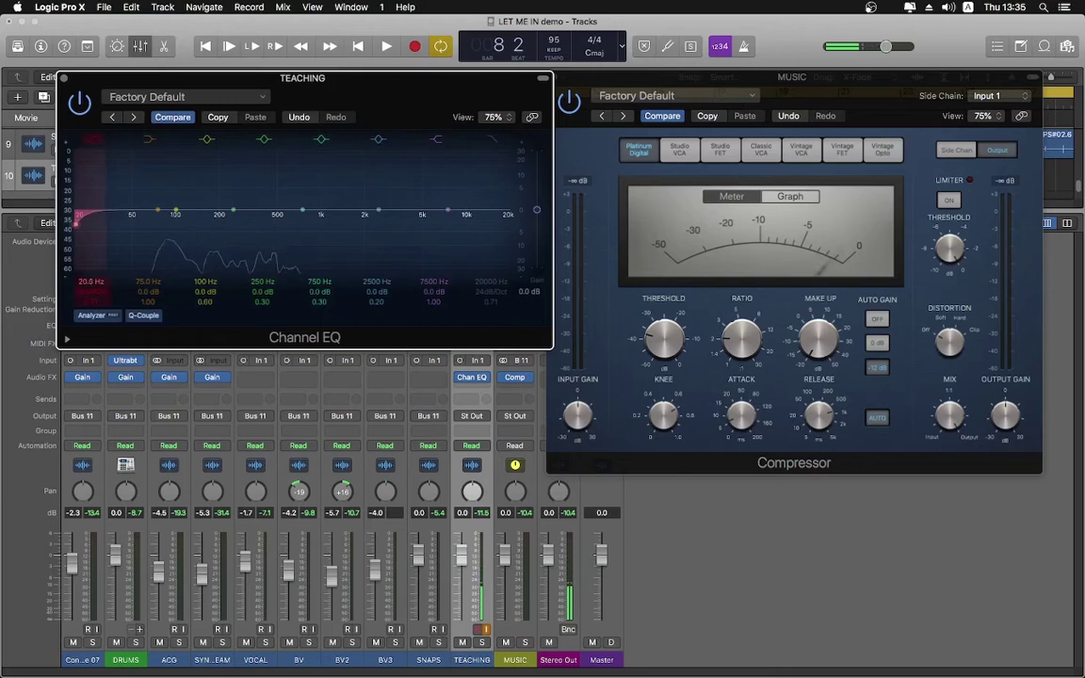
Raise the low cut frequency of the TEACHING Channel EQ to 62 Hz and close the EQ window
{"action": "left_click_drag", "start_coordinate": [91, 281], "coordinate": [91, 258]}
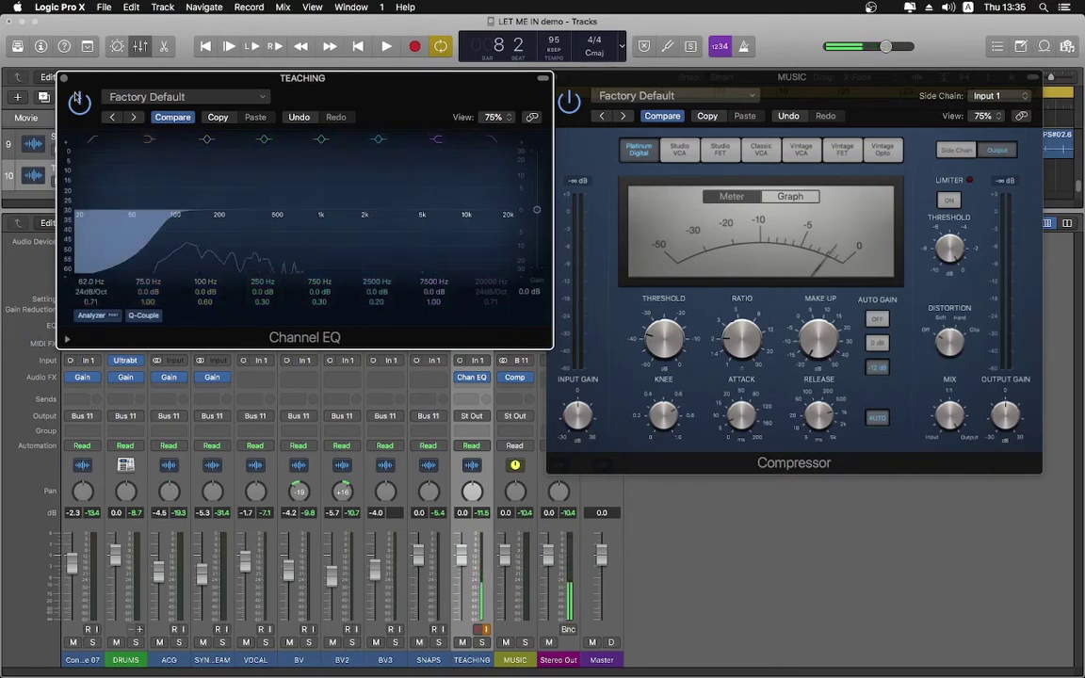
{"action": "left_click", "coordinate": [65, 79]}
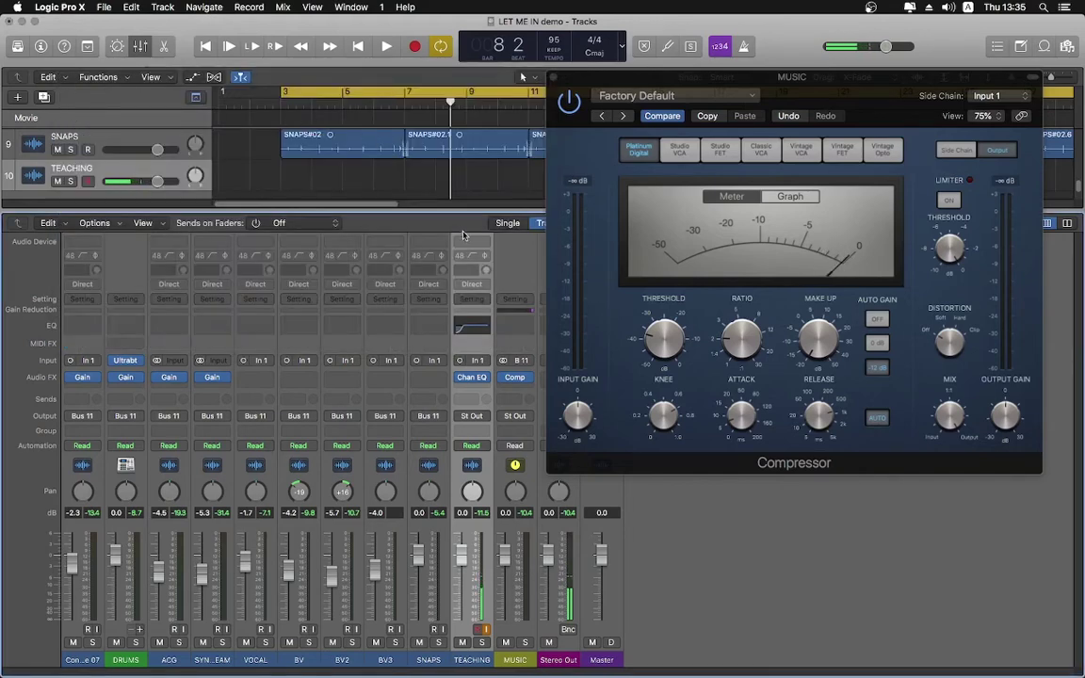
Insert a mono Compressor after the Channel EQ in the TEACHING channel's Audio FX slots
{"action": "left_click", "coordinate": [475, 389]}
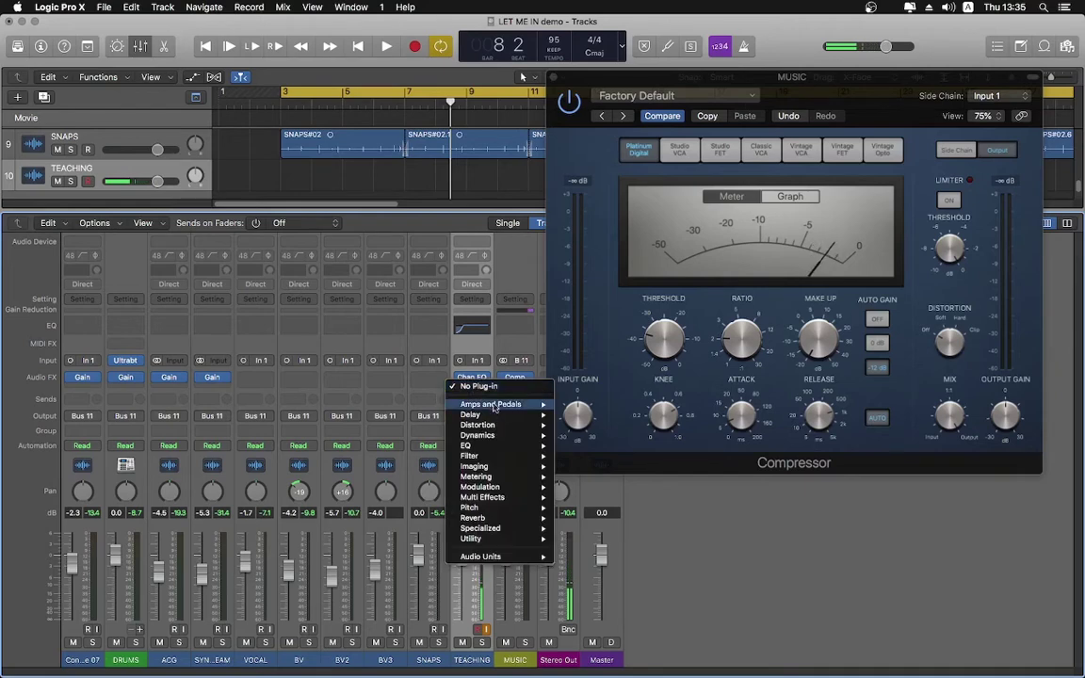
{"action": "mouse_move", "coordinate": [515, 437]}
{"action": "mouse_move", "coordinate": [617, 449]}
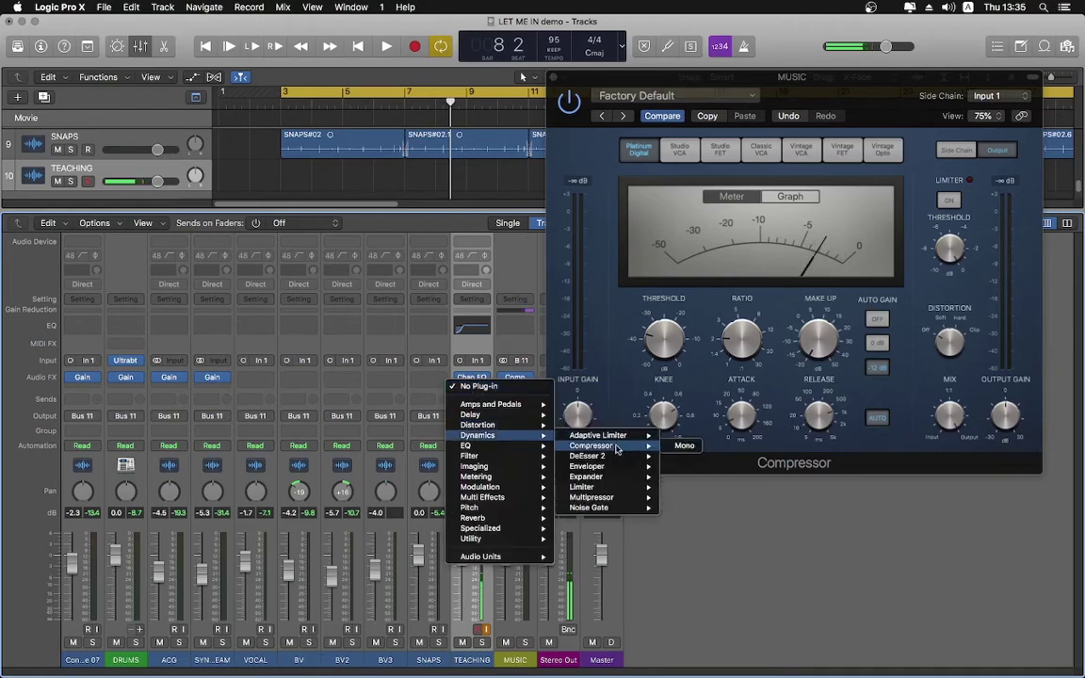
{"action": "left_click", "coordinate": [674, 447]}
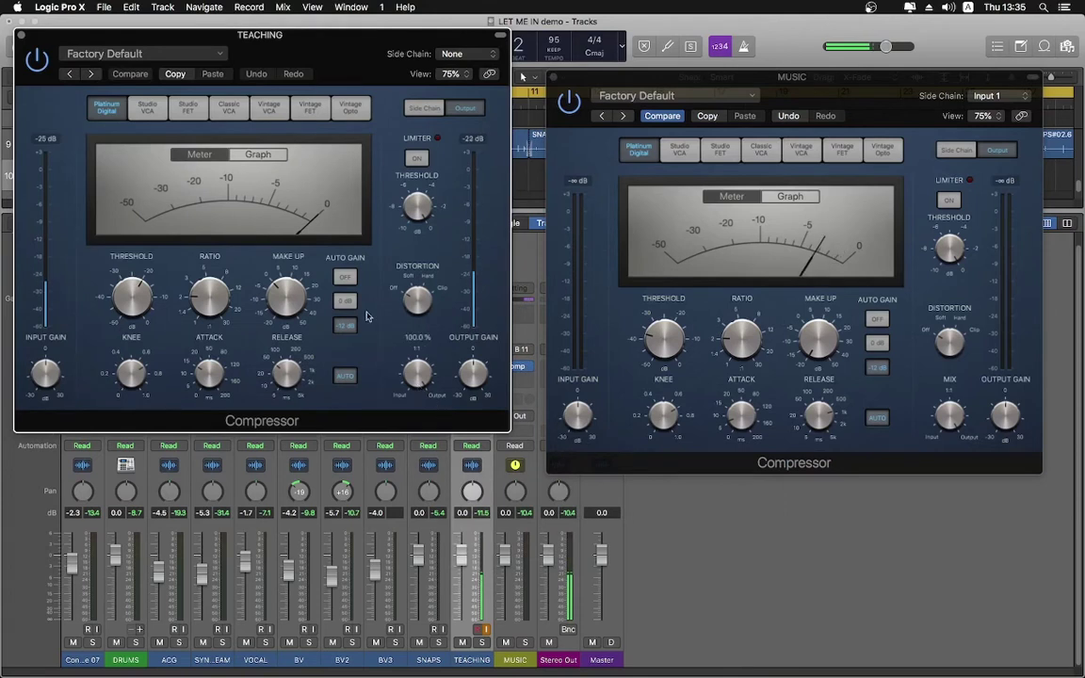
Load the Rap Vocal preset from the Voice category into the TEACHING compressor
{"action": "mouse_move", "coordinate": [316, 275]}
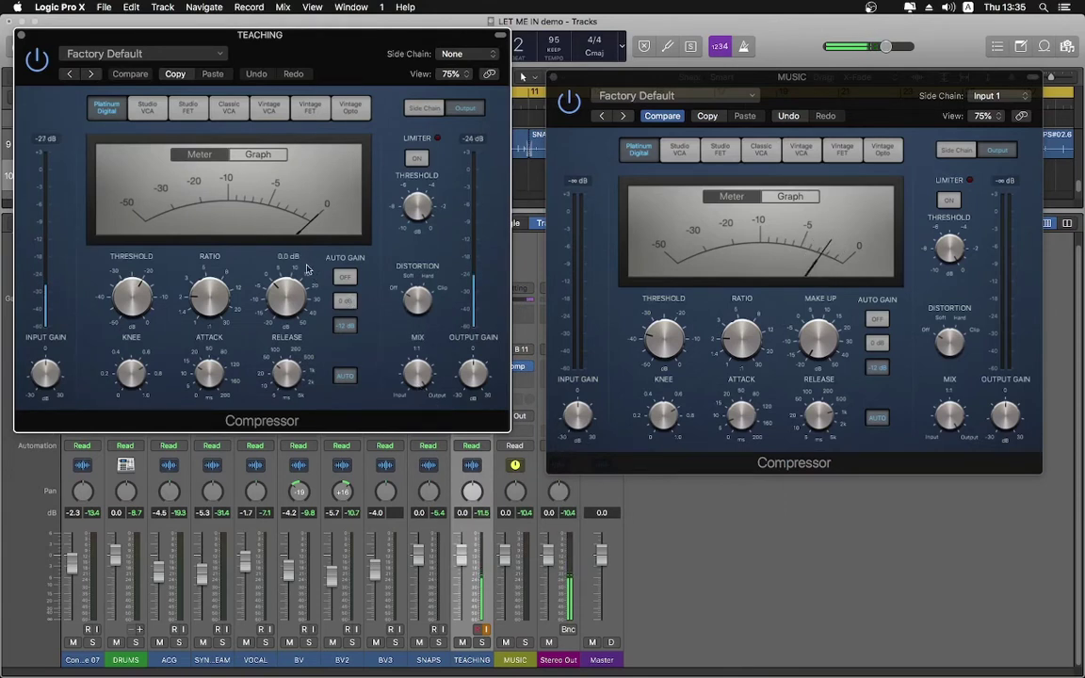
{"action": "left_click", "coordinate": [174, 56]}
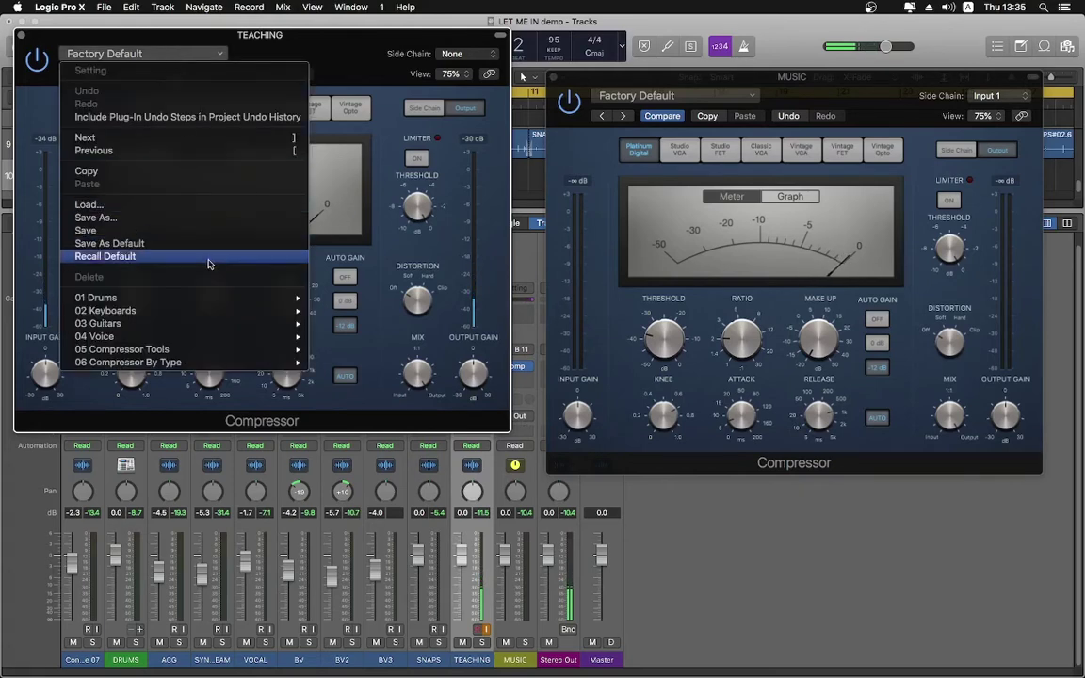
{"action": "mouse_move", "coordinate": [245, 341]}
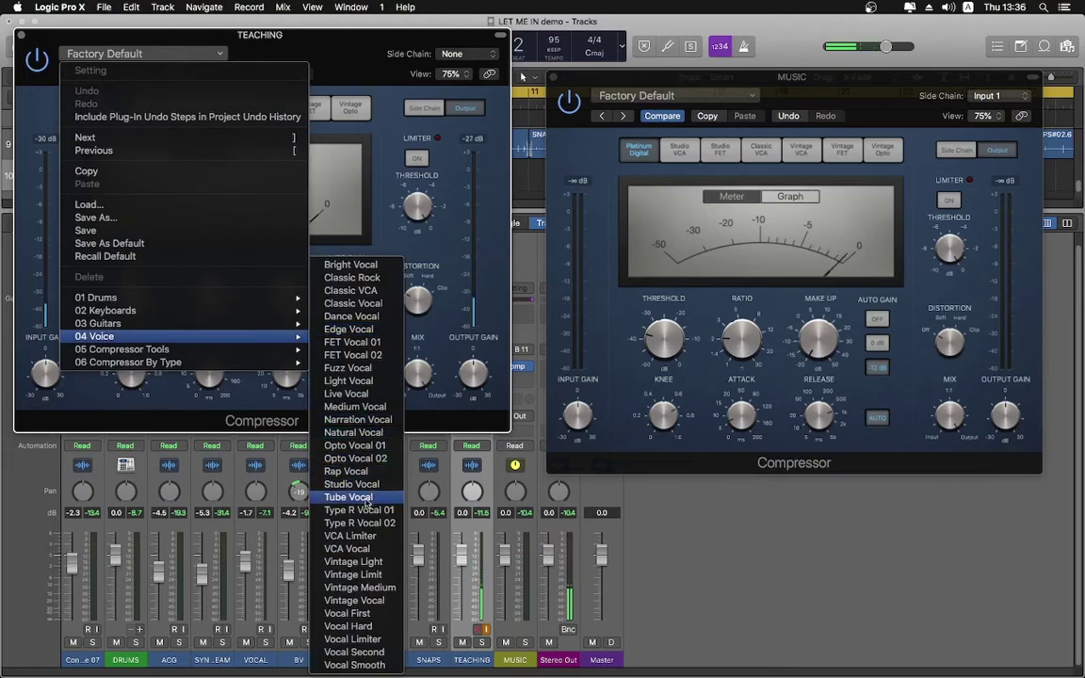
{"action": "left_click", "coordinate": [363, 471]}
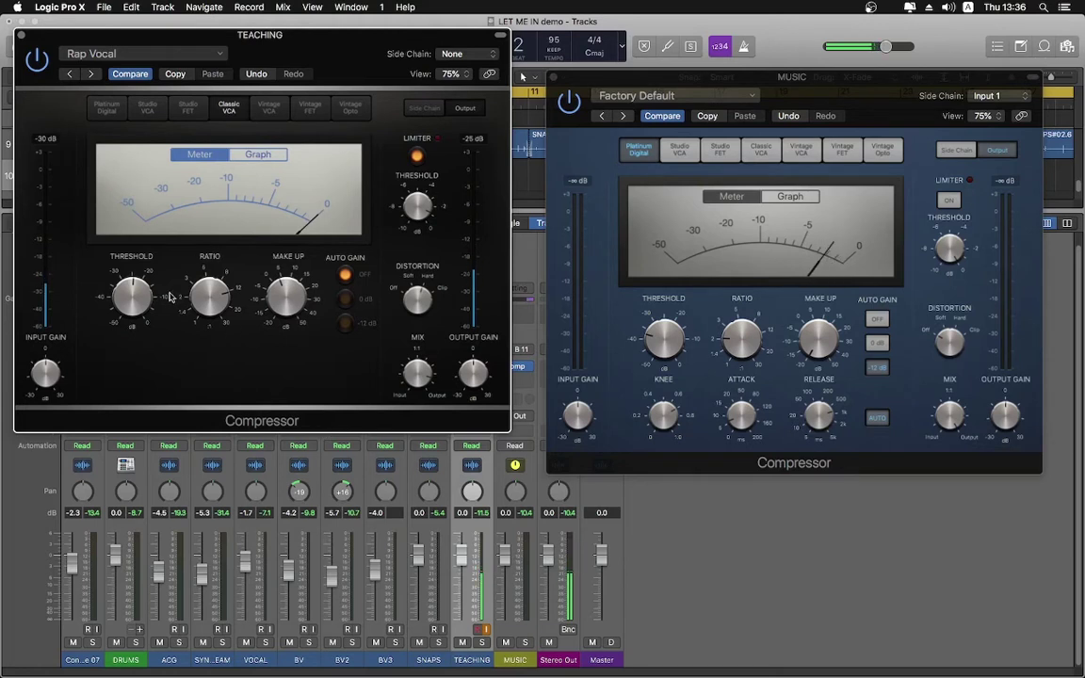
Fine-tune the TEACHING compressor's threshold, lower its ratio, and close its window
{"action": "left_click", "coordinate": [116, 296]}
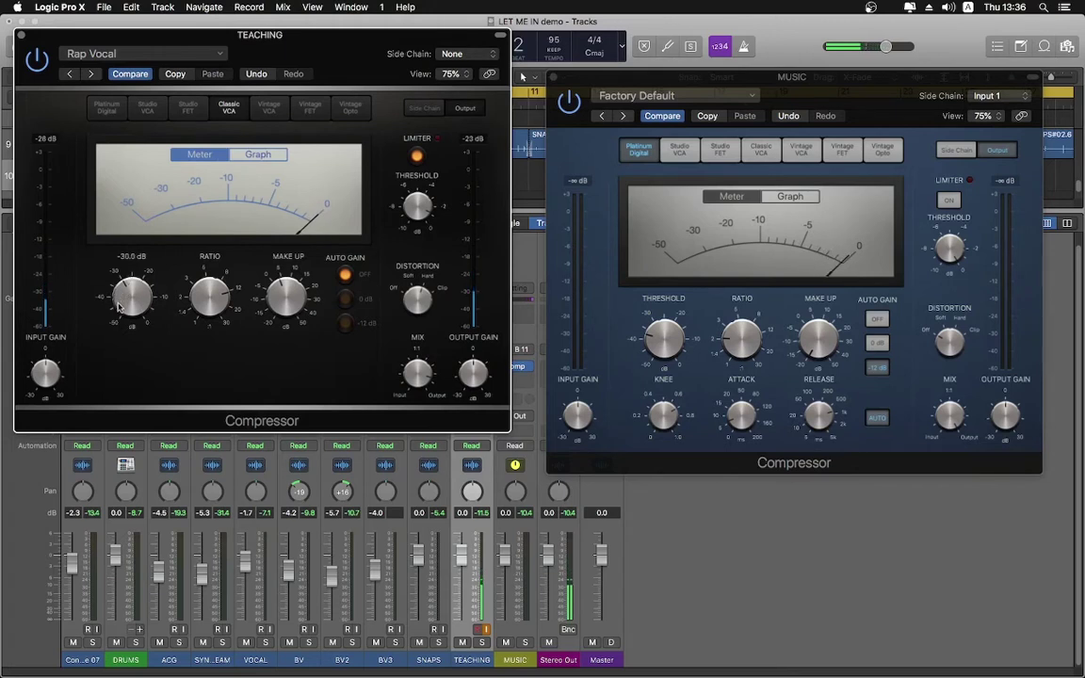
{"action": "scroll", "coordinate": [118, 307], "scroll_direction": "down", "scroll_amount": 3}
{"action": "scroll", "coordinate": [117, 307], "scroll_direction": "up", "scroll_amount": 2}
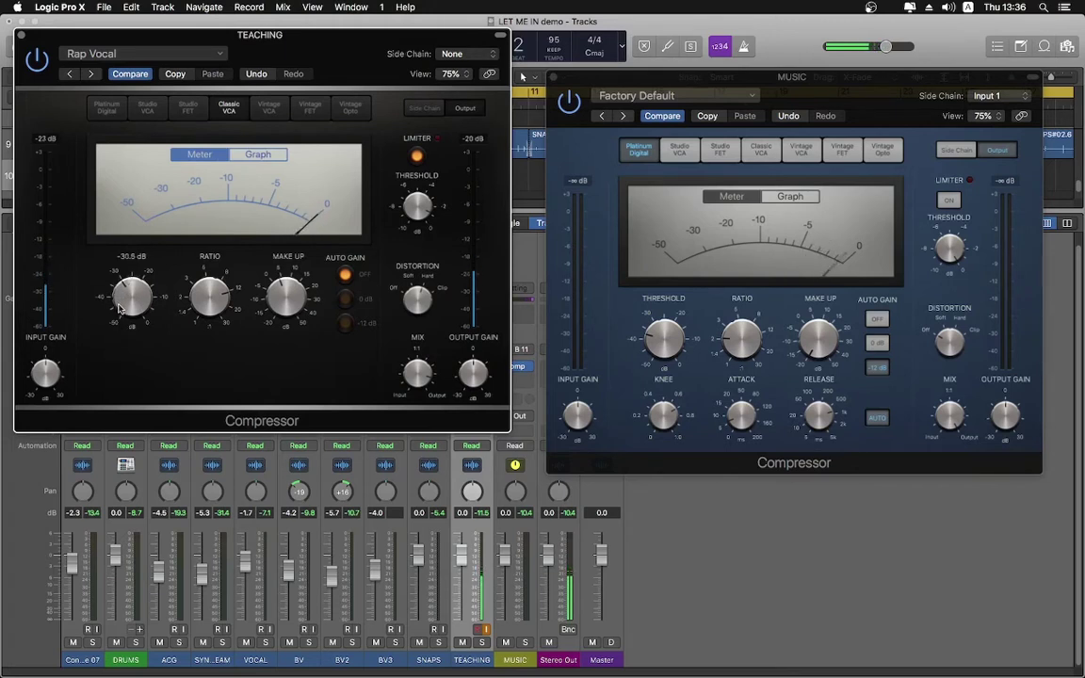
{"action": "scroll", "coordinate": [115, 307], "scroll_direction": "up", "scroll_amount": 1}
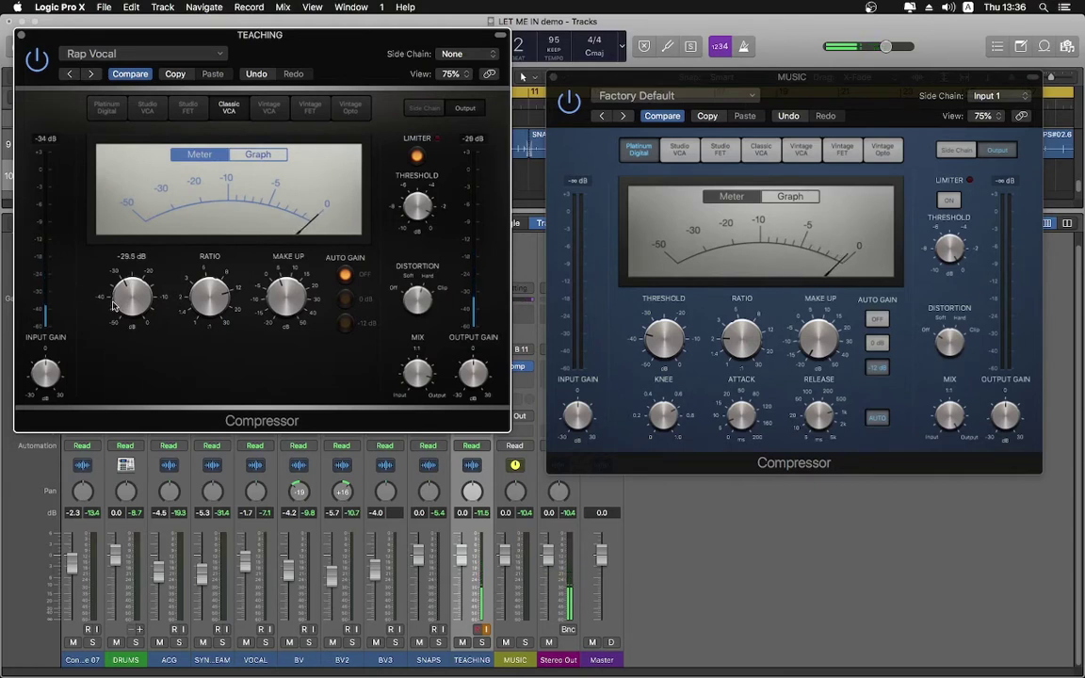
{"action": "scroll", "coordinate": [113, 301], "scroll_direction": "up", "scroll_amount": 3}
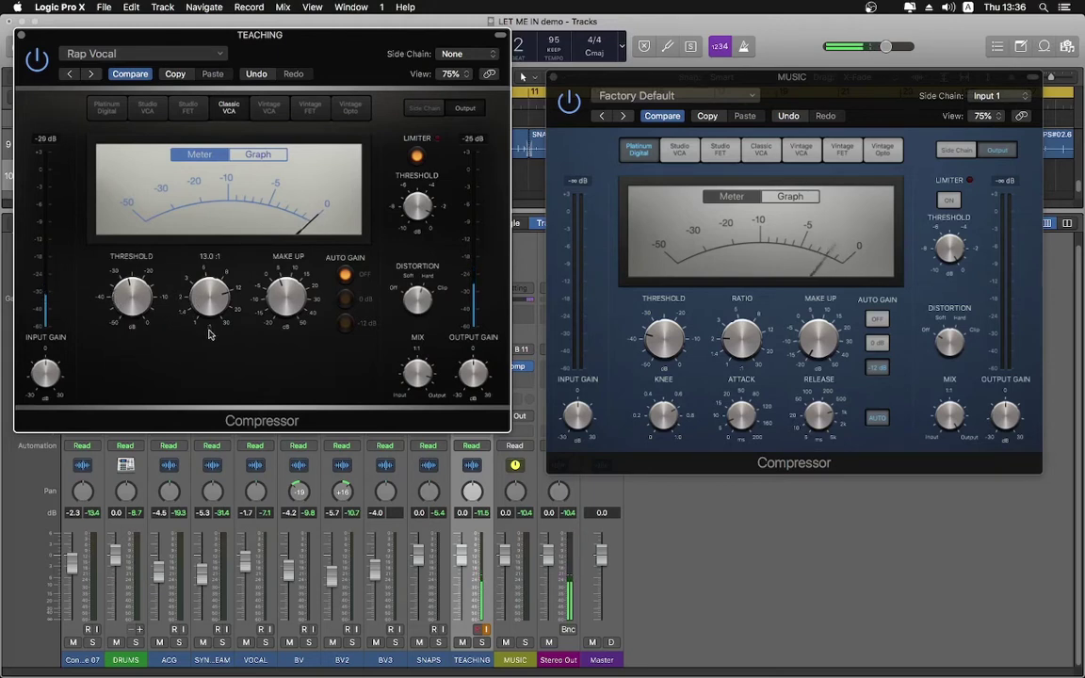
{"action": "left_click_drag", "start_coordinate": [209, 297], "coordinate": [207, 310]}
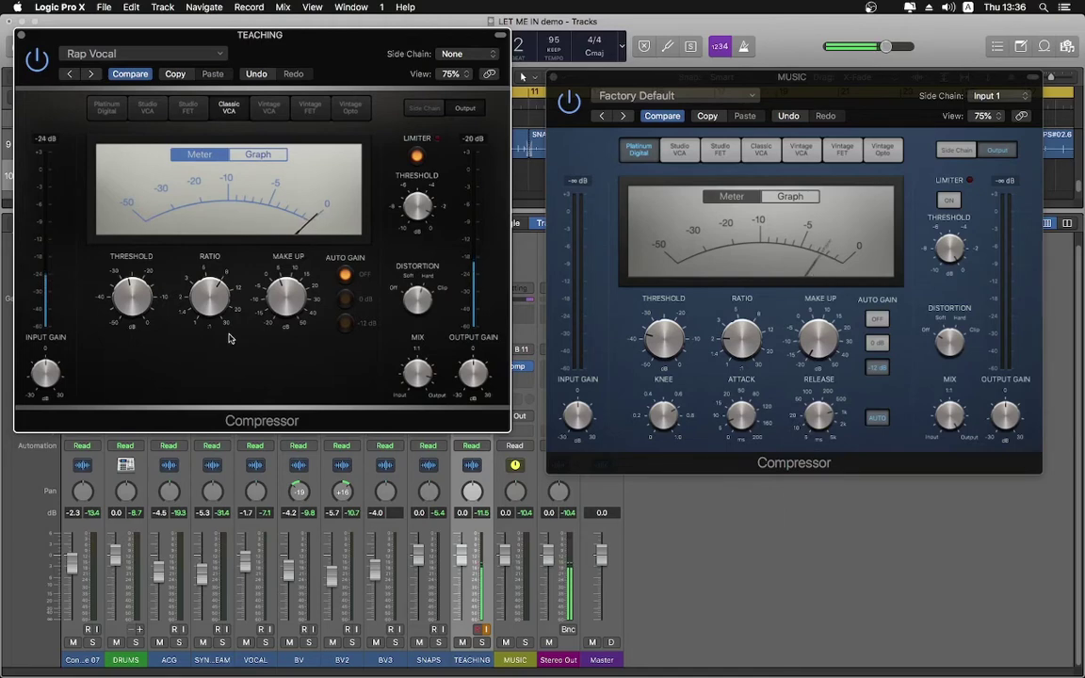
{"action": "left_click", "coordinate": [19, 35]}
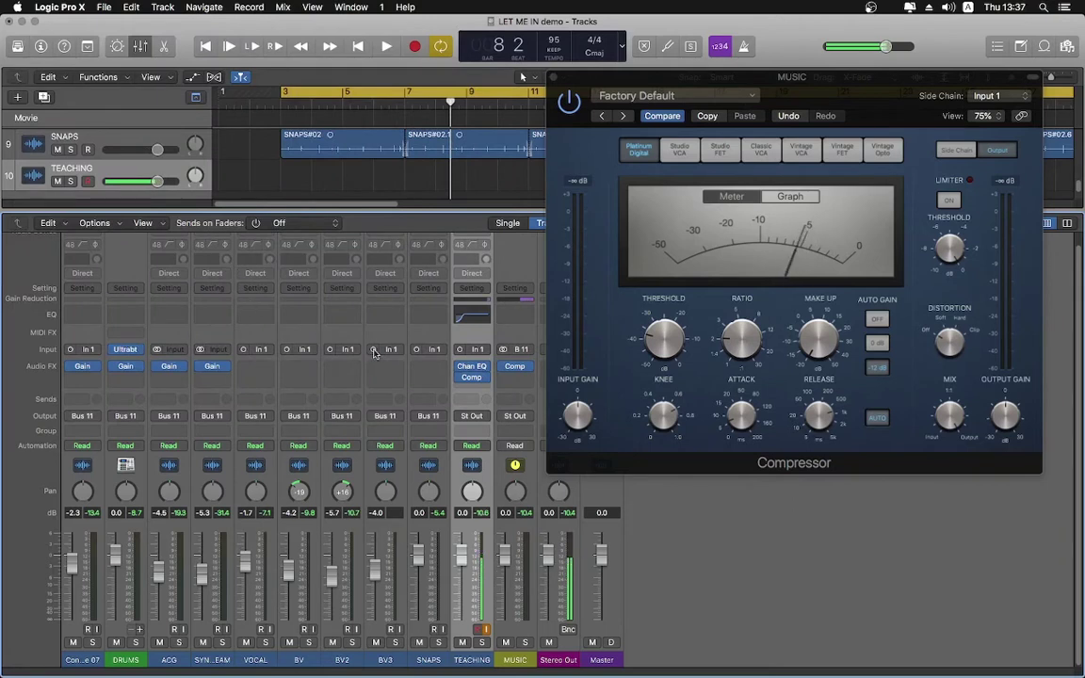
Play the song briefly to hear the music duck under the voice, and close the MUSIC compressor window
{"action": "key", "text": "space"}
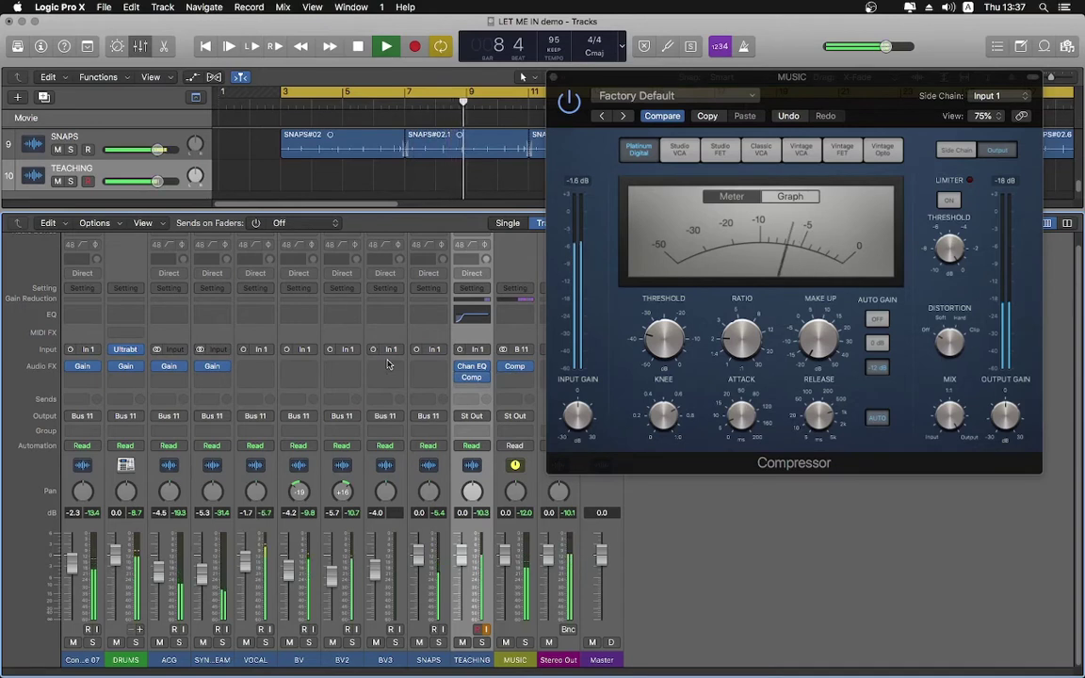
{"action": "key", "text": "space"}
{"action": "key", "text": "super+w"}
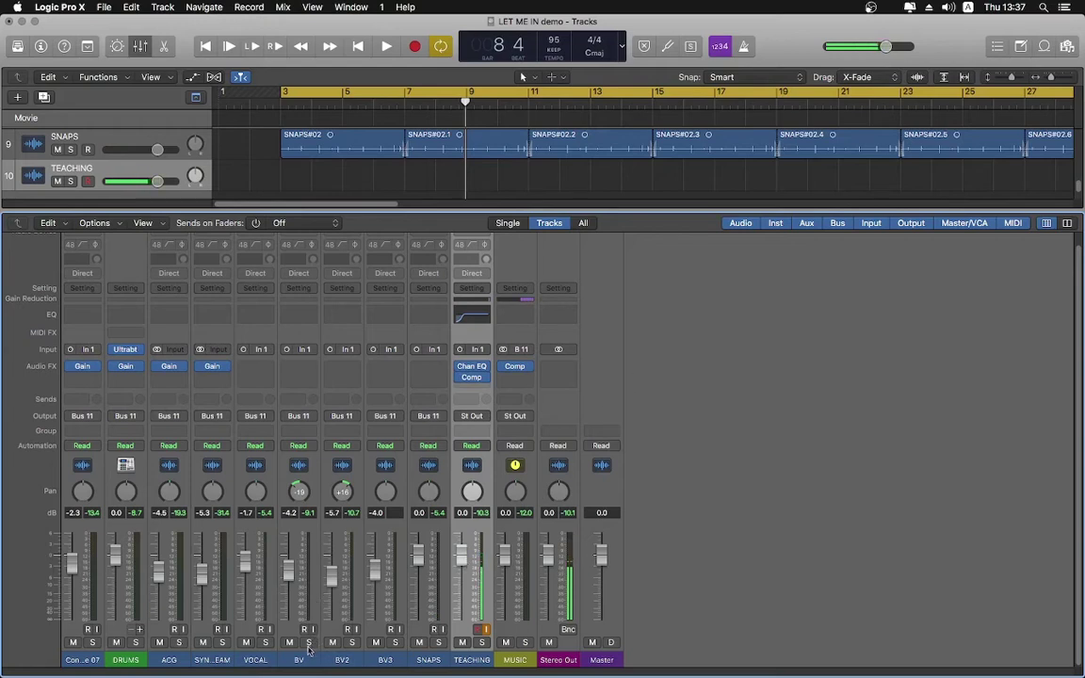
Select the VOCAL channel, hide the mixer, and open the track color palette for the VOCAL track just below the track list
{"action": "left_click", "coordinate": [270, 614]}
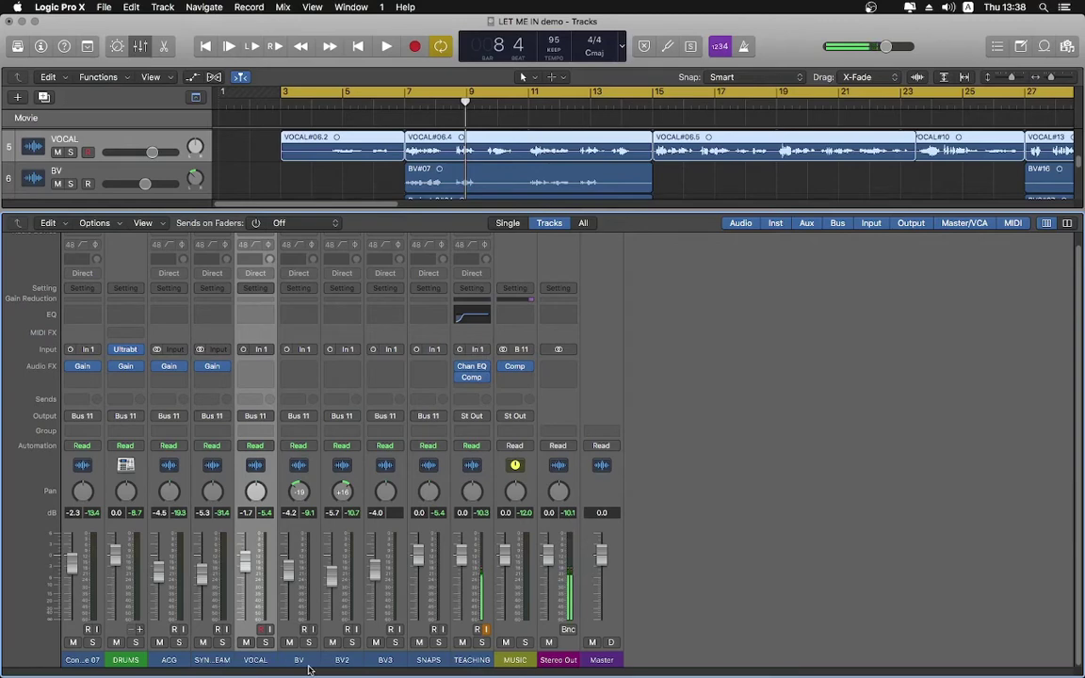
{"action": "key", "text": "x"}
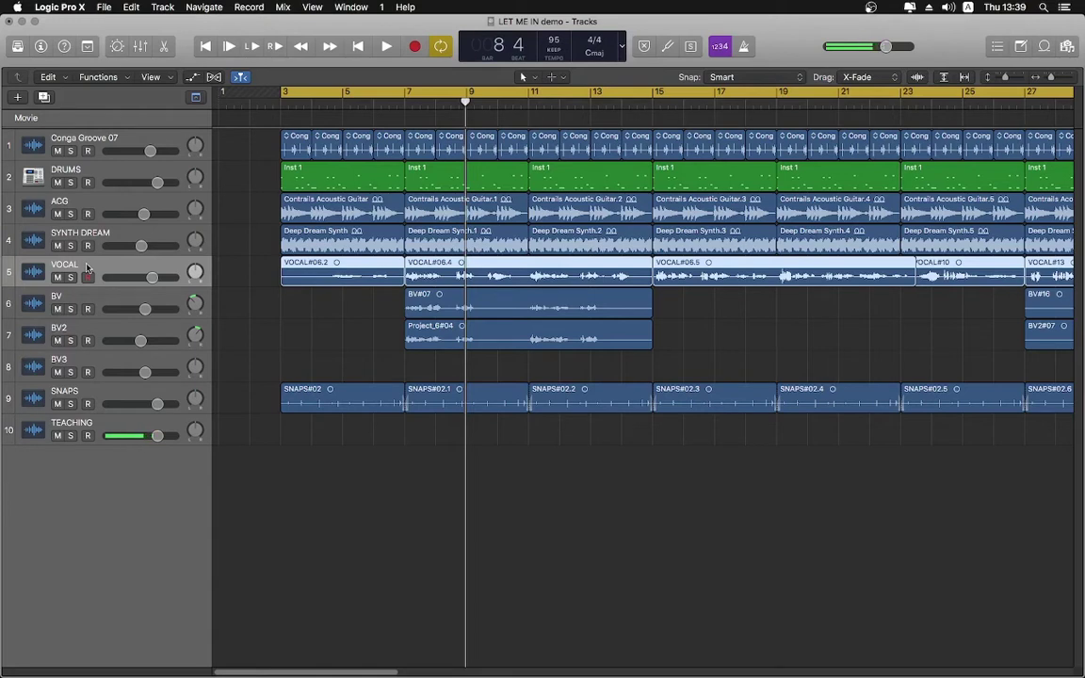
{"action": "right_click", "coordinate": [87, 267]}
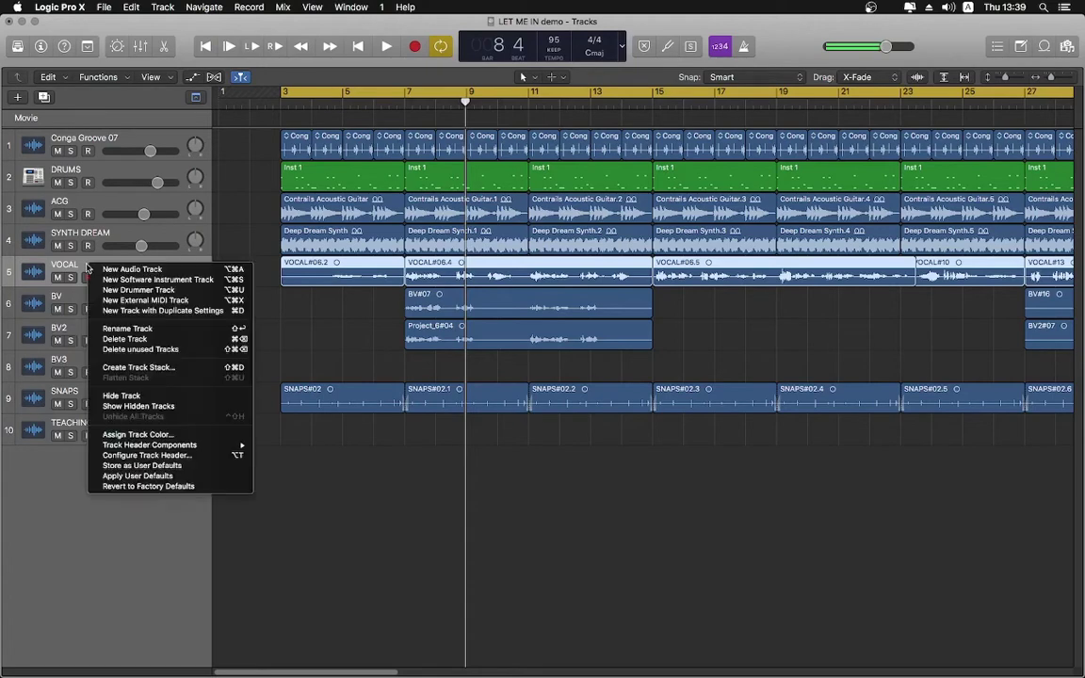
{"action": "left_click", "coordinate": [145, 435]}
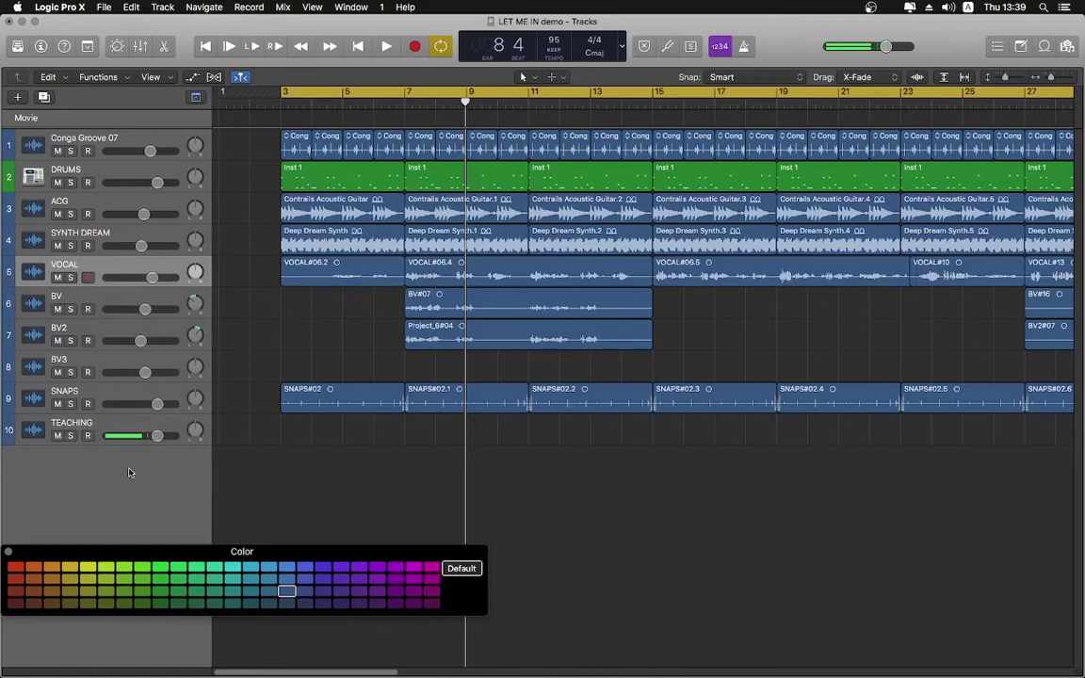
{"action": "left_click_drag", "start_coordinate": [7, 554], "coordinate": [68, 484]}
Color the VOCAL track yellow and check how its channel strip looks in the mixer
{"action": "left_click", "coordinate": [149, 502]}
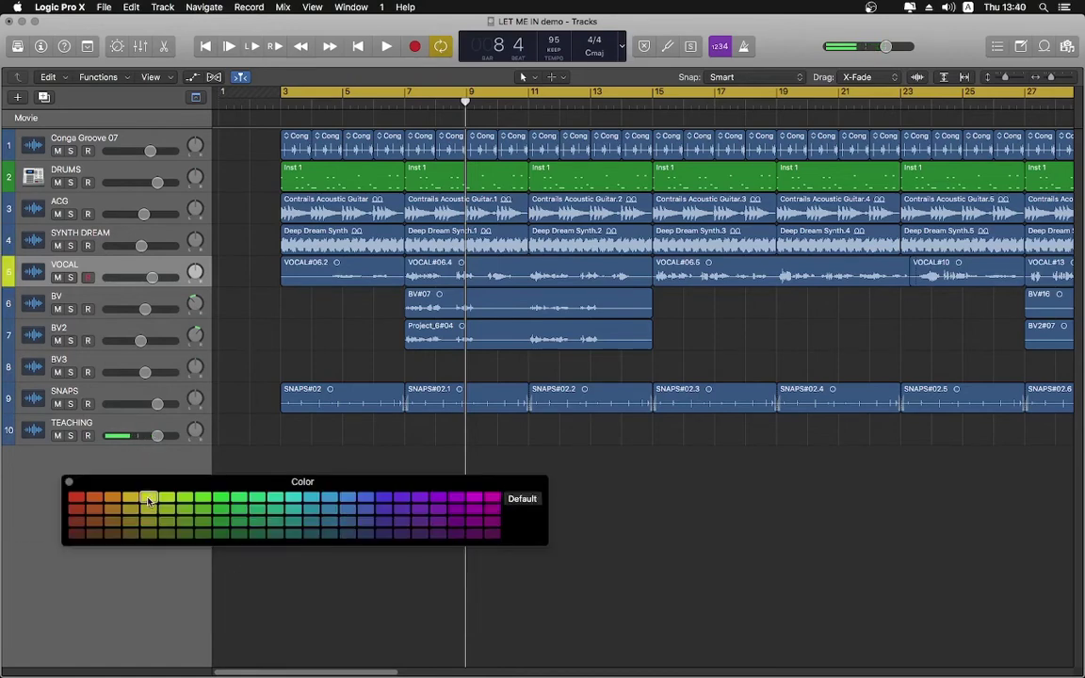
{"action": "key", "text": "x"}
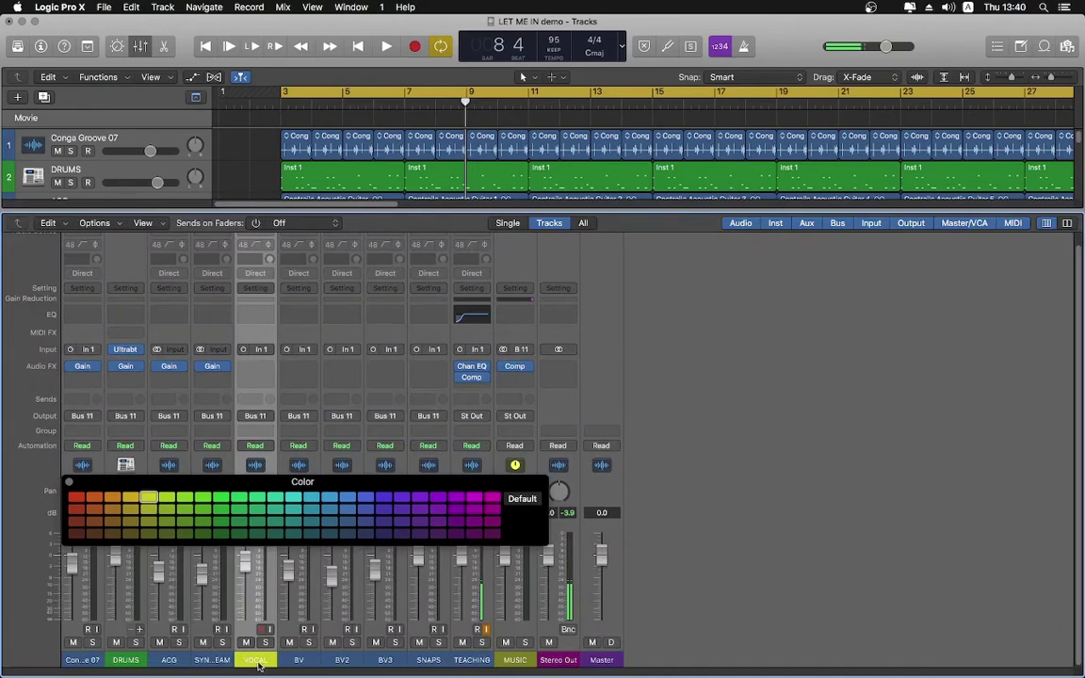
{"action": "key", "text": "x"}
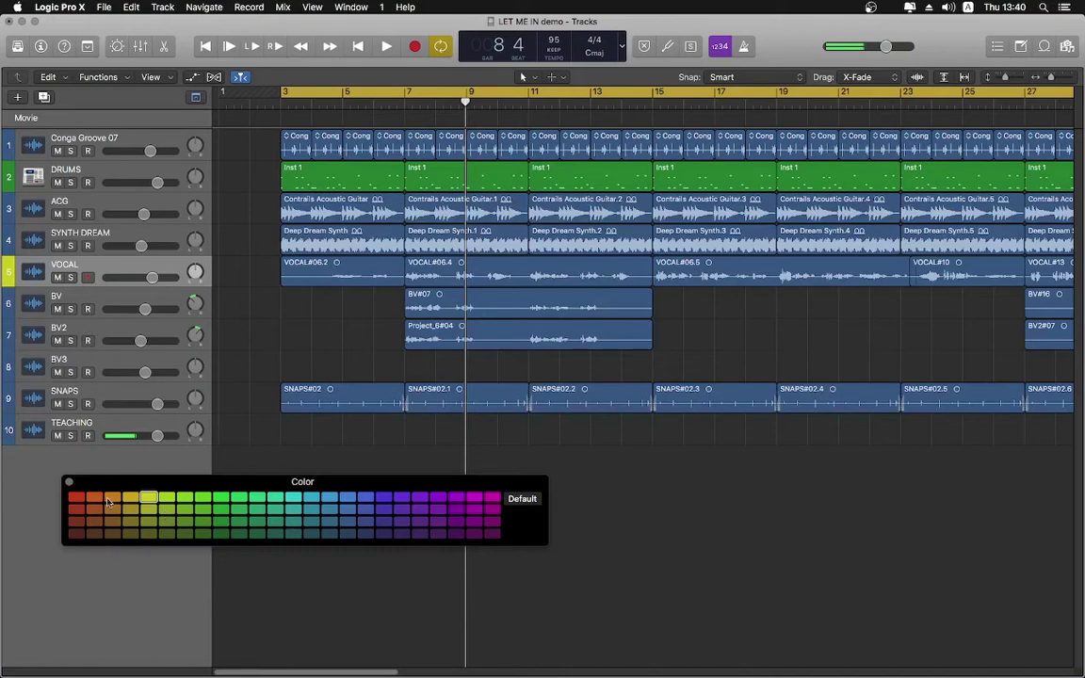
Color the VOCAL track bright red and the BV, BV2 and BV3 tracks dark red
{"action": "left_click", "coordinate": [76, 498]}
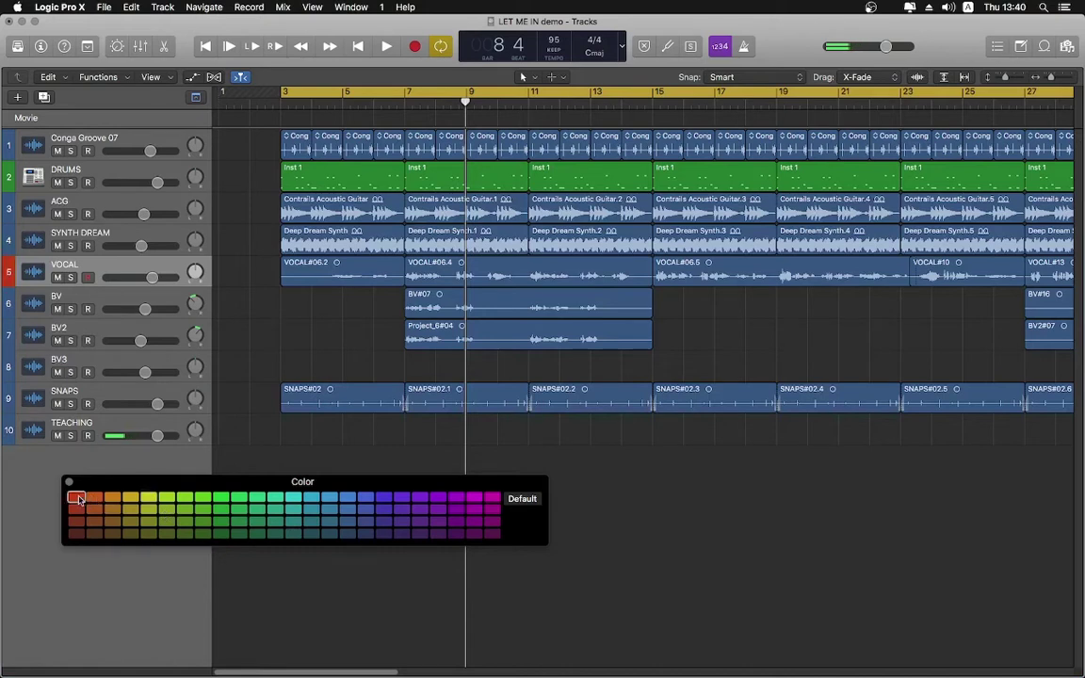
{"action": "left_click", "coordinate": [123, 302]}
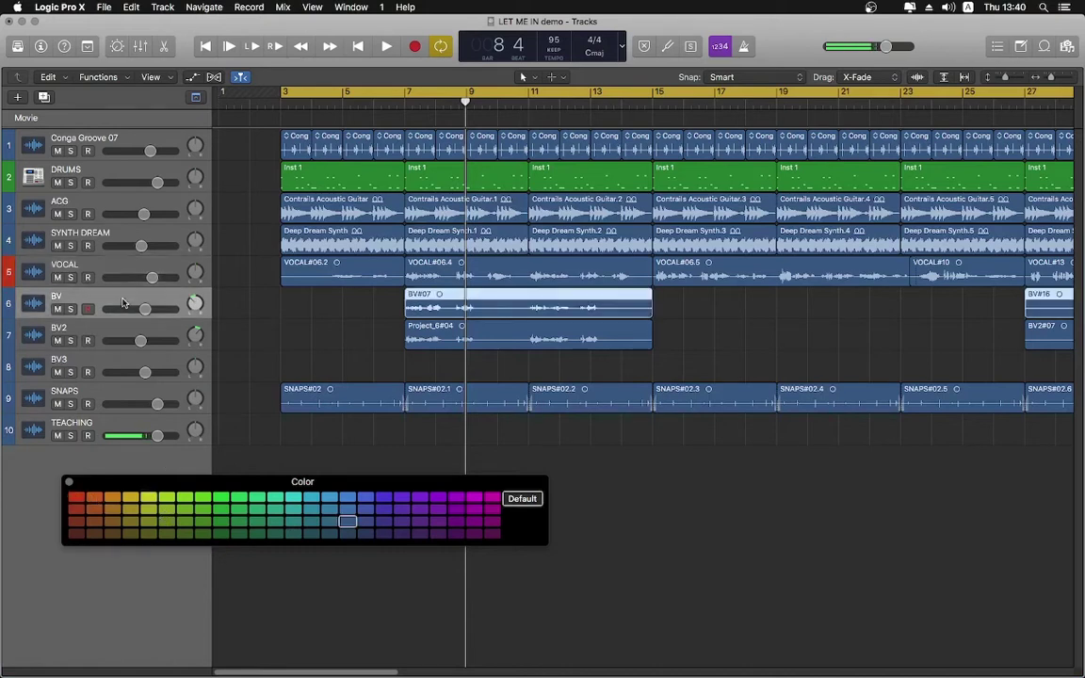
{"action": "left_click", "coordinate": [104, 334]}
{"action": "left_click", "coordinate": [93, 363]}
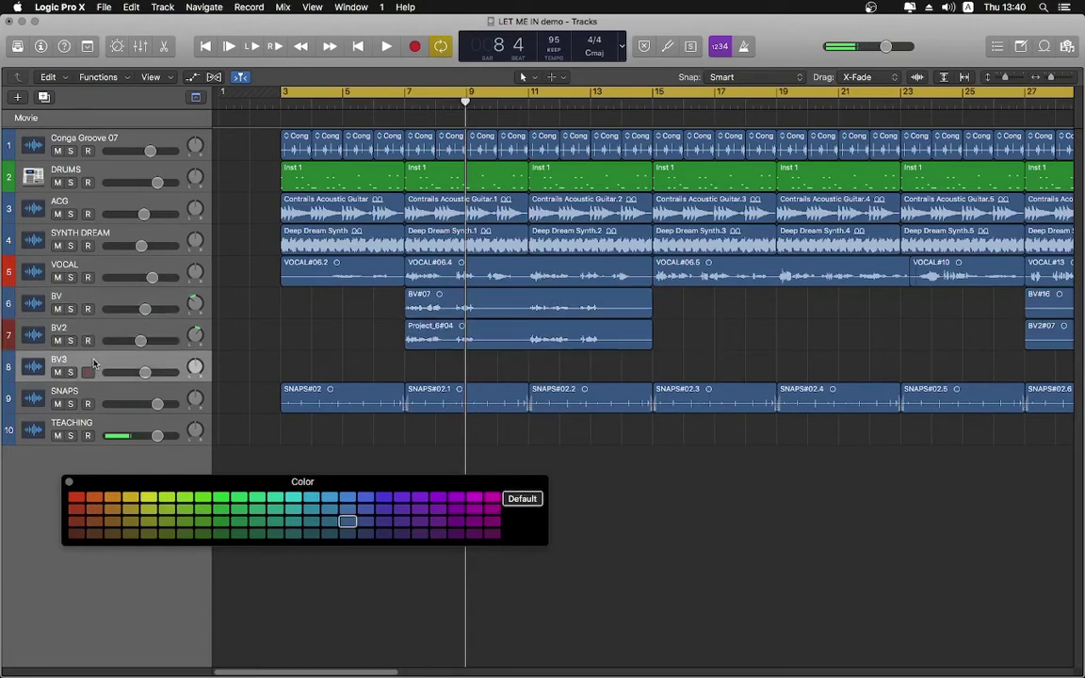
{"action": "left_click", "coordinate": [76, 521]}
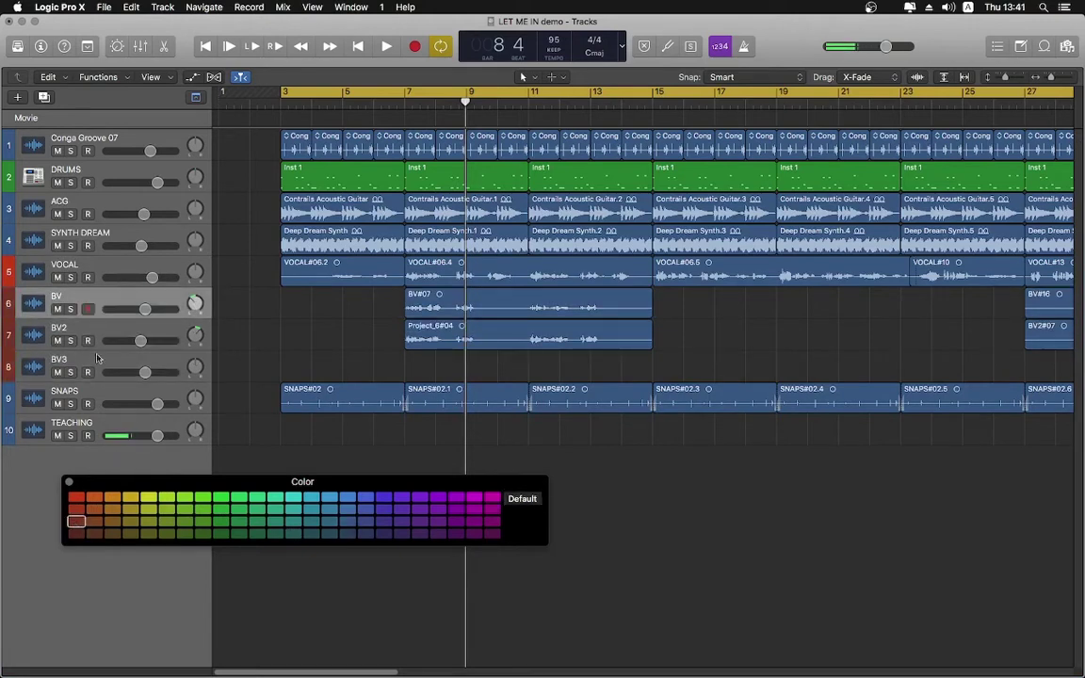
{"action": "left_click", "coordinate": [83, 319]}
Show the mixer and add a Bus 1 send to the VOCAL channel, keeping it routed to Aux 2
{"action": "key", "text": "x"}
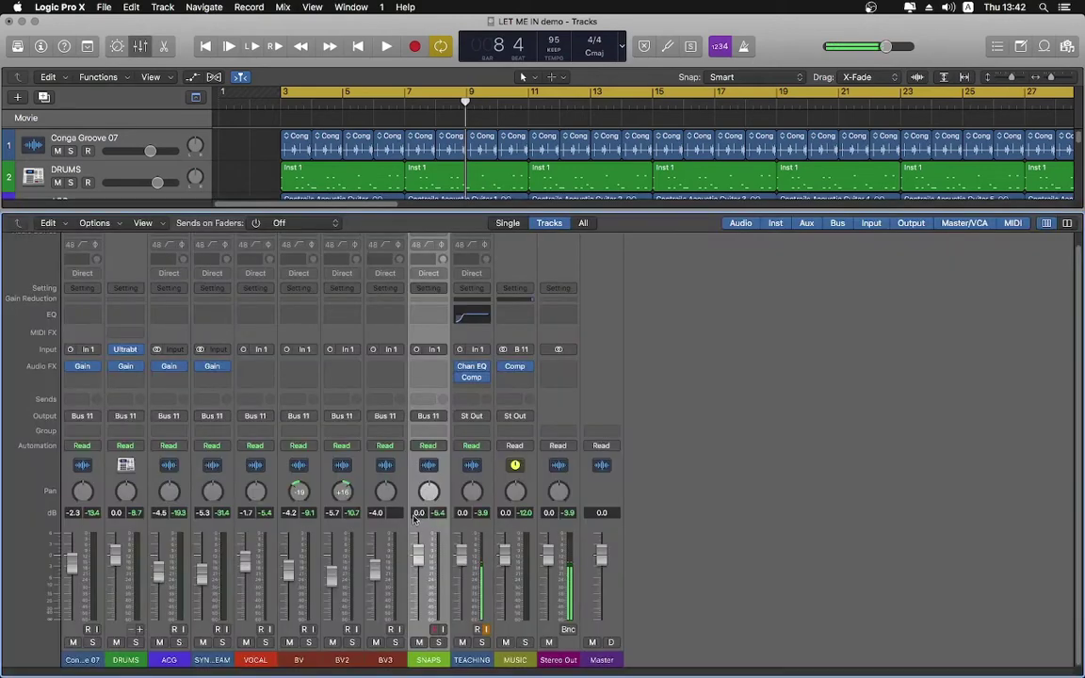
{"action": "left_click", "coordinate": [268, 592]}
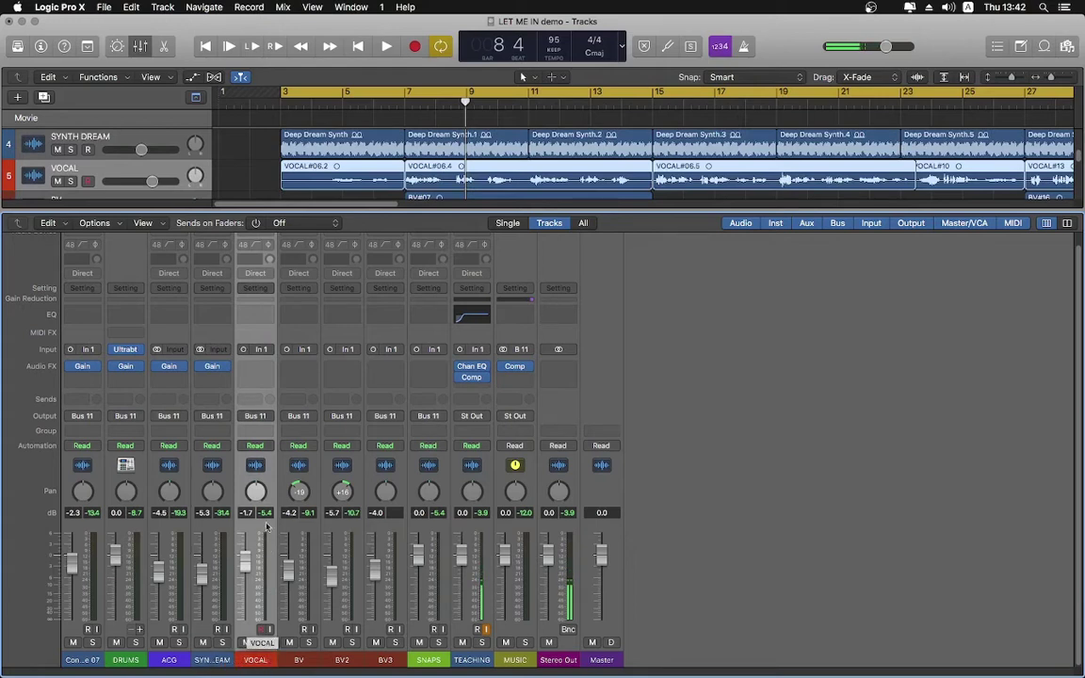
{"action": "left_click", "coordinate": [254, 401]}
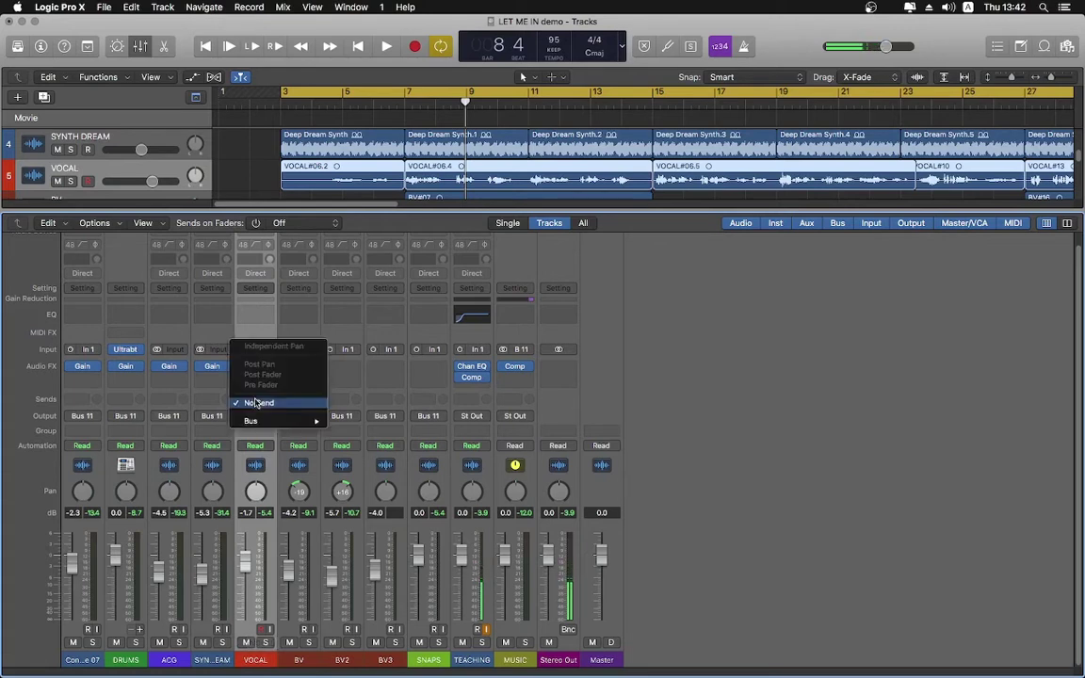
{"action": "mouse_move", "coordinate": [283, 420]}
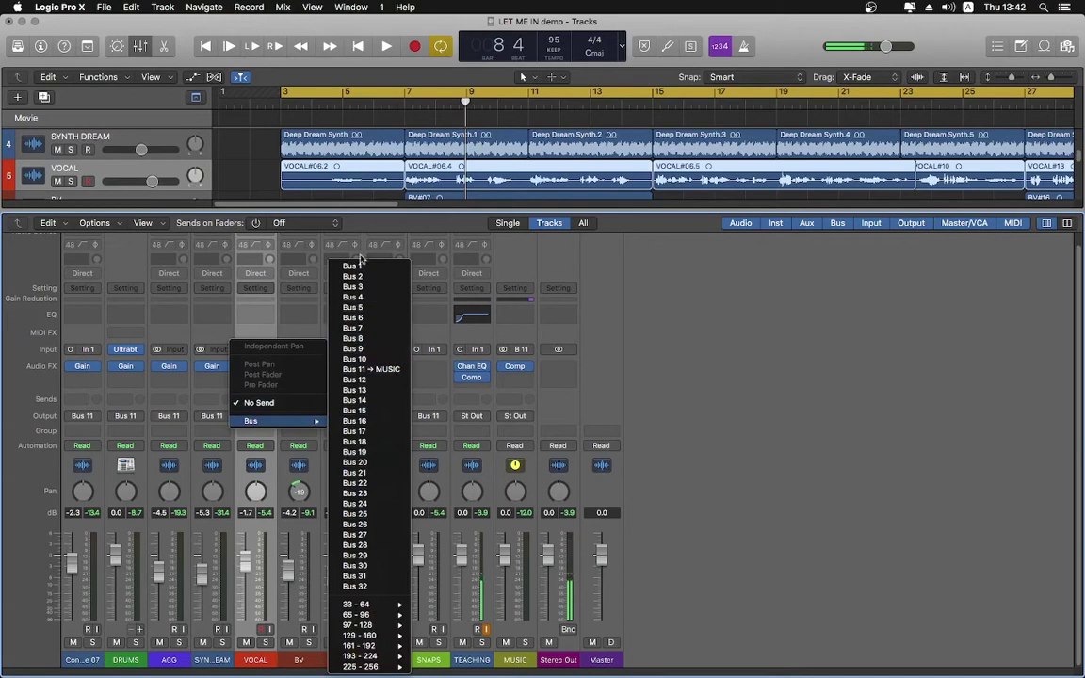
{"action": "left_click", "coordinate": [357, 265]}
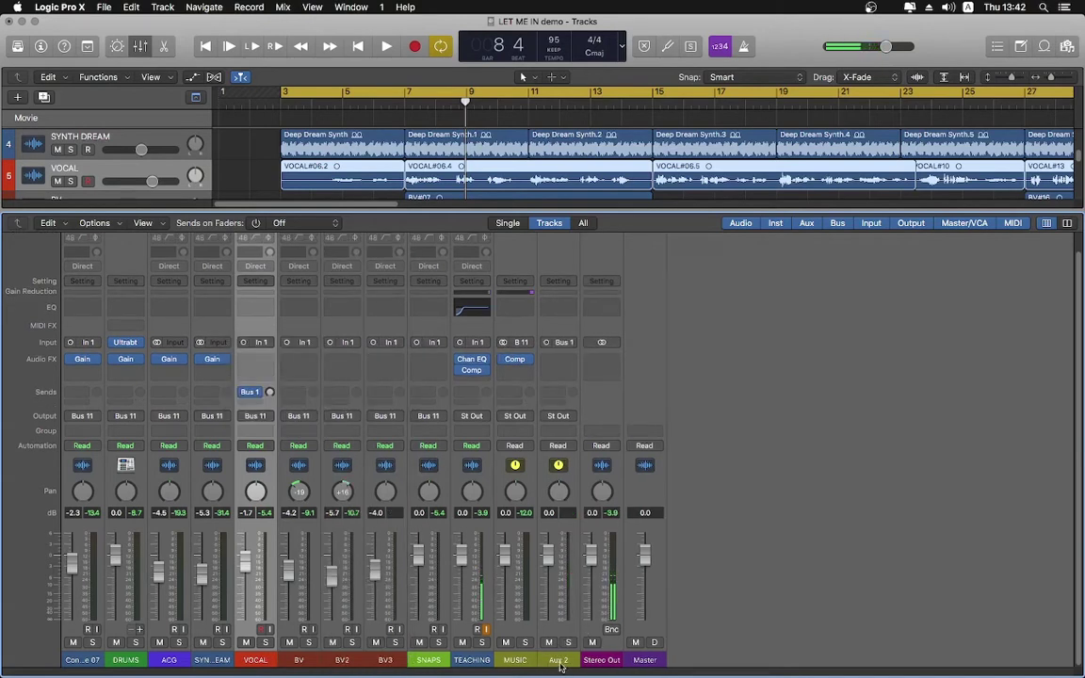
{"action": "left_click", "coordinate": [249, 390]}
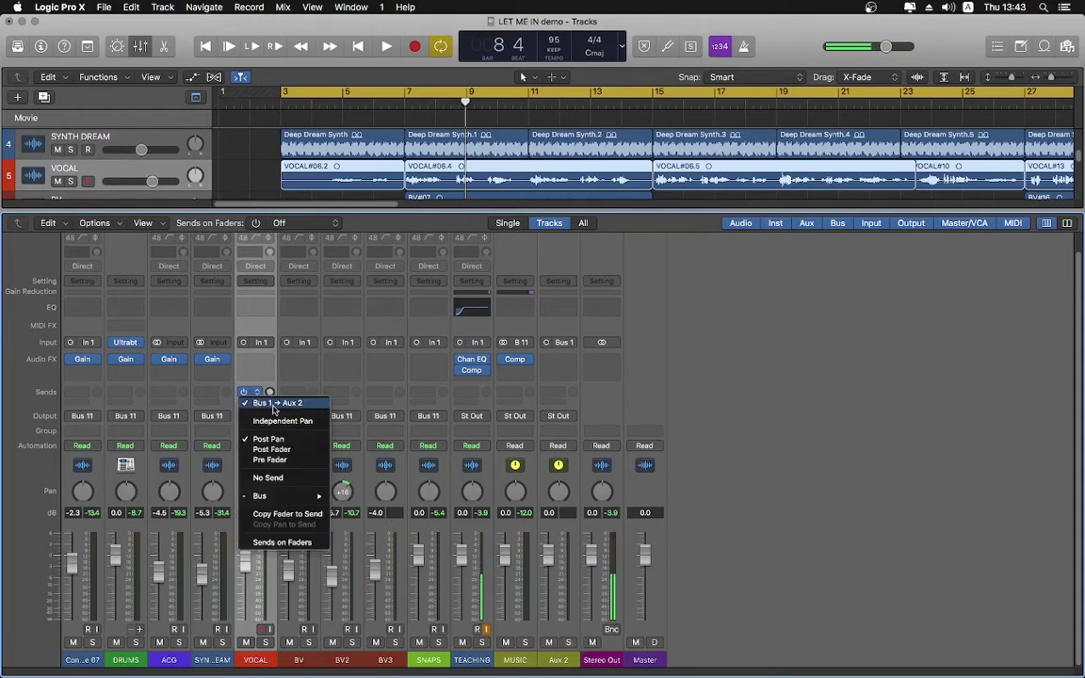
{"action": "left_click", "coordinate": [273, 407]}
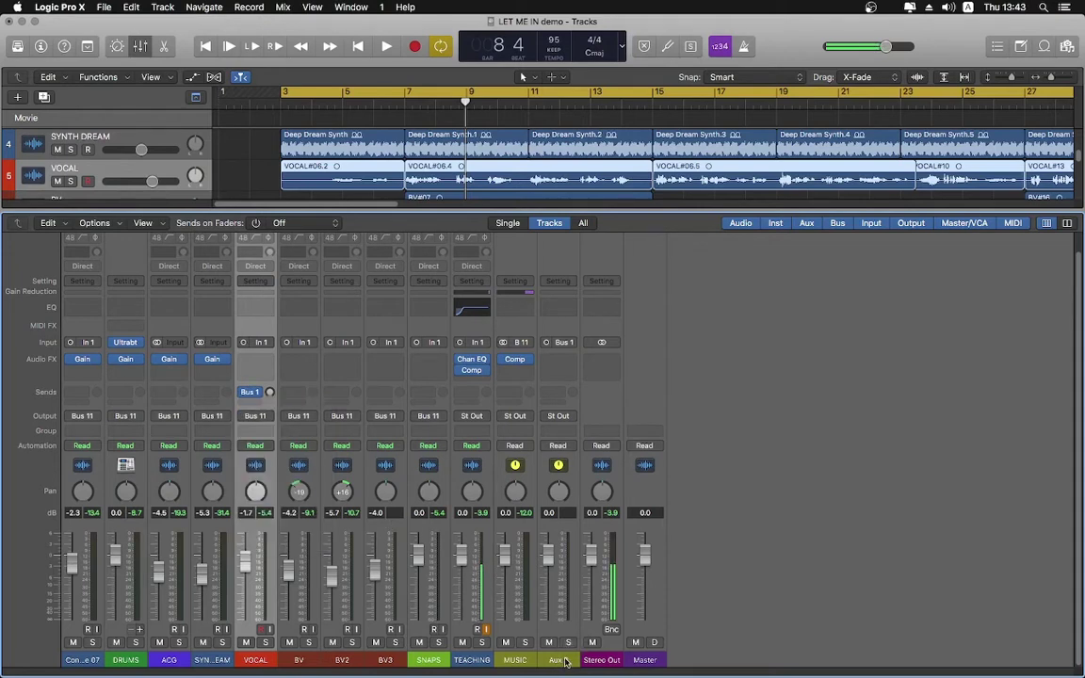
Rename the Aux 2 channel as REVERB and insert a Mono->Stereo SilverVerb on it
{"action": "double_click", "coordinate": [559, 660]}
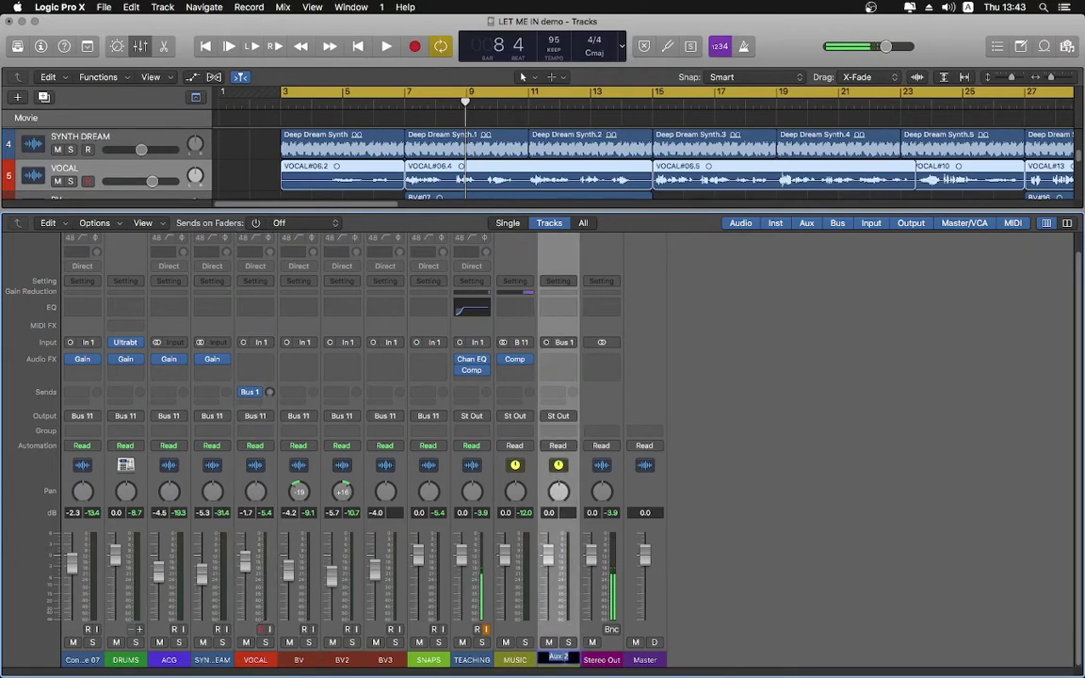
{"action": "type", "text": "REVERB"}
{"action": "key", "text": "Return"}
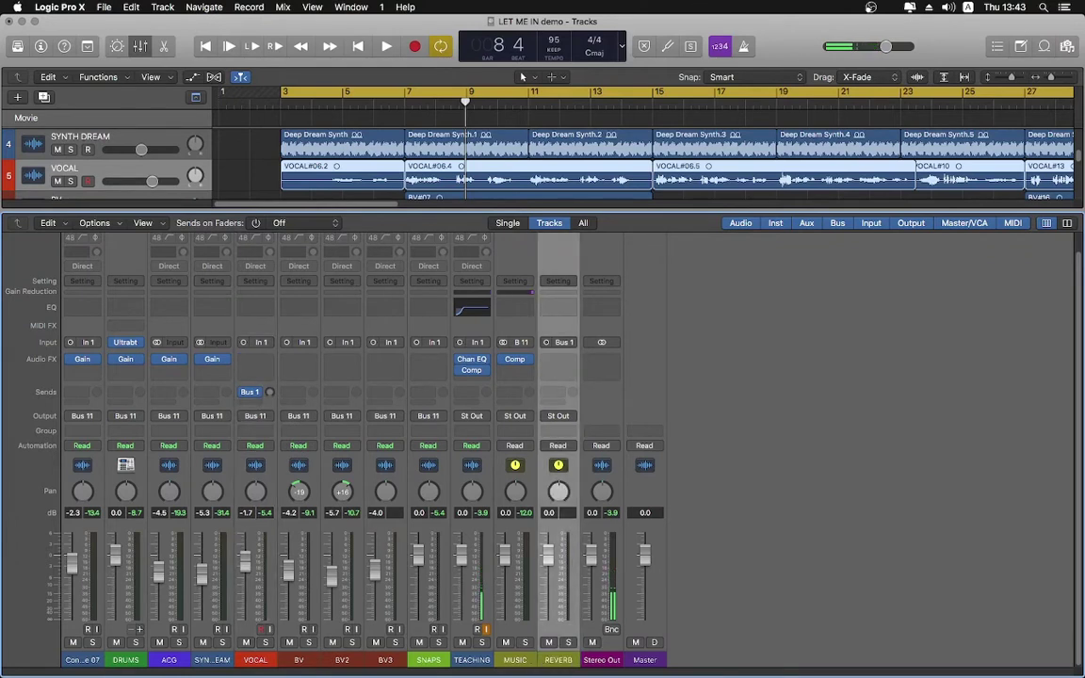
{"action": "left_click", "coordinate": [569, 361]}
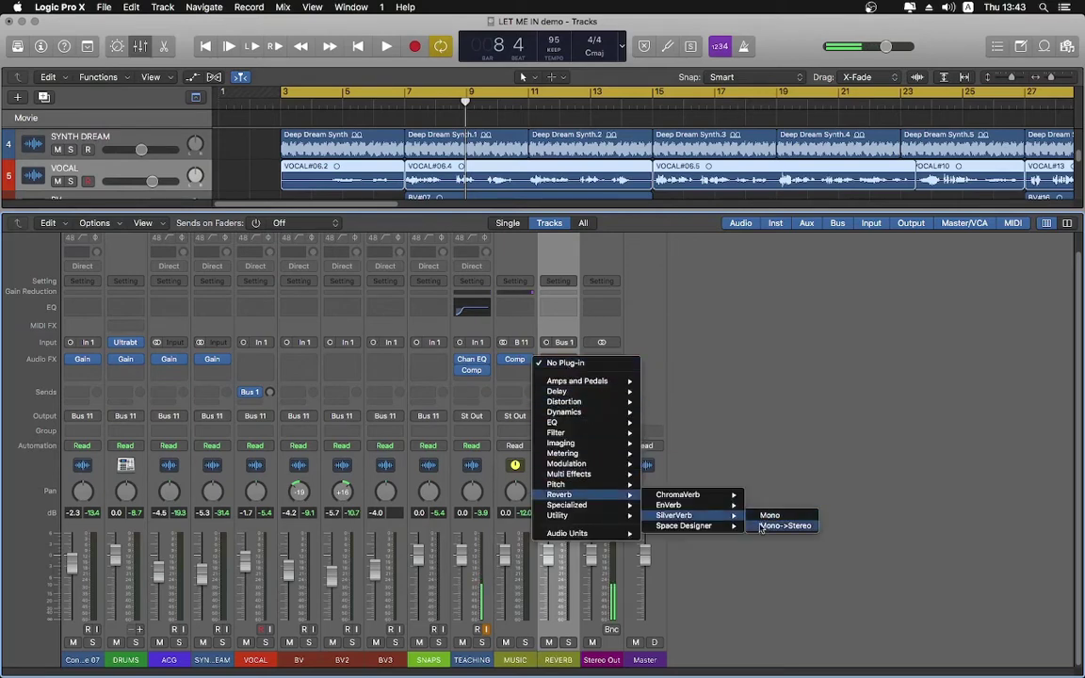
{"action": "left_click", "coordinate": [764, 531]}
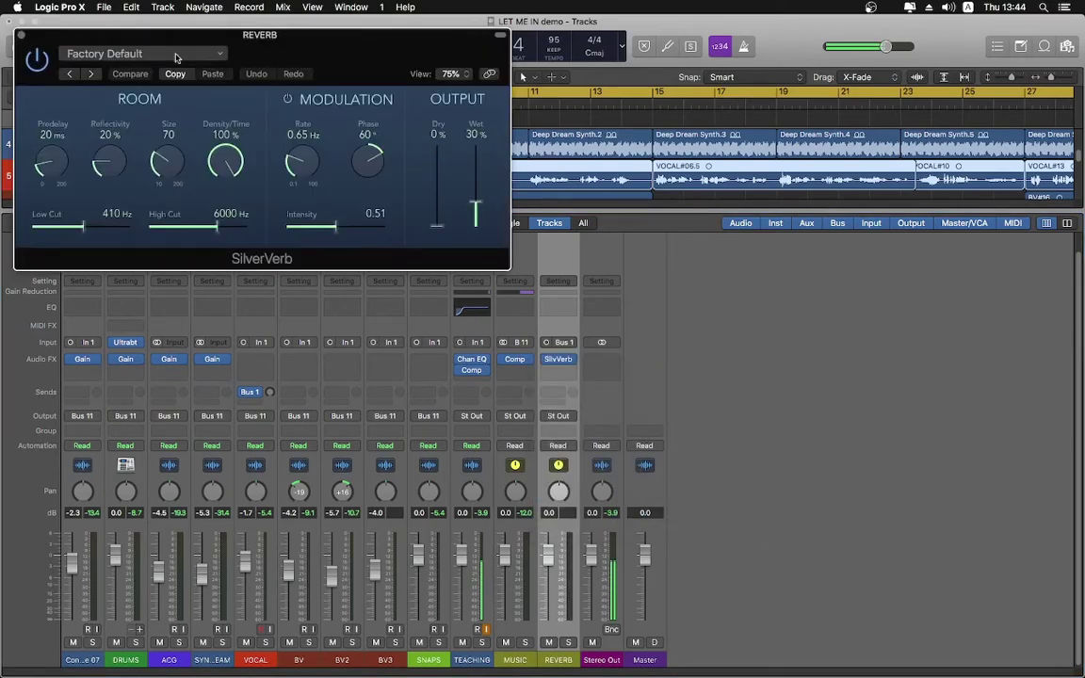
Load the KANSANGA CORRIDOR preset in SilverVerb, set Wet to 100 %, and close the plug-in window
{"action": "left_click", "coordinate": [175, 55]}
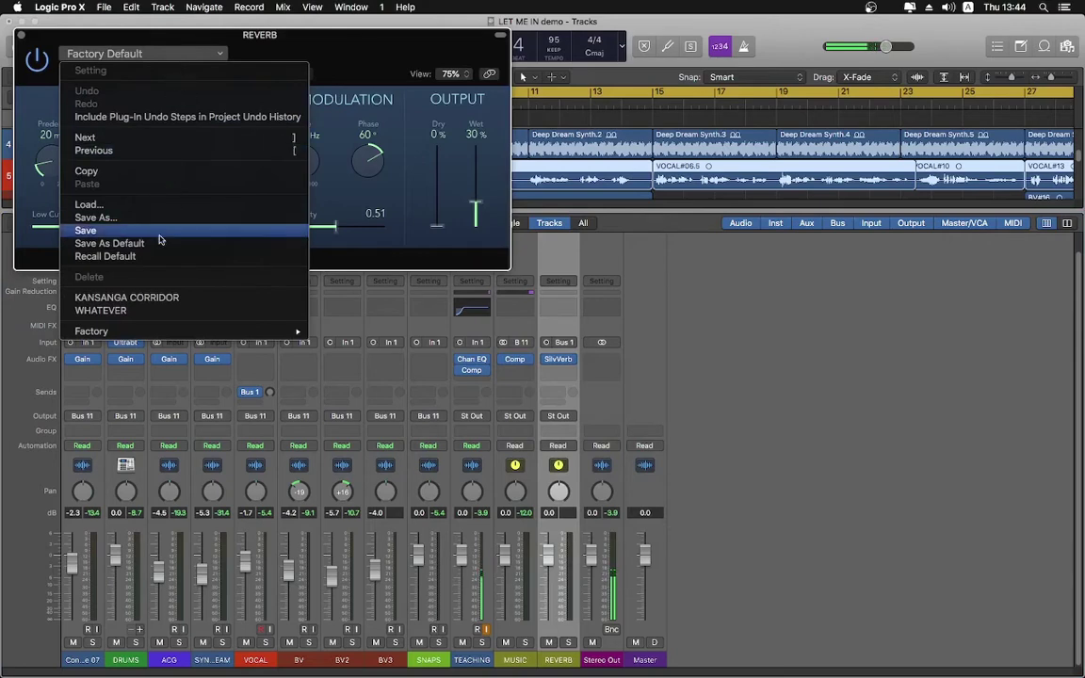
{"action": "left_click", "coordinate": [143, 300]}
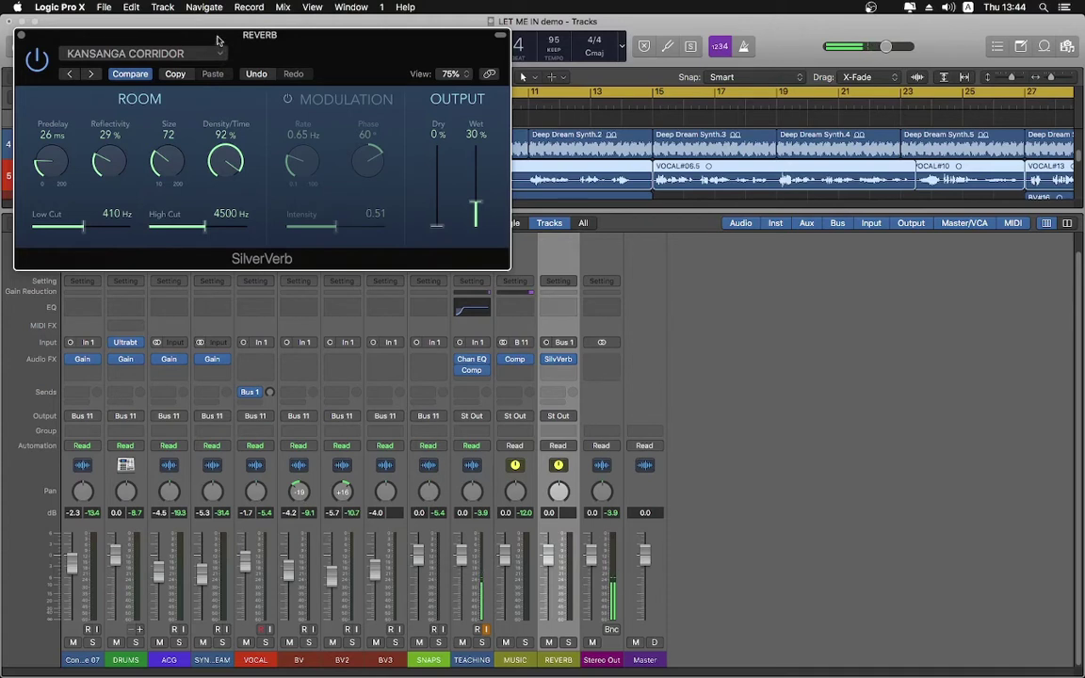
{"action": "left_click_drag", "start_coordinate": [217, 40], "coordinate": [225, 61]}
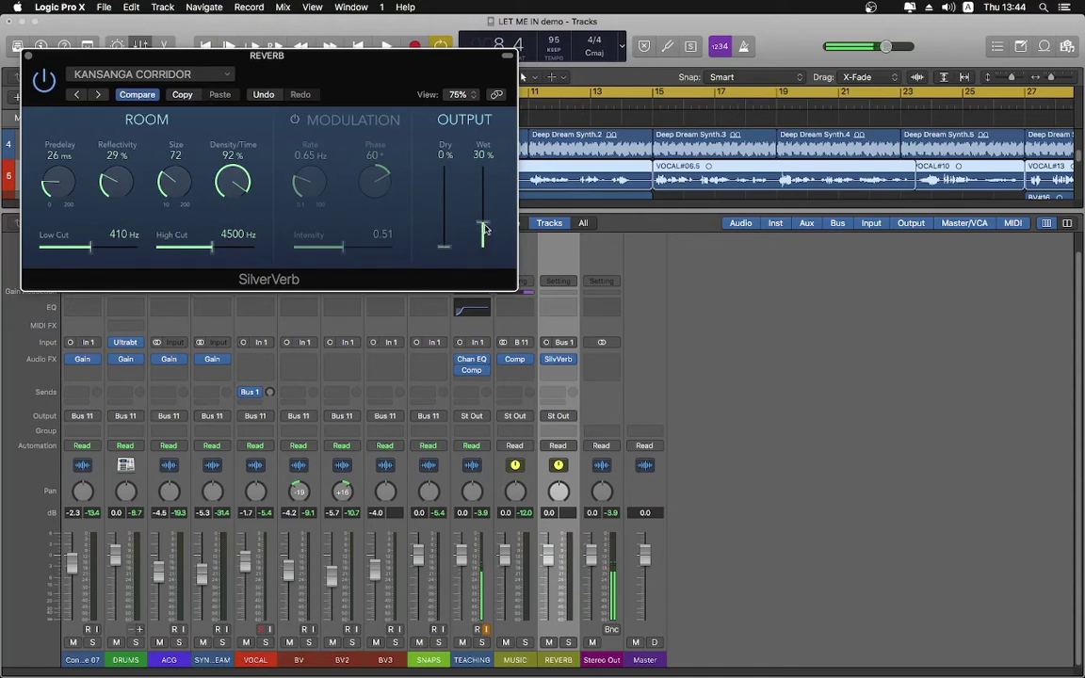
{"action": "left_click_drag", "start_coordinate": [483, 228], "coordinate": [484, 166]}
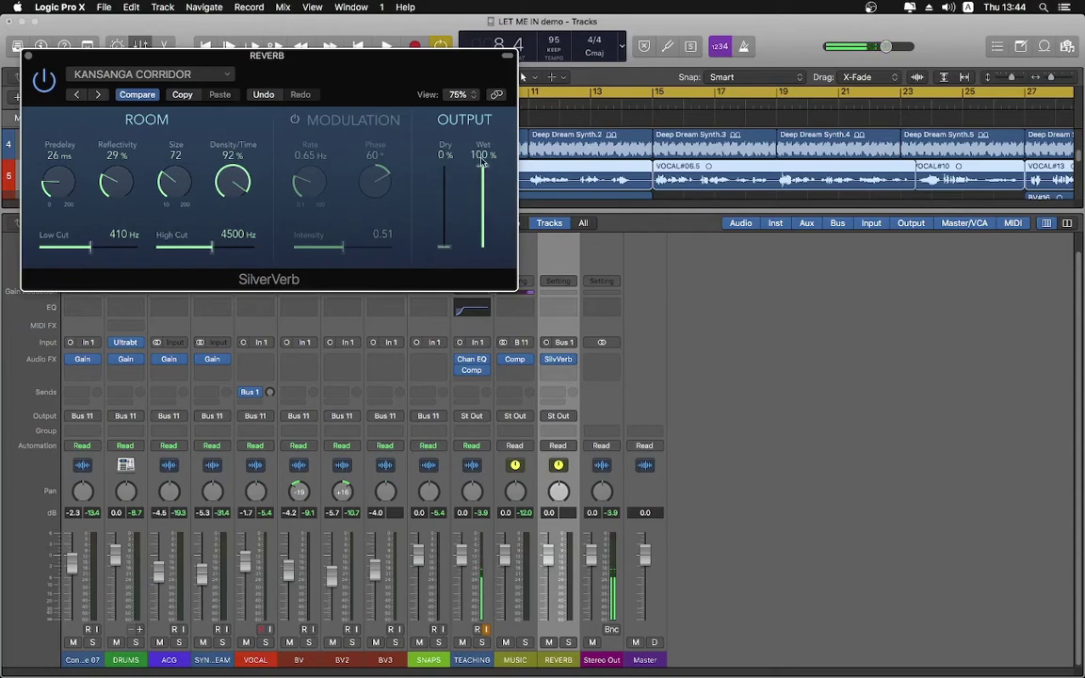
{"action": "left_click", "coordinate": [29, 56]}
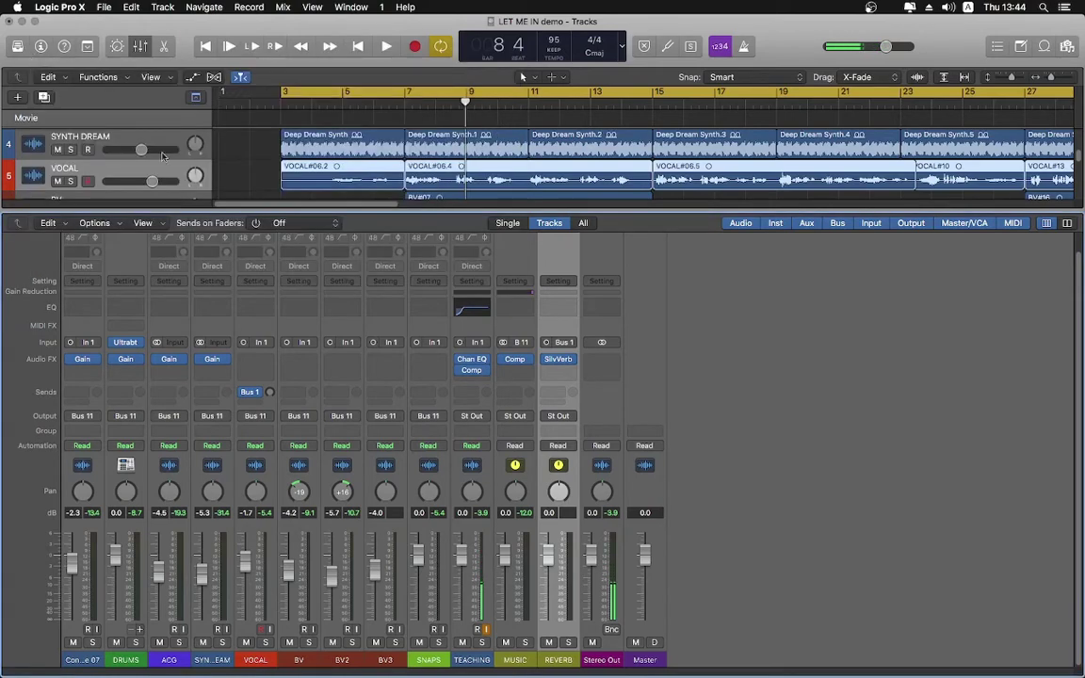
Set the cycle range to bars 7–15 and raise the VOCAL channel's Bus 1 send to about -13.9 dB during playback
{"action": "left_click", "coordinate": [367, 98]}
{"action": "left_click_drag", "start_coordinate": [407, 94], "coordinate": [652, 94]}
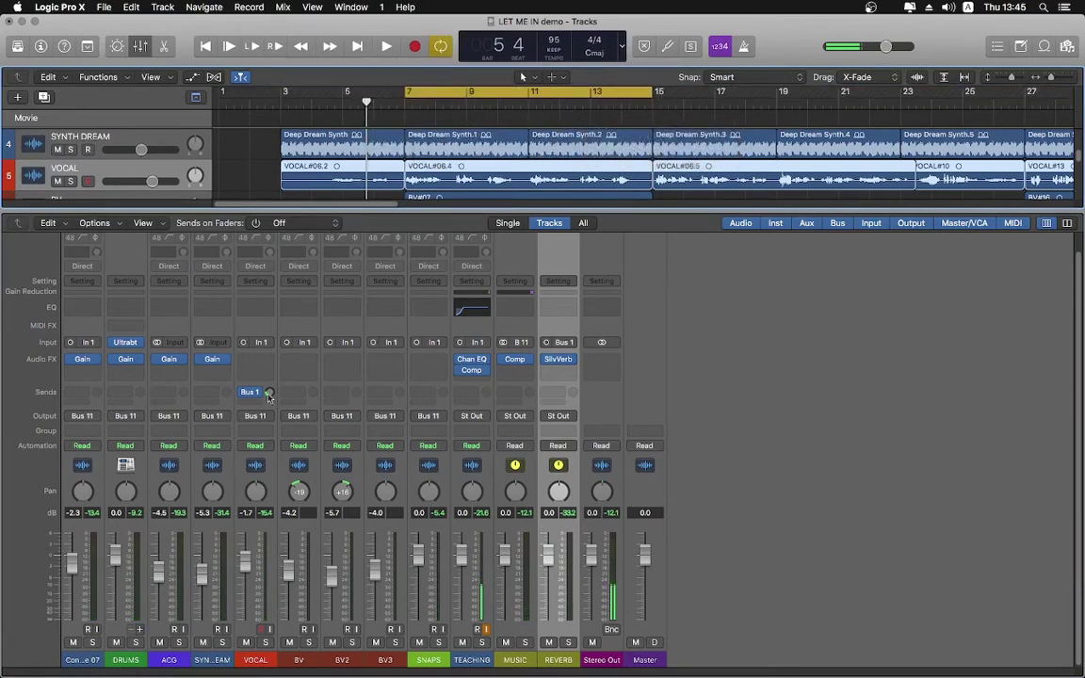
{"action": "key", "text": "space"}
{"action": "left_click_drag", "start_coordinate": [269, 392], "coordinate": [255, 354]}
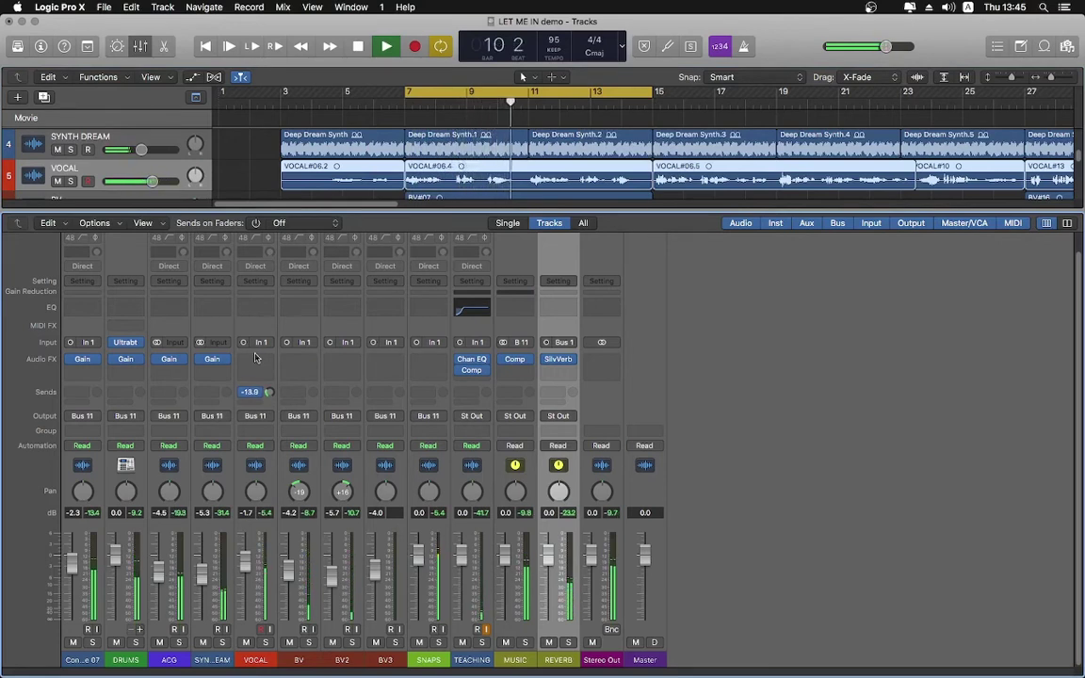
{"action": "key", "text": "space"}
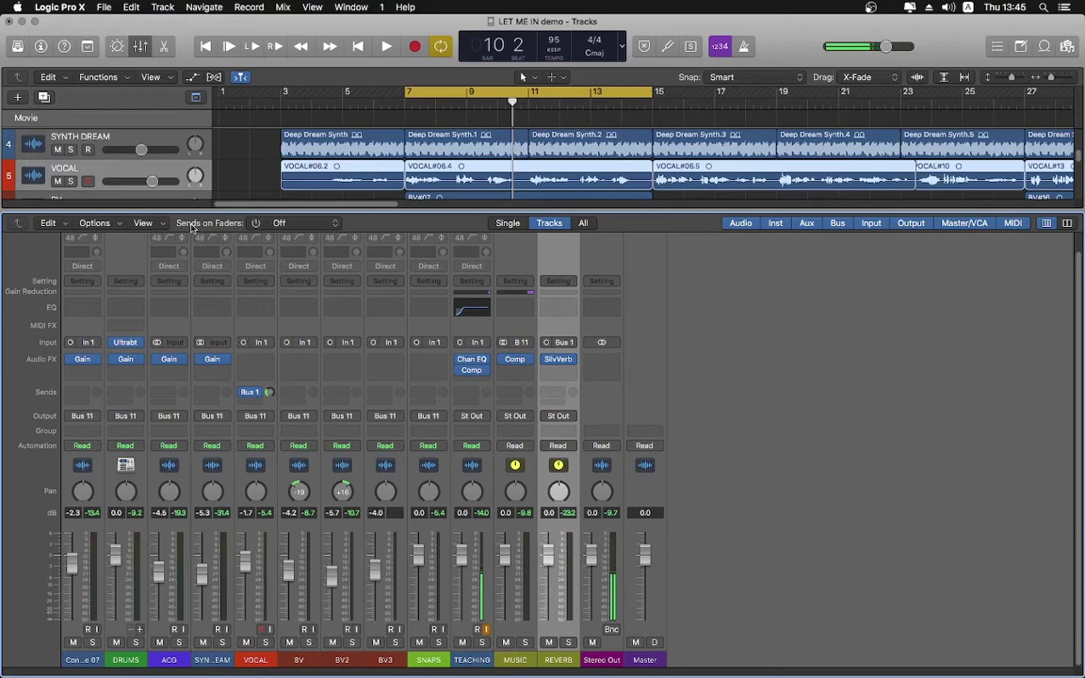
Show the Bus 1 → REVERB send levels on the mixer's faders
{"action": "left_click", "coordinate": [277, 224]}
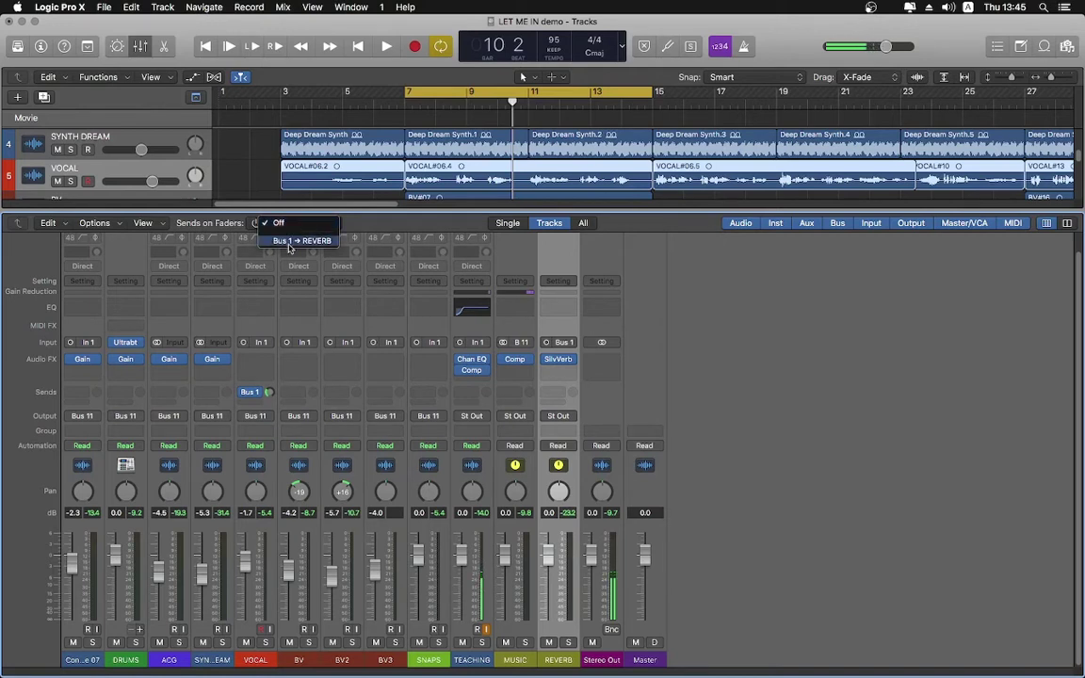
{"action": "left_click", "coordinate": [316, 241]}
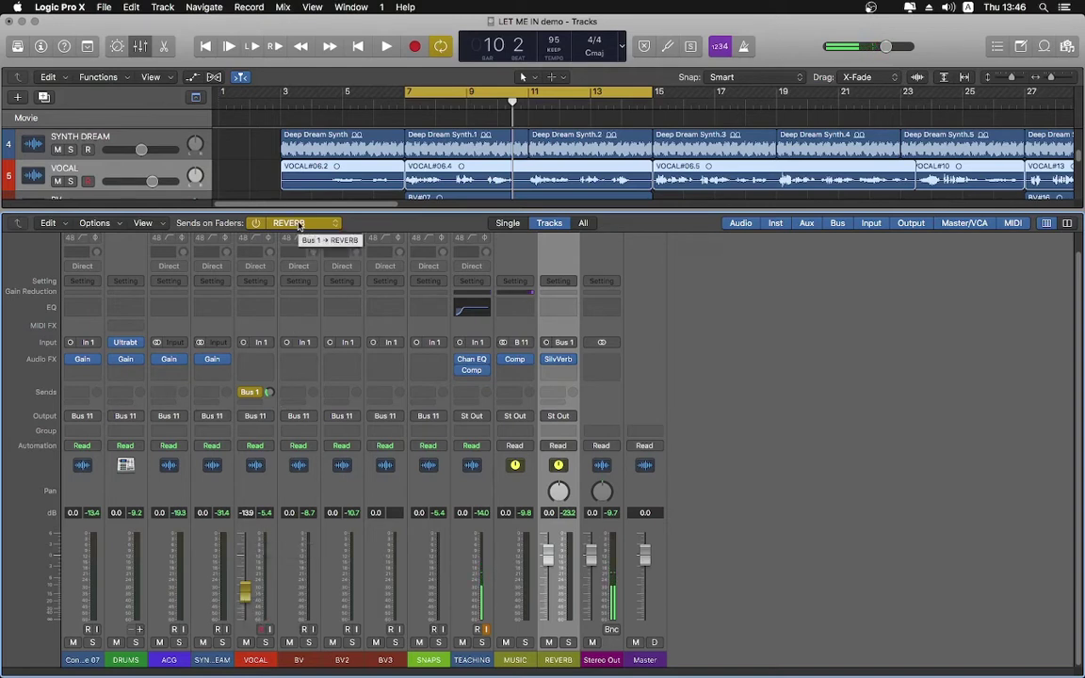
Try a Bus 1 → REVERB send on the BV channel, and remove that send again
{"action": "left_click", "coordinate": [298, 393]}
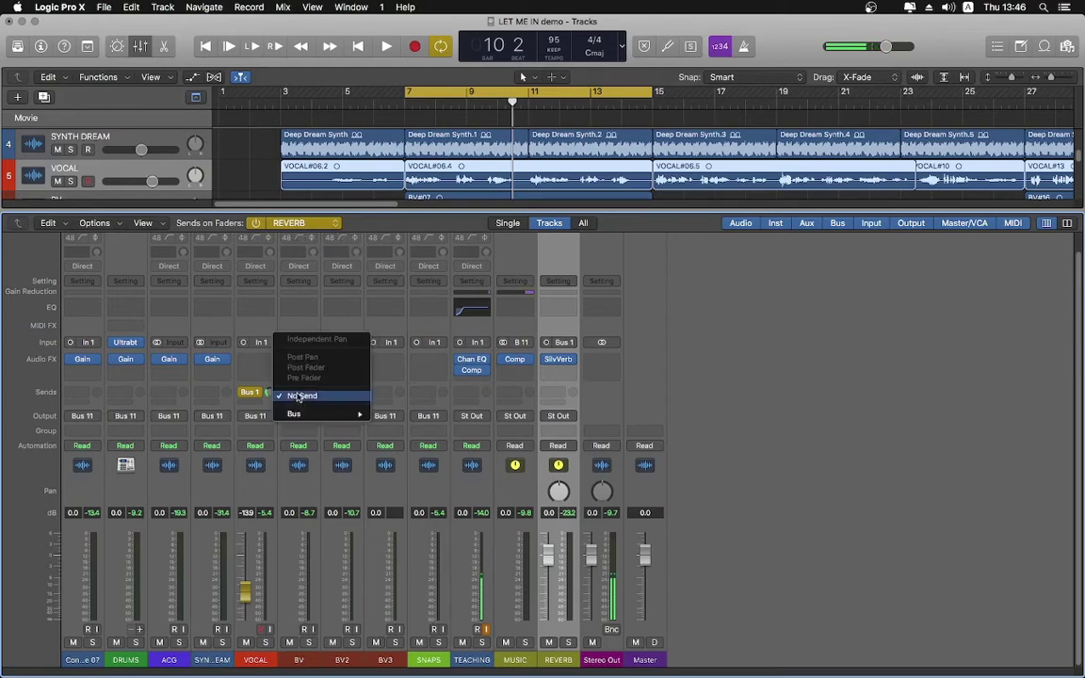
{"action": "mouse_move", "coordinate": [303, 415]}
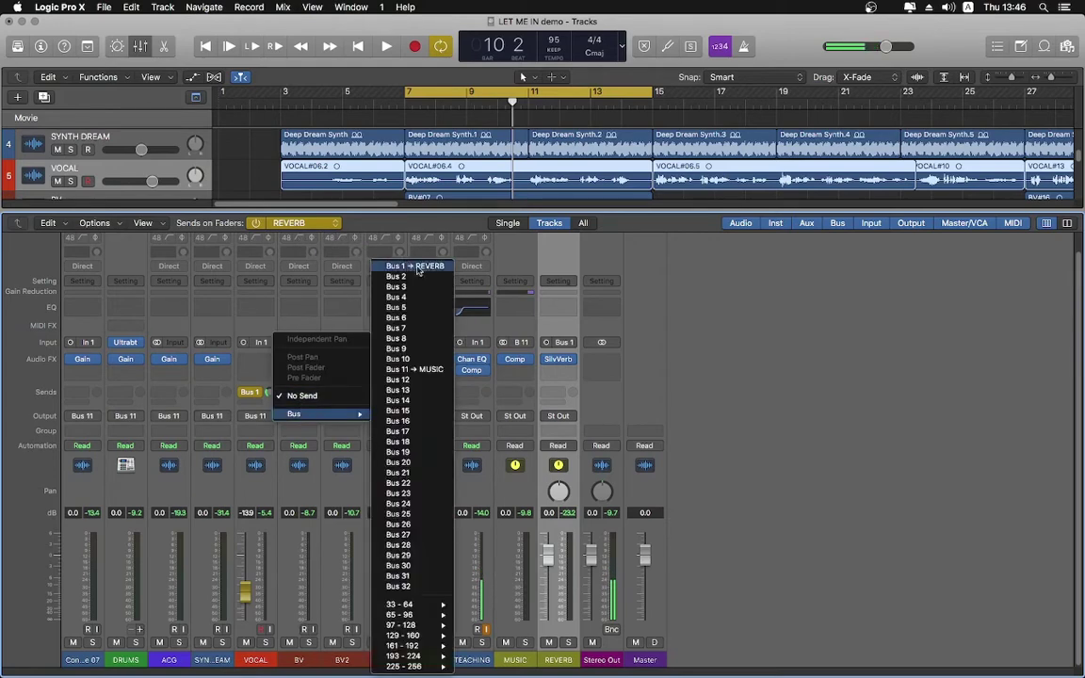
{"action": "left_click", "coordinate": [418, 267]}
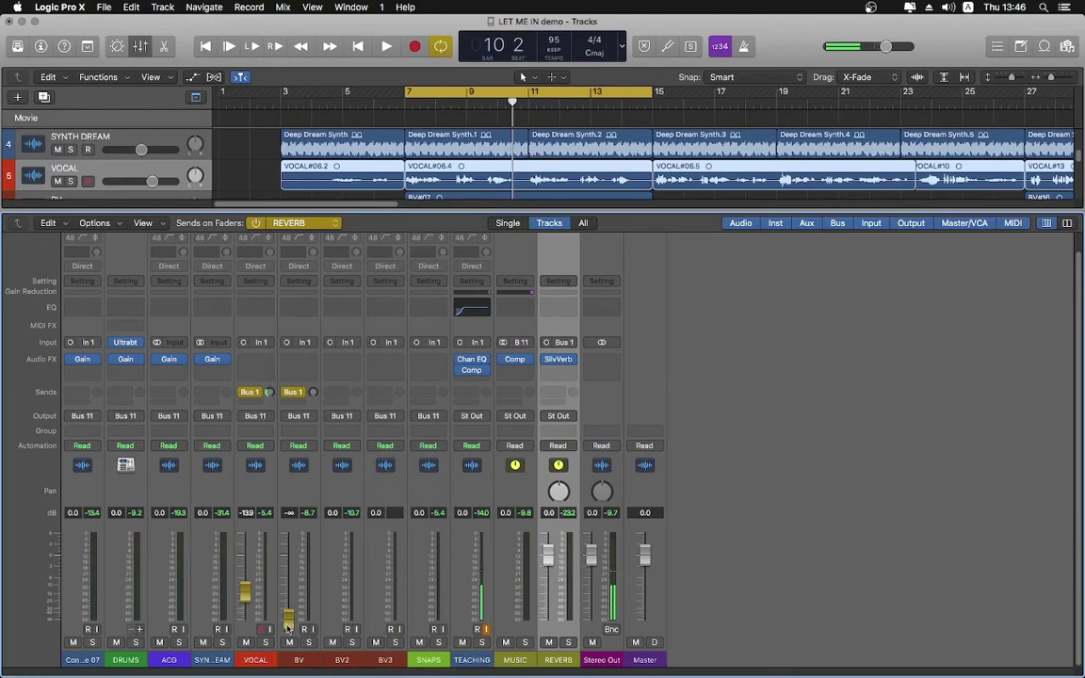
{"action": "left_click", "coordinate": [293, 392]}
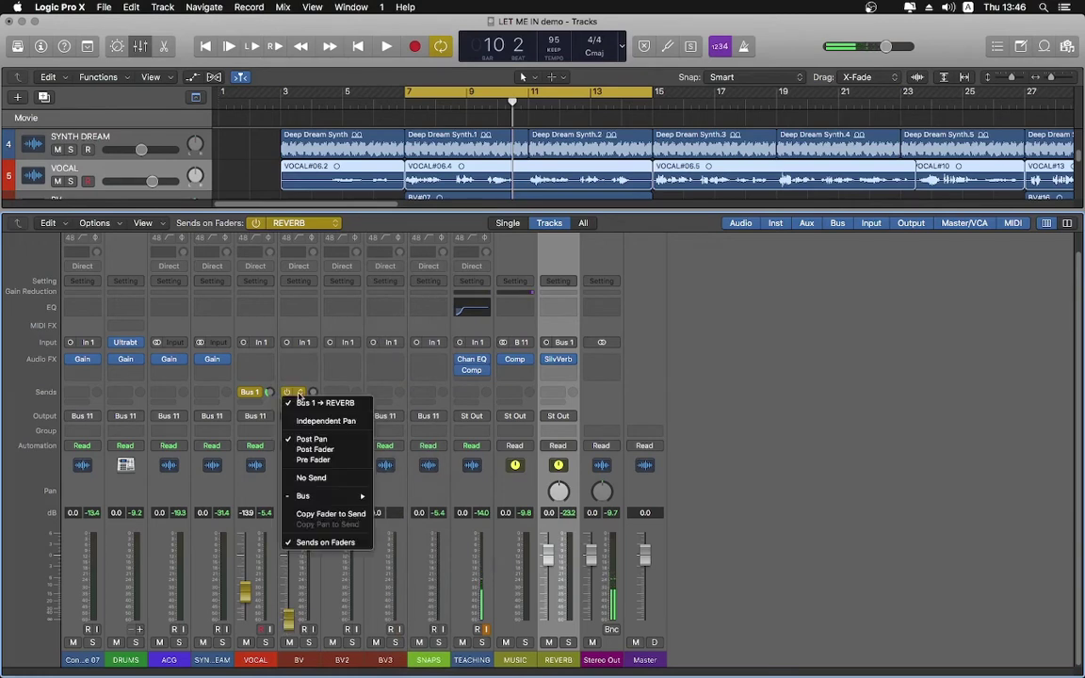
{"action": "left_click", "coordinate": [325, 482]}
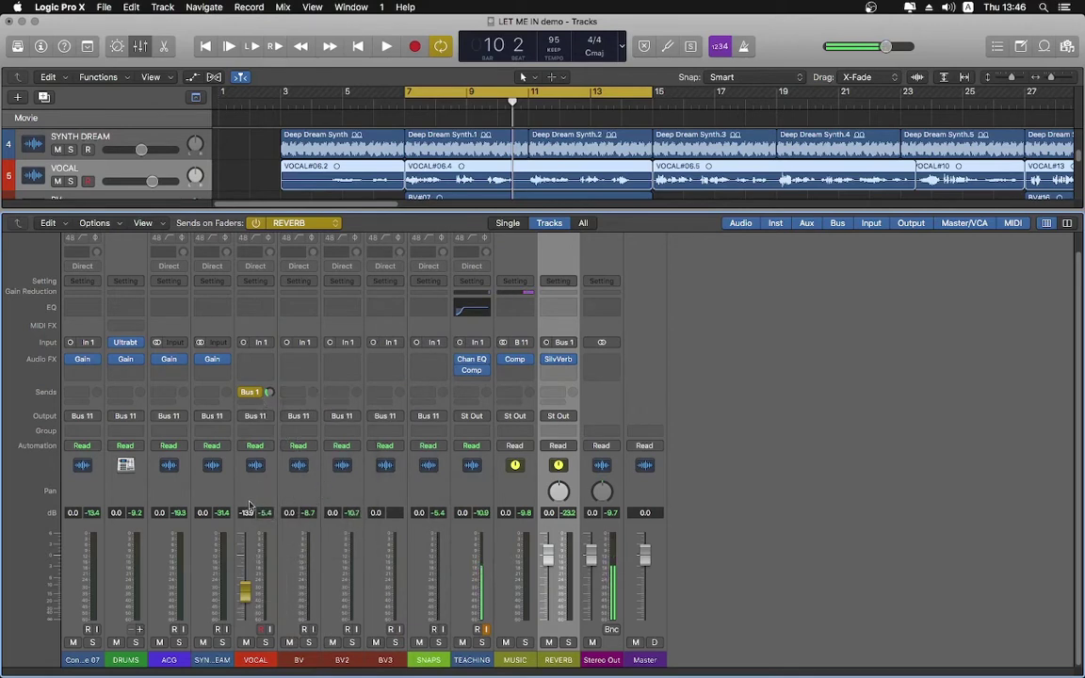
Raise the VOCAL channel's reverb send to about -3.3 dB and lower the REVERB channel's fader to about -7.4 dB
{"action": "left_click_drag", "start_coordinate": [245, 591], "coordinate": [245, 598]}
{"action": "left_click_drag", "start_coordinate": [268, 394], "coordinate": [267, 378]}
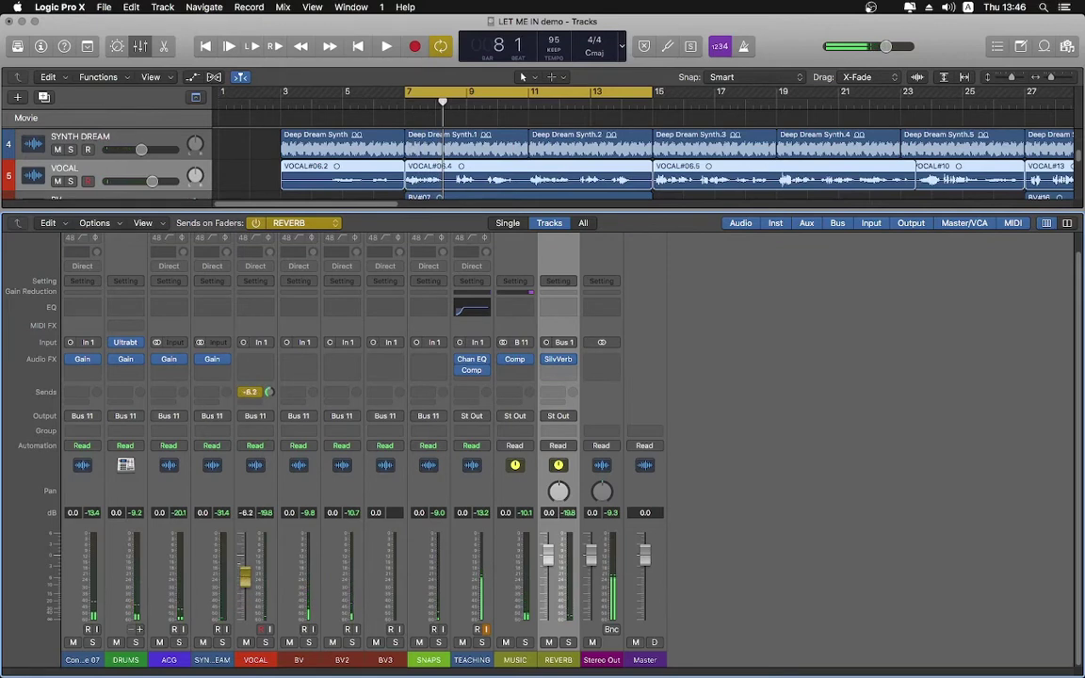
{"action": "left_click_drag", "start_coordinate": [244, 592], "coordinate": [246, 552]}
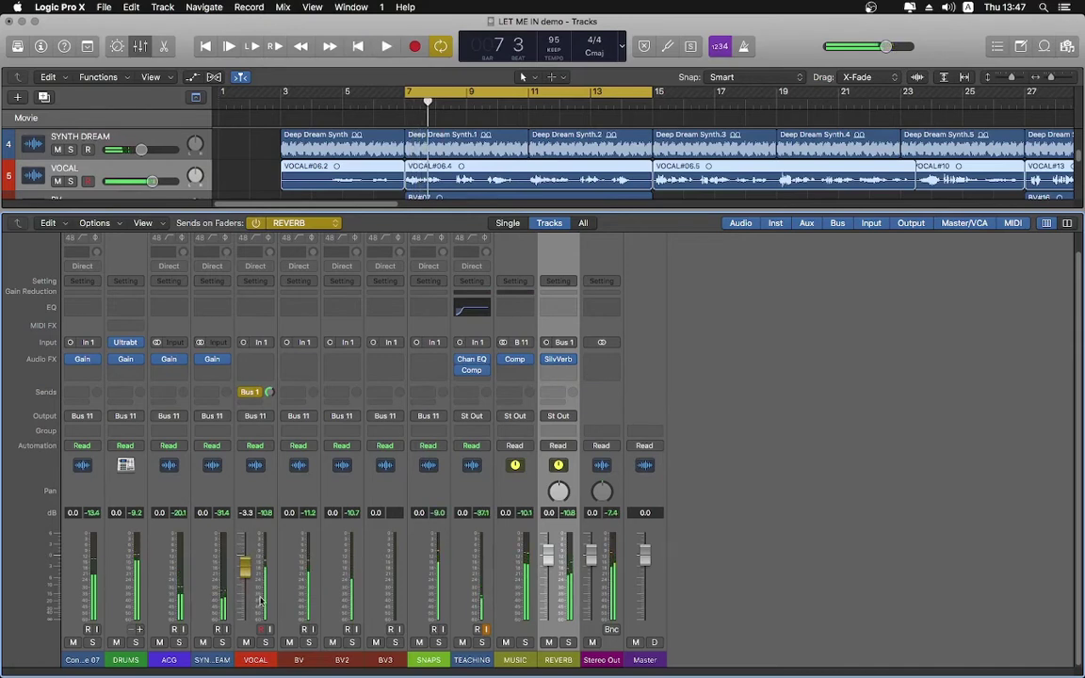
{"action": "left_click_drag", "start_coordinate": [548, 558], "coordinate": [548, 576]}
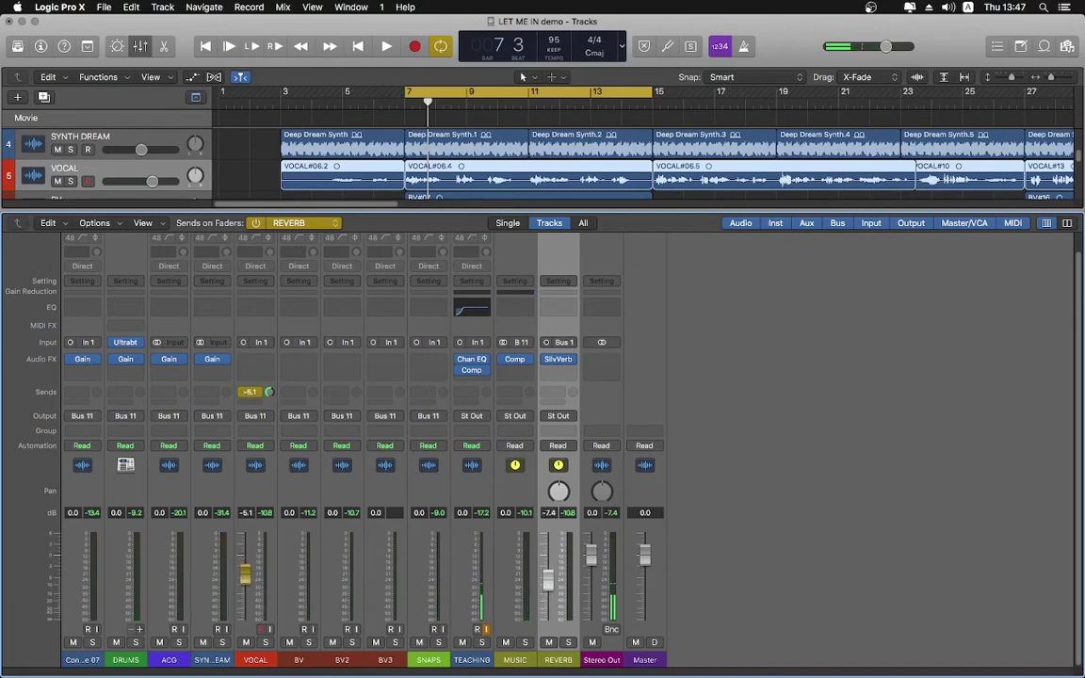
Play the cycled section and lower the VOCAL channel's reverb send to about -10.0 dB while listening
{"action": "key", "text": "space"}
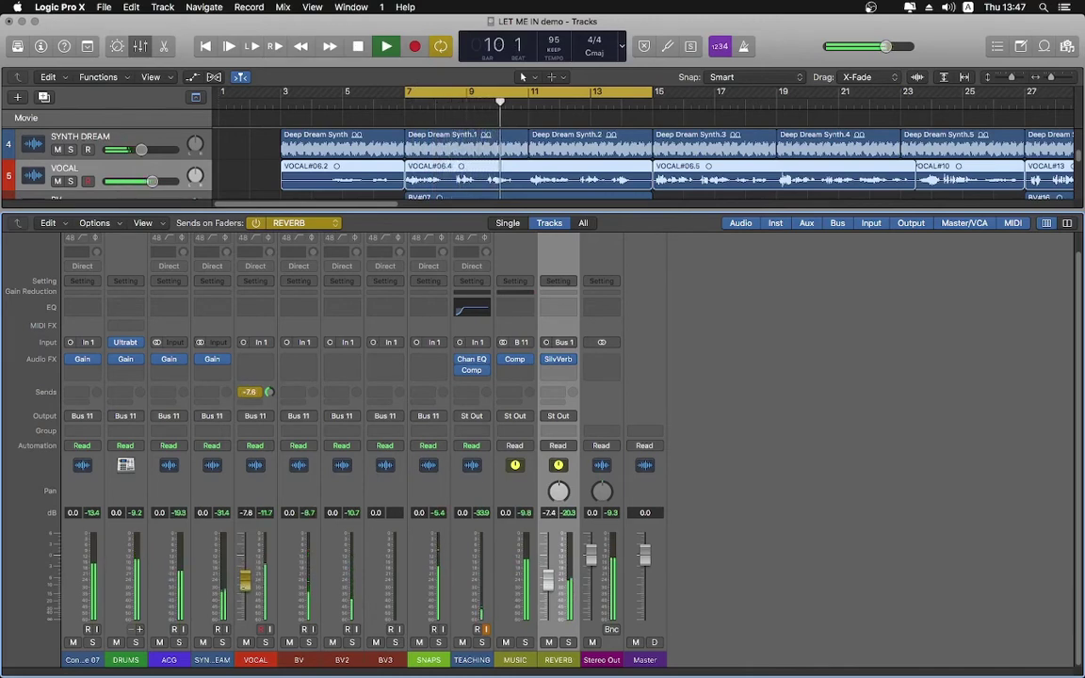
{"action": "left_click_drag", "start_coordinate": [244, 580], "coordinate": [244, 590]}
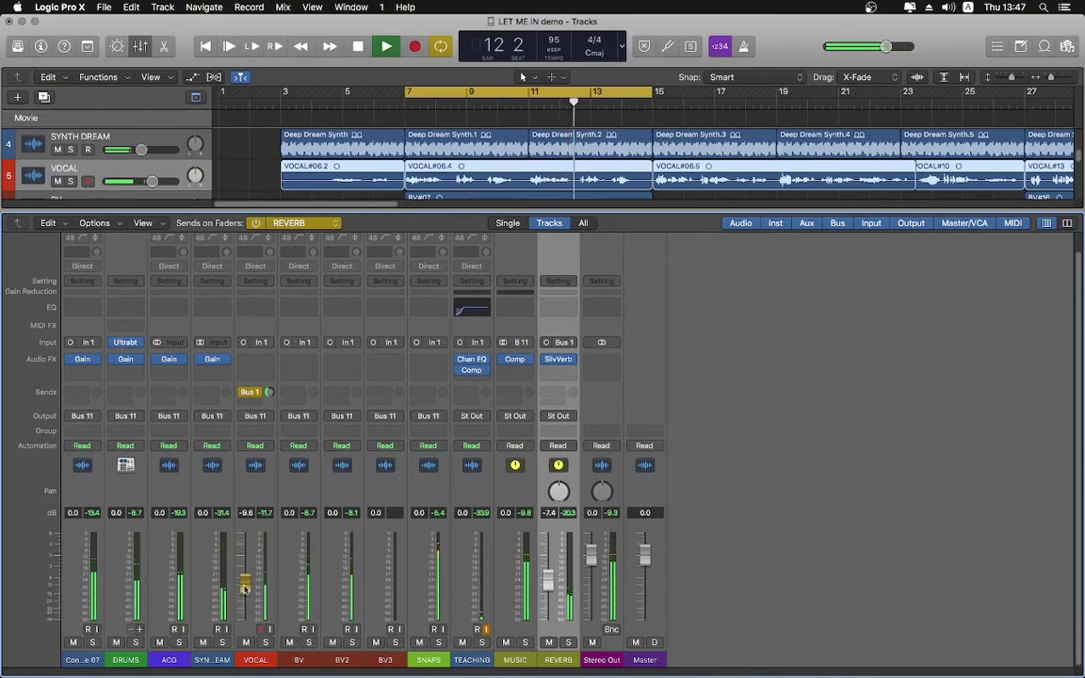
{"action": "left_click_drag", "start_coordinate": [243, 589], "coordinate": [243, 591]}
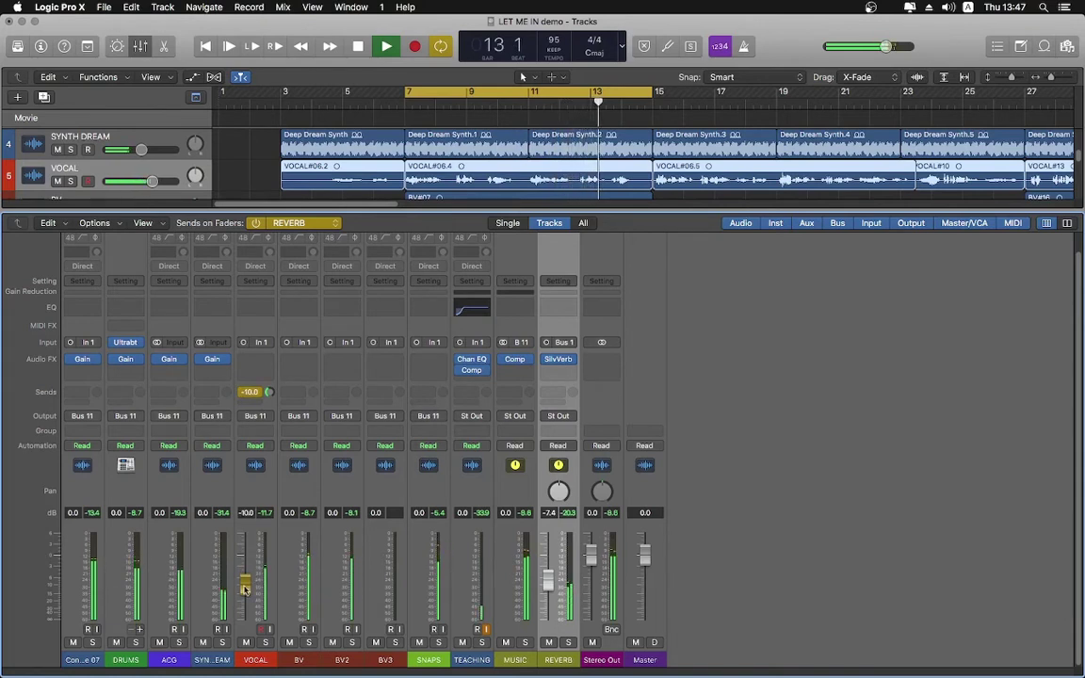
{"action": "key", "text": "space"}
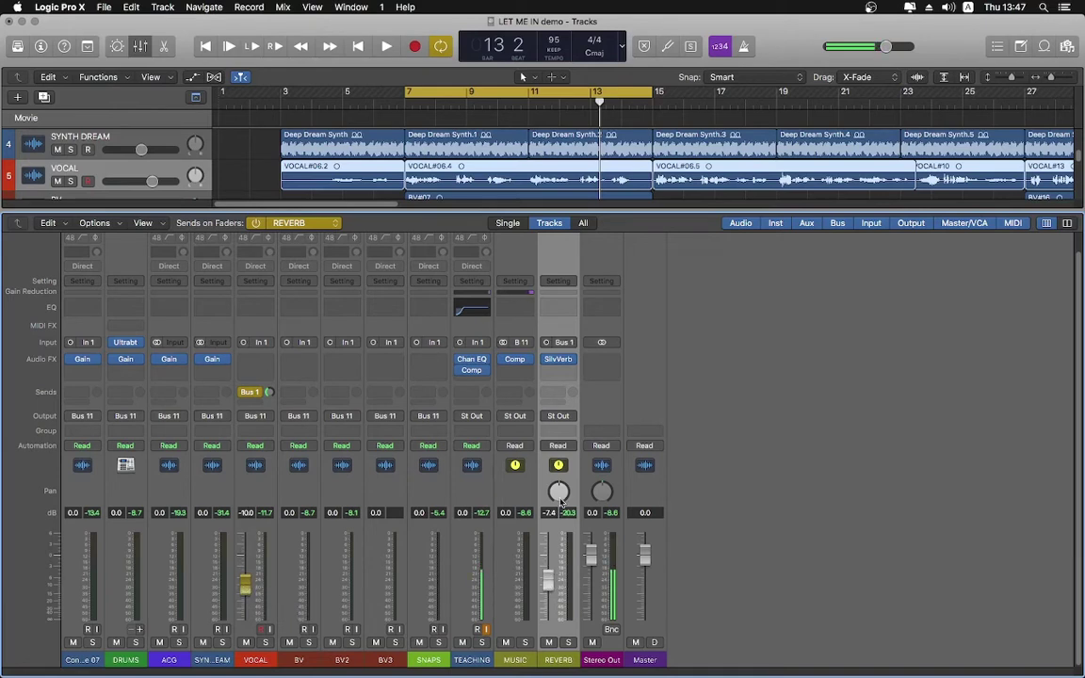
Lower the VOCAL channel's reverb send to about -18.5 dB, and switch Sends on Faders off and back on
{"action": "left_click", "coordinate": [243, 586]}
{"action": "left_click_drag", "start_coordinate": [243, 586], "coordinate": [243, 603]}
{"action": "left_click_drag", "start_coordinate": [252, 595], "coordinate": [253, 569]}
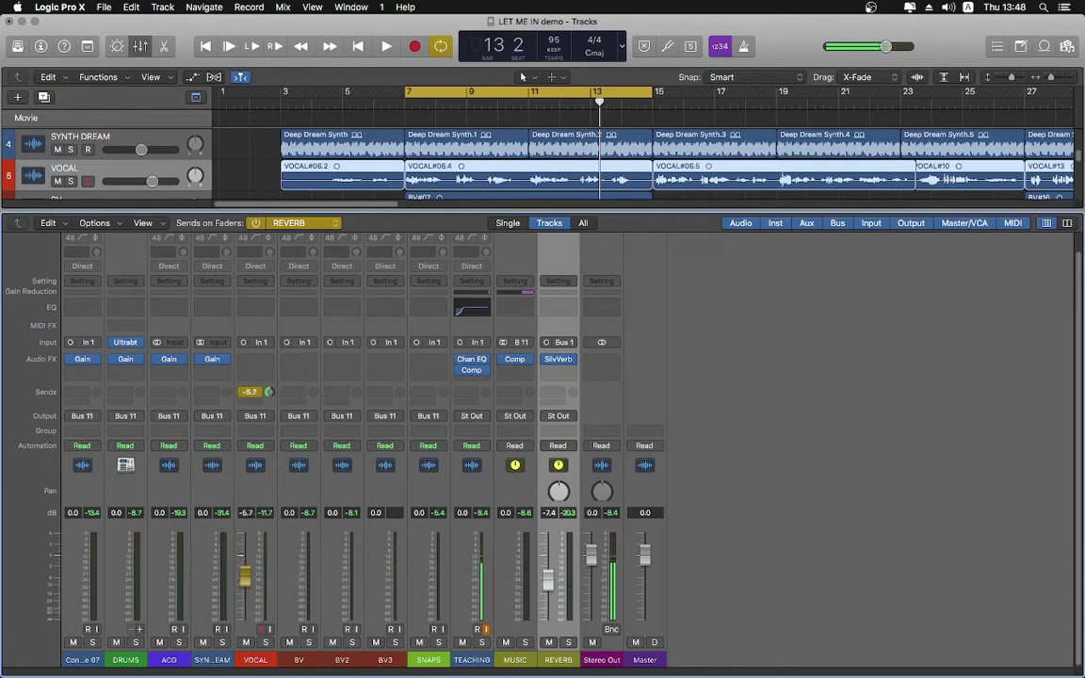
{"action": "left_click_drag", "start_coordinate": [252, 570], "coordinate": [252, 590]}
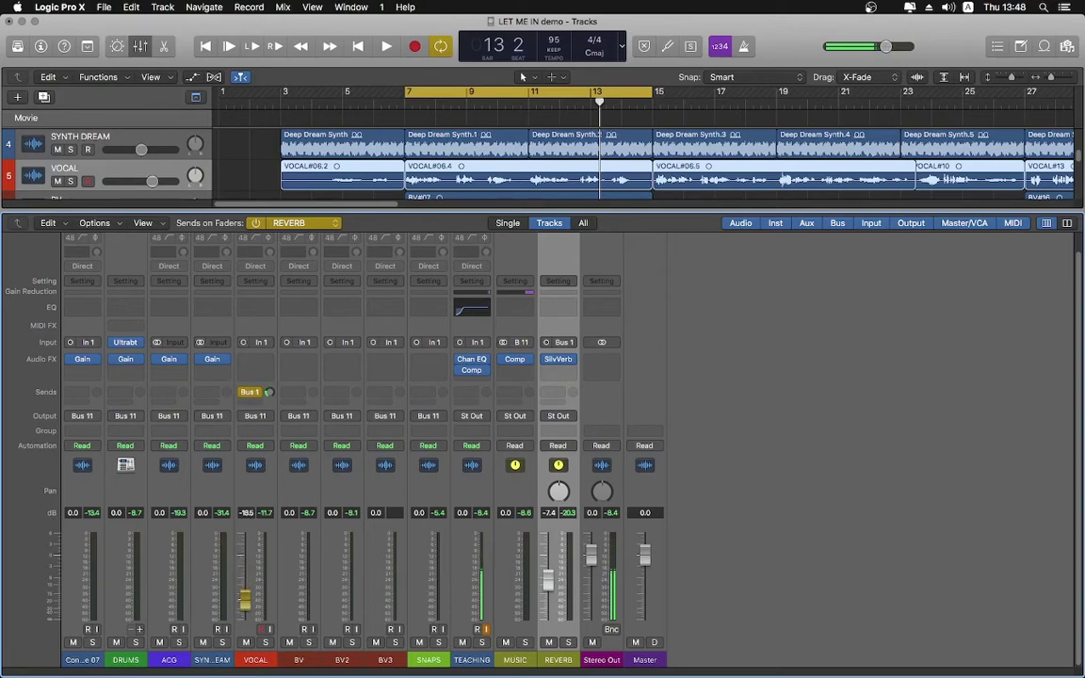
{"action": "left_click_drag", "start_coordinate": [244, 599], "coordinate": [245, 598]}
{"action": "left_click_drag", "start_coordinate": [245, 599], "coordinate": [244, 602]}
{"action": "left_click", "coordinate": [256, 223]}
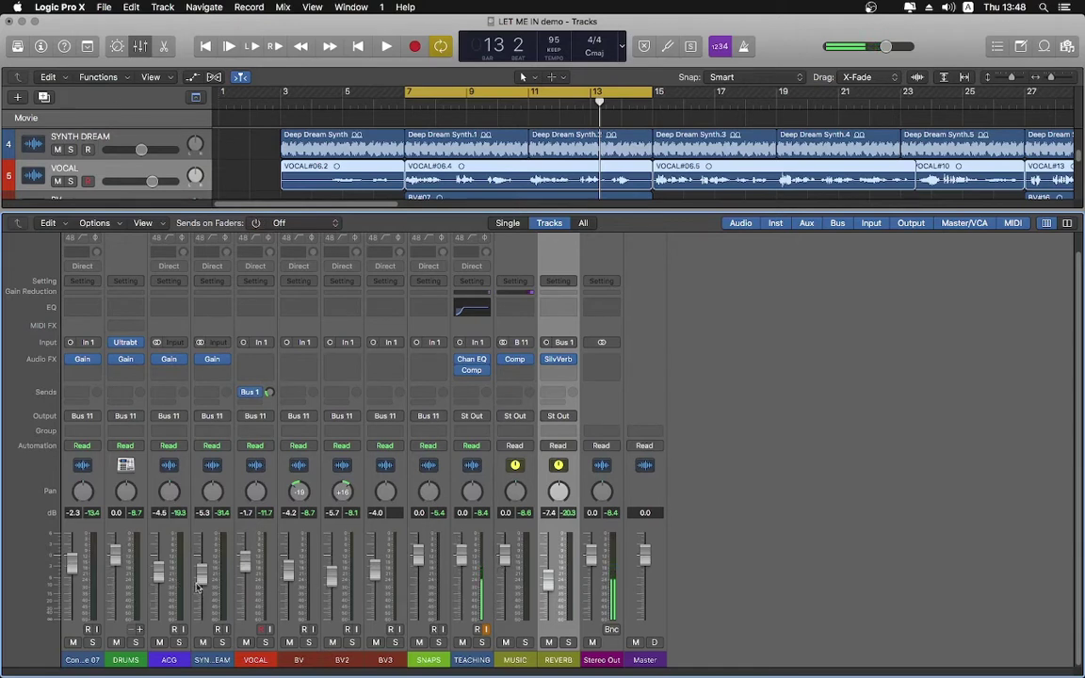
{"action": "left_click", "coordinate": [256, 223]}
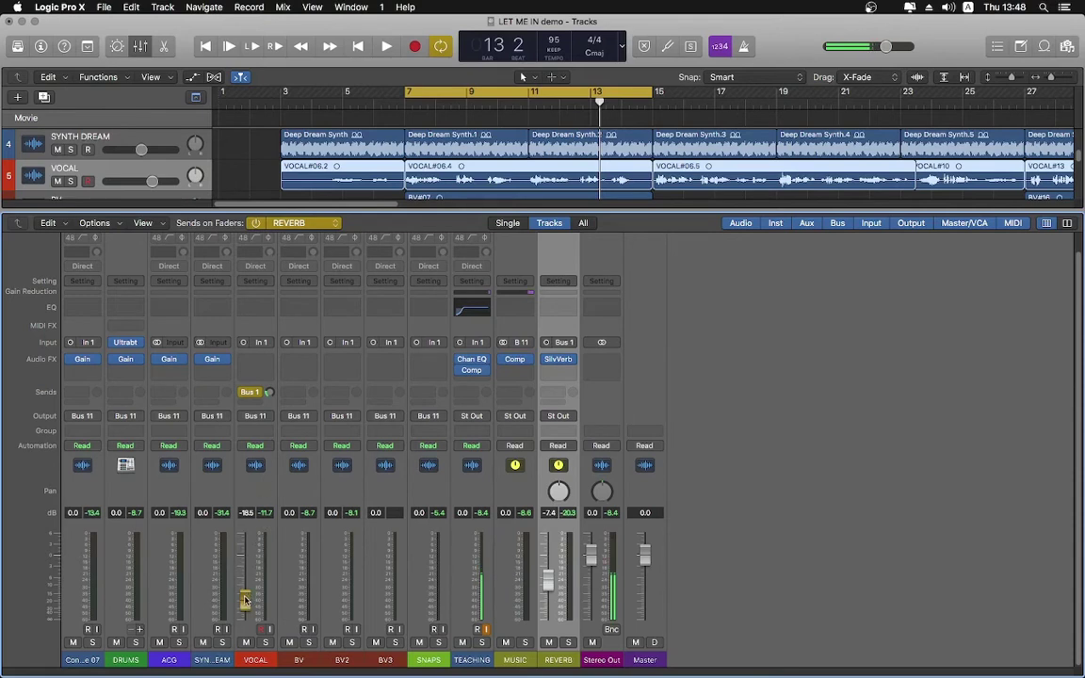
Set the VOCAL channel's reverb send to about -8.0 dB and audition it in playback
{"action": "left_click_drag", "start_coordinate": [244, 600], "coordinate": [244, 580]}
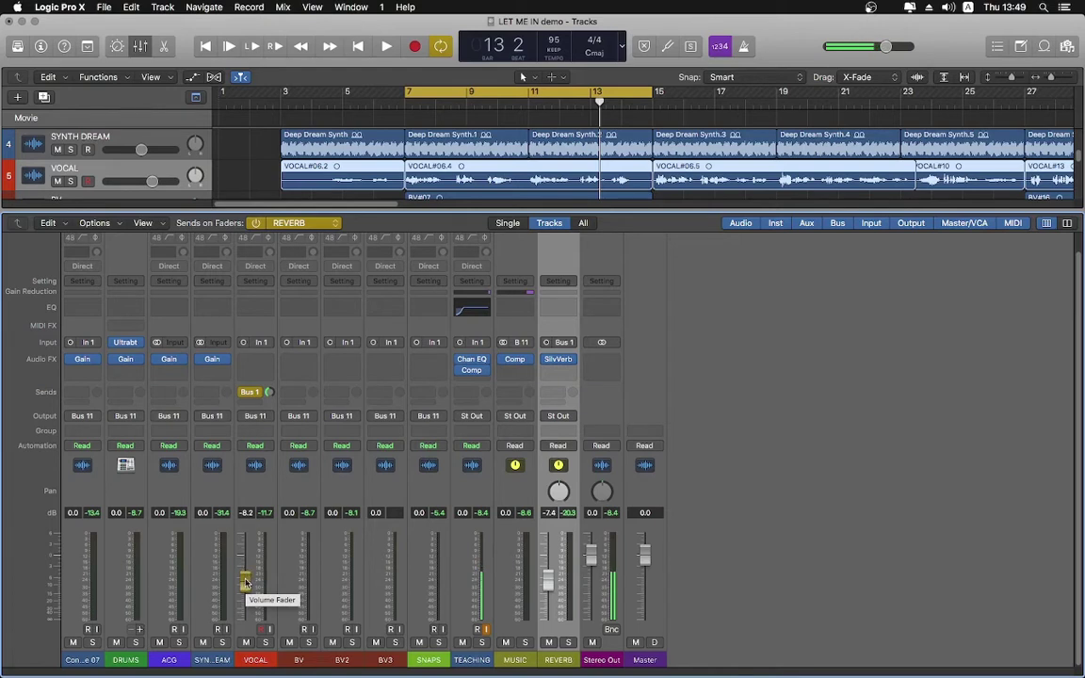
{"action": "left_click_drag", "start_coordinate": [244, 584], "coordinate": [244, 557]}
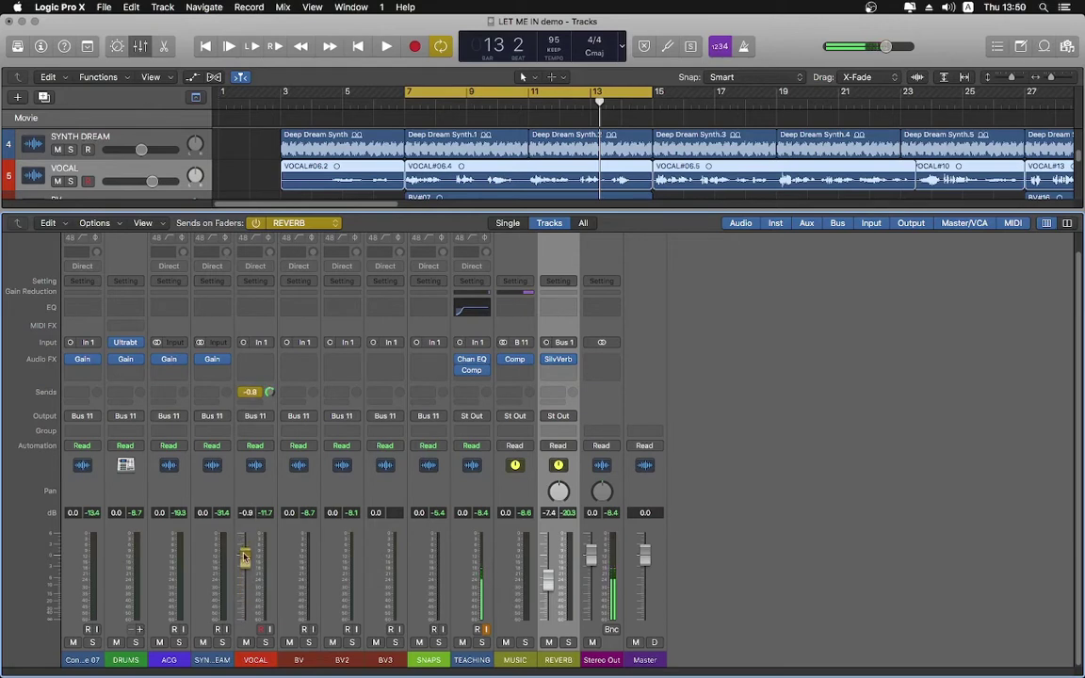
{"action": "left_click_drag", "start_coordinate": [244, 558], "coordinate": [244, 584]}
{"action": "key", "text": "space"}
{"action": "key", "text": "space"}
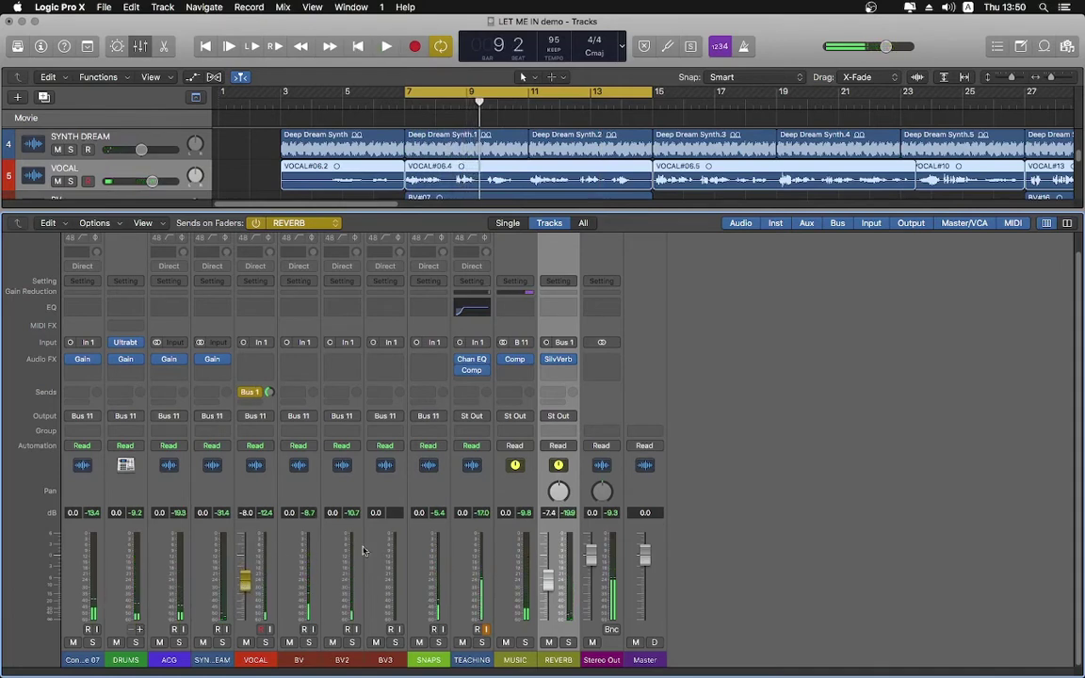
Insert a Channel EQ below SilverVerb on the REVERB channel and arrange both plug-in windows so their controls are accessible
{"action": "left_click", "coordinate": [557, 359]}
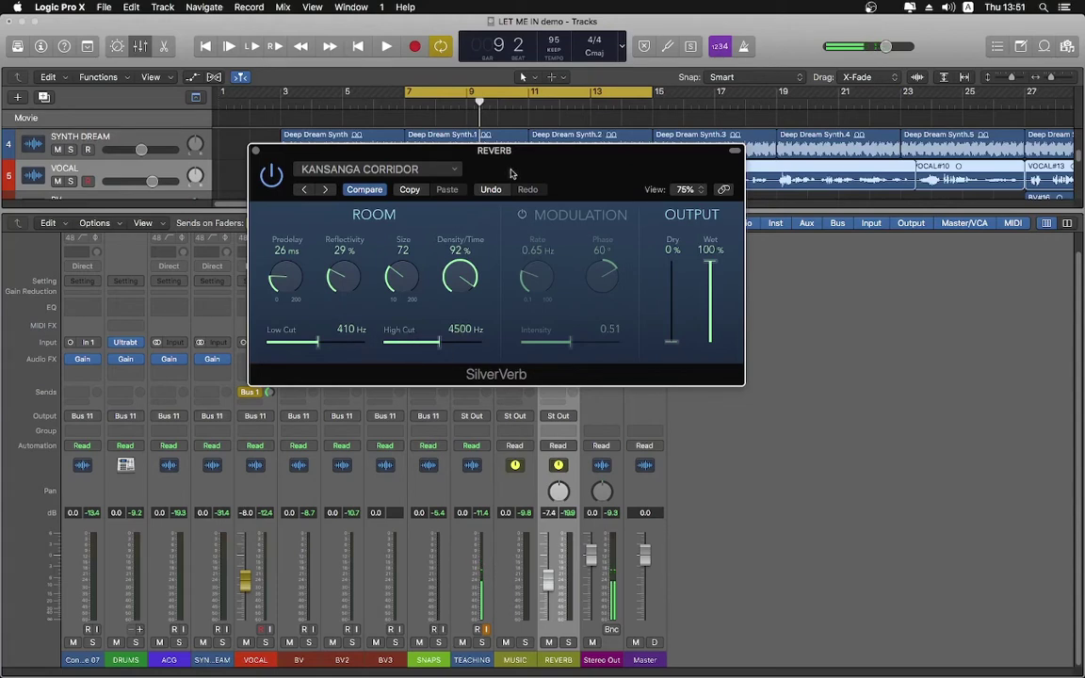
{"action": "left_click_drag", "start_coordinate": [494, 148], "coordinate": [246, 144]}
{"action": "left_click", "coordinate": [558, 371]}
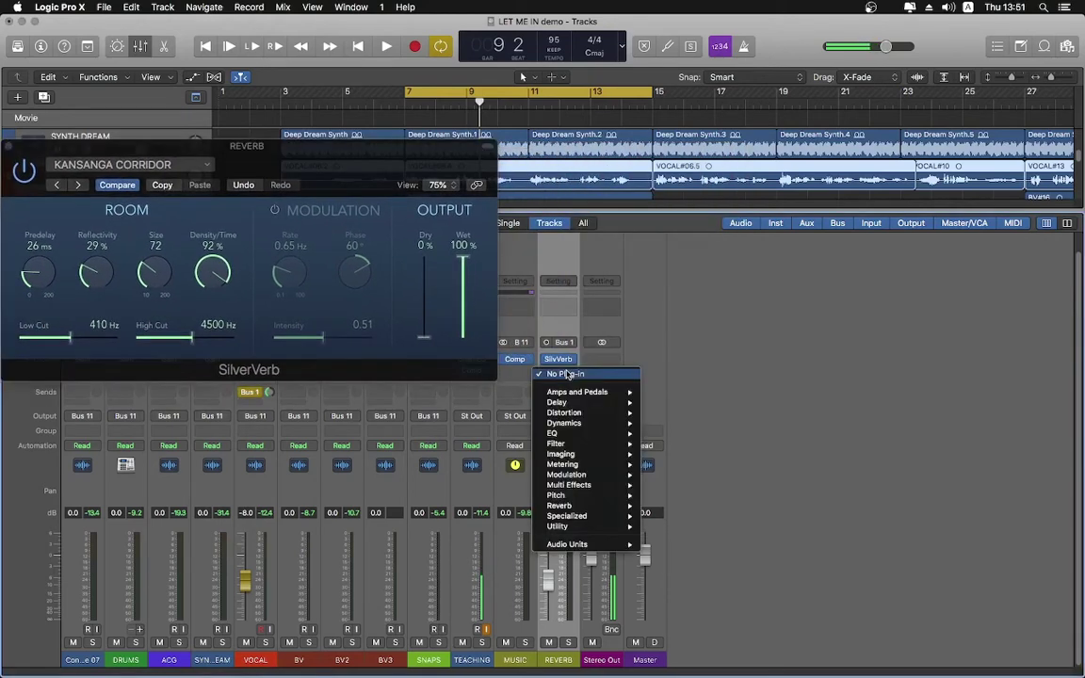
{"action": "mouse_move", "coordinate": [565, 435]}
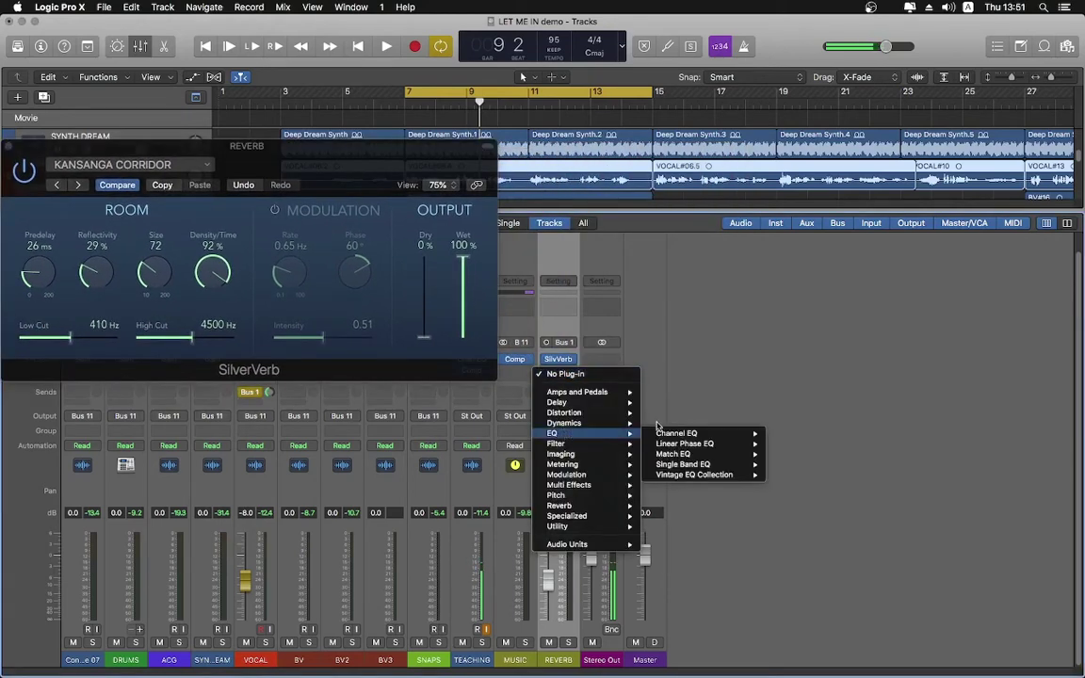
{"action": "mouse_move", "coordinate": [692, 433]}
{"action": "left_click", "coordinate": [793, 434]}
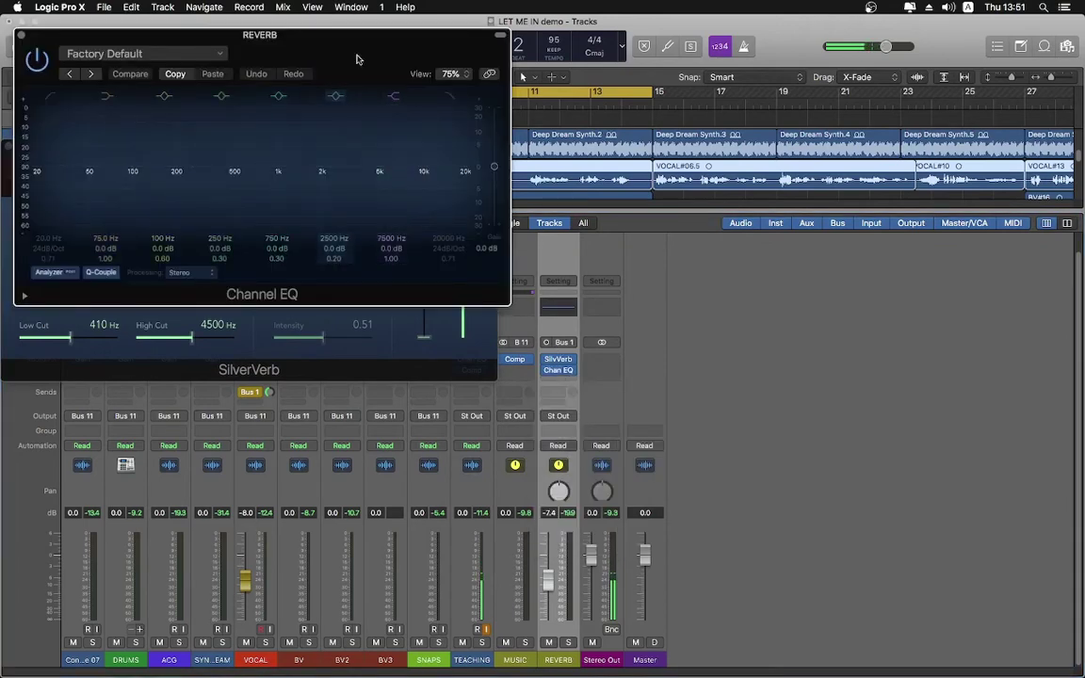
{"action": "left_click_drag", "start_coordinate": [358, 54], "coordinate": [778, 72]}
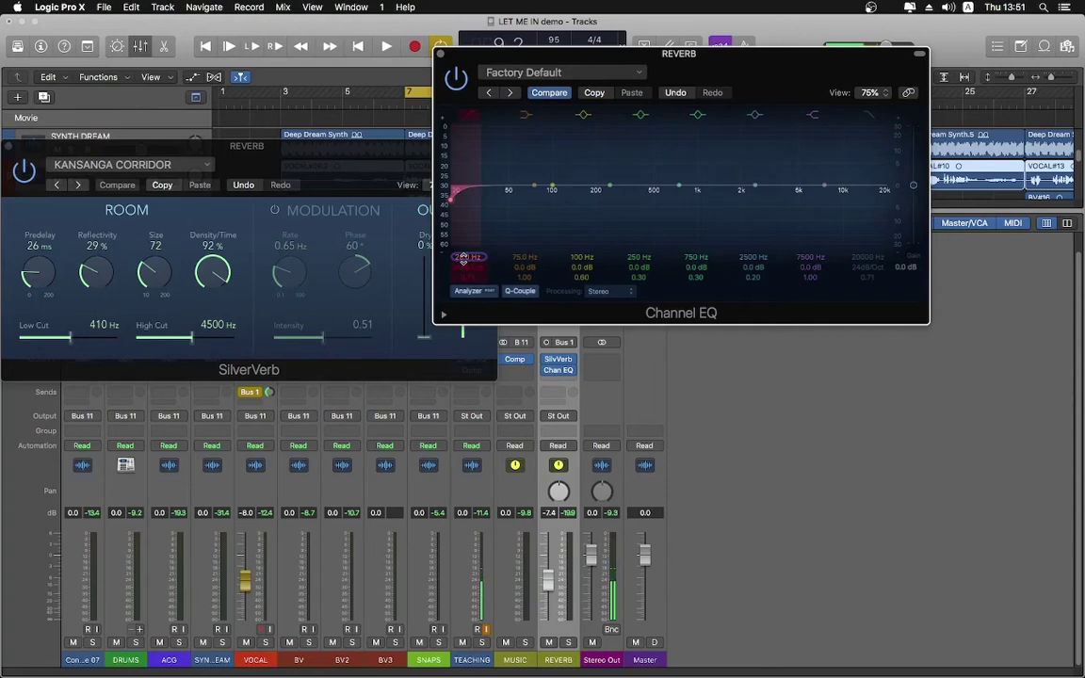
In REVERB's Channel EQ, set the low cut to 400 Hz and high cut to 4450 Hz, both 12 dB/Oct, and boost 1240 Hz by 3.0 dB
{"action": "left_click_drag", "start_coordinate": [462, 257], "coordinate": [688, 231]}
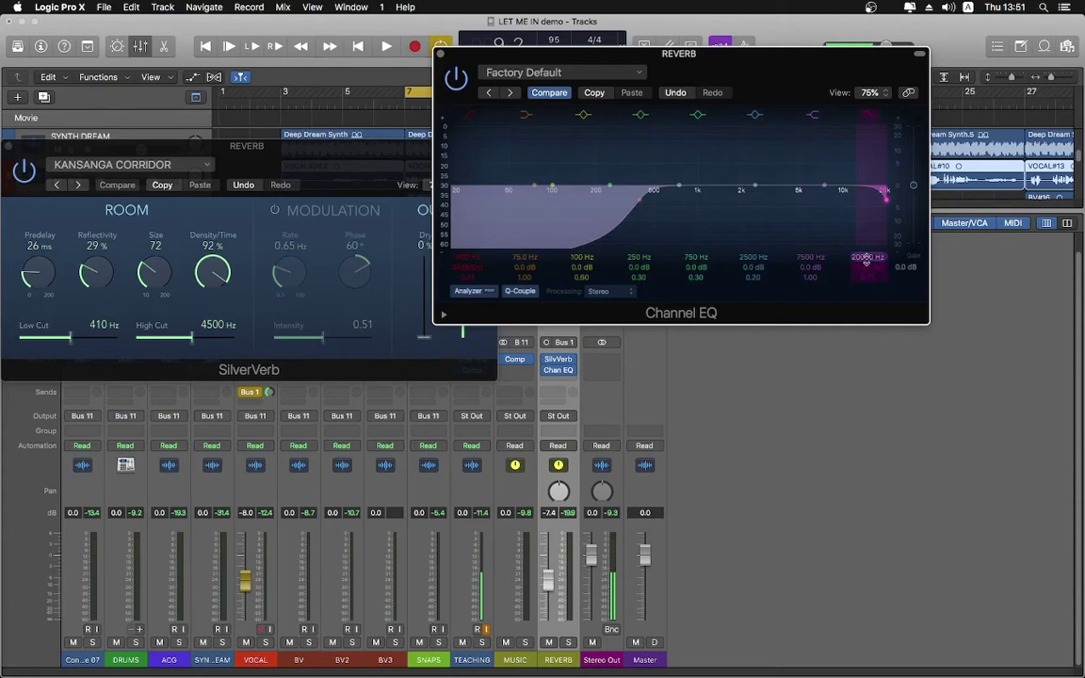
{"action": "left_click_drag", "start_coordinate": [865, 260], "coordinate": [866, 279]}
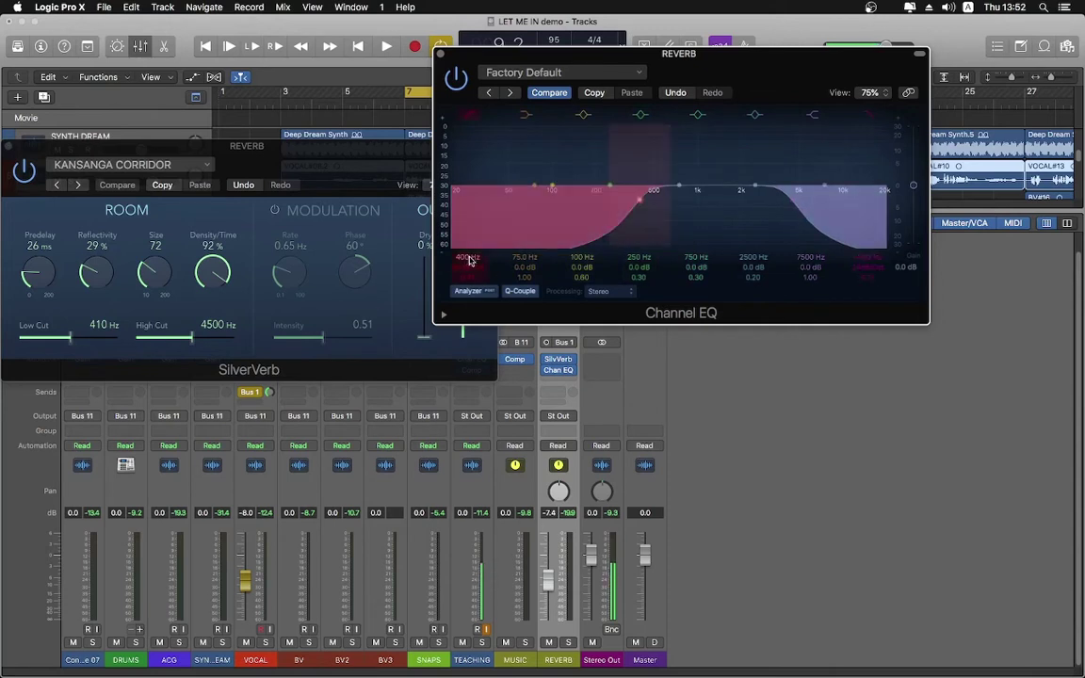
{"action": "left_click_drag", "start_coordinate": [468, 267], "coordinate": [468, 284]}
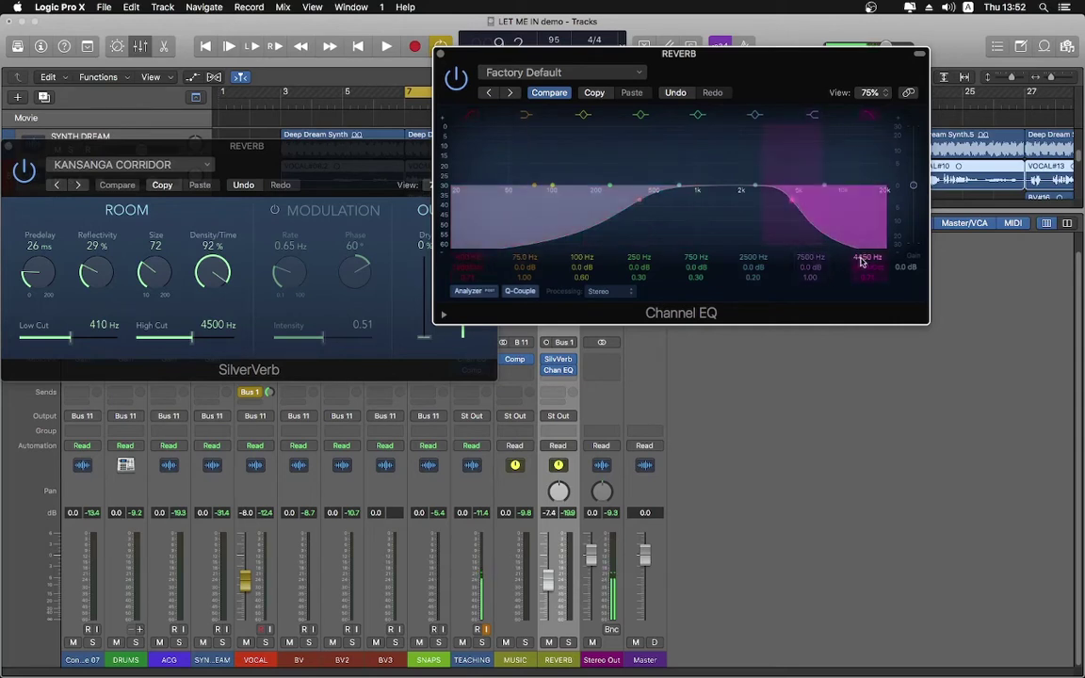
{"action": "left_click_drag", "start_coordinate": [860, 263], "coordinate": [861, 273]}
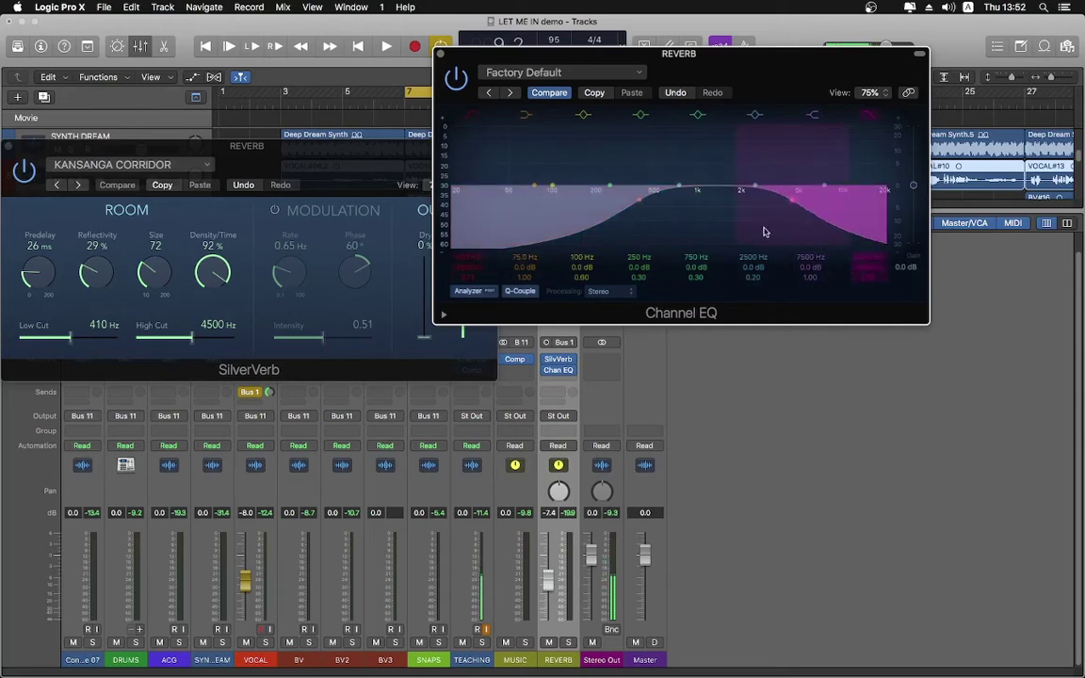
{"action": "left_click_drag", "start_coordinate": [717, 192], "coordinate": [751, 182]}
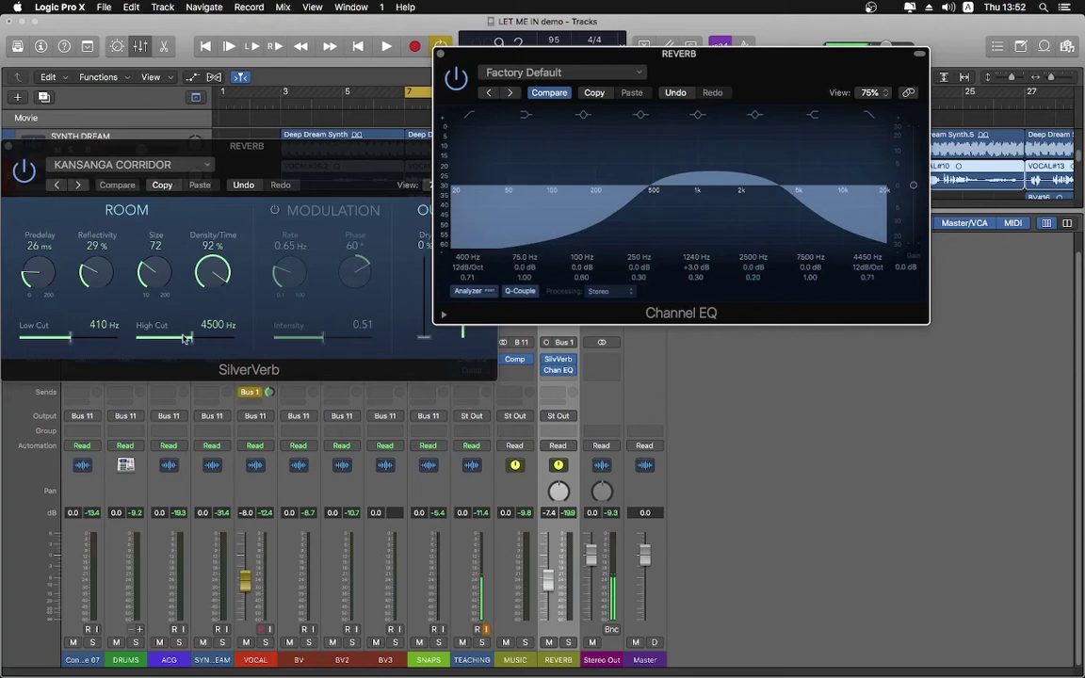
Widen SilverVerb's frequency range by setting its High Cut to 6100 Hz and its Low Cut to 100 Hz
{"action": "mouse_move", "coordinate": [553, 374]}
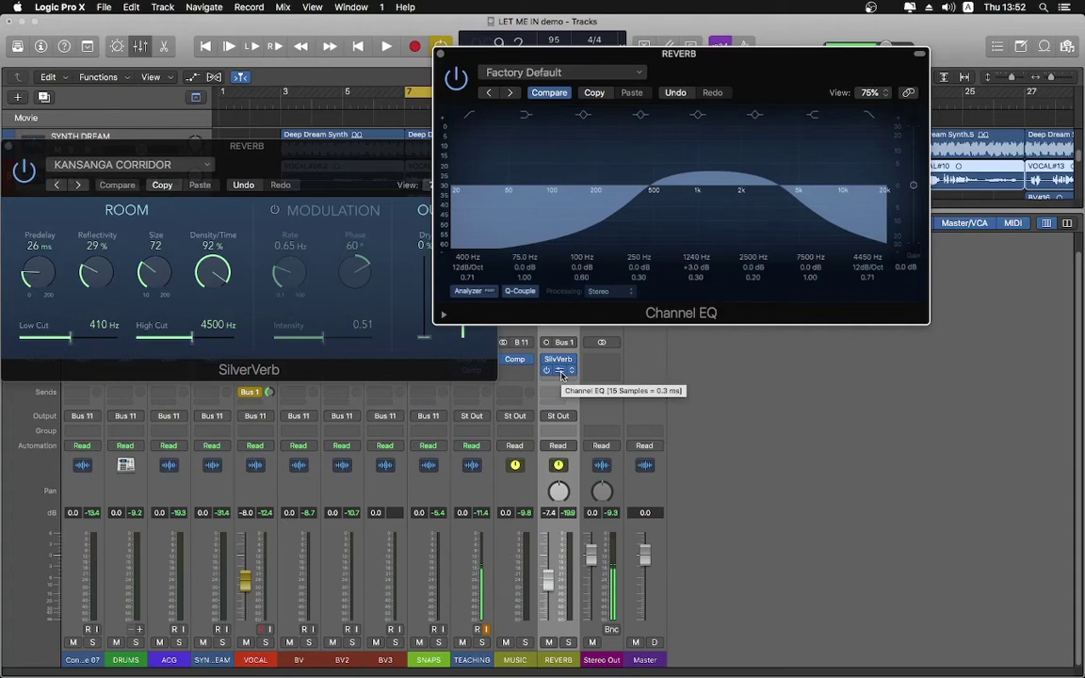
{"action": "left_click", "coordinate": [547, 371]}
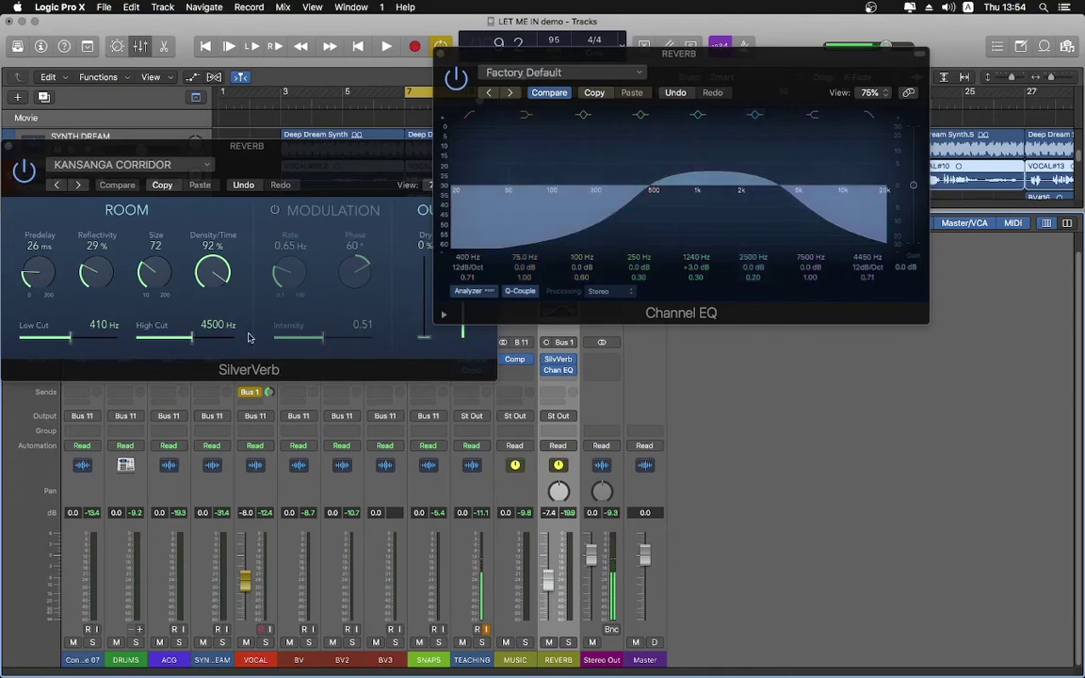
{"action": "left_click_drag", "start_coordinate": [194, 341], "coordinate": [206, 343]}
{"action": "left_click_drag", "start_coordinate": [71, 339], "coordinate": [44, 340]}
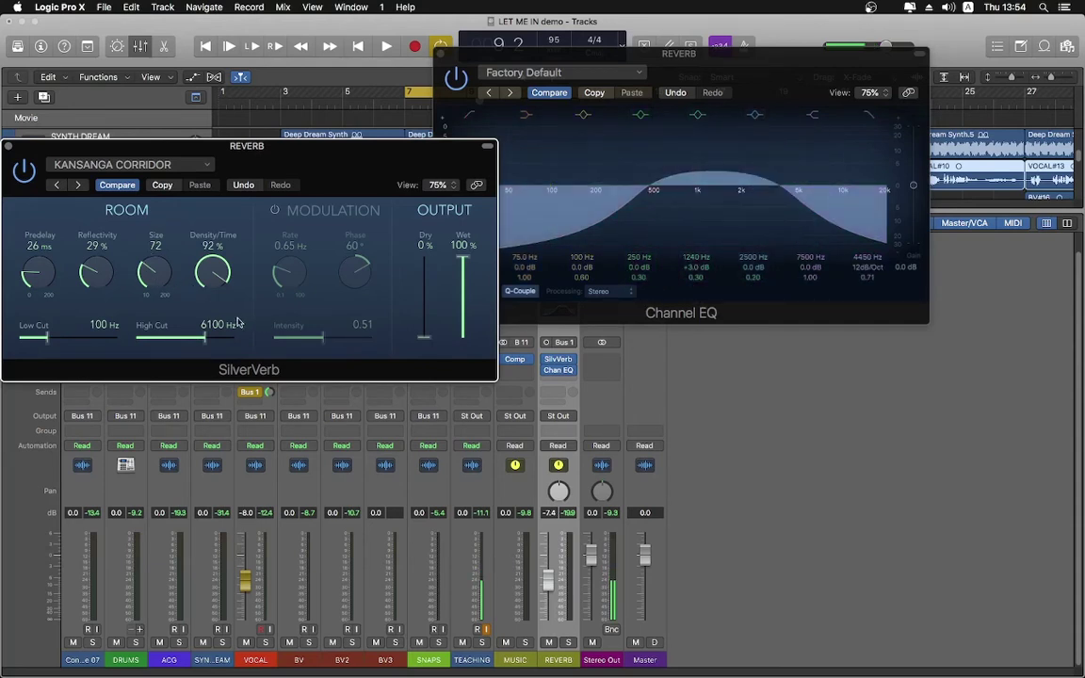
Audition the reverb in playback while setting the Channel EQ's mid boost to 1160 Hz at +2.5 dB, and close both plug-in windows
{"action": "key", "text": "space"}
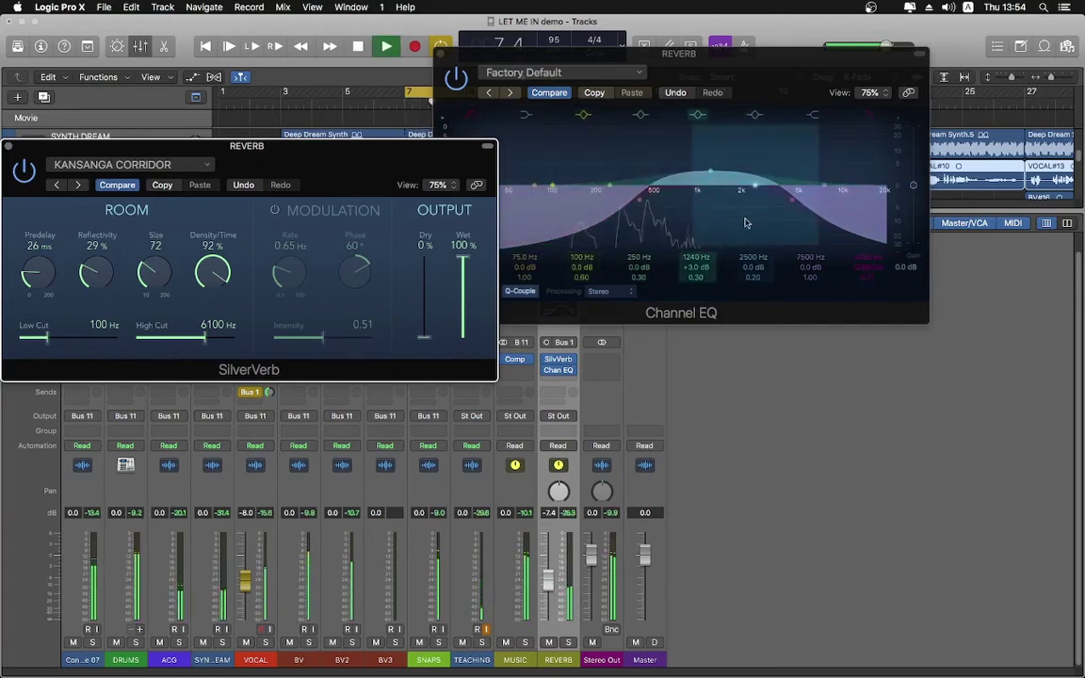
{"action": "left_click_drag", "start_coordinate": [713, 176], "coordinate": [708, 176]}
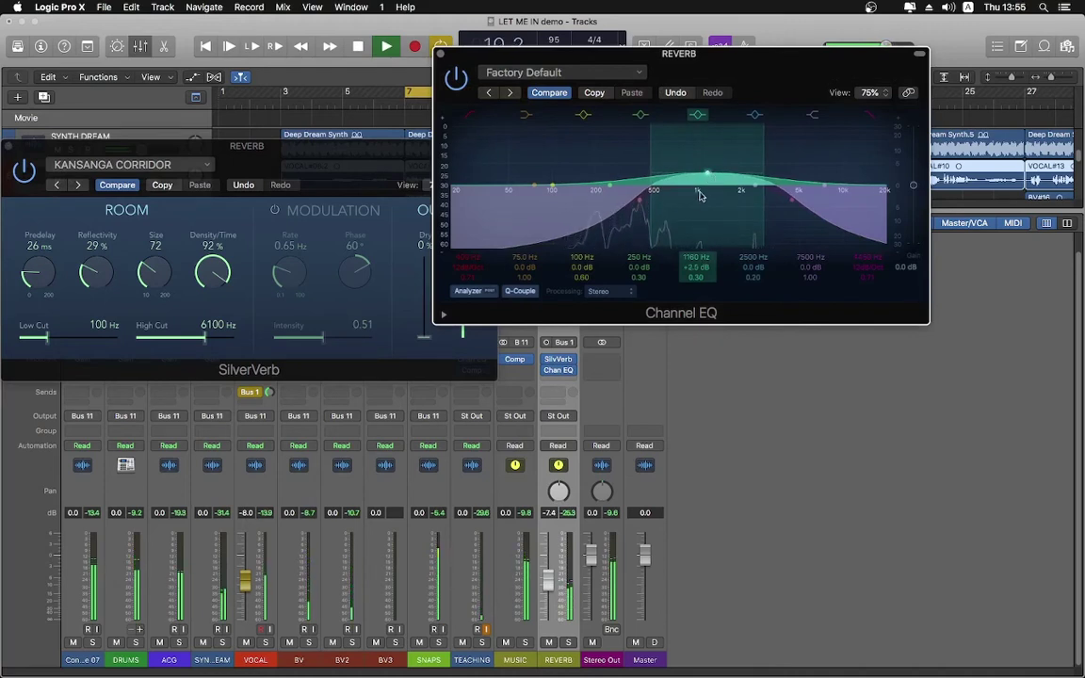
{"action": "key", "text": "space"}
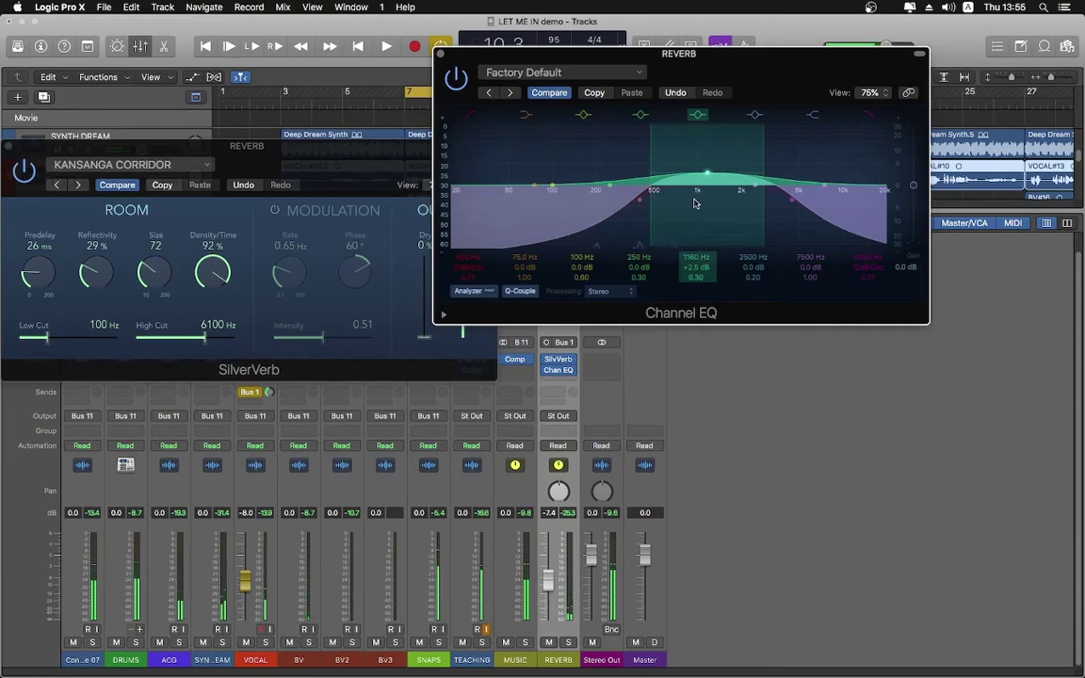
{"action": "left_click", "coordinate": [7, 142]}
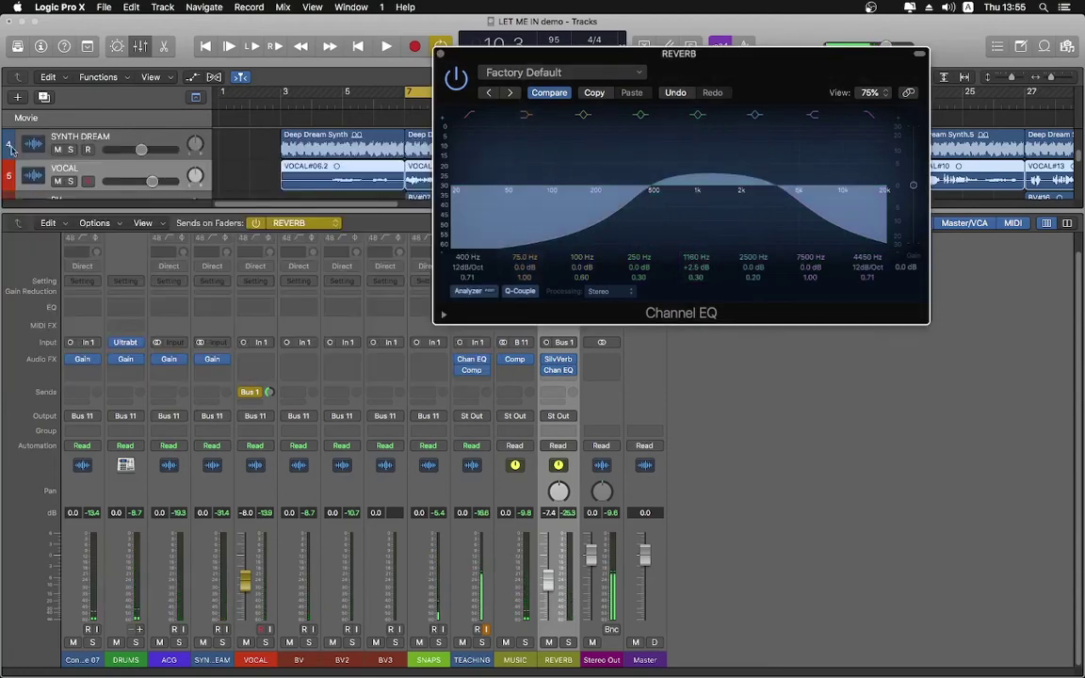
{"action": "left_click", "coordinate": [442, 54]}
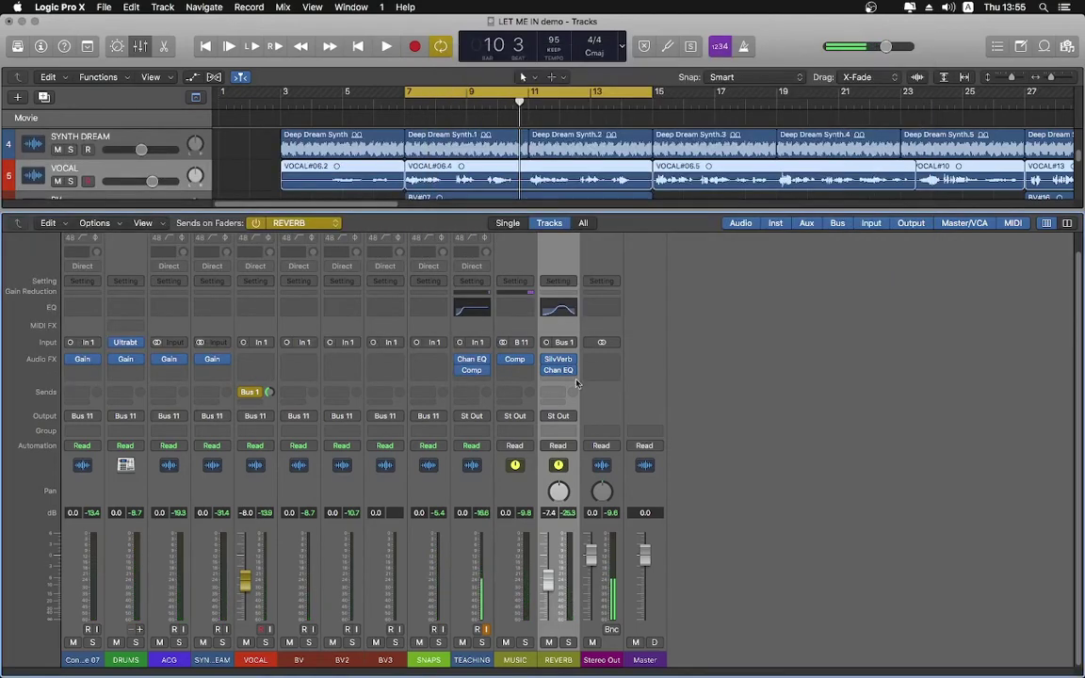
Review the REVERB channel's EQ curve and lower the VOCAL channel's reverb send to about -8.6 dB
{"action": "mouse_move", "coordinate": [557, 371]}
{"action": "left_click", "coordinate": [558, 373]}
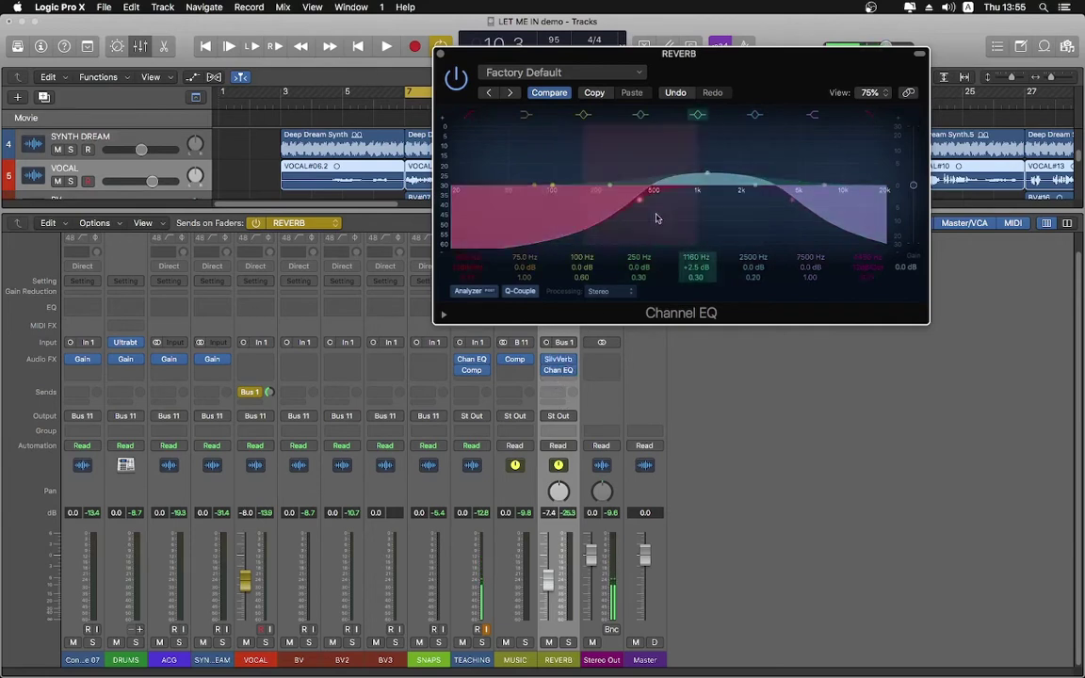
{"action": "left_click", "coordinate": [440, 54]}
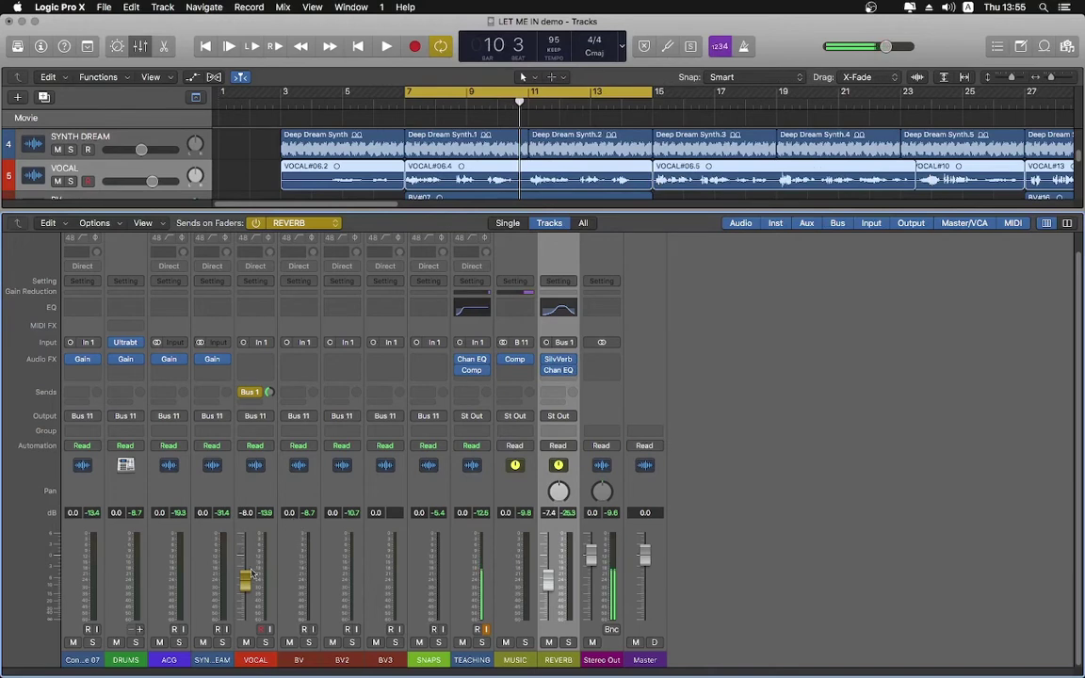
{"action": "left_click_drag", "start_coordinate": [243, 581], "coordinate": [243, 584]}
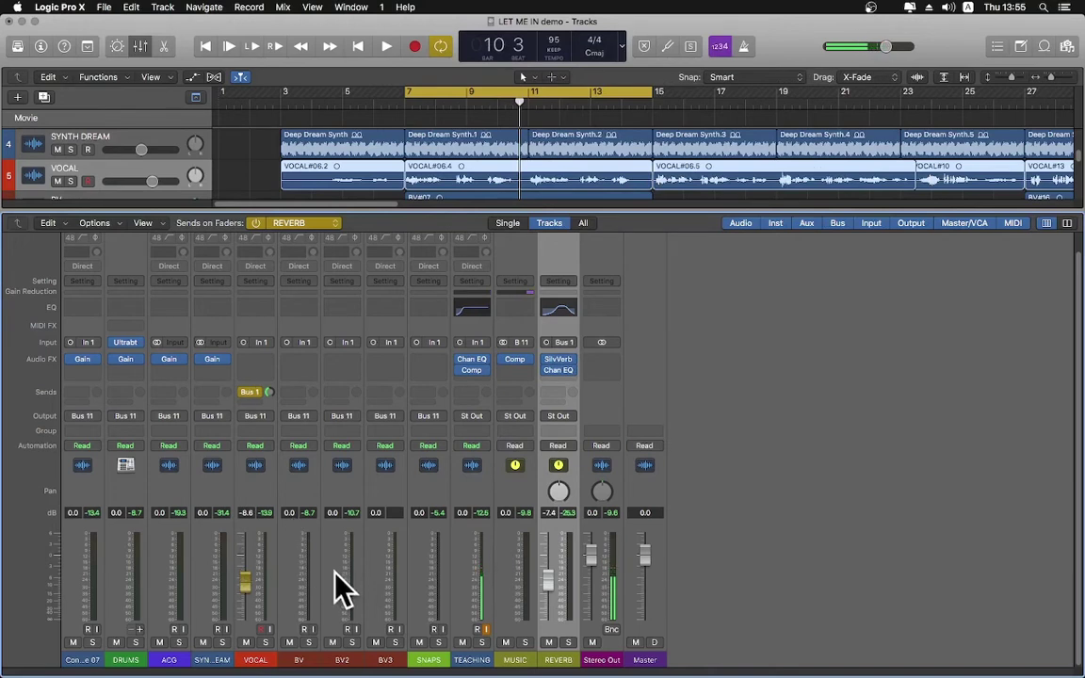
Check the output assignment of the BV channel
{"action": "left_click", "coordinate": [293, 586]}
{"action": "left_click", "coordinate": [325, 585]}
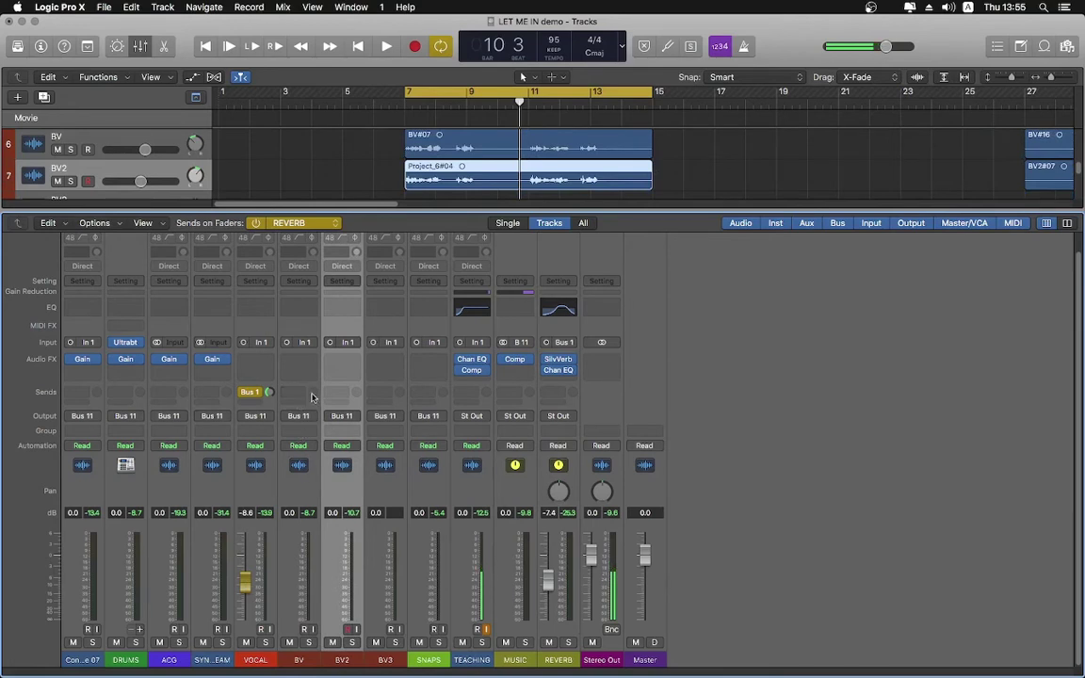
{"action": "left_click", "coordinate": [285, 491]}
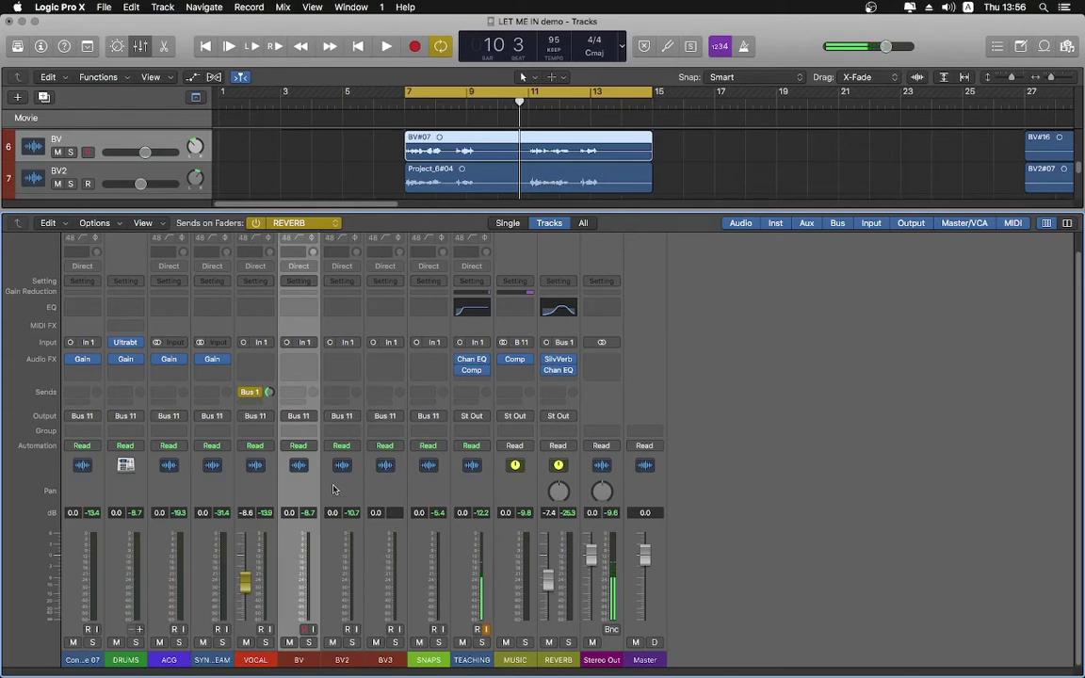
{"action": "left_click", "coordinate": [299, 417]}
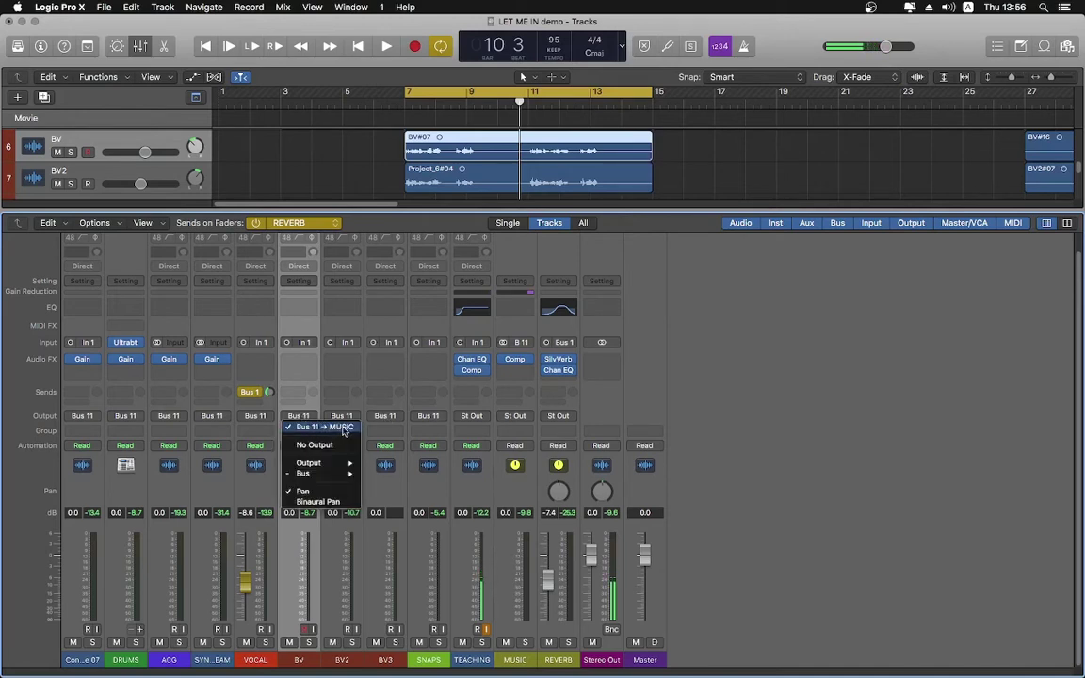
{"action": "left_click", "coordinate": [343, 429]}
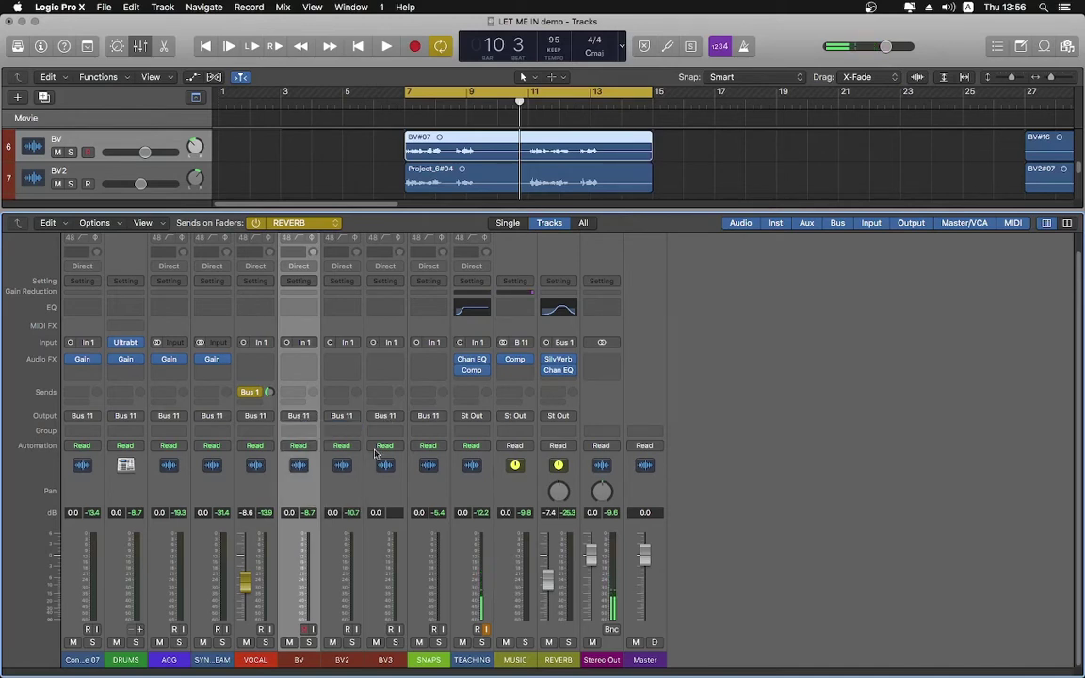
{"action": "left_click", "coordinate": [516, 646]}
Route the outputs of the BV, BV2 and BV3 channels together to Bus 12
{"action": "left_click", "coordinate": [290, 491]}
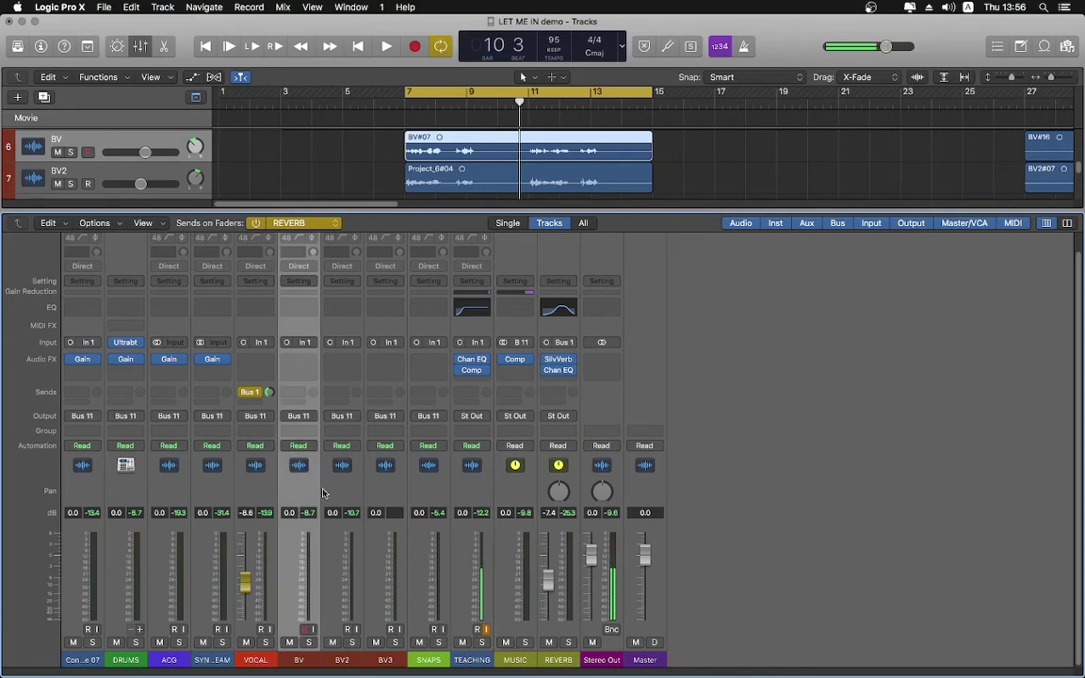
{"action": "left_click", "coordinate": [384, 494], "text": "shift"}
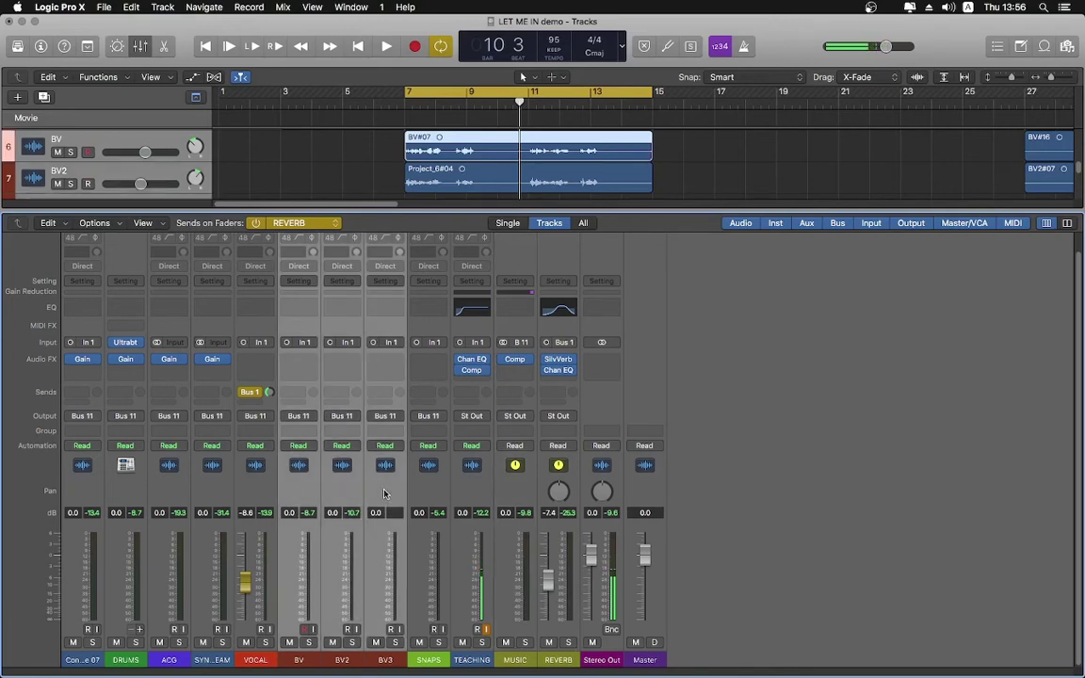
{"action": "left_click", "coordinate": [385, 417]}
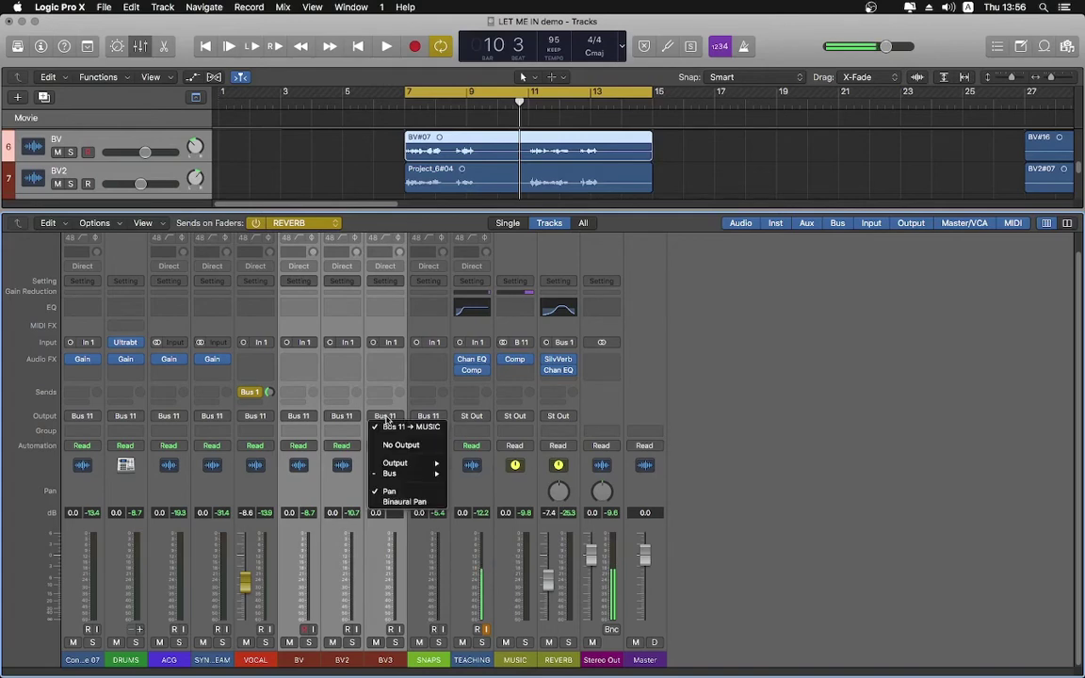
{"action": "mouse_move", "coordinate": [390, 473]}
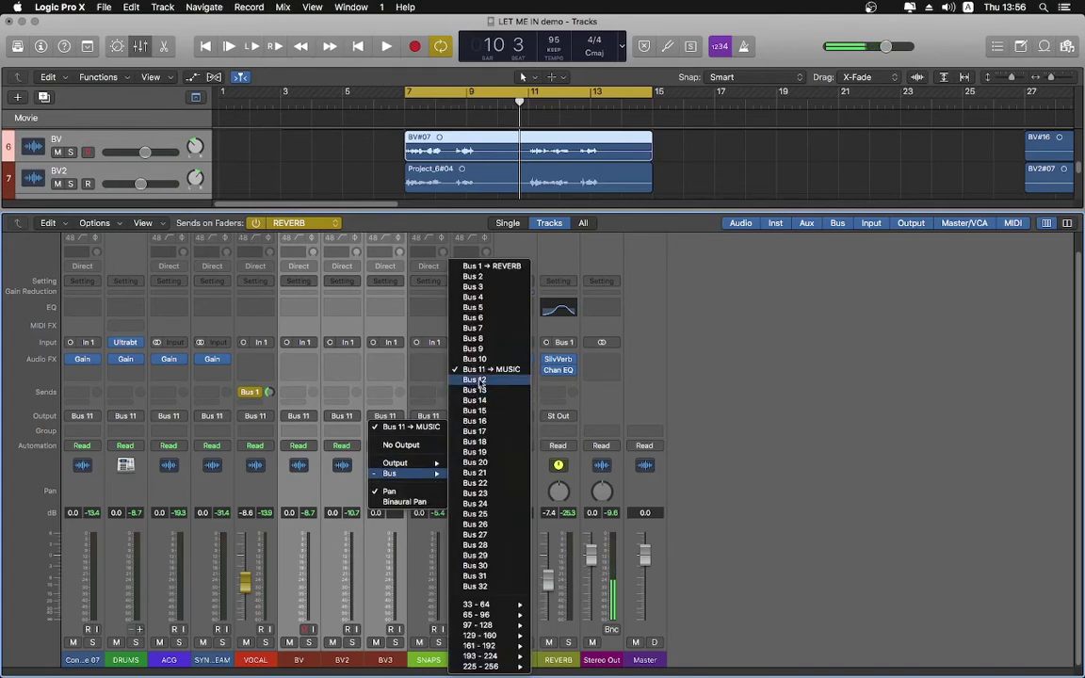
{"action": "left_click", "coordinate": [475, 379]}
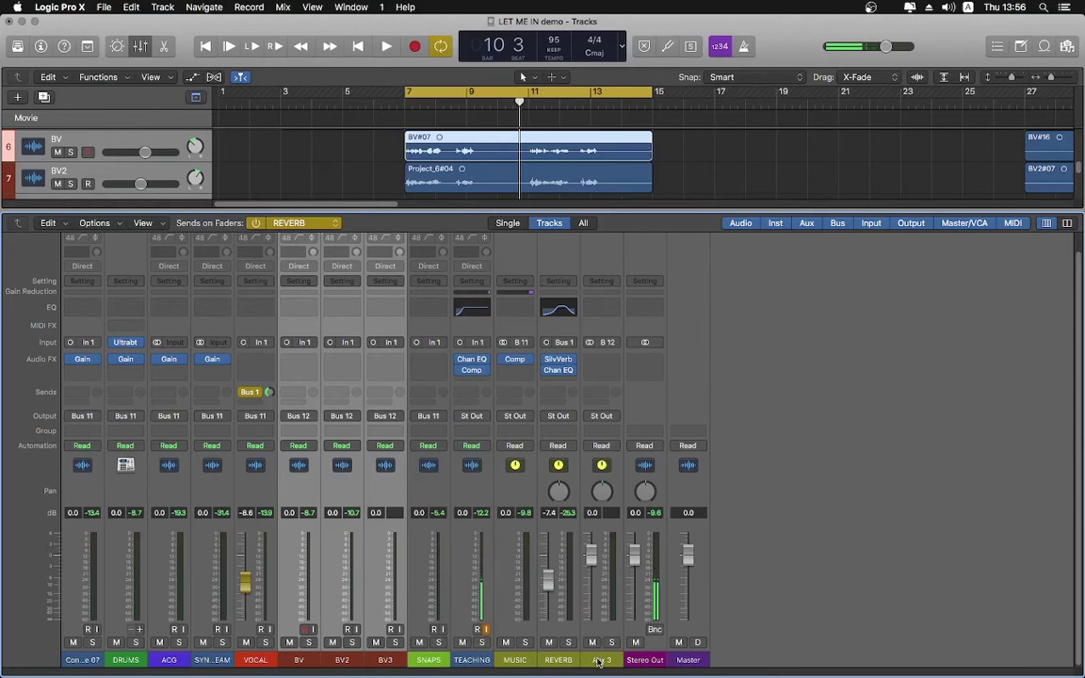
Rename the new aux channel fed by Bus 12 as BVS and check the BV channel's output assignment
{"action": "double_click", "coordinate": [600, 659]}
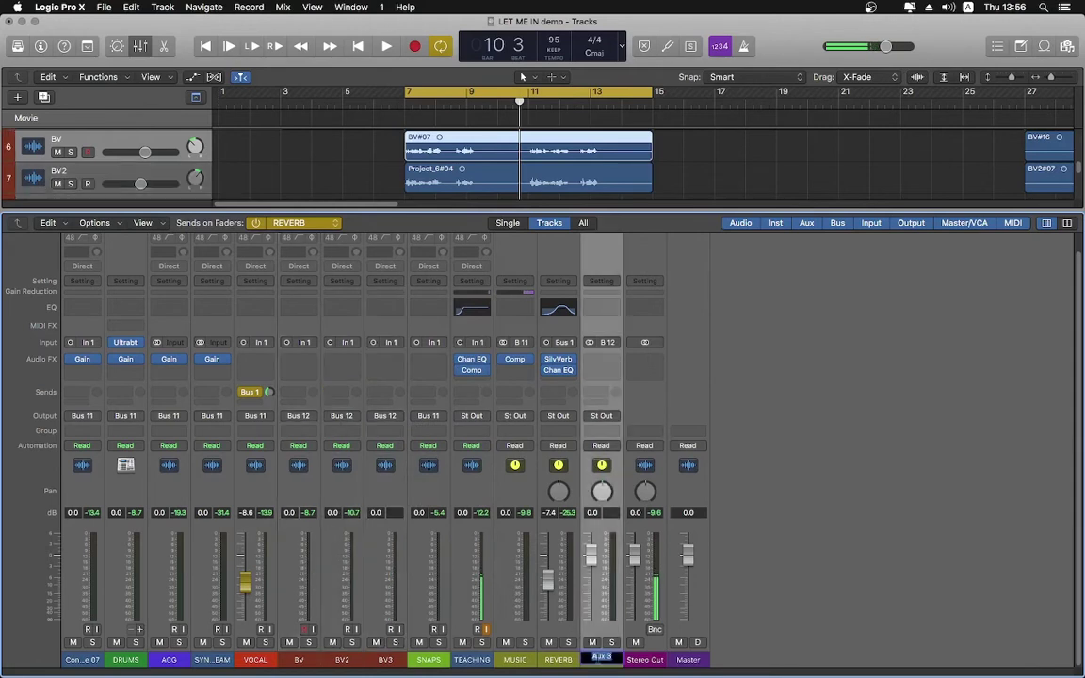
{"action": "type", "text": "BVS"}
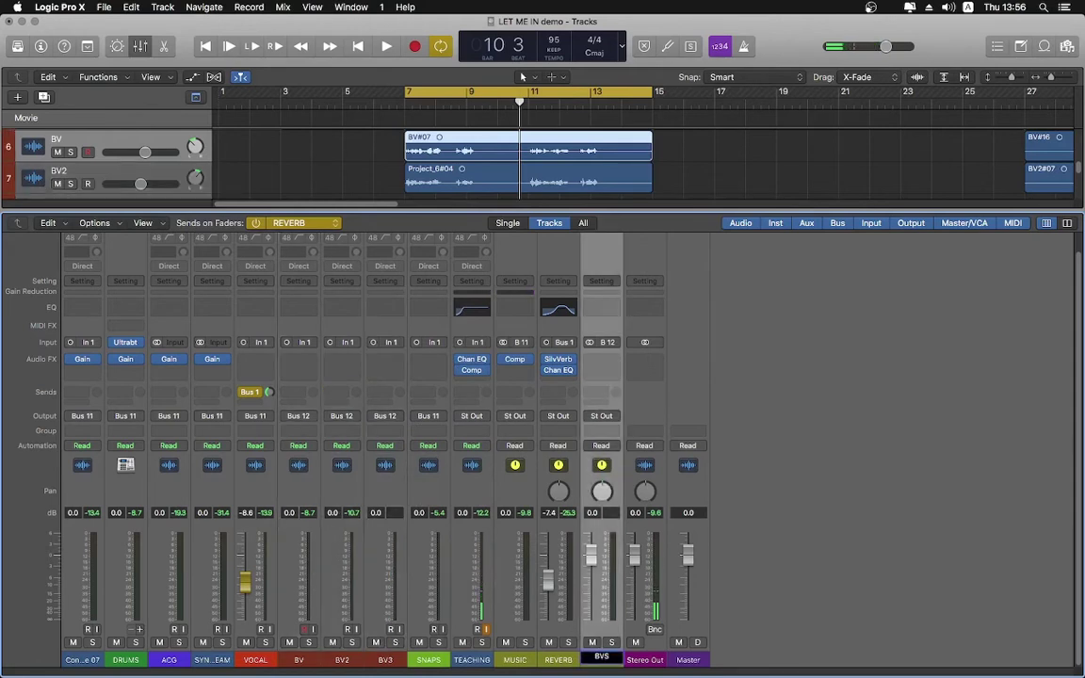
{"action": "key", "text": "Return"}
{"action": "left_click", "coordinate": [301, 417]}
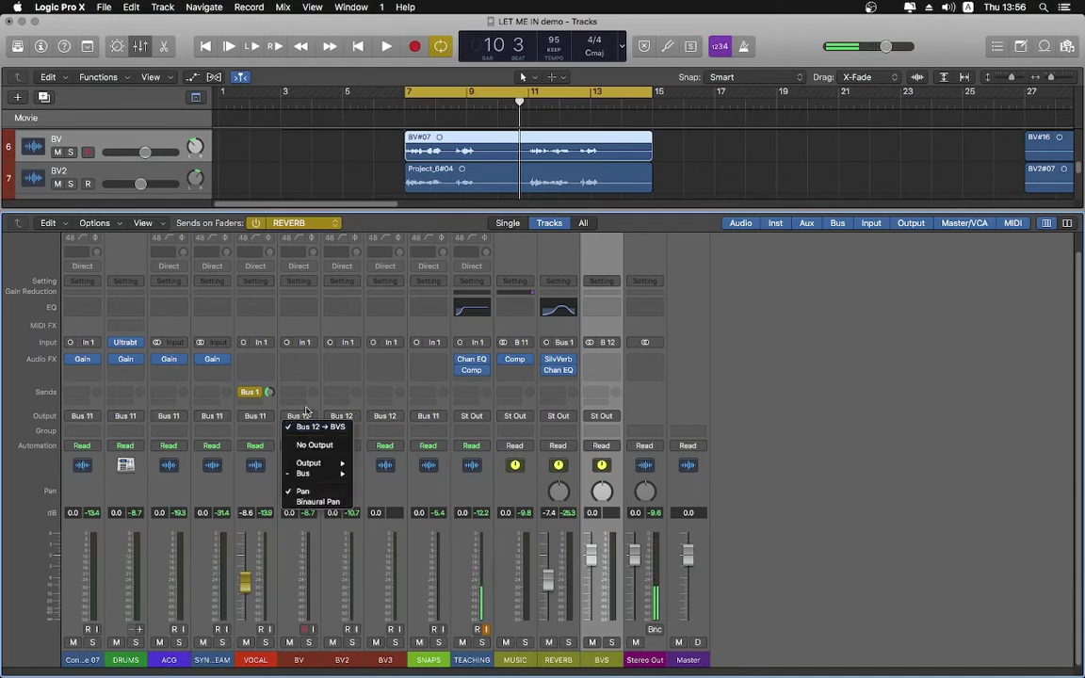
{"action": "left_click", "coordinate": [316, 413]}
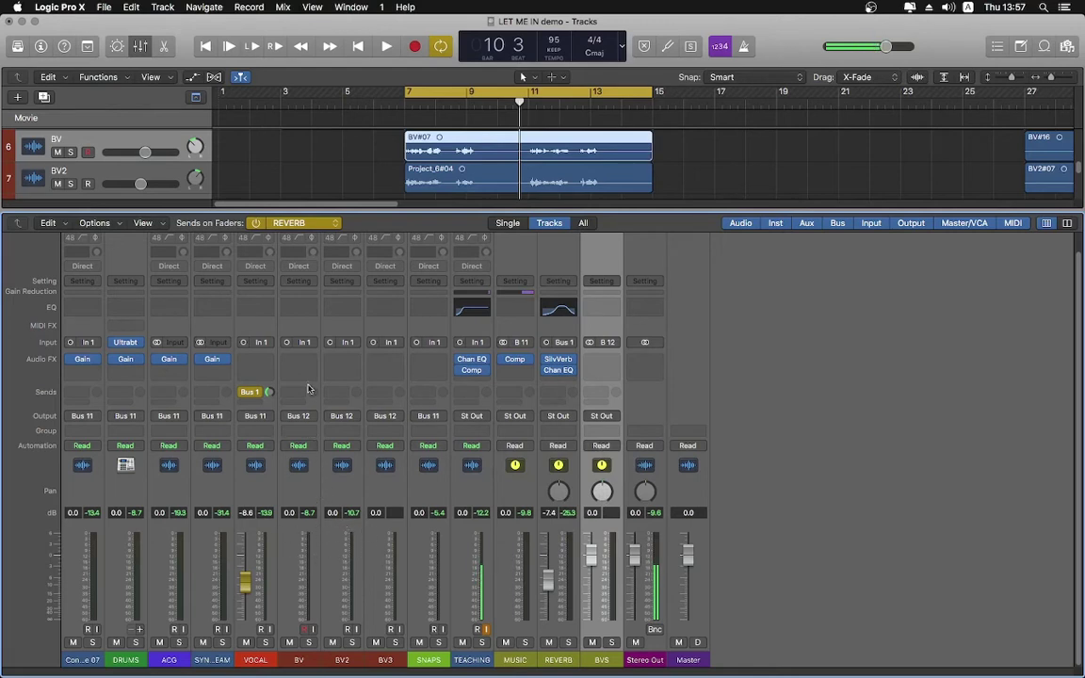
{"action": "left_click", "coordinate": [304, 308]}
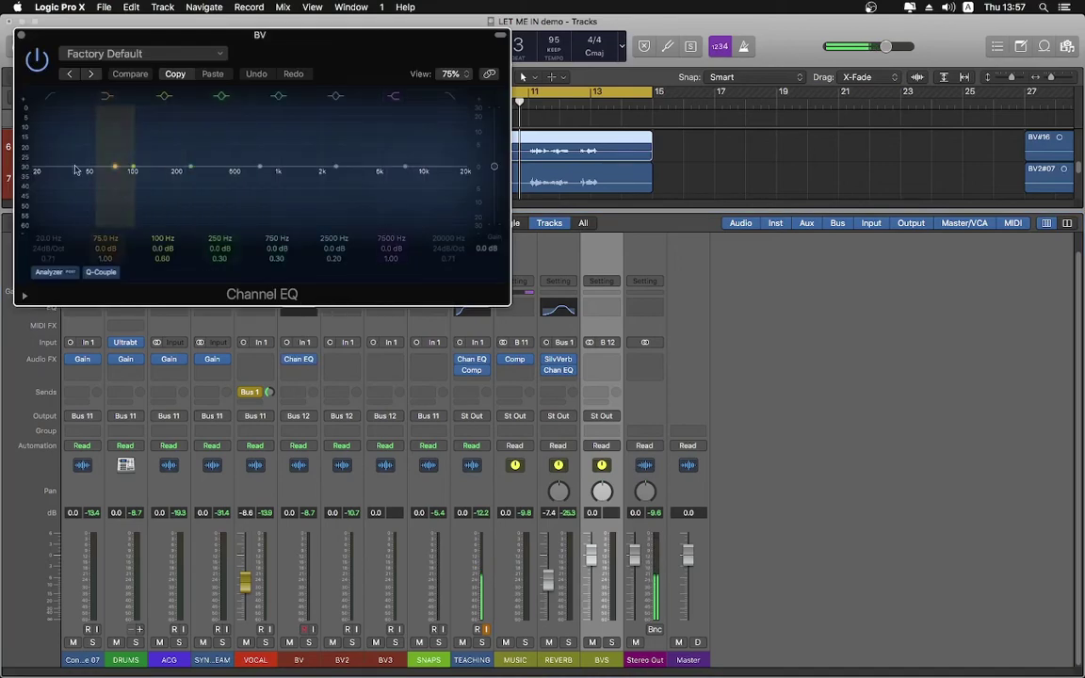
{"action": "left_click", "coordinate": [282, 312]}
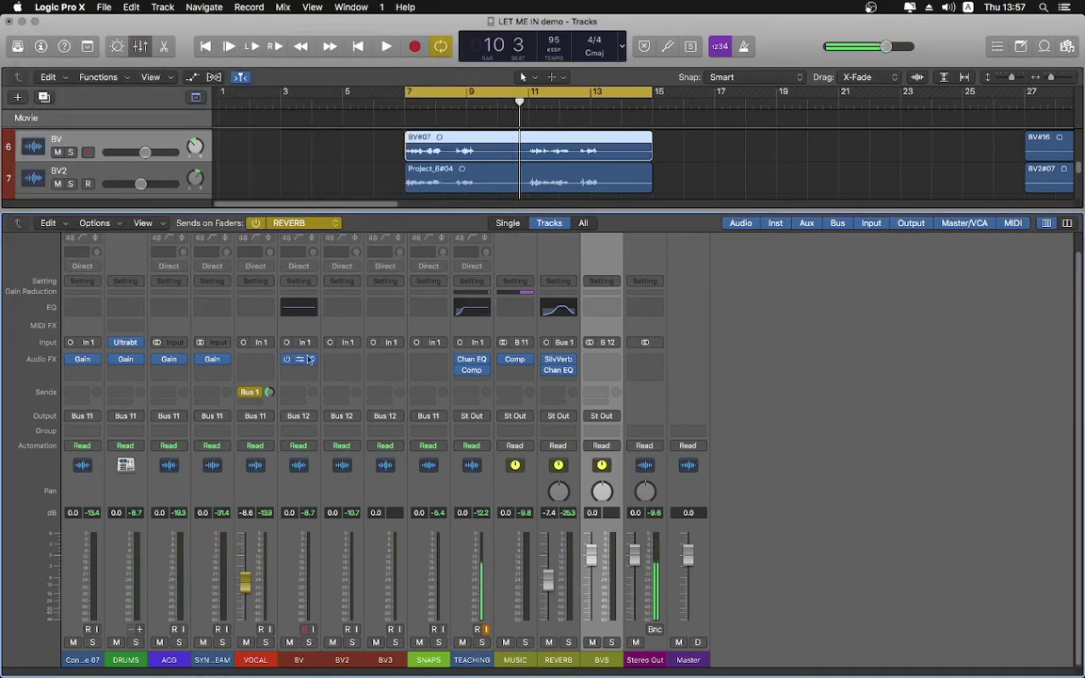
{"action": "key", "text": "super+z"}
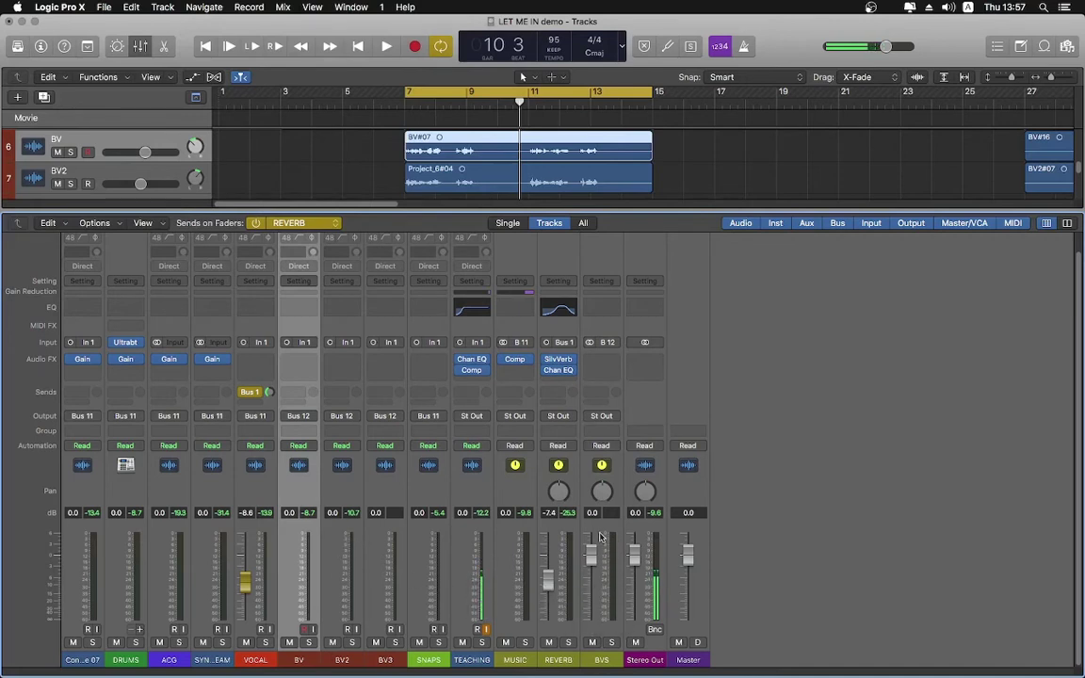
Add a Channel EQ to the BVS channel and enable its low-cut band at about 88 Hz
{"action": "left_click", "coordinate": [602, 534]}
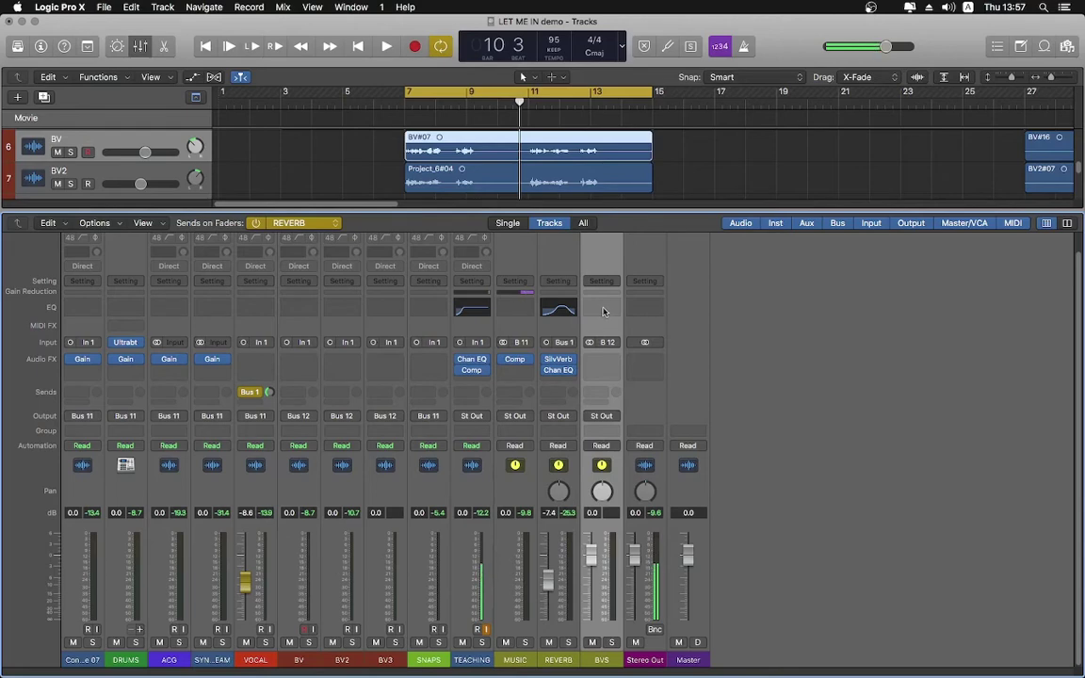
{"action": "left_click", "coordinate": [603, 312]}
{"action": "left_click_drag", "start_coordinate": [310, 38], "coordinate": [800, 102]}
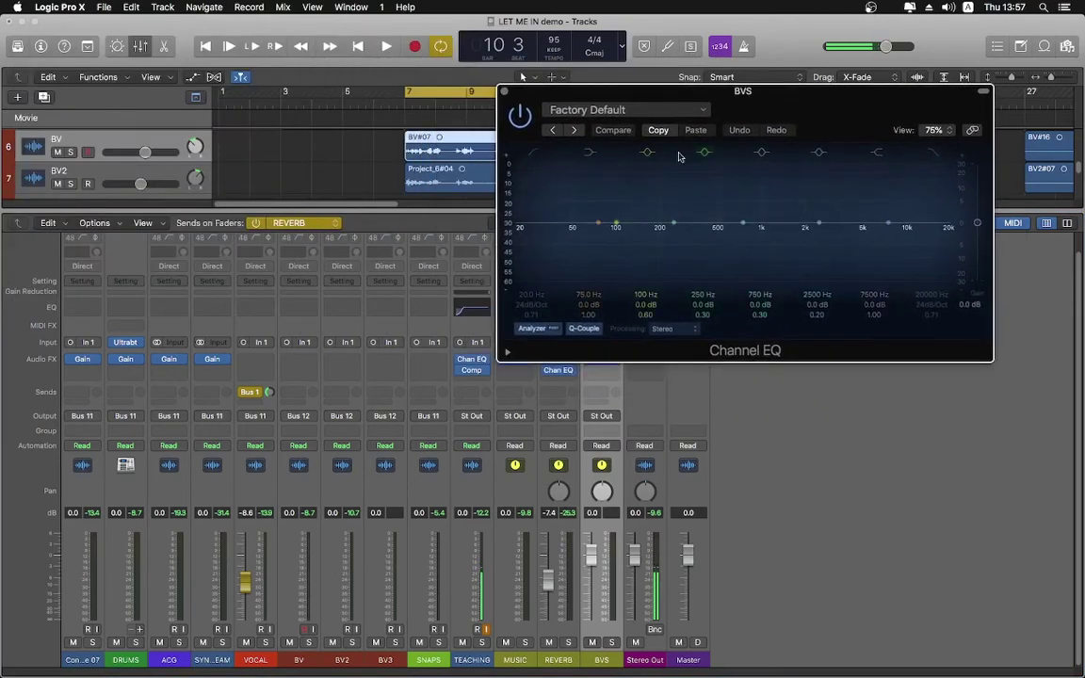
{"action": "left_click", "coordinate": [531, 151]}
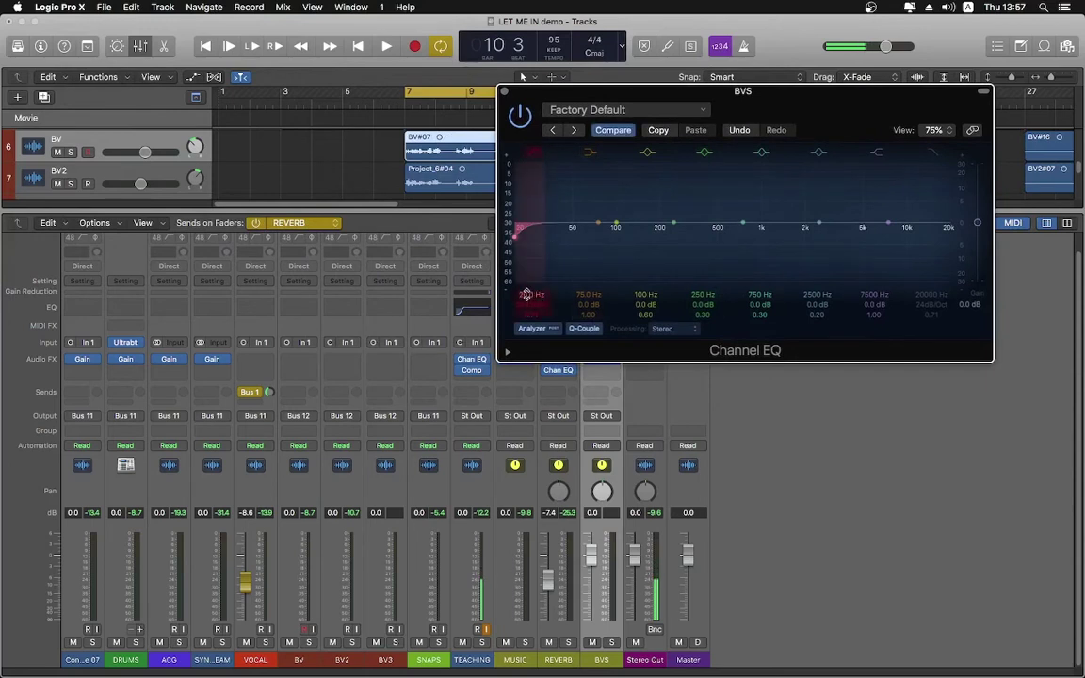
{"action": "left_click_drag", "start_coordinate": [515, 230], "coordinate": [607, 236]}
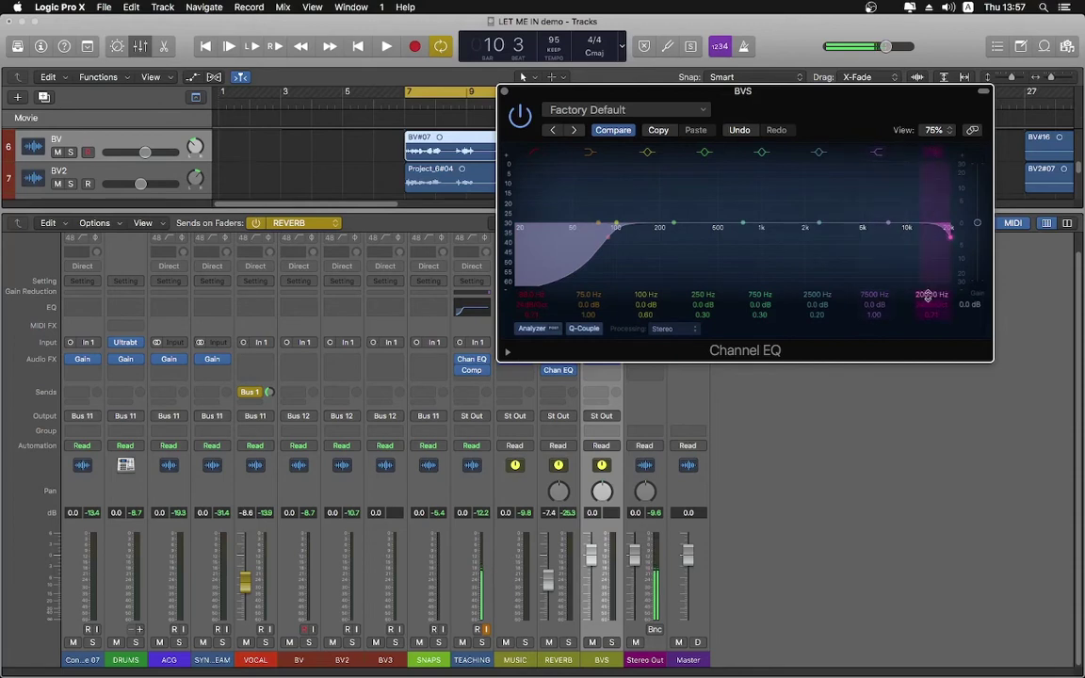
Set the BVS EQ's high-cut band to about 15600 Hz with a 6 dB/Oct slope and a Q of about 0.98
{"action": "left_click_drag", "start_coordinate": [927, 295], "coordinate": [928, 318]}
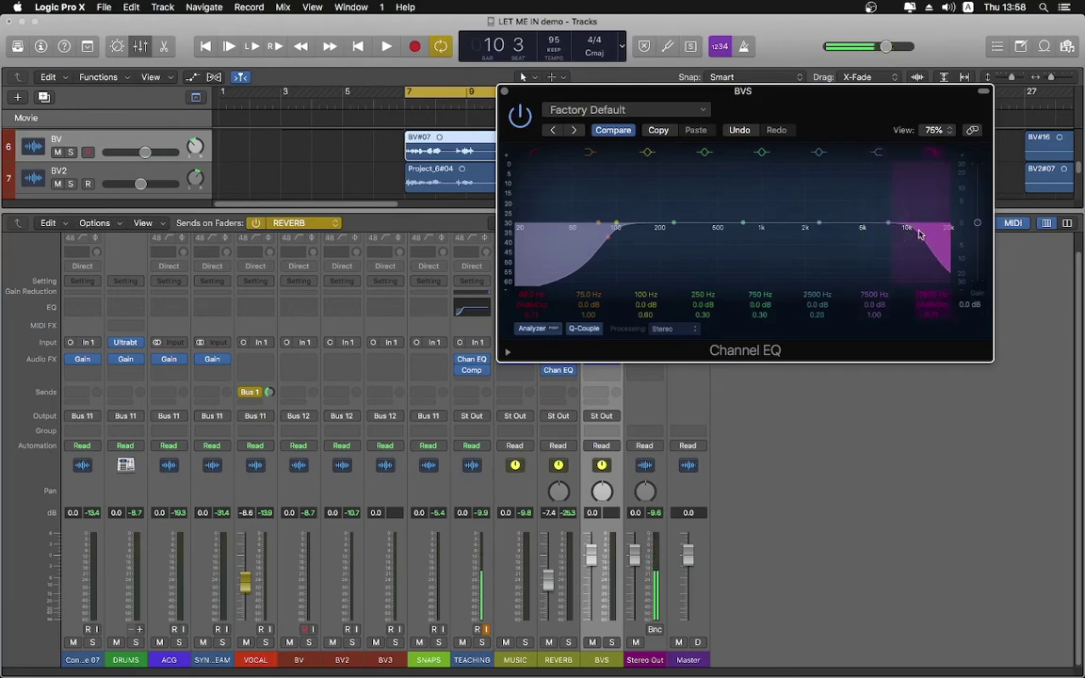
{"action": "left_click", "coordinate": [934, 156]}
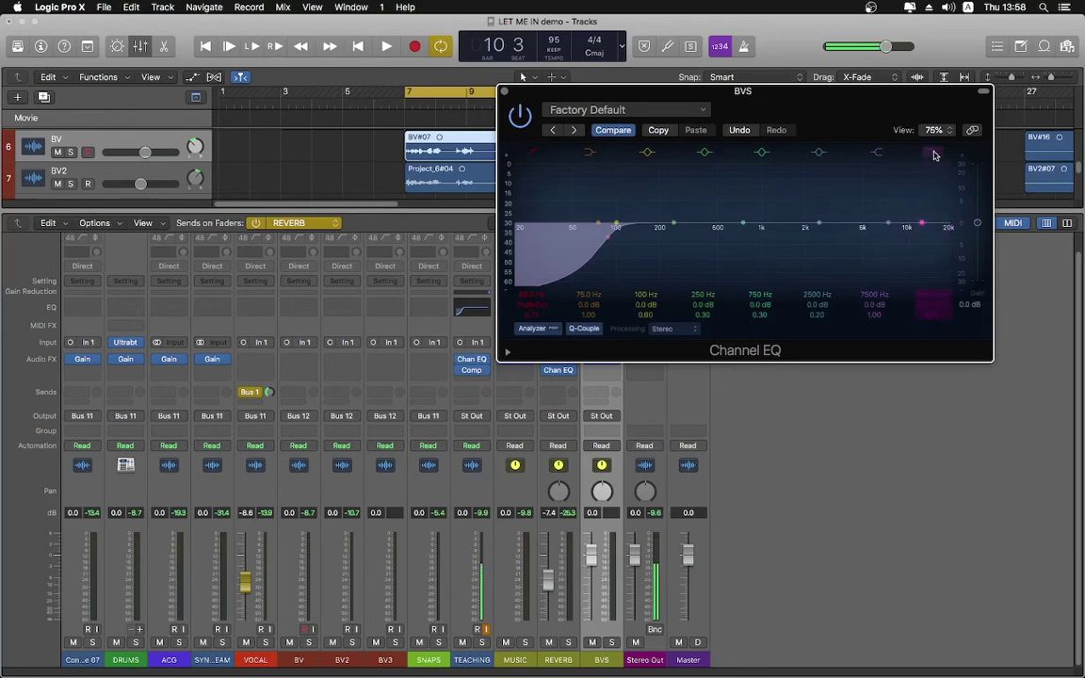
{"action": "left_click", "coordinate": [934, 155]}
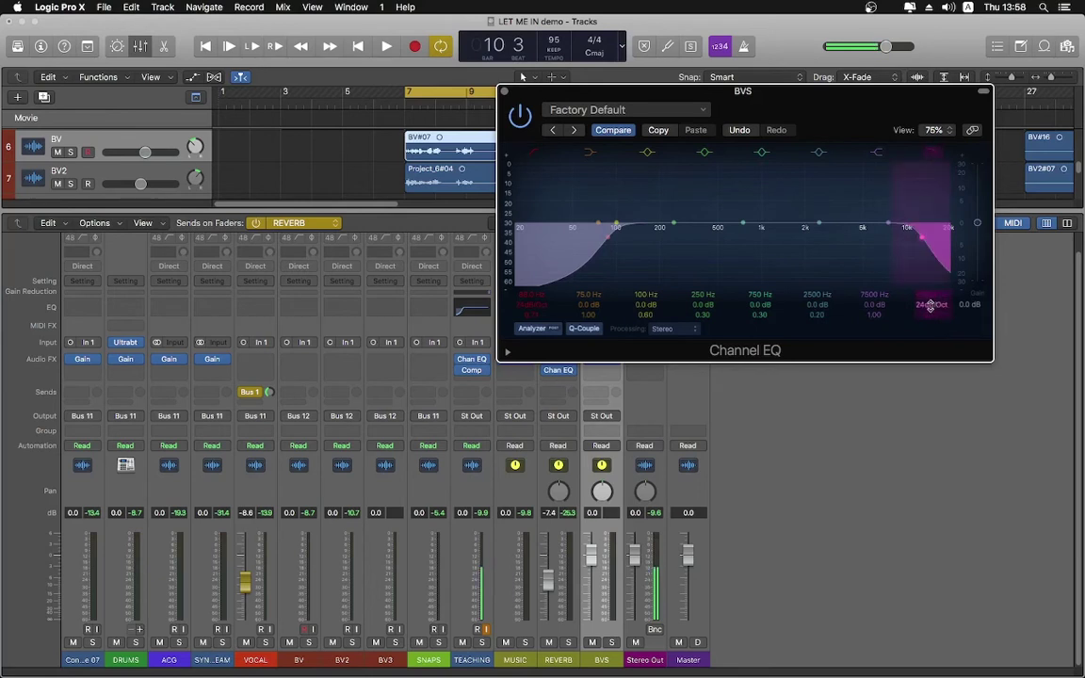
{"action": "mouse_move", "coordinate": [930, 308]}
{"action": "left_mouse_down"}
{"action": "mouse_move", "coordinate": [929, 288]}
{"action": "mouse_move", "coordinate": [929, 313]}
{"action": "left_mouse_up"}
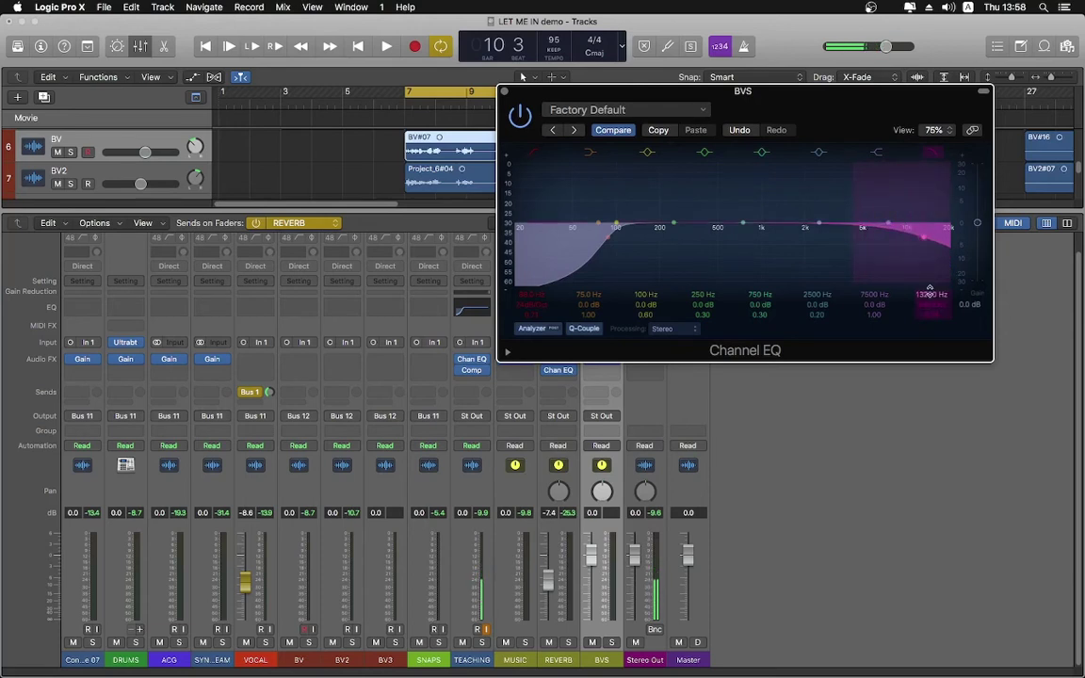
{"action": "left_click_drag", "start_coordinate": [929, 289], "coordinate": [929, 288]}
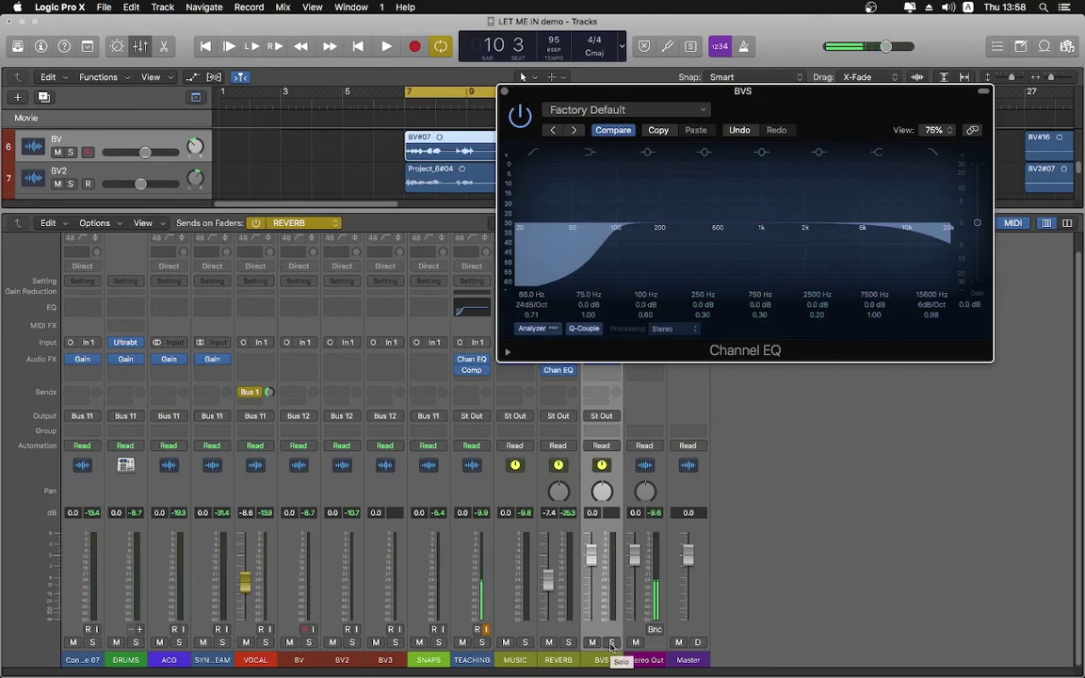
Solo the BVS channel briefly and listen to the backing vocals through the new EQ
{"action": "left_click", "coordinate": [611, 642]}
{"action": "key", "text": "space"}
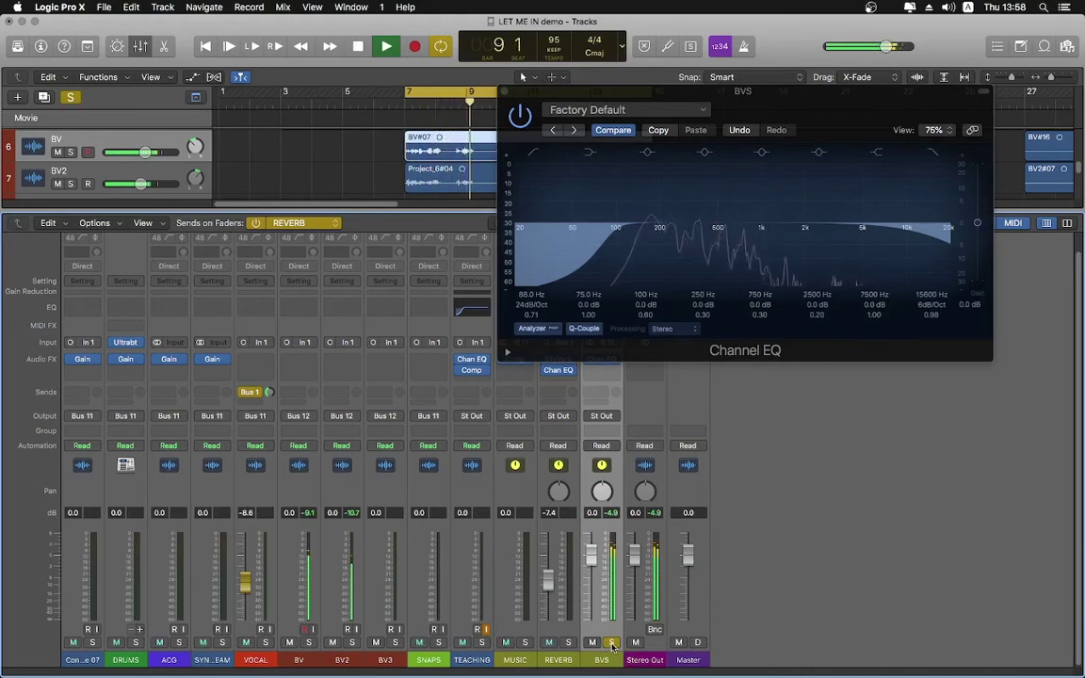
{"action": "left_click", "coordinate": [611, 642]}
{"action": "key", "text": "space"}
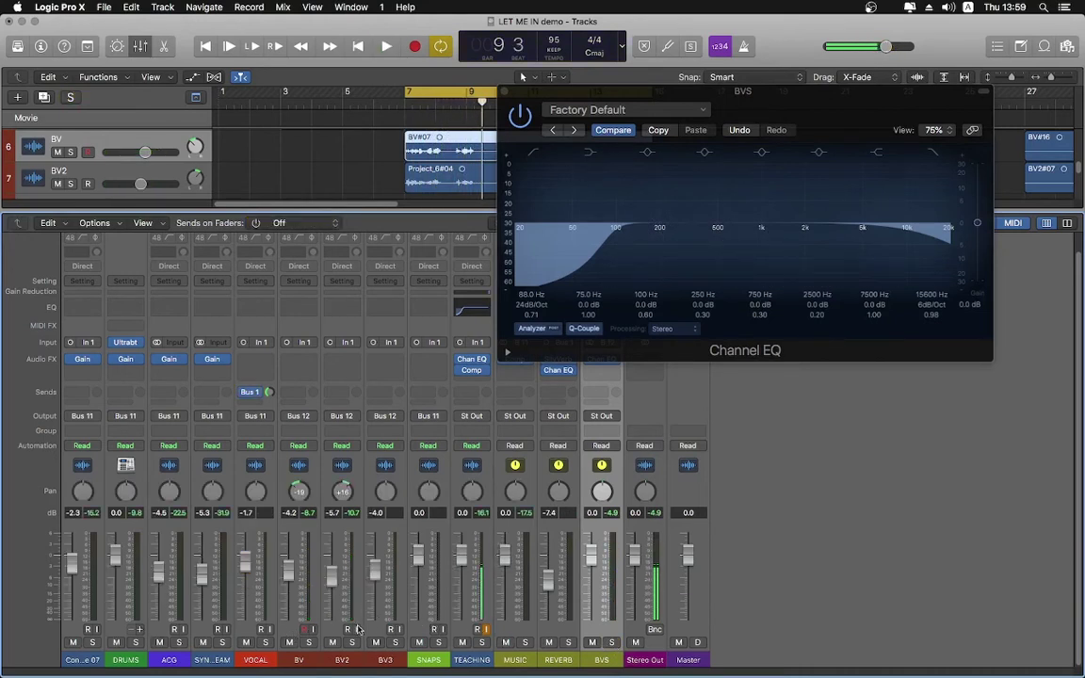
Lower the BV3 channel's volume to about -5.6 dB and listen to the soloed BVS channel
{"action": "left_click_drag", "start_coordinate": [375, 576], "coordinate": [375, 585]}
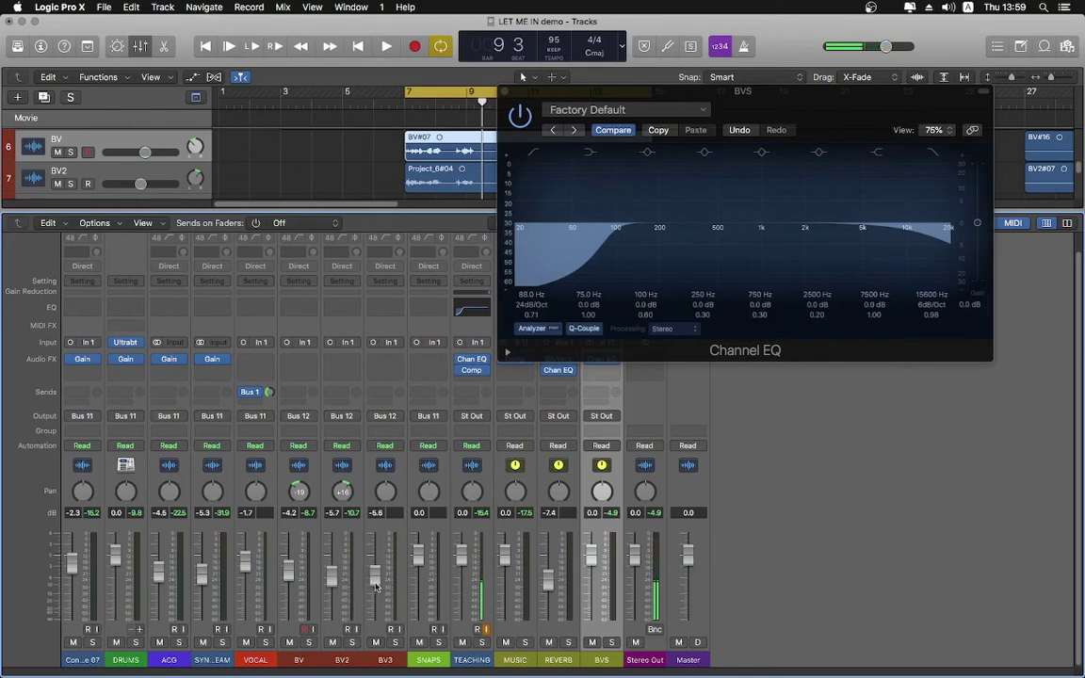
{"action": "left_click", "coordinate": [611, 642]}
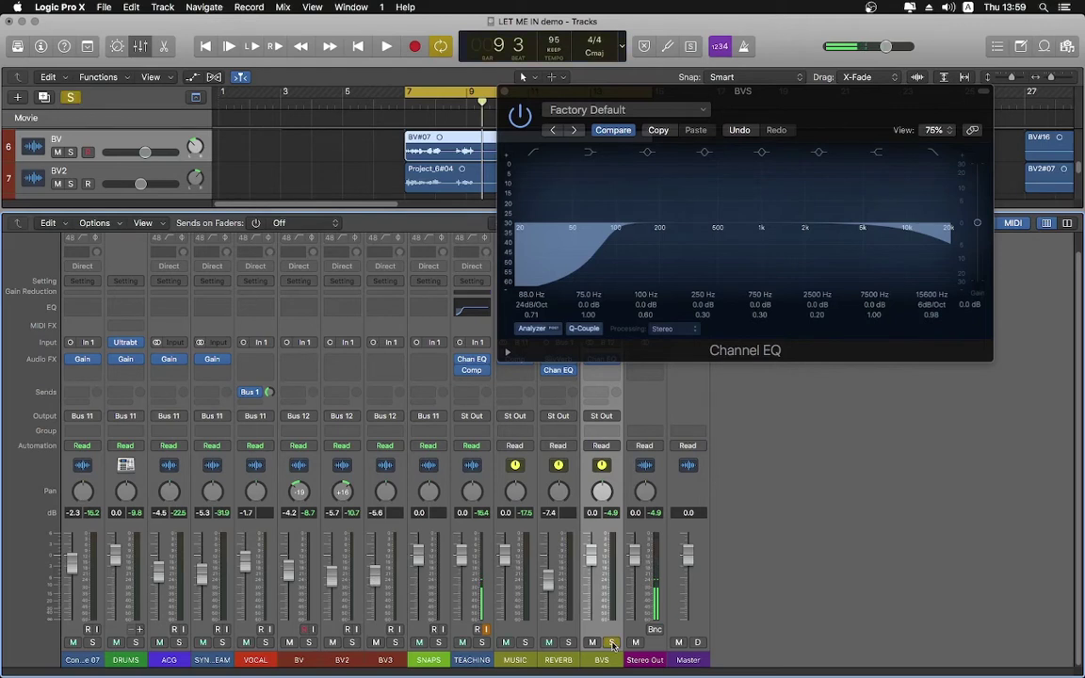
{"action": "key", "text": "space"}
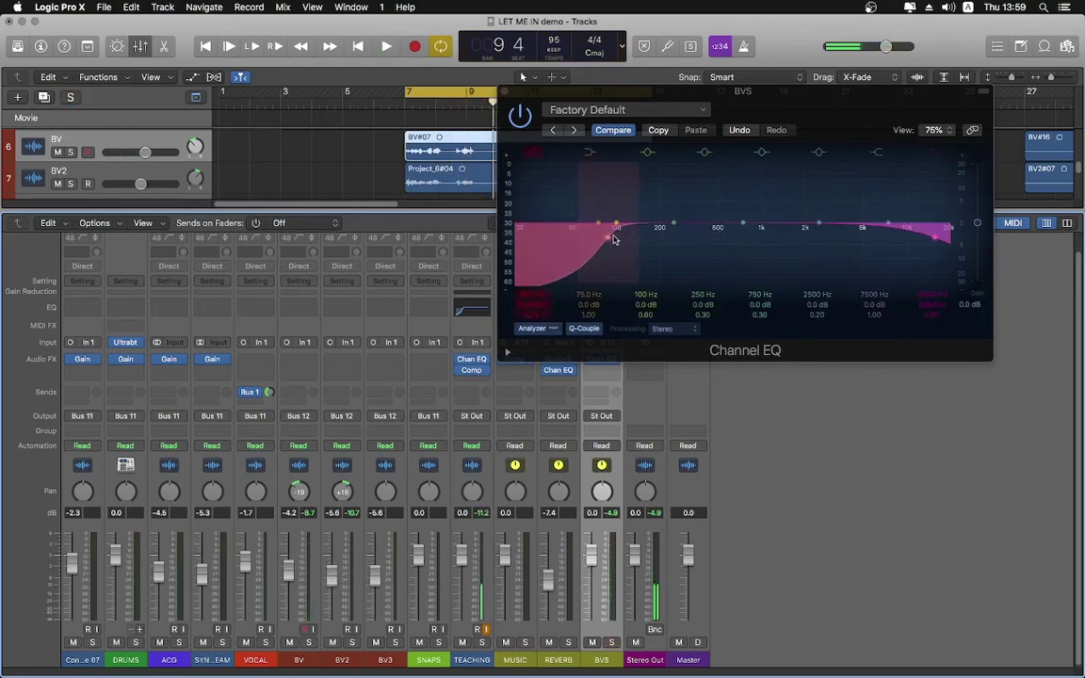
{"action": "key", "text": "space"}
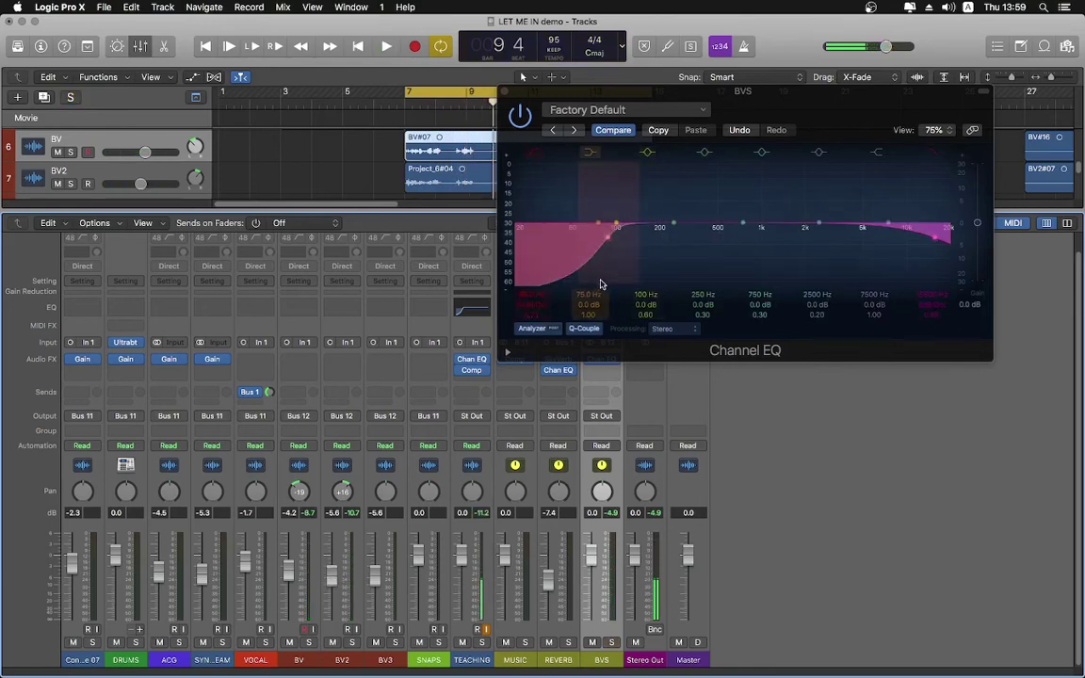
Raise the BVS EQ's low-cut frequency to 120 Hz and listen to it in the full mix
{"action": "left_click_drag", "start_coordinate": [529, 295], "coordinate": [530, 268]}
{"action": "key", "text": "space"}
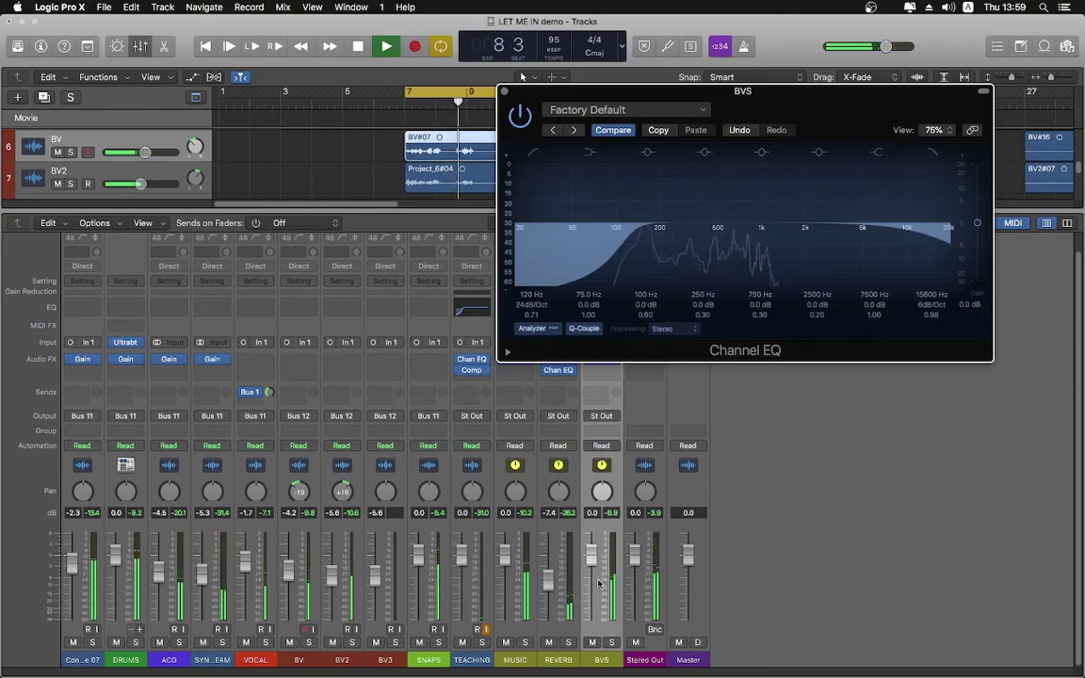
{"action": "left_click", "coordinate": [358, 46]}
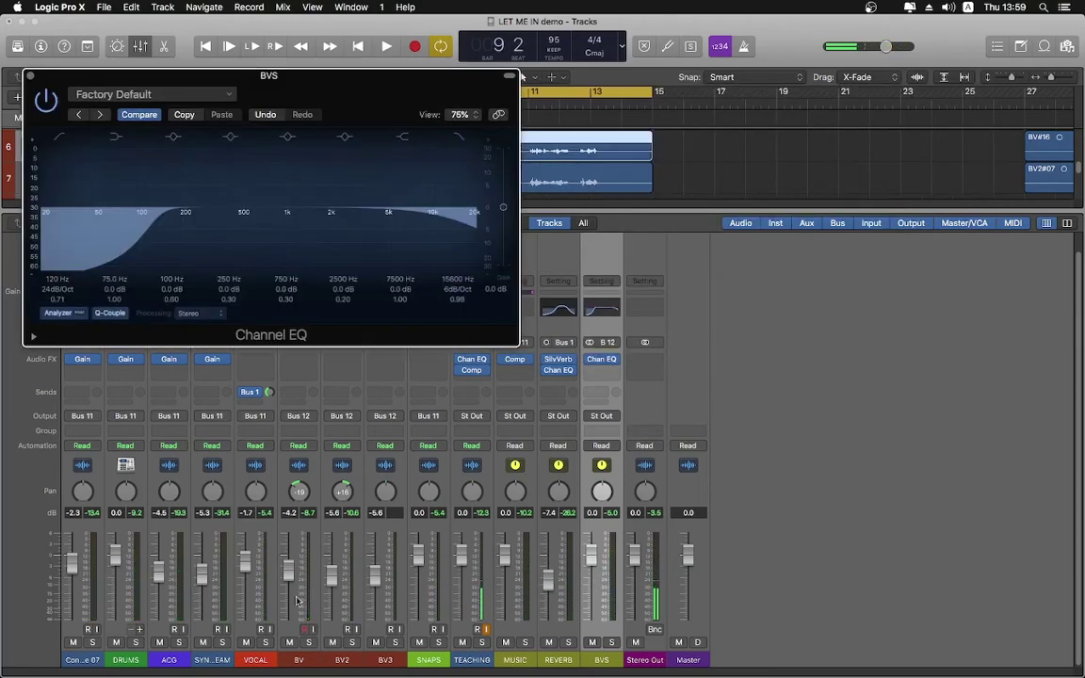
Mute the VOCAL channel, add a Bus 1 (REVERB) send to the BVS channel, and close its EQ window
{"action": "left_click_drag", "start_coordinate": [734, 90], "coordinate": [261, 76]}
{"action": "left_click", "coordinate": [245, 642]}
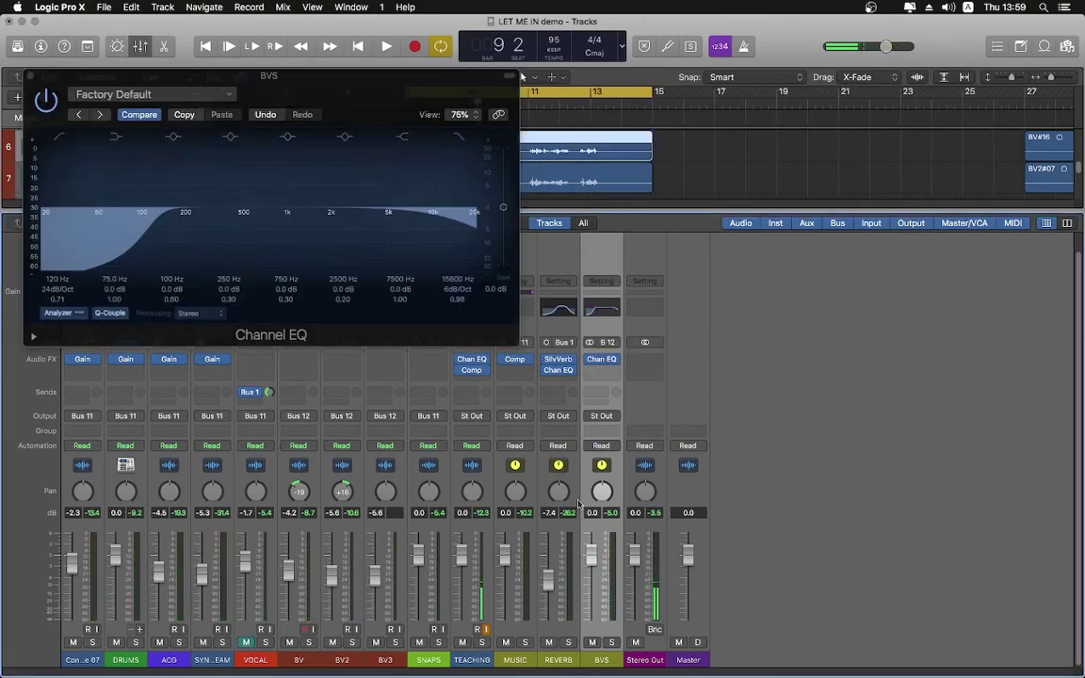
{"action": "left_click", "coordinate": [602, 394]}
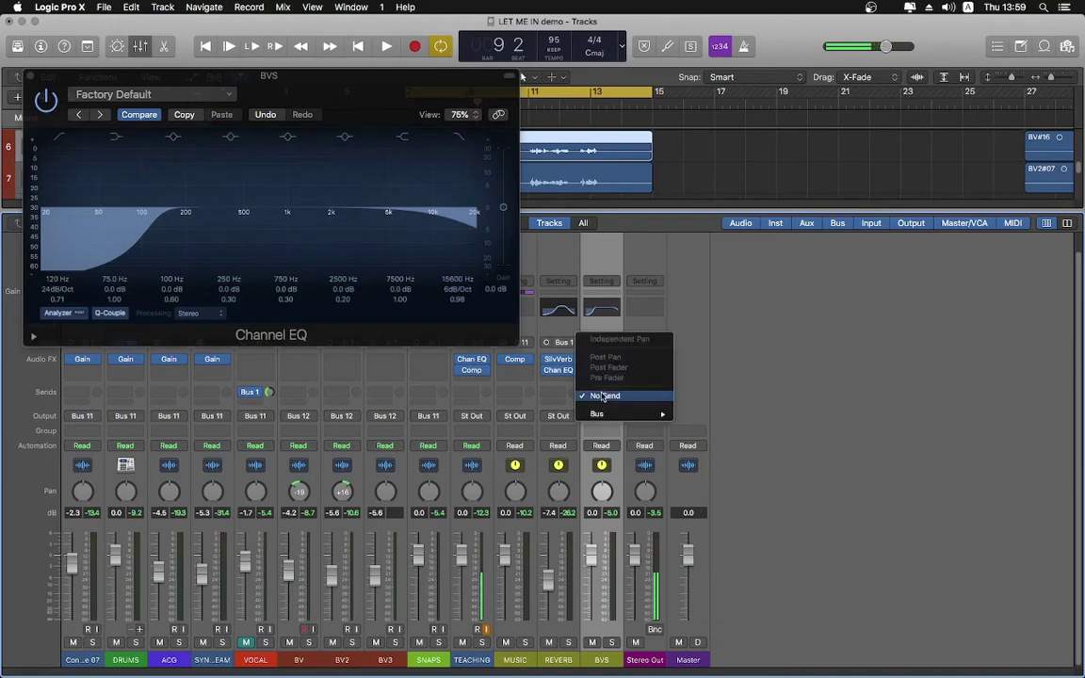
{"action": "mouse_move", "coordinate": [626, 415]}
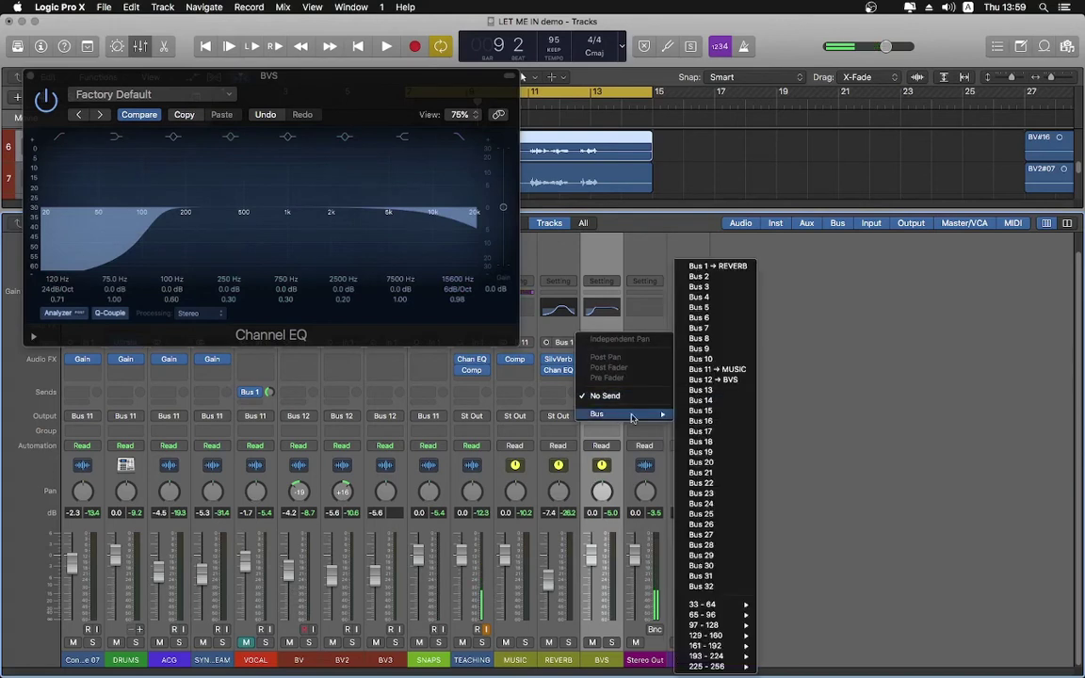
{"action": "left_click", "coordinate": [726, 267]}
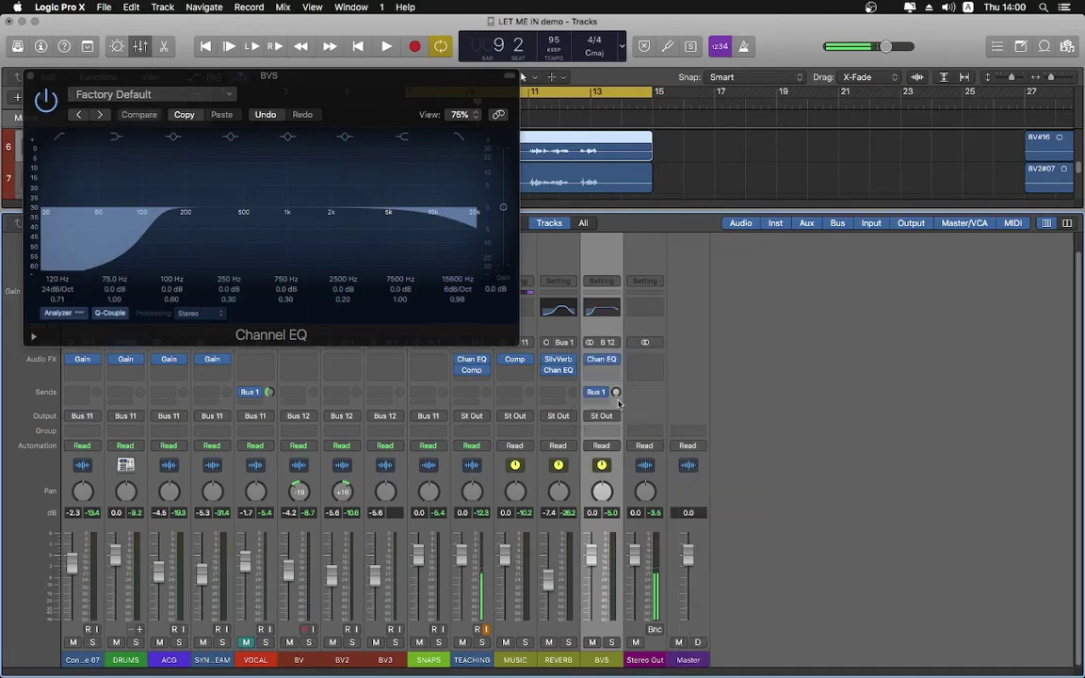
{"action": "left_click", "coordinate": [30, 76]}
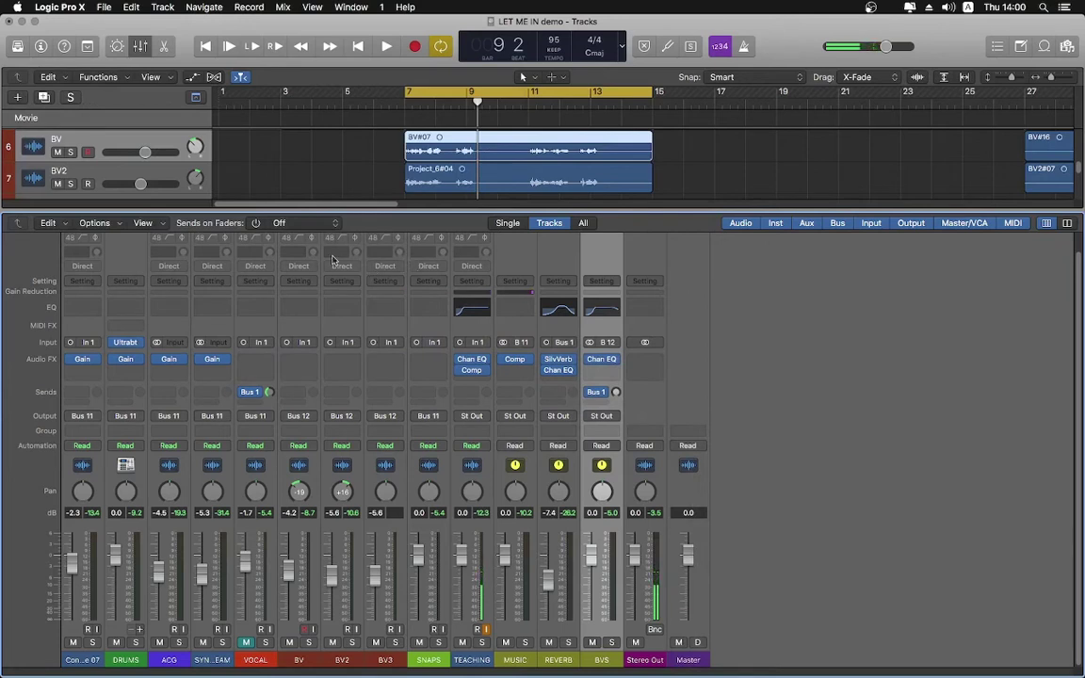
Show the REVERB sends on the faders, set the BVS send to about -7.0 dB, and play back the result
{"action": "left_click", "coordinate": [268, 225]}
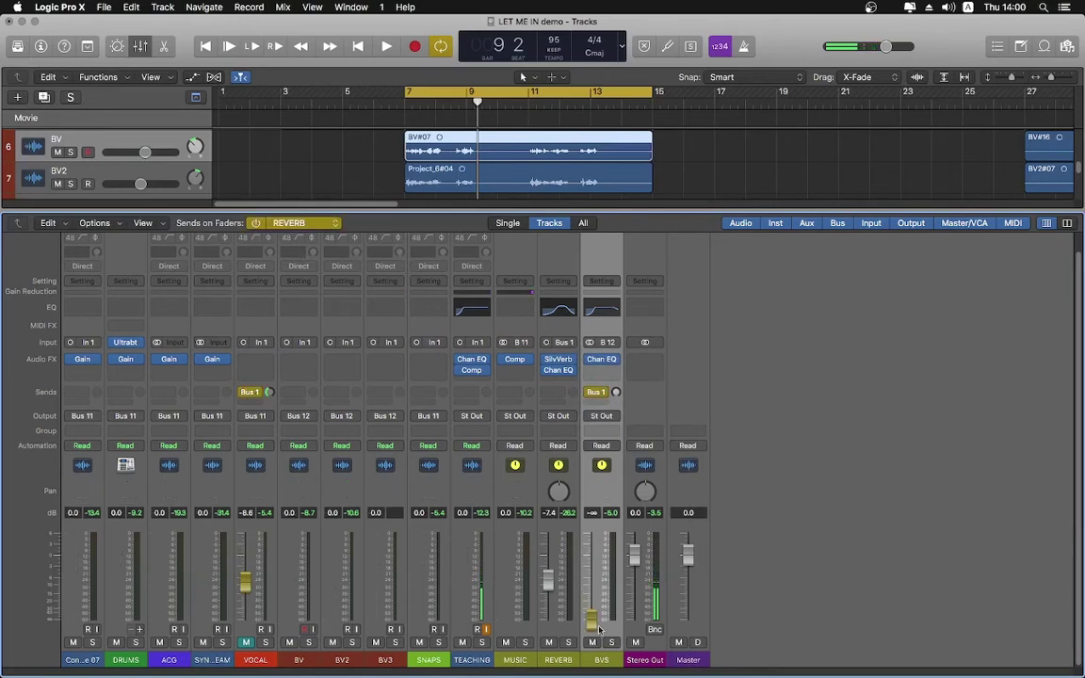
{"action": "left_click_drag", "start_coordinate": [591, 618], "coordinate": [591, 580]}
{"action": "key", "text": "space"}
{"action": "key", "text": "space"}
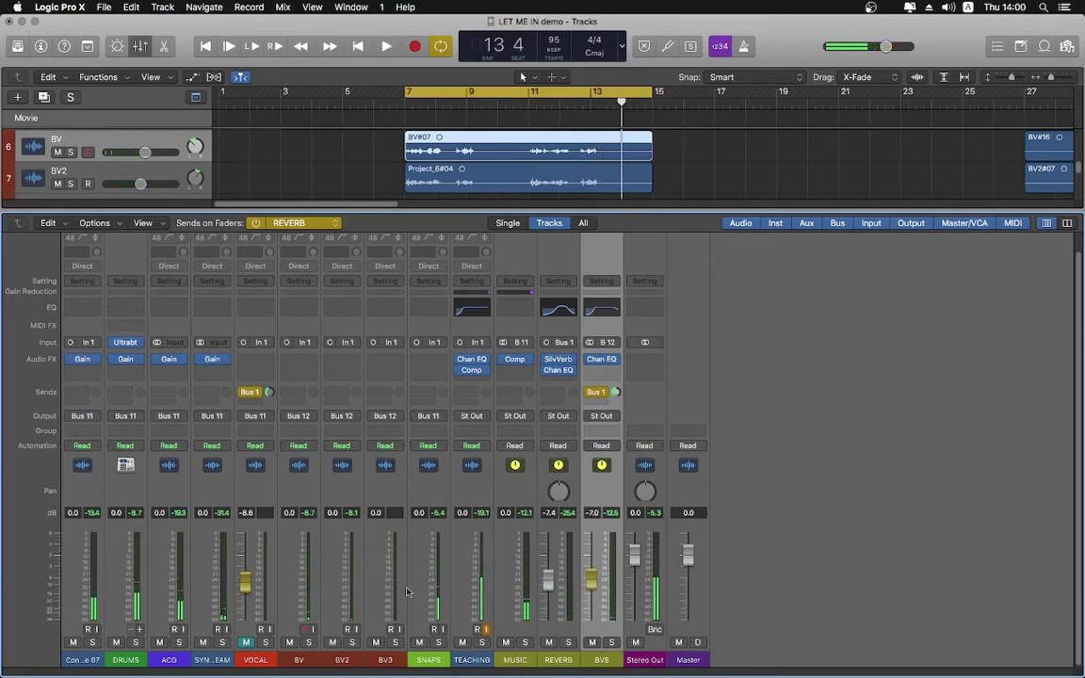
Unmute the VOCAL channel, lower its reverb send to about -9.4 dB, and review the BVS channel's EQ curve
{"action": "left_click", "coordinate": [246, 642]}
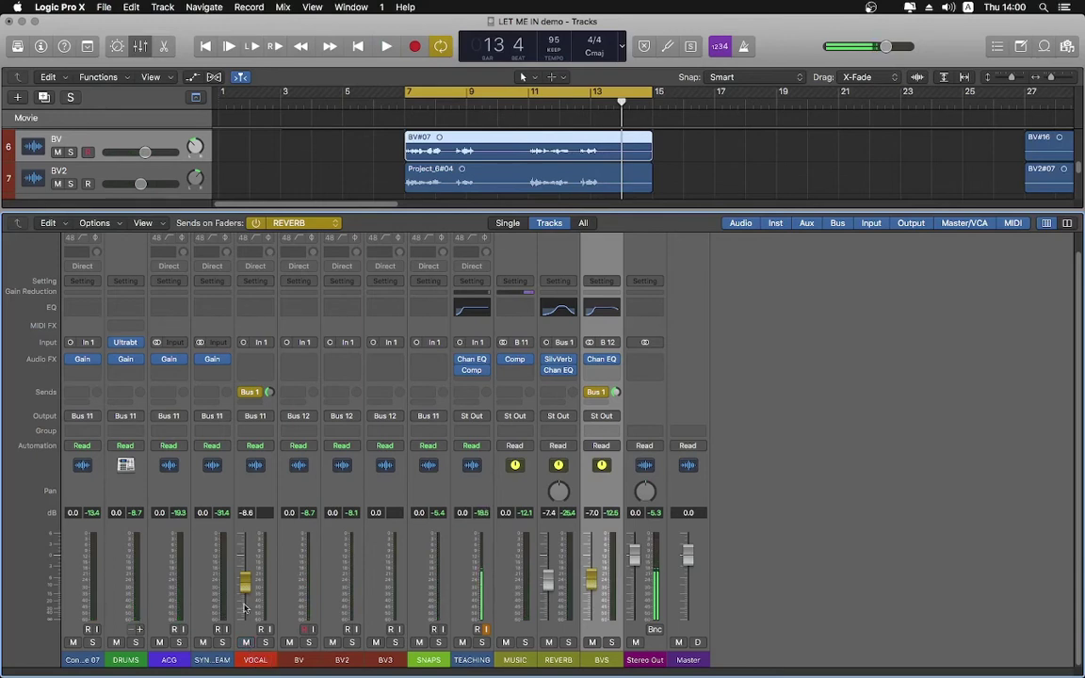
{"action": "left_click_drag", "start_coordinate": [246, 588], "coordinate": [247, 591]}
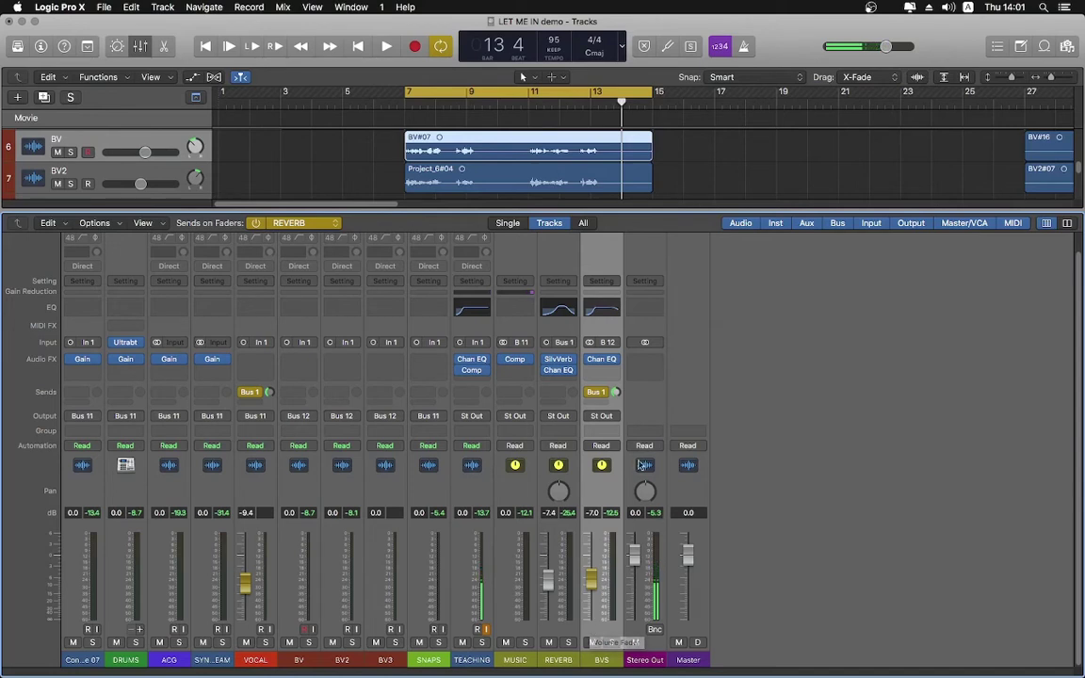
{"action": "left_click", "coordinate": [601, 359]}
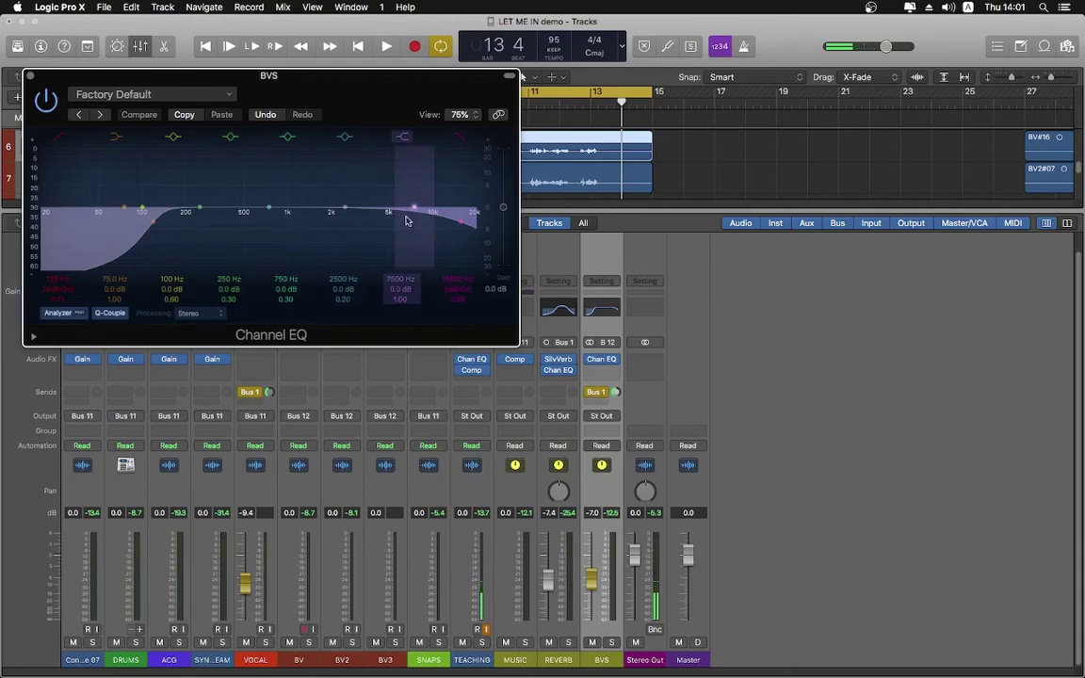
{"action": "left_click", "coordinate": [31, 76]}
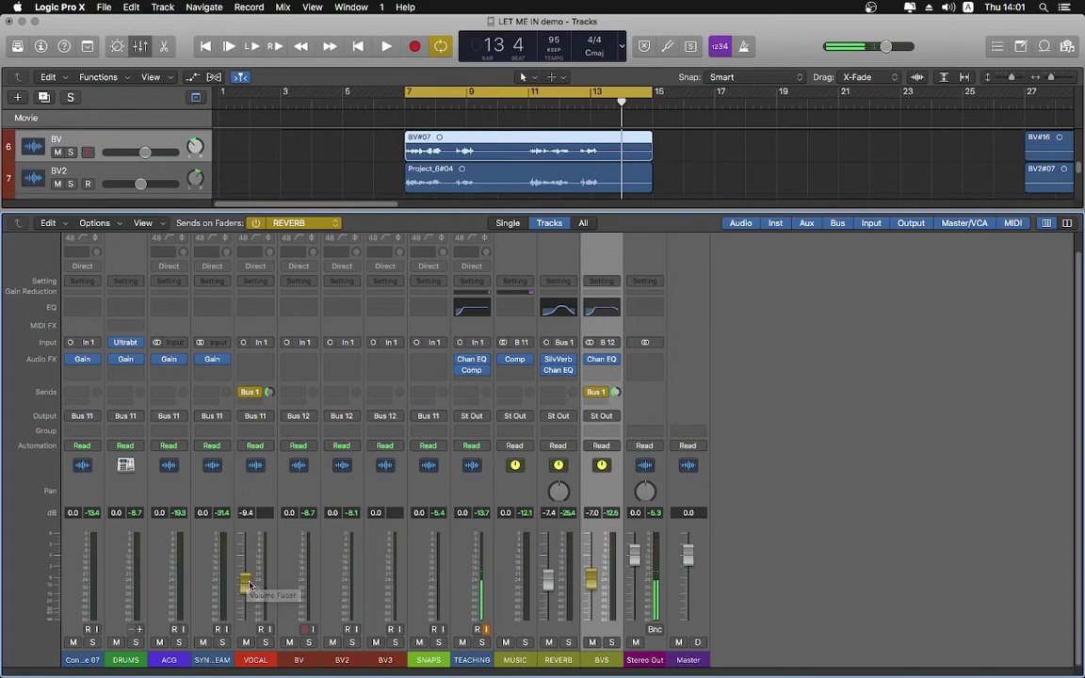
Lower the VOCAL channel's reverb send to about -11.4 dB and listen to it in the full mix
{"action": "key", "text": "space"}
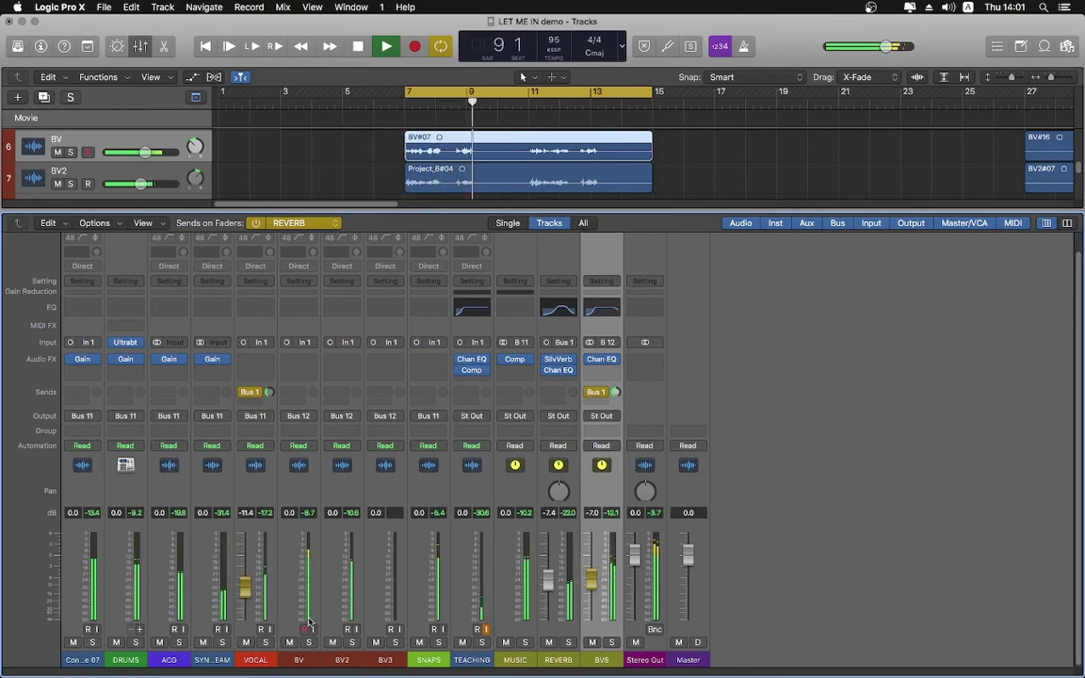
{"action": "left_click", "coordinate": [478, 629]}
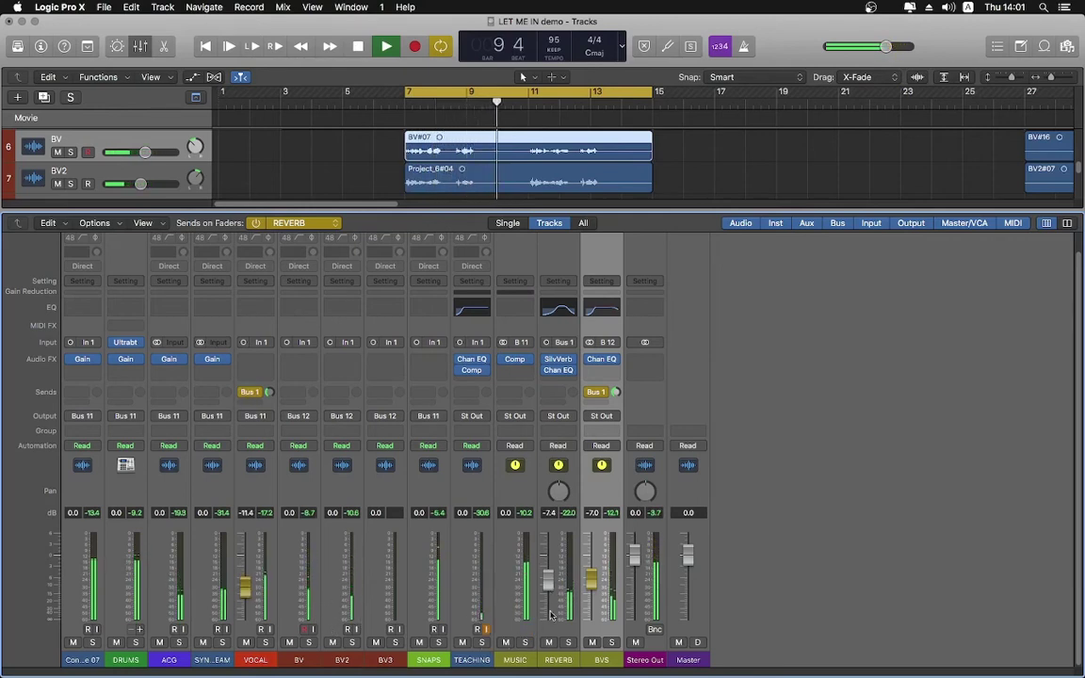
{"action": "key", "text": "space"}
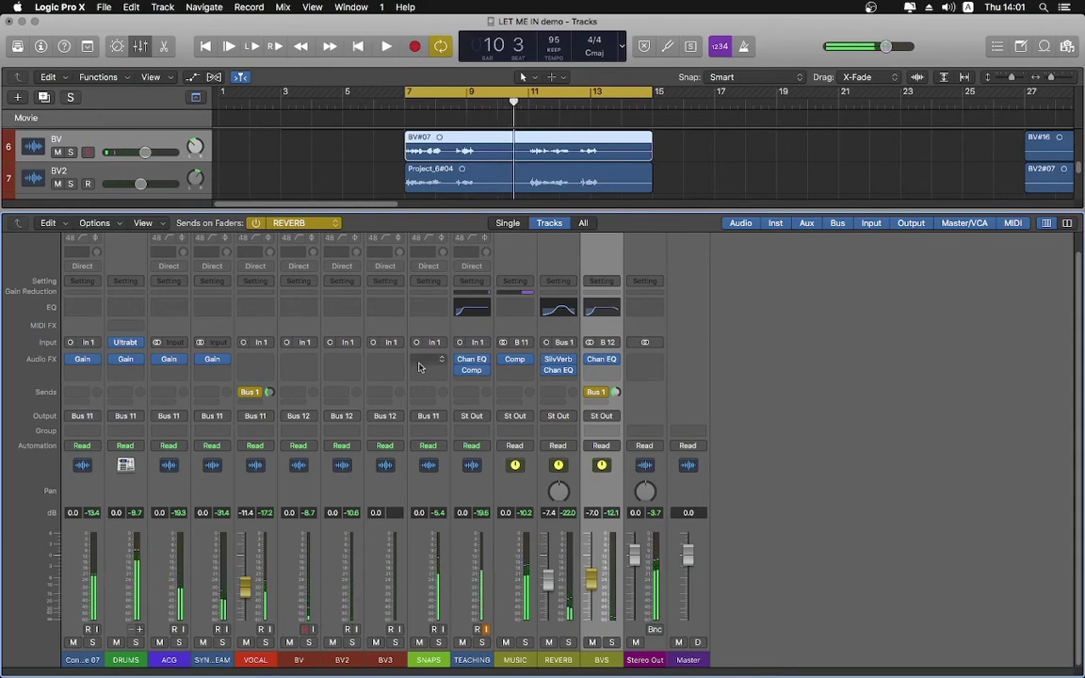
Turn off Sends on Faders, lower the BVS channel's volume to about -7.8 dB, and listen to the balance
{"action": "left_click", "coordinate": [297, 223]}
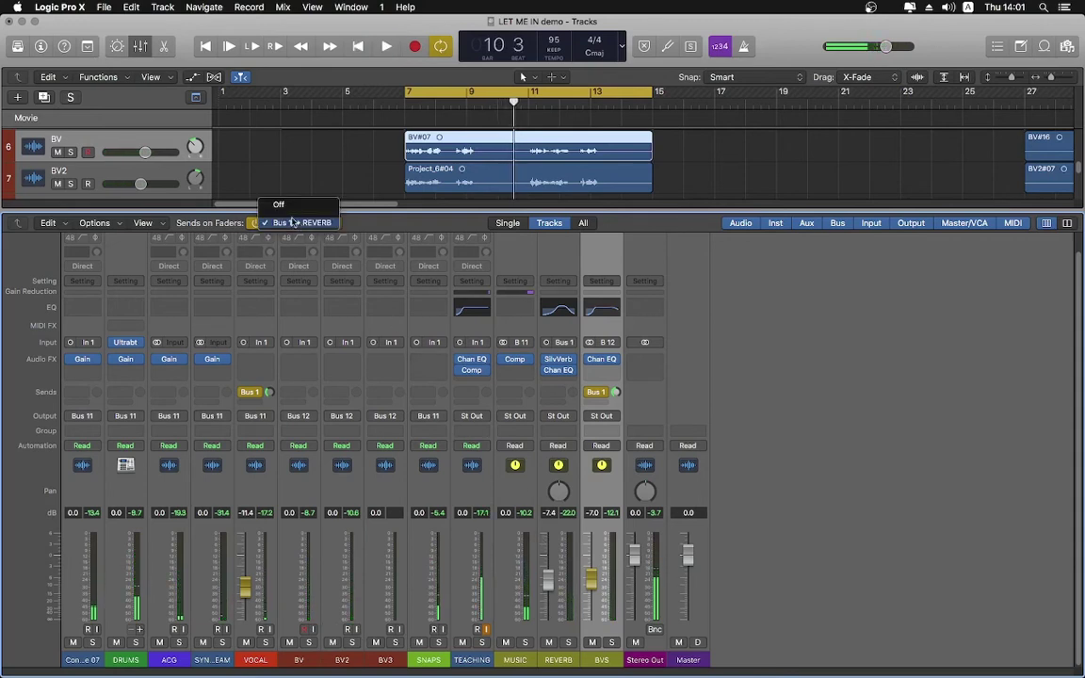
{"action": "left_click", "coordinate": [231, 205]}
{"action": "left_click", "coordinate": [254, 225]}
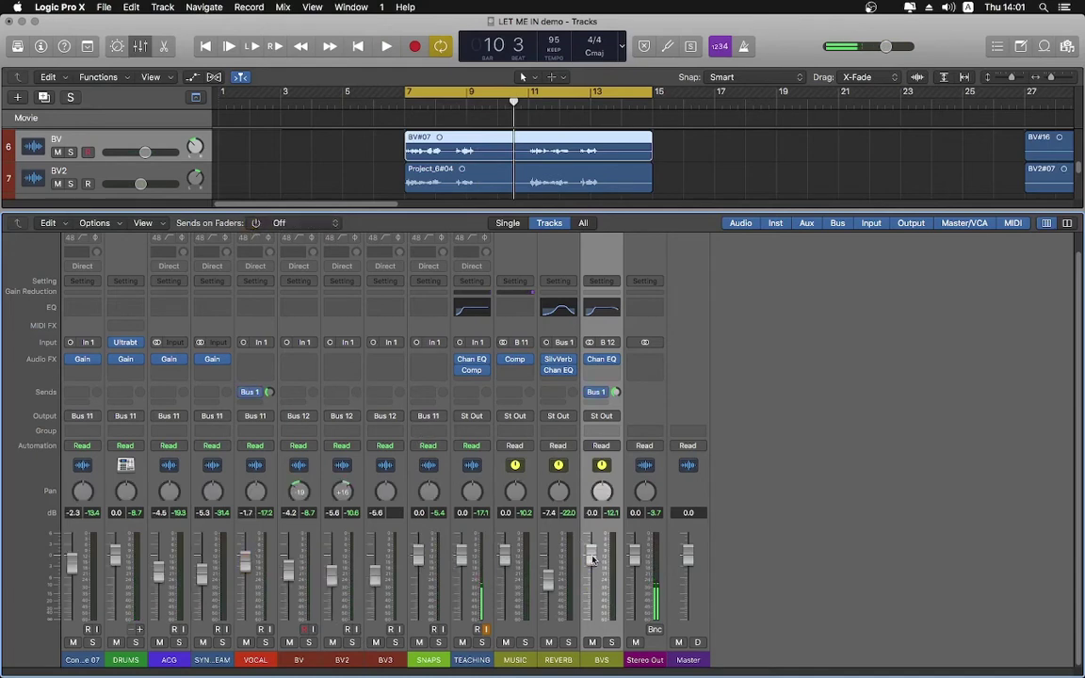
{"action": "left_click_drag", "start_coordinate": [591, 558], "coordinate": [592, 586]}
{"action": "key", "text": "space"}
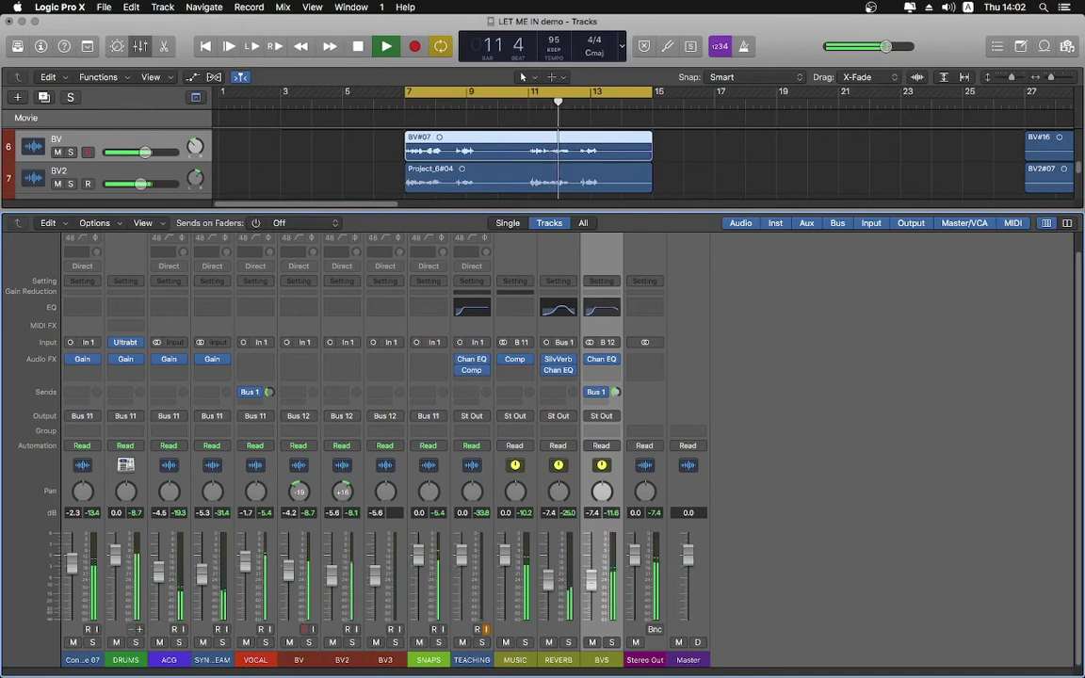
{"action": "left_click_drag", "start_coordinate": [592, 586], "coordinate": [593, 587]}
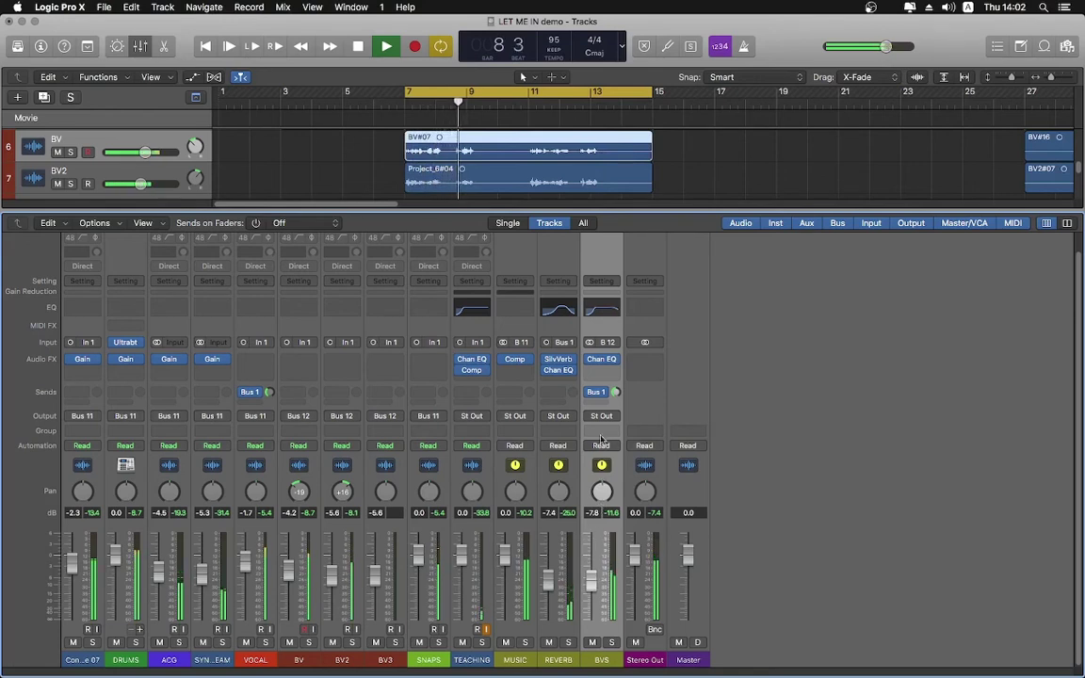
{"action": "key", "text": "space"}
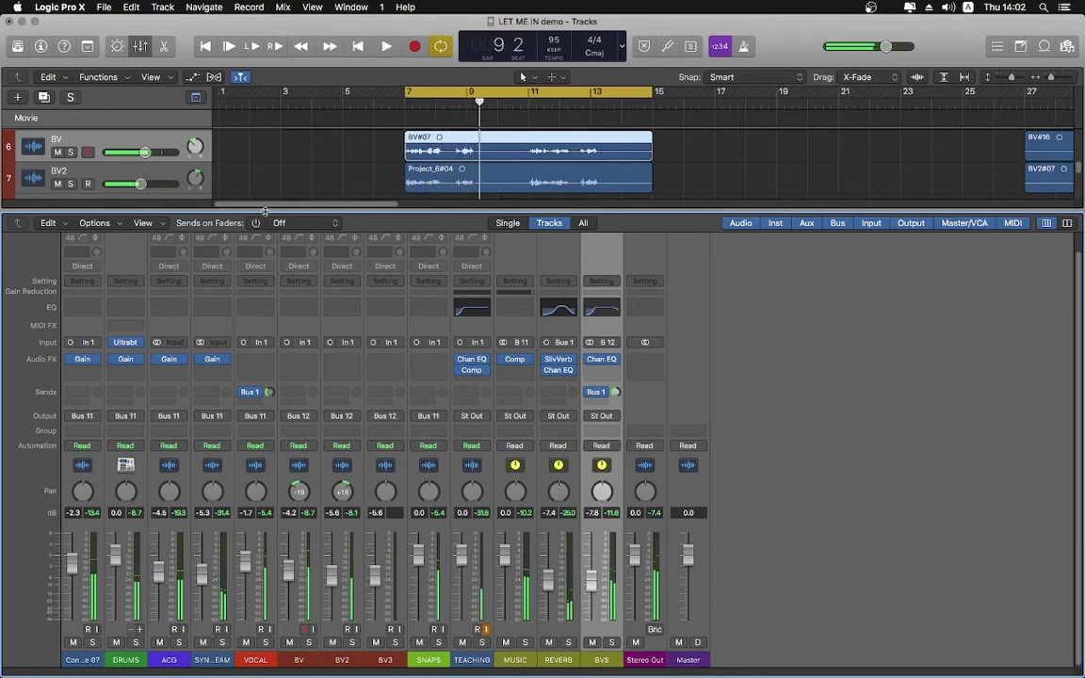
Show the REVERB sends on the faders, raise the BVS send to about -5.3 dB, and play back the mix
{"action": "left_click", "coordinate": [255, 222]}
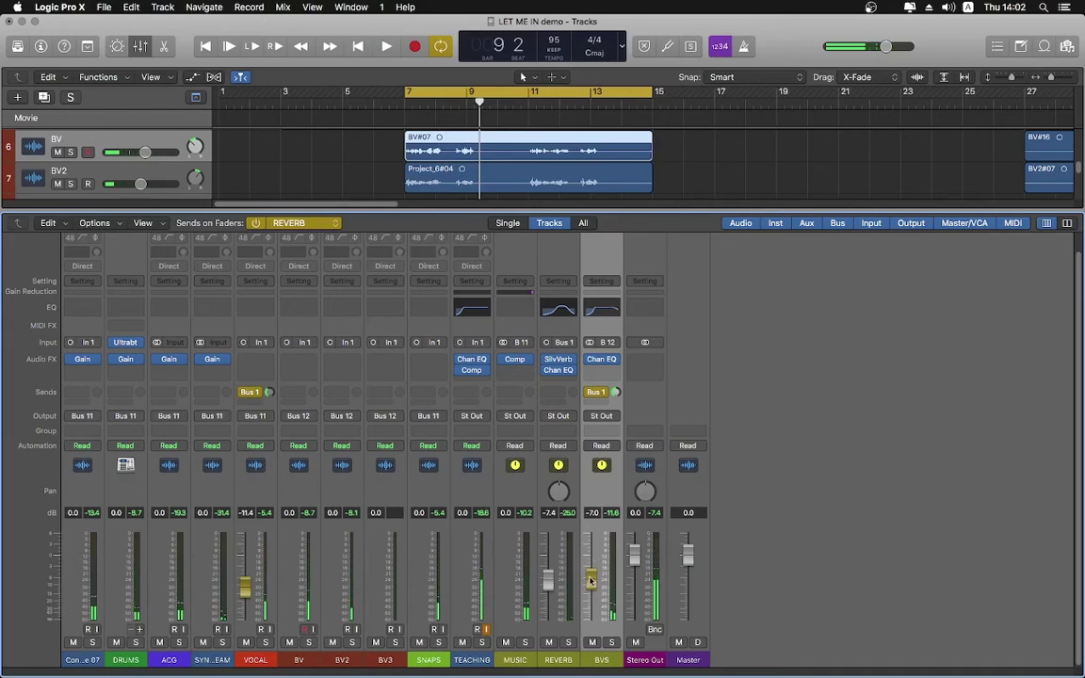
{"action": "left_click_drag", "start_coordinate": [591, 581], "coordinate": [591, 575]}
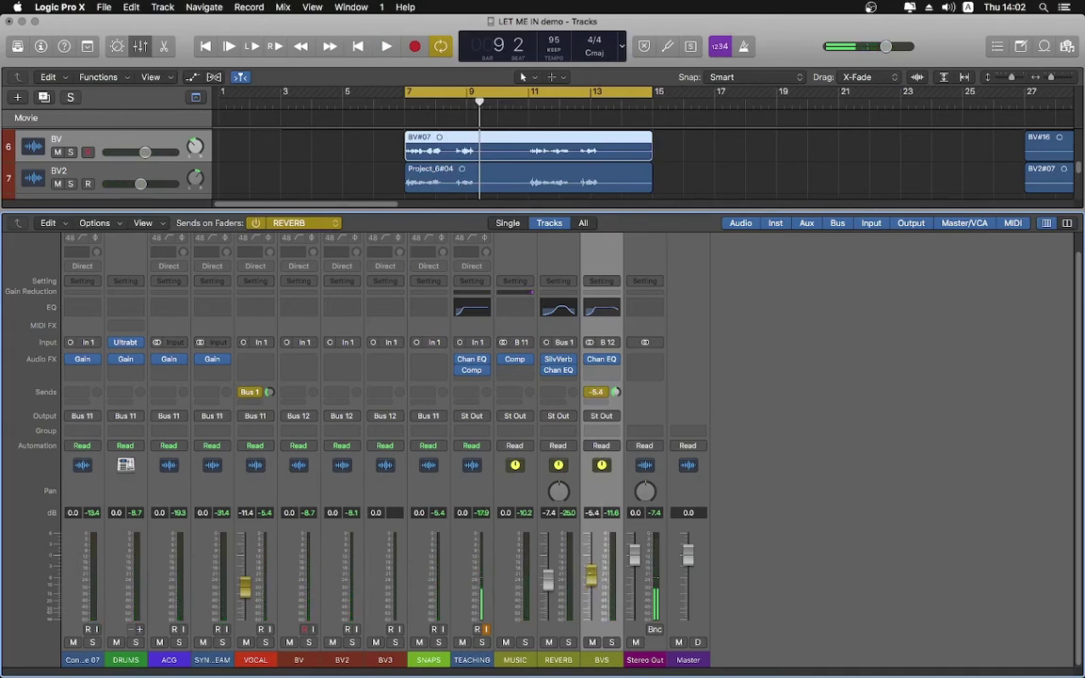
{"action": "key", "text": "space"}
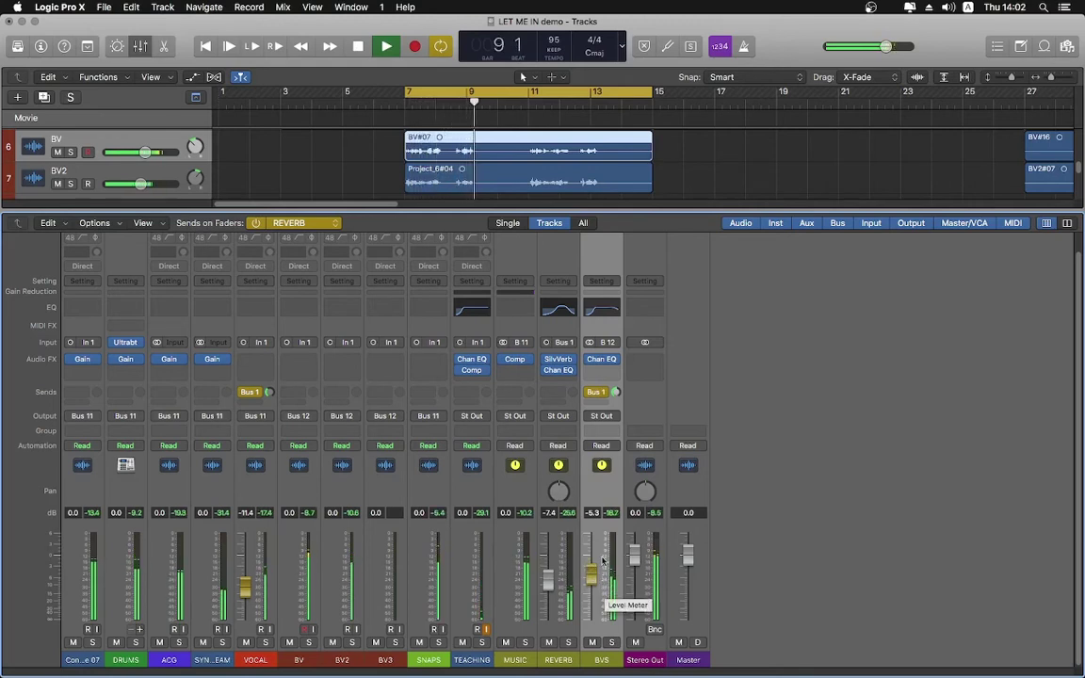
{"action": "key", "text": "space"}
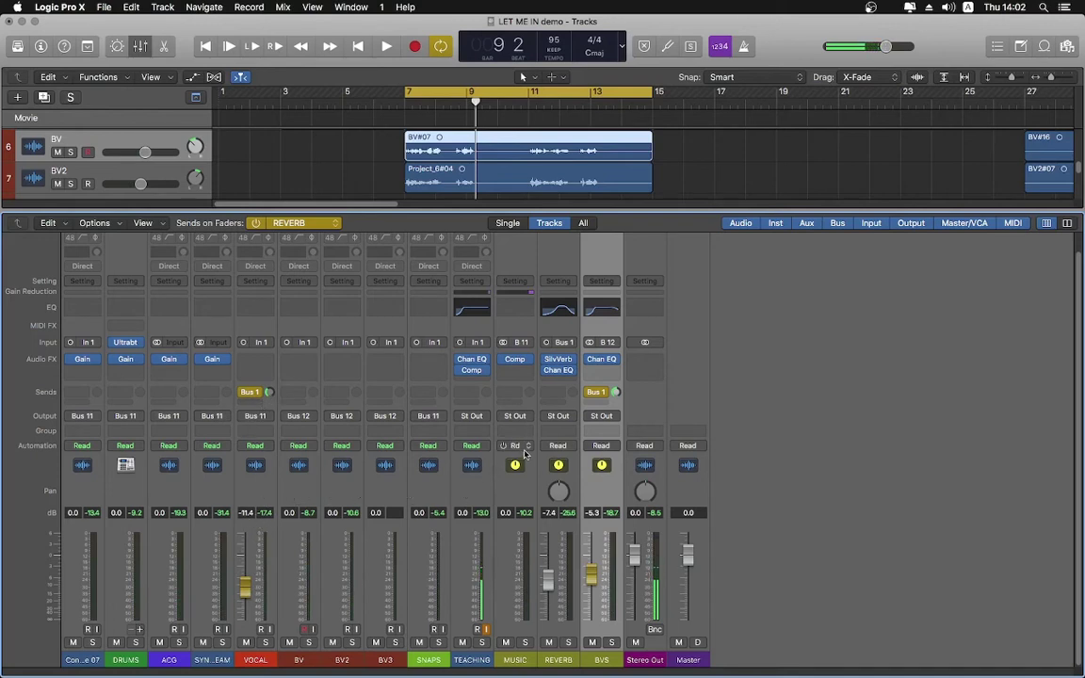
Add a Bus 2 send to the VOCAL channel and name its new aux channel DEALY
{"action": "left_click", "coordinate": [250, 404]}
{"action": "mouse_move", "coordinate": [273, 420]}
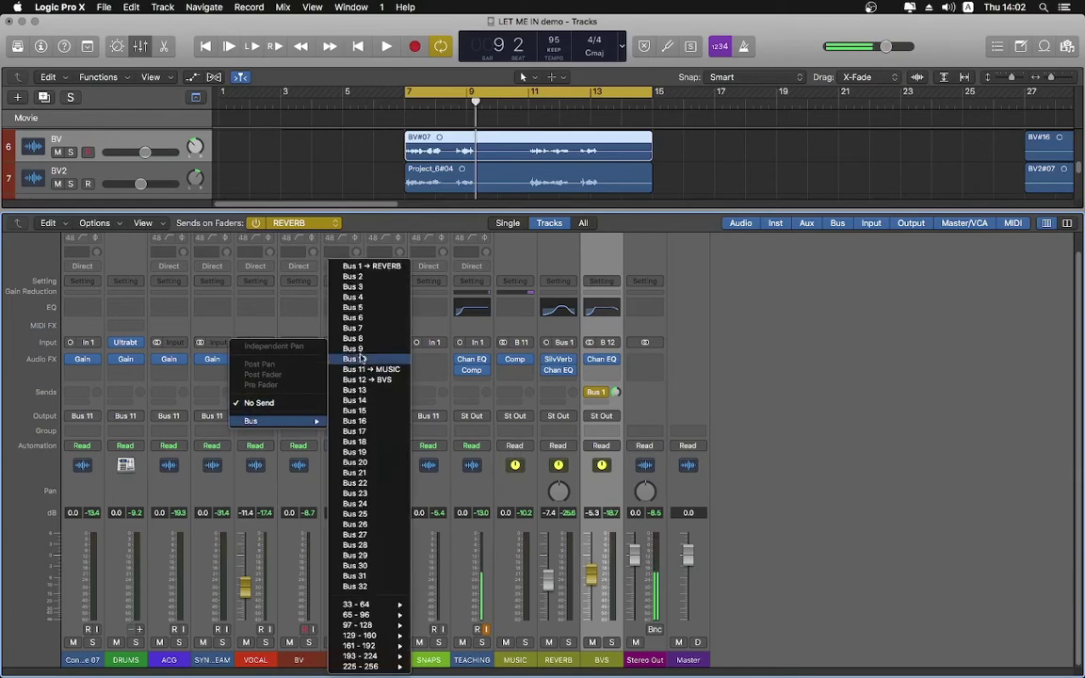
{"action": "left_click", "coordinate": [354, 276]}
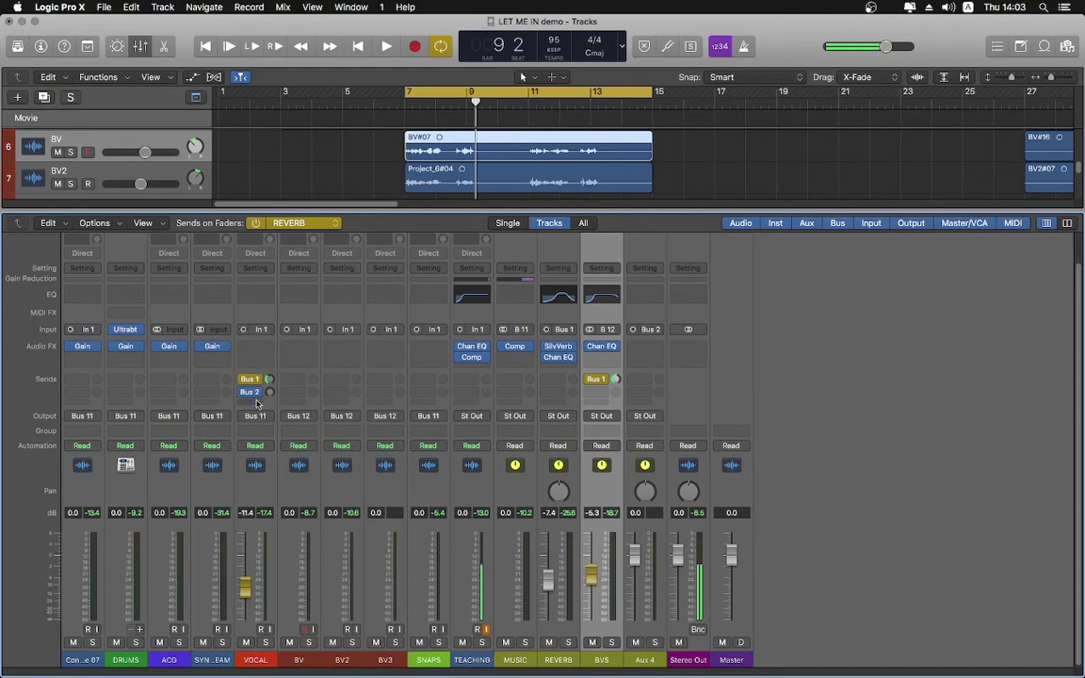
{"action": "double_click", "coordinate": [645, 660]}
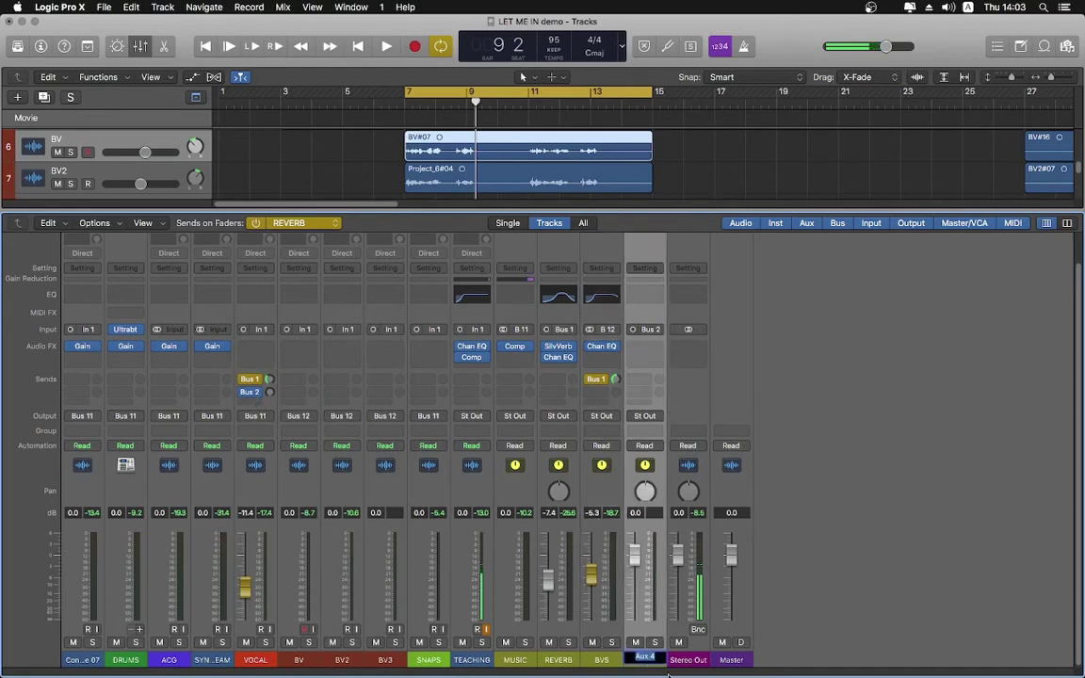
{"action": "type", "text": "DEALY"}
{"action": "key", "text": "Return"}
Insert a Mono->Stereo Stereo Delay on the DEALY channel
{"action": "left_click", "coordinate": [656, 349]}
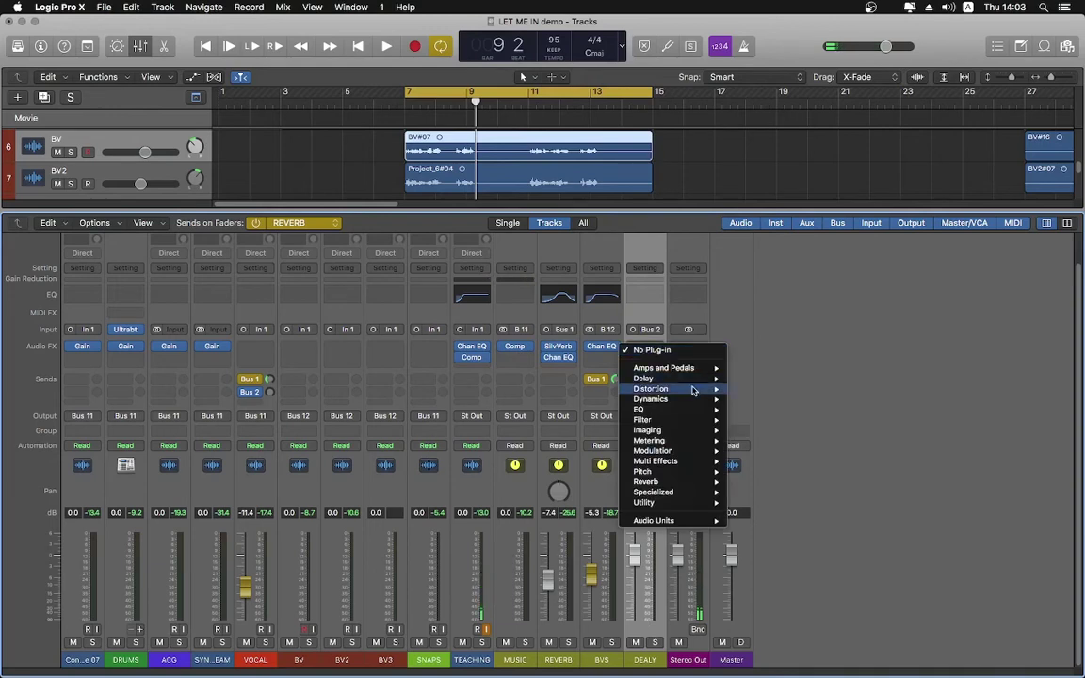
{"action": "mouse_move", "coordinate": [664, 378]}
{"action": "mouse_move", "coordinate": [794, 415]}
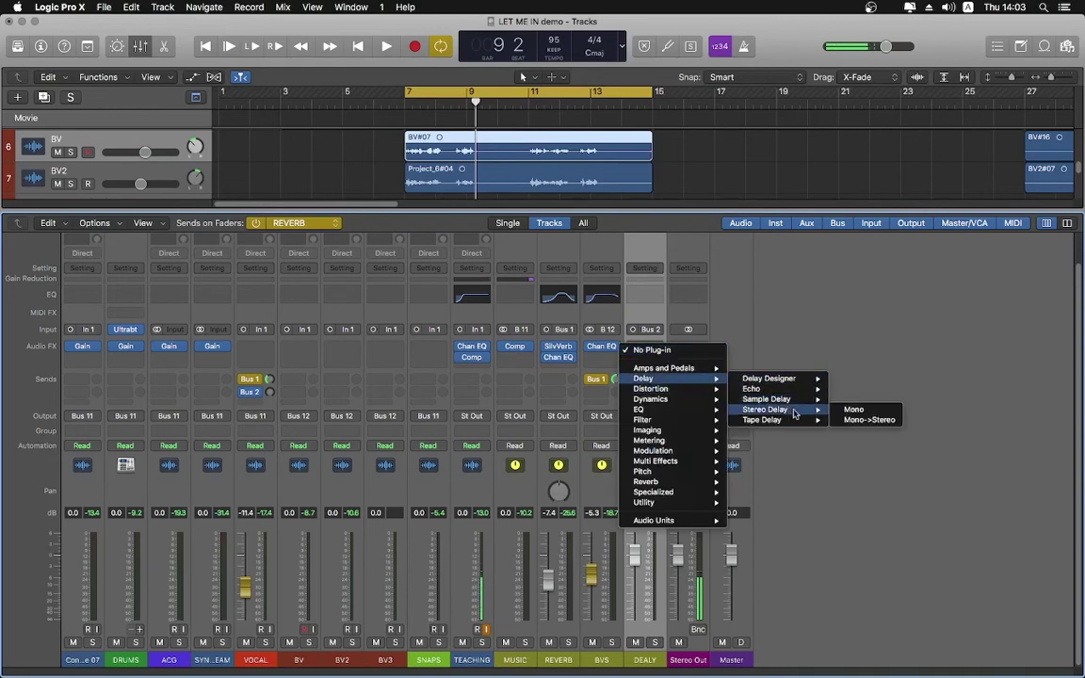
{"action": "left_click", "coordinate": [862, 419]}
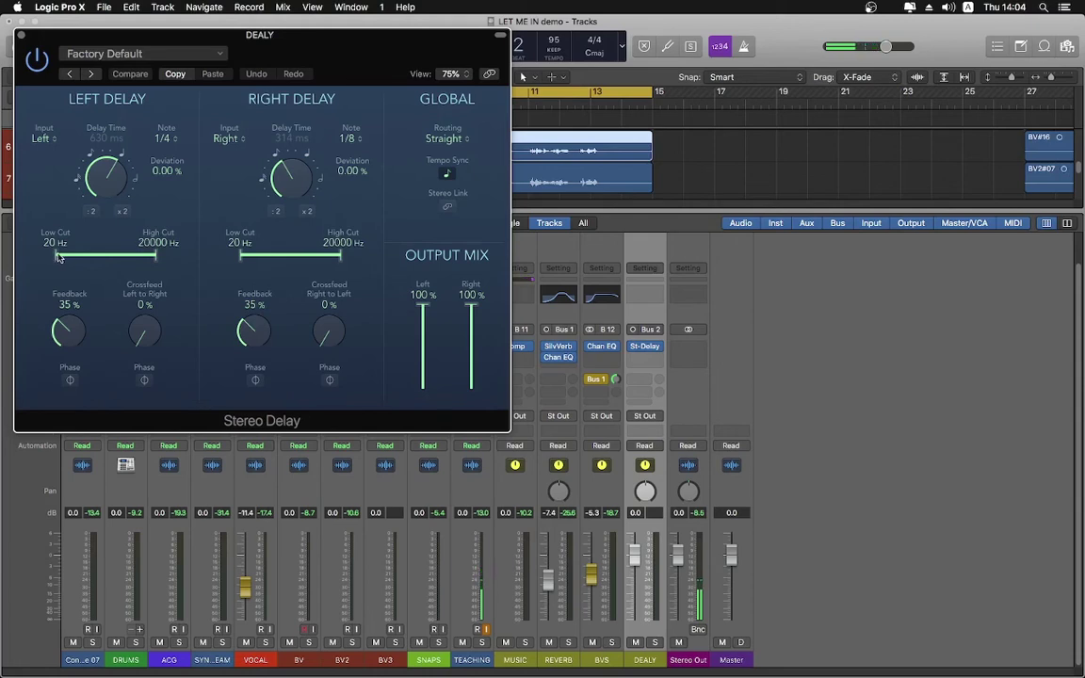
Try raising the left delay's low cut to 110 Hz and lowering its high cut, restoring both to their defaults
{"action": "mouse_move", "coordinate": [56, 257]}
{"action": "left_mouse_down"}
{"action": "mouse_move", "coordinate": [75, 256]}
{"action": "mouse_move", "coordinate": [42, 261]}
{"action": "mouse_move", "coordinate": [77, 256]}
{"action": "left_mouse_up"}
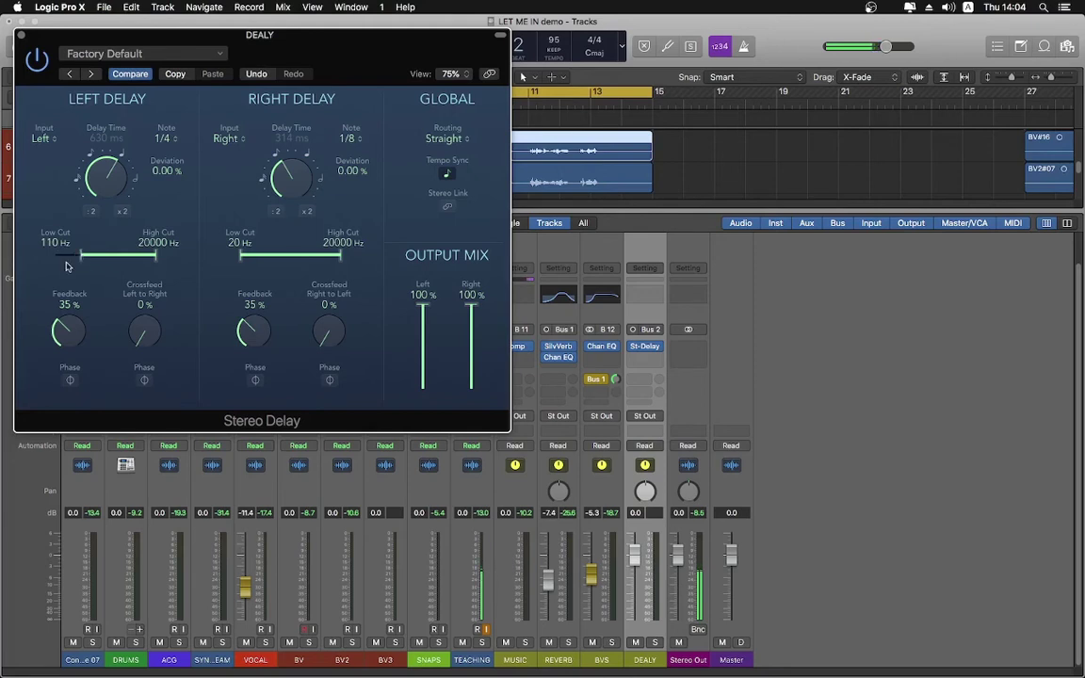
{"action": "left_click_drag", "start_coordinate": [79, 256], "coordinate": [24, 267]}
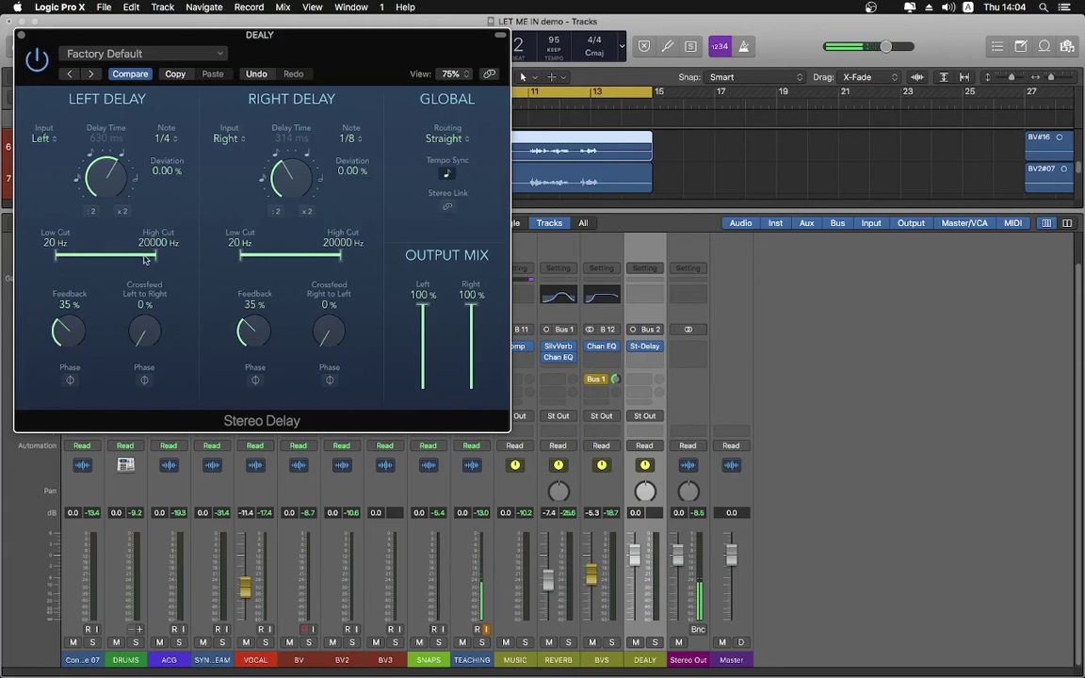
{"action": "left_click_drag", "start_coordinate": [156, 256], "coordinate": [139, 255]}
{"action": "left_click", "coordinate": [136, 256], "text": "alt"}
Load the 1\4 Note Triplet preset in the Stereo Delay and insert a Channel EQ after it on the DEALY channel
{"action": "left_click", "coordinate": [198, 55]}
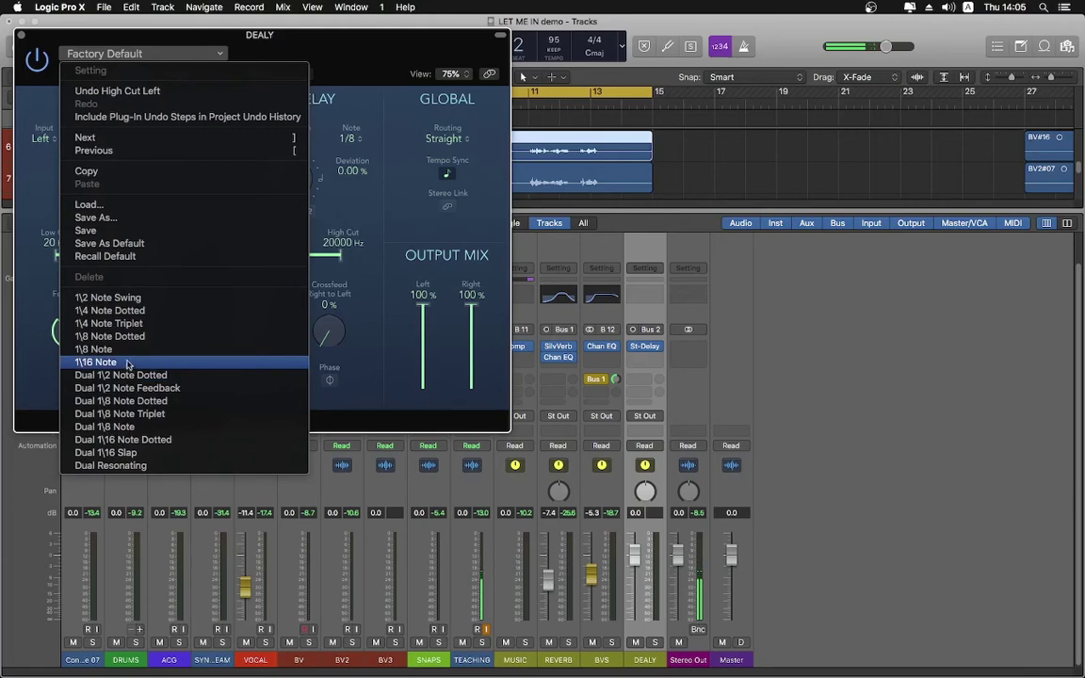
{"action": "left_click", "coordinate": [121, 323]}
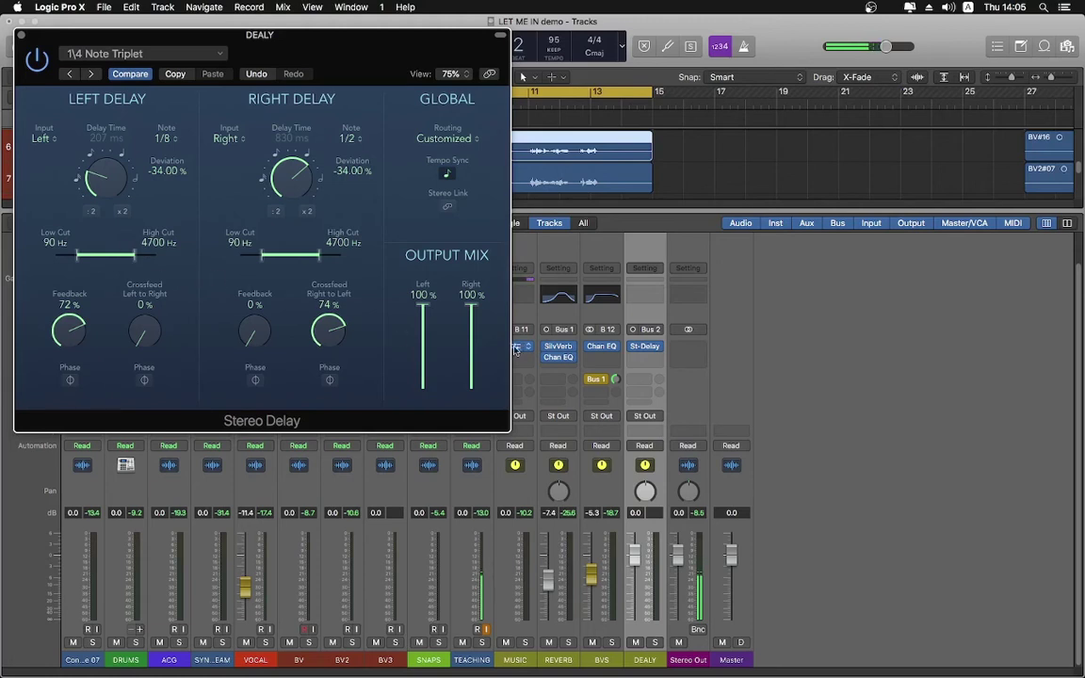
{"action": "left_click", "coordinate": [650, 361]}
{"action": "mouse_move", "coordinate": [709, 420]}
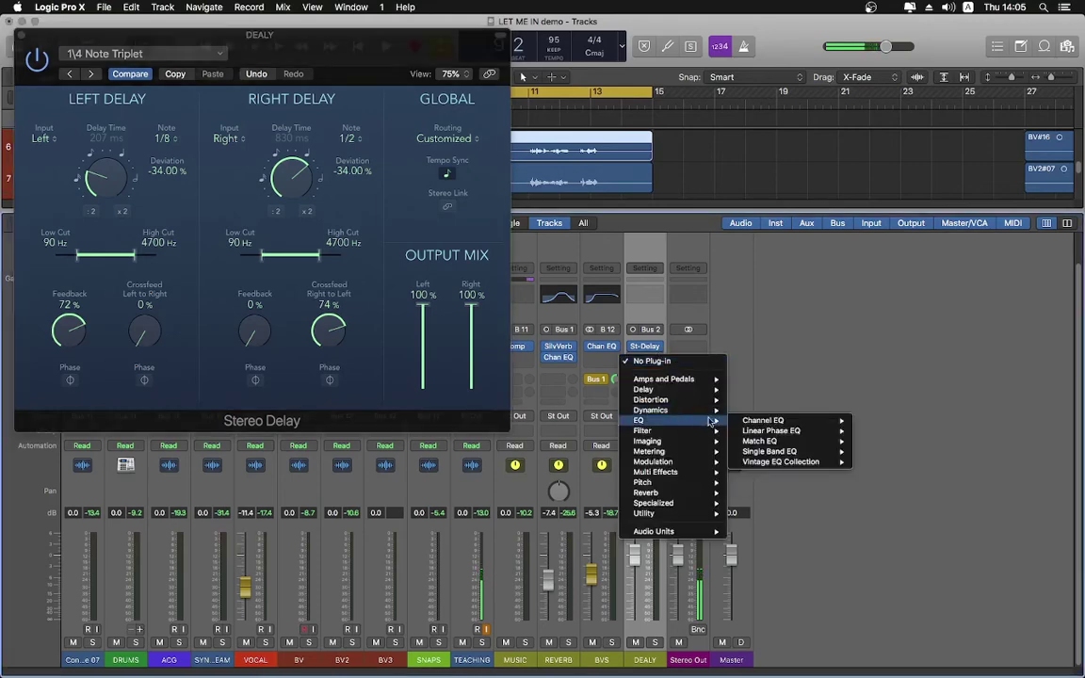
{"action": "left_click", "coordinate": [759, 421]}
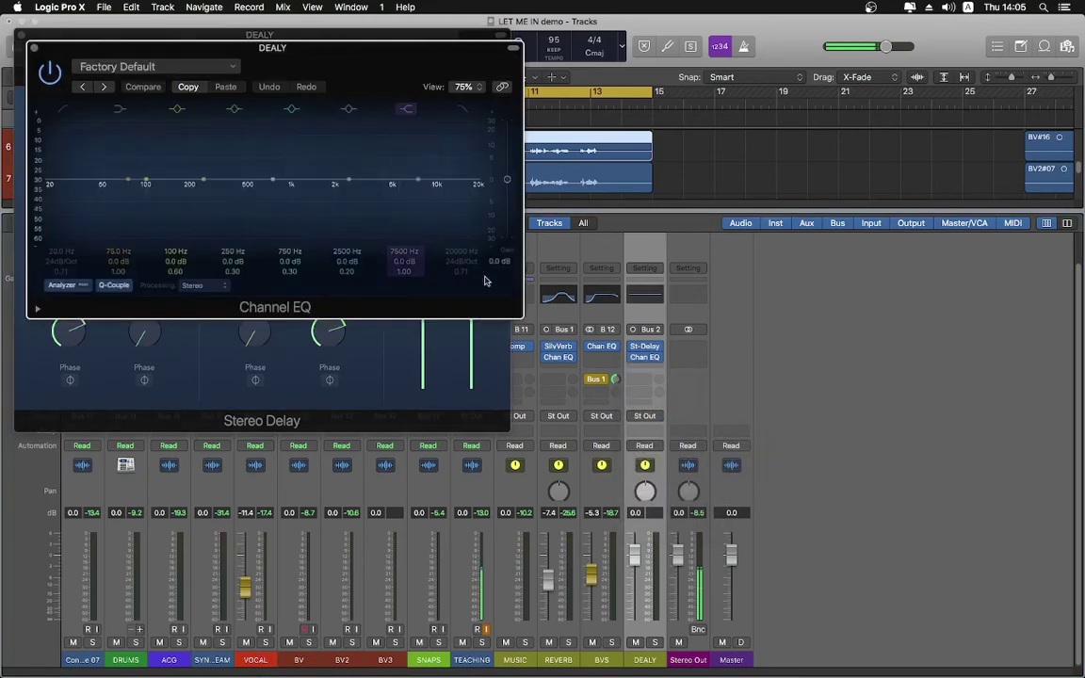
{"action": "left_click_drag", "start_coordinate": [296, 67], "coordinate": [684, 53]}
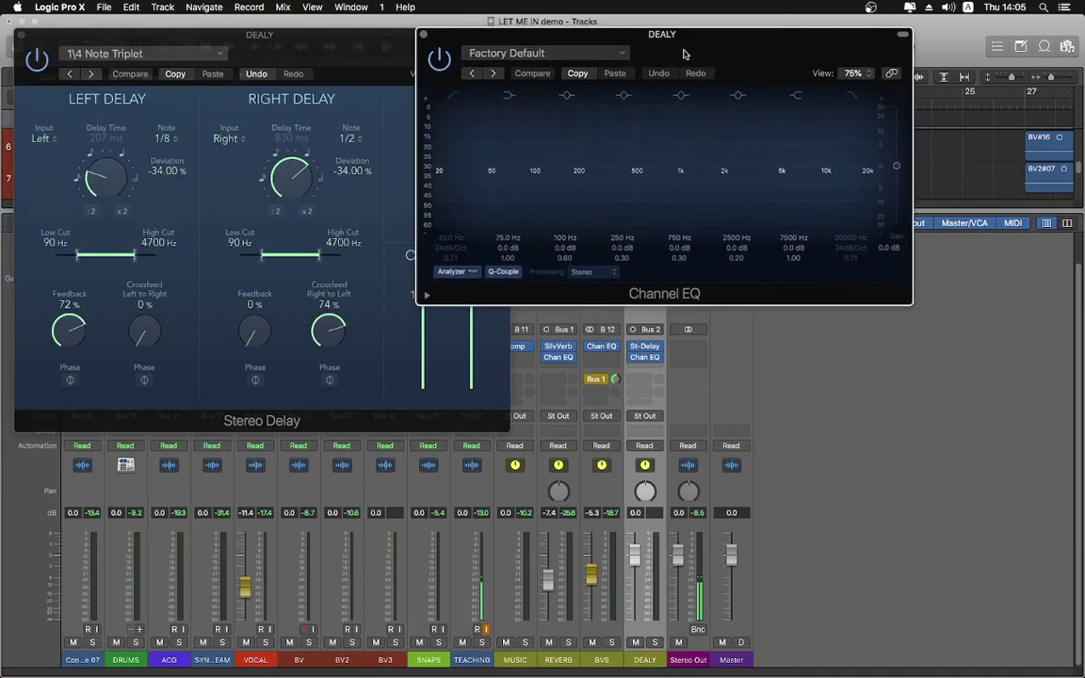
Enable the DEALY EQ's low cut at 90 Hz and its high cut at 4700 Hz
{"action": "left_click", "coordinate": [461, 193]}
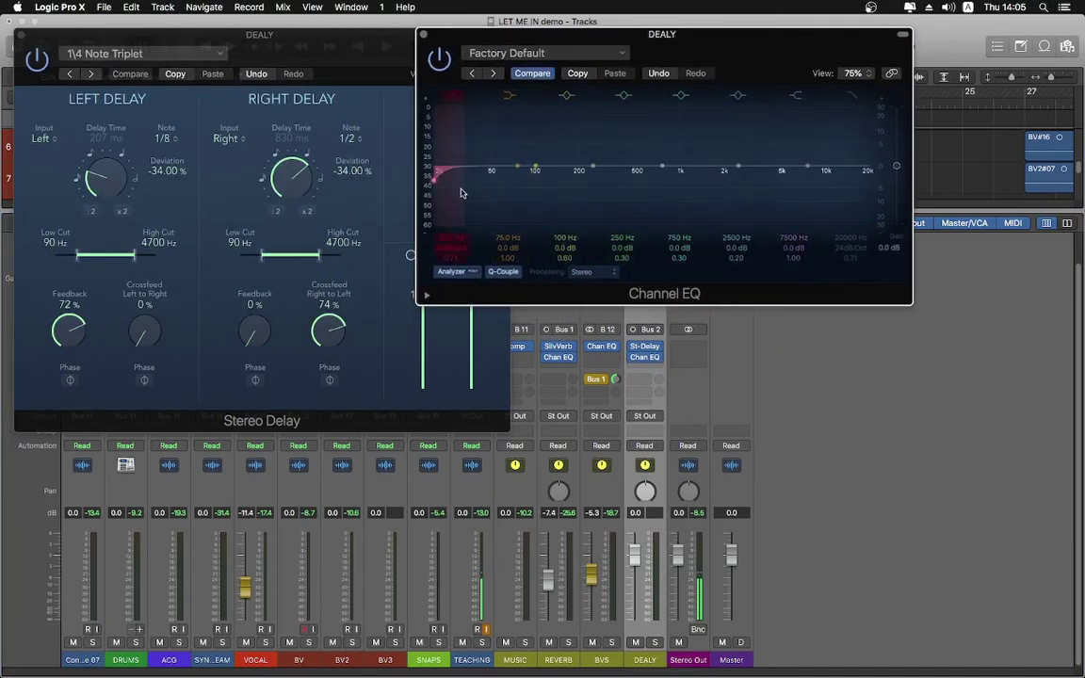
{"action": "double_click", "coordinate": [448, 238]}
{"action": "type", "text": "90"}
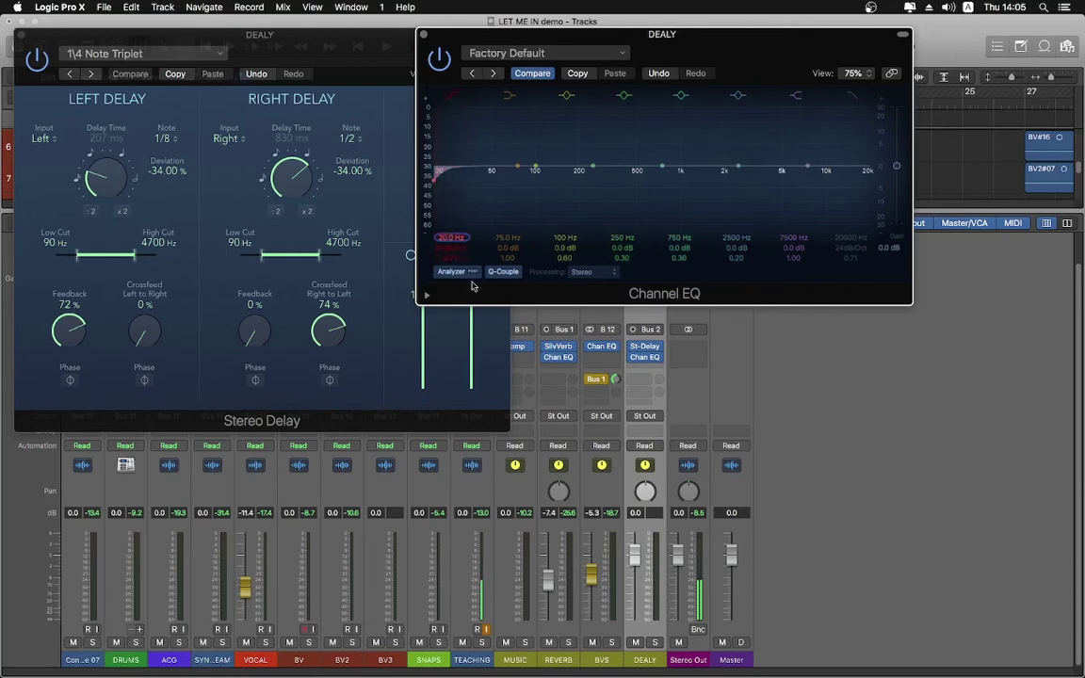
{"action": "key", "text": "Return"}
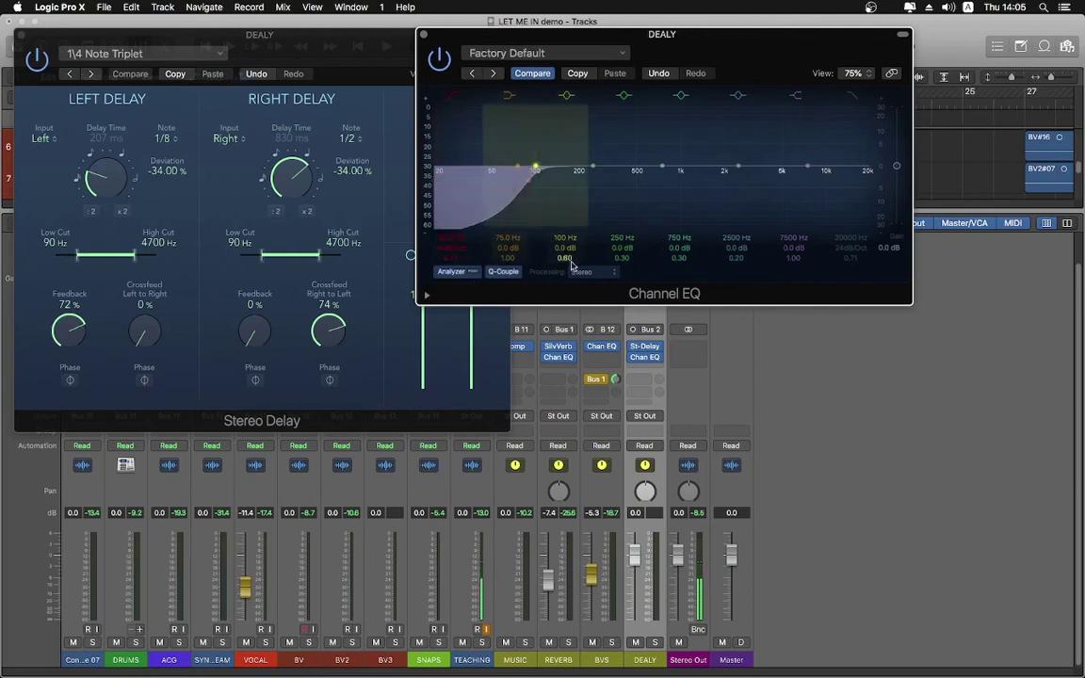
{"action": "left_click", "coordinate": [853, 95]}
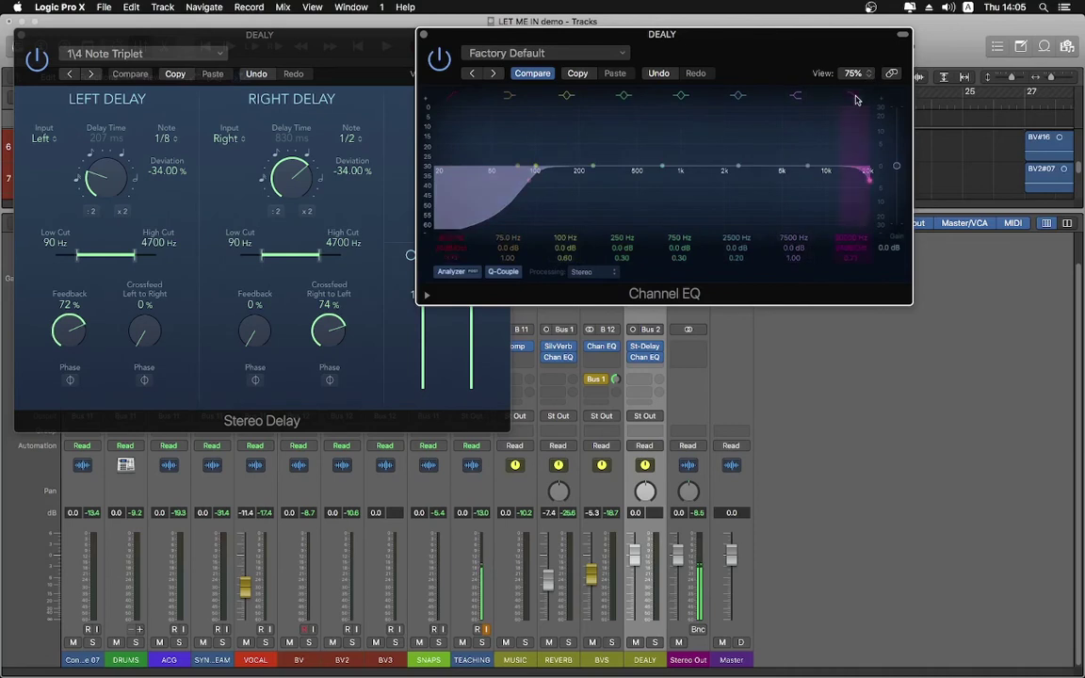
{"action": "double_click", "coordinate": [851, 238]}
{"action": "type", "text": "4700"}
{"action": "key", "text": "Return"}
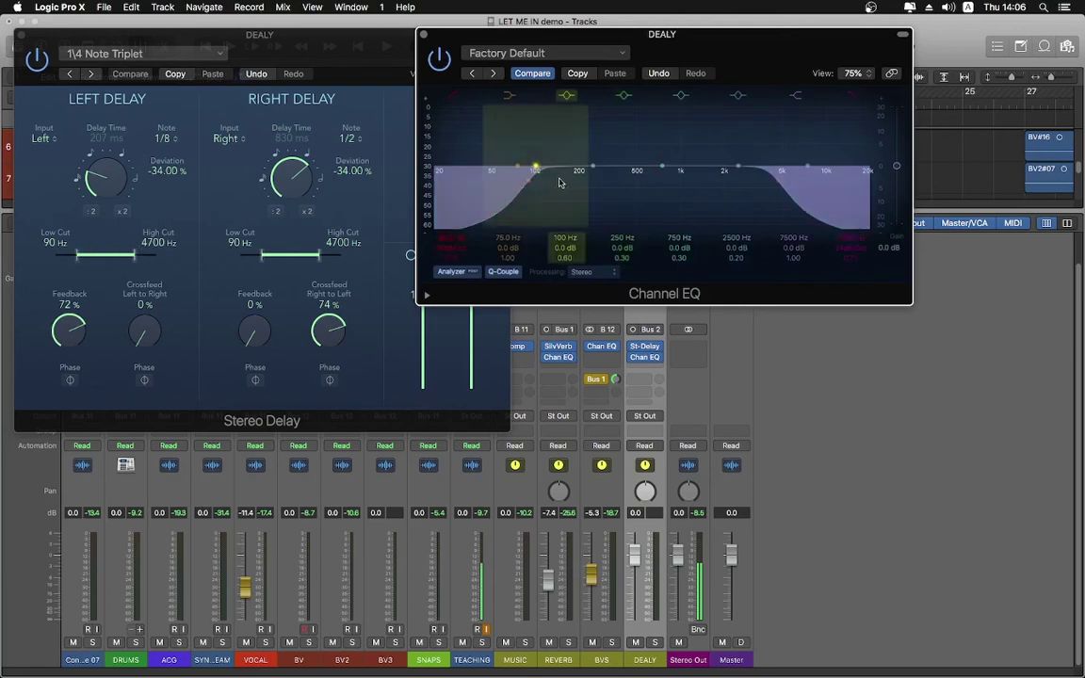
Try boosting the DEALY EQ about 2.5 dB near 630 Hz and about 8.5 dB at 2500 Hz, flattening each band again
{"action": "left_click_drag", "start_coordinate": [663, 169], "coordinate": [649, 156]}
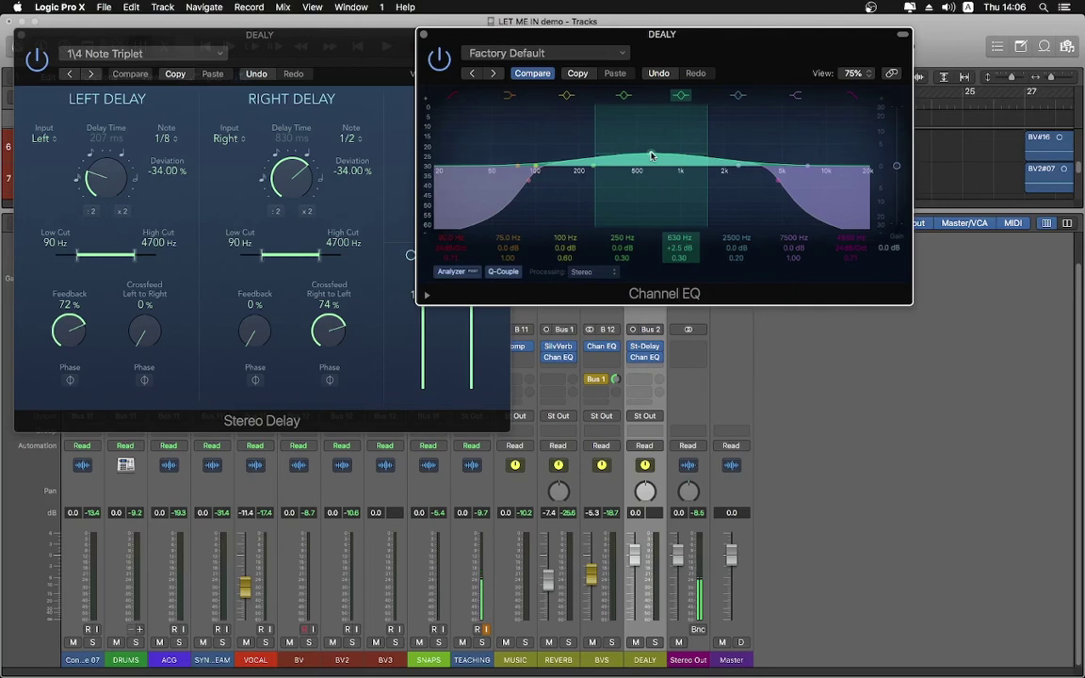
{"action": "left_click_drag", "start_coordinate": [651, 156], "coordinate": [649, 165]}
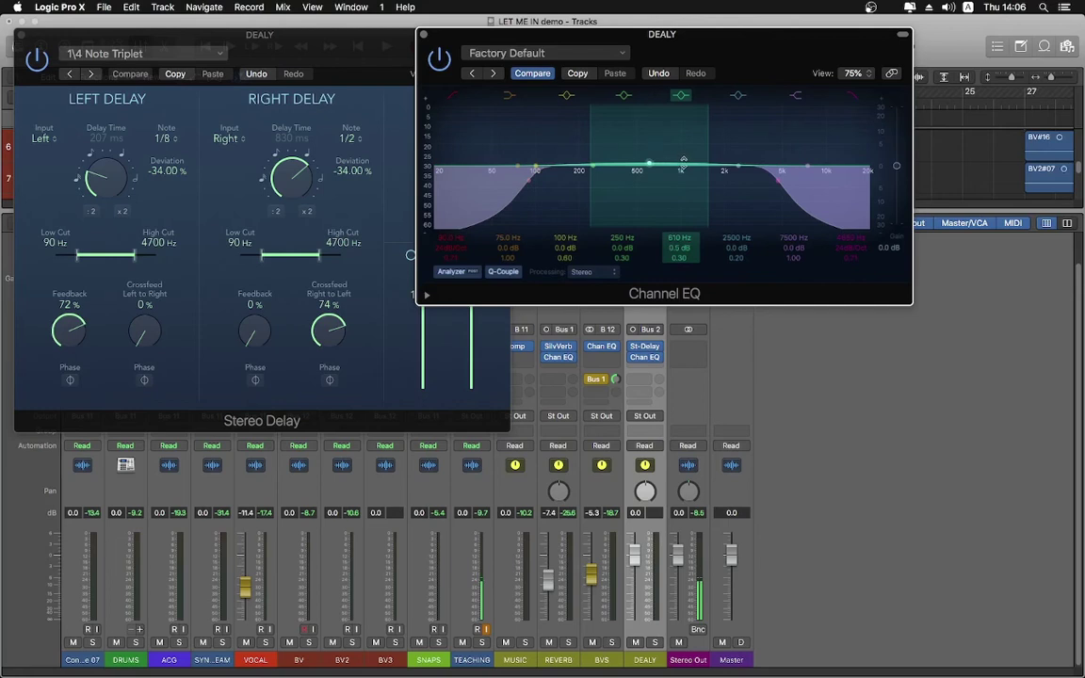
{"action": "left_click_drag", "start_coordinate": [738, 168], "coordinate": [740, 146]}
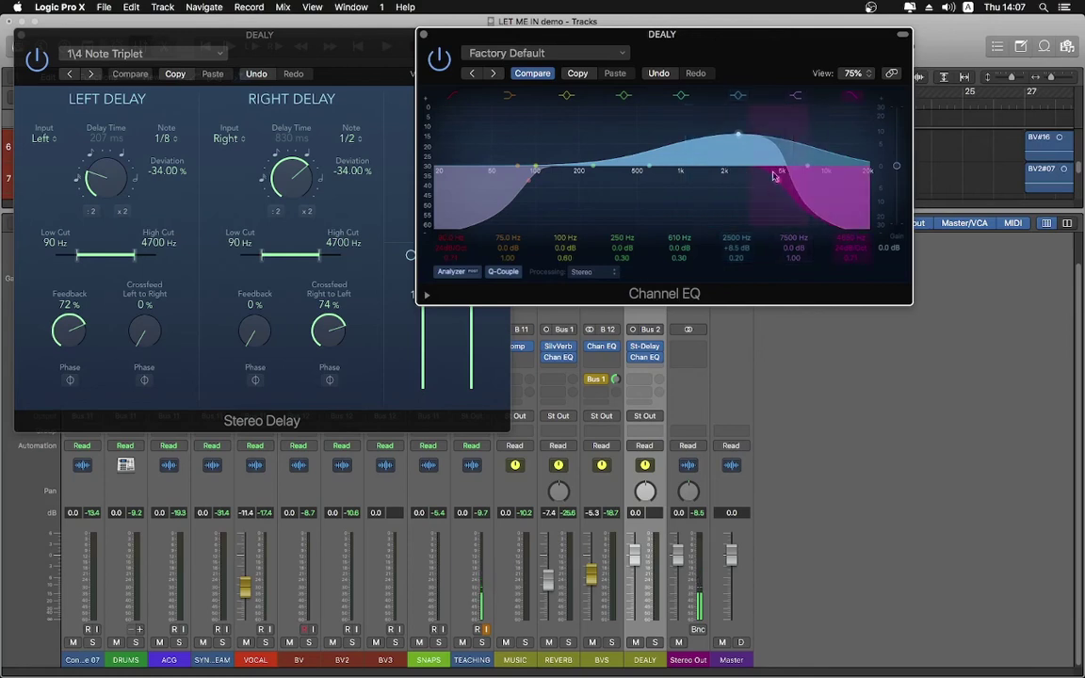
{"action": "left_click", "coordinate": [748, 166], "text": "alt"}
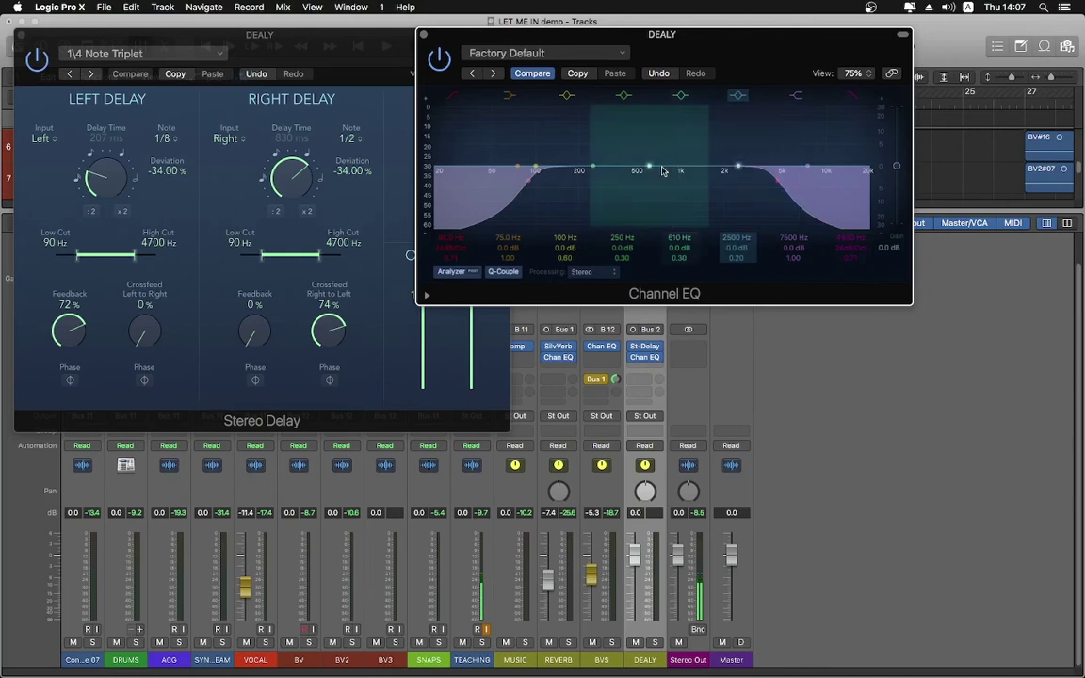
Boost the DEALY EQ's middle band by about 4.0 dB at about 570 Hz
{"action": "left_click_drag", "start_coordinate": [649, 171], "coordinate": [645, 157]}
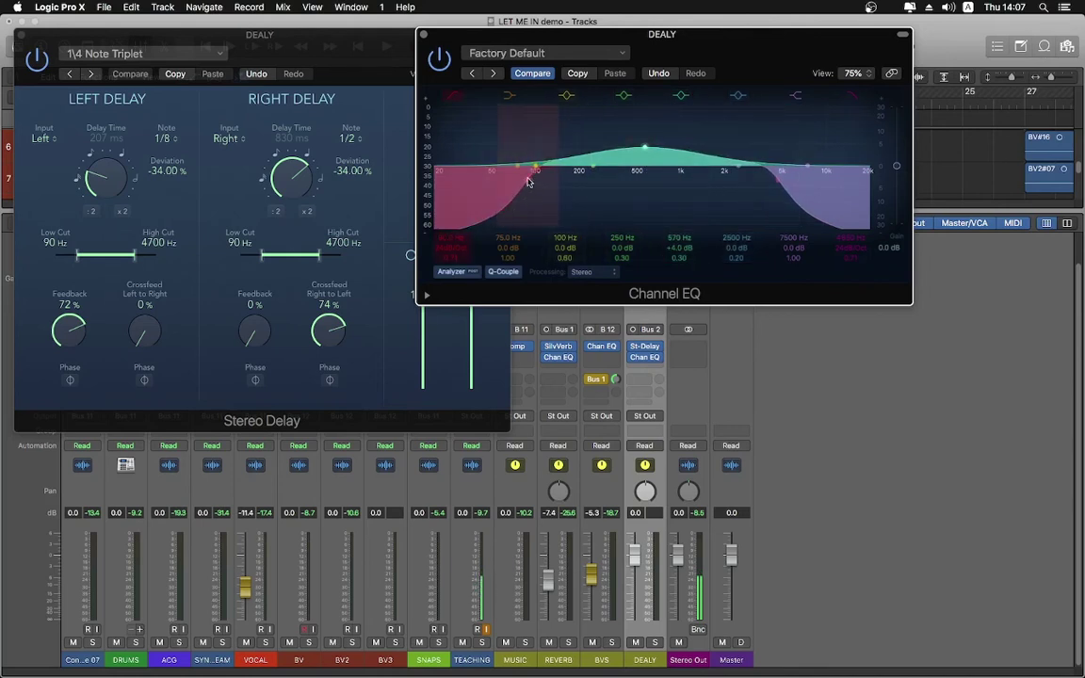
Set both DEALY EQ cut slopes to 12 dB/Oct and boost about 1.0 dB at 102 Hz and 290 Hz and 2.0 dB at 2600 Hz
{"action": "left_click_drag", "start_coordinate": [459, 248], "coordinate": [459, 270]}
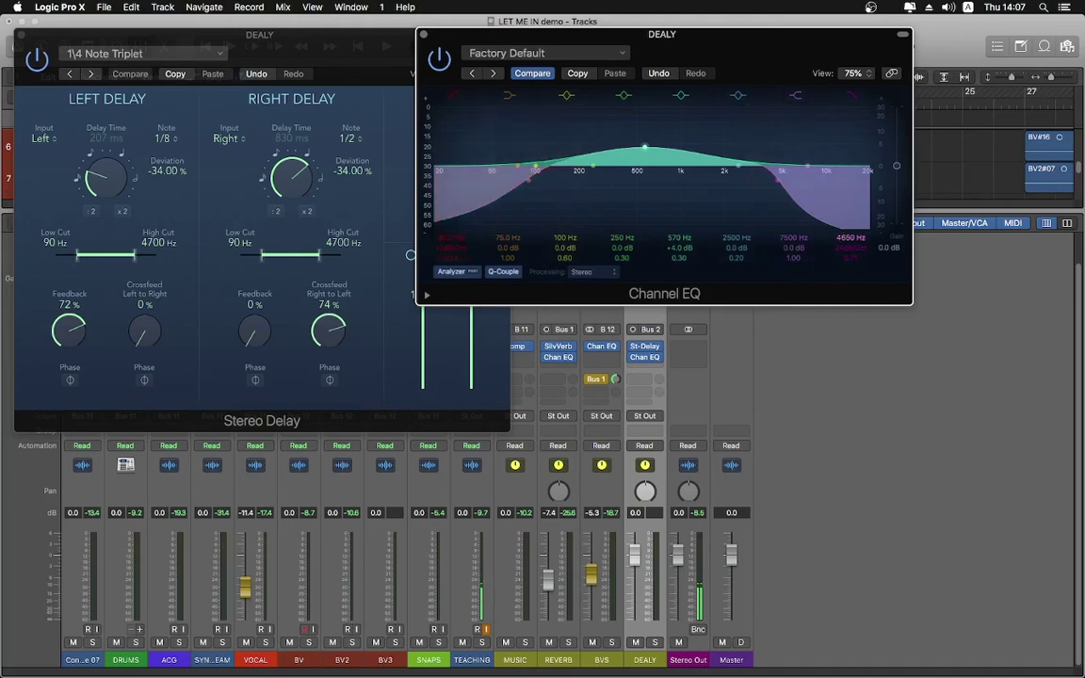
{"action": "left_click_drag", "start_coordinate": [850, 248], "coordinate": [851, 259]}
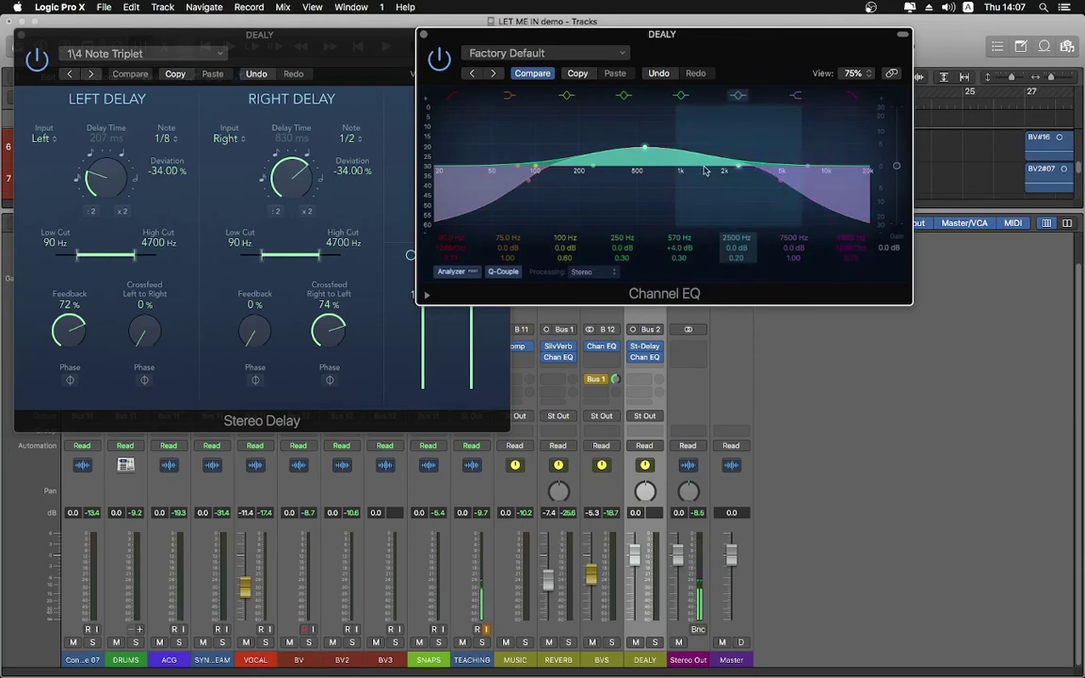
{"action": "left_click_drag", "start_coordinate": [738, 170], "coordinate": [736, 165]}
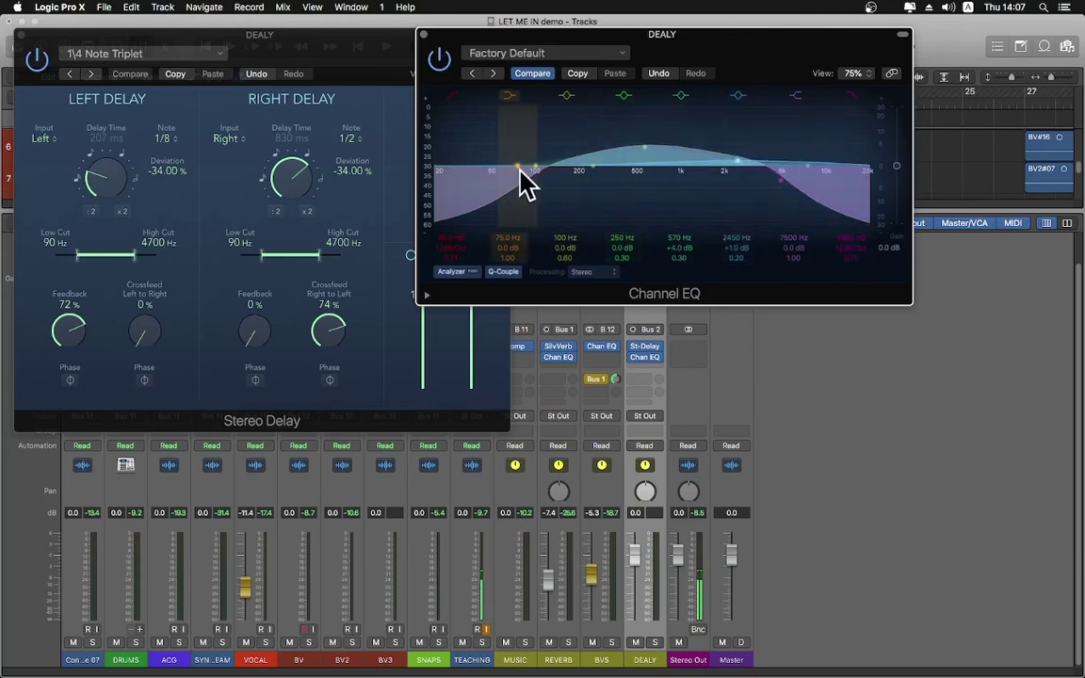
{"action": "left_click_drag", "start_coordinate": [536, 170], "coordinate": [535, 165]}
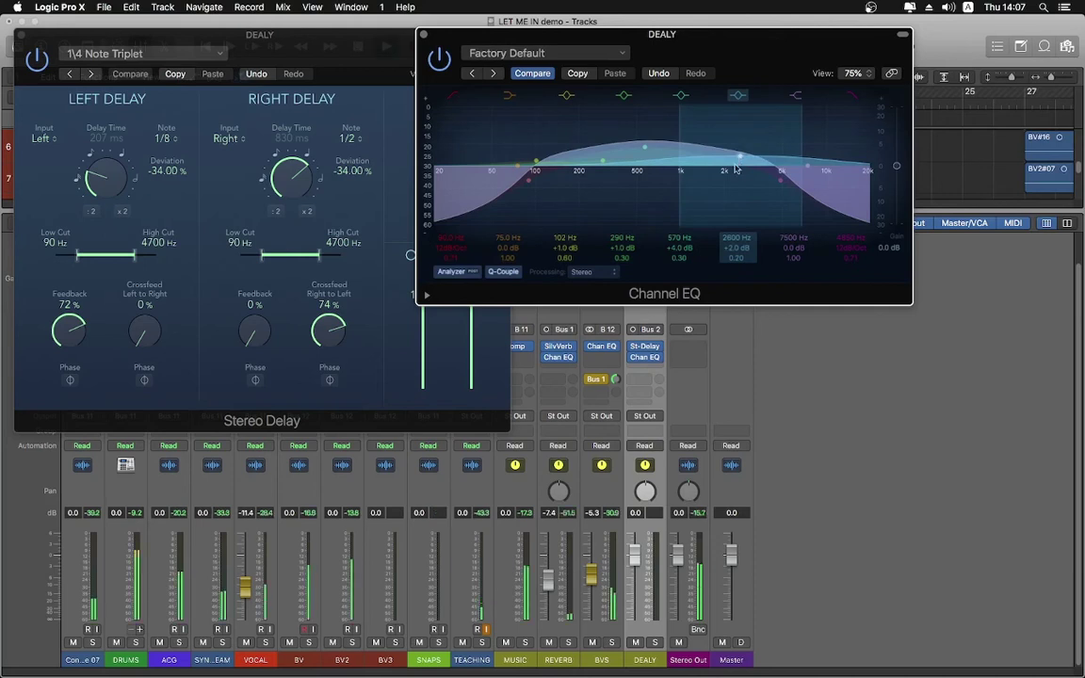
{"action": "left_click", "coordinate": [604, 354]}
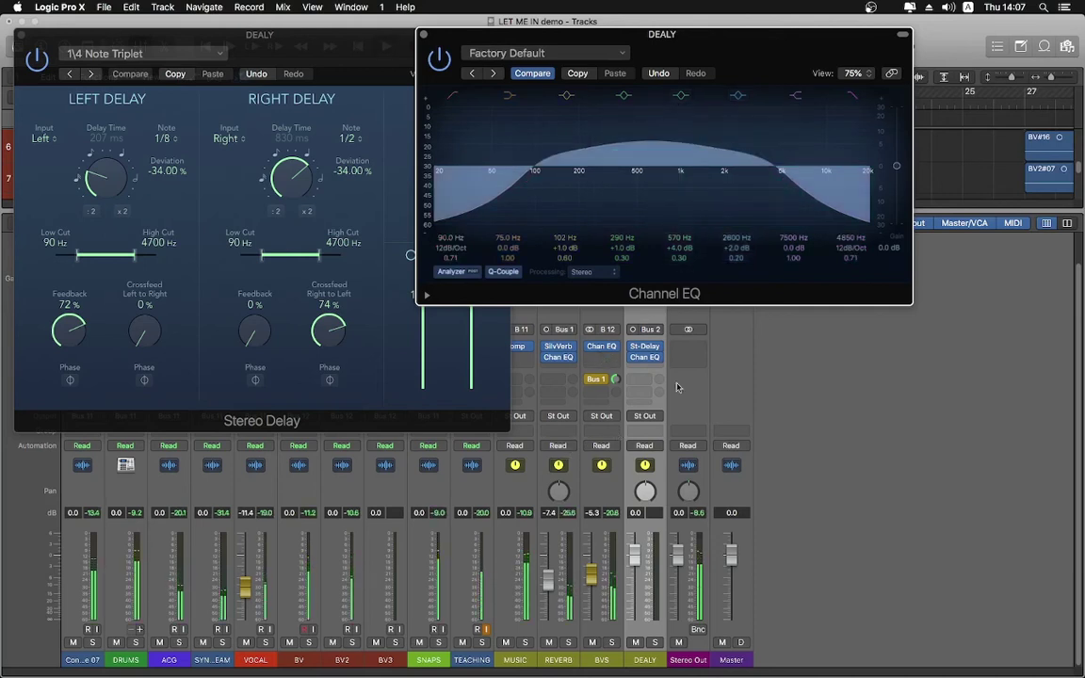
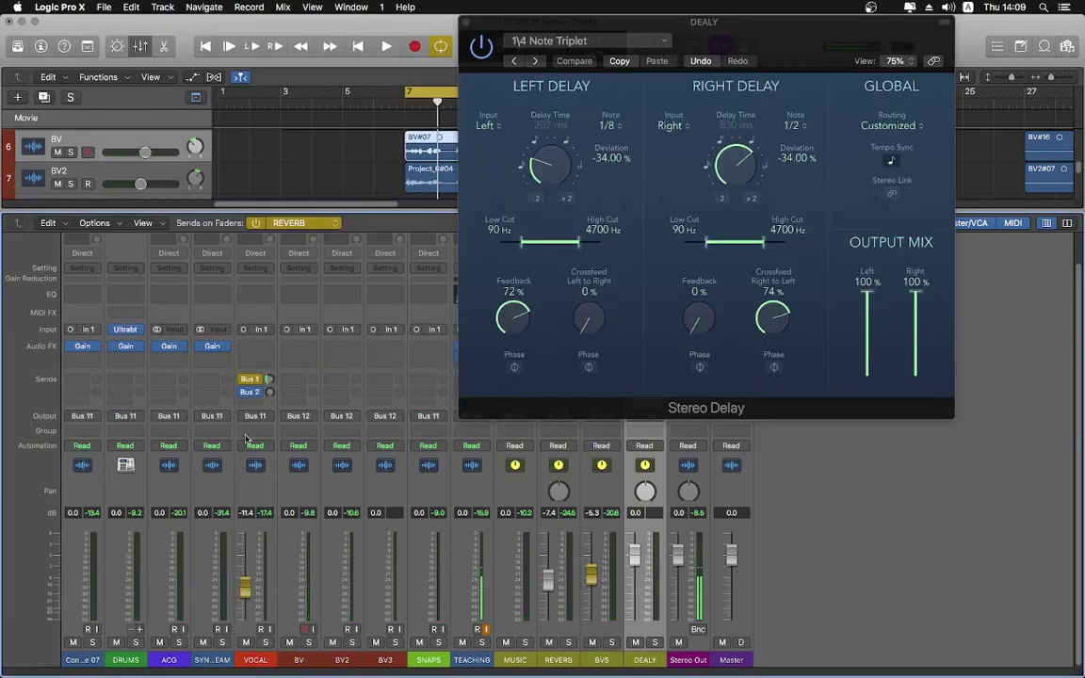
Switch the sends on faders to DEALY and raise VOCAL's delay send to about -12.2 dB
{"action": "mouse_move", "coordinate": [250, 381]}
{"action": "left_click", "coordinate": [320, 224]}
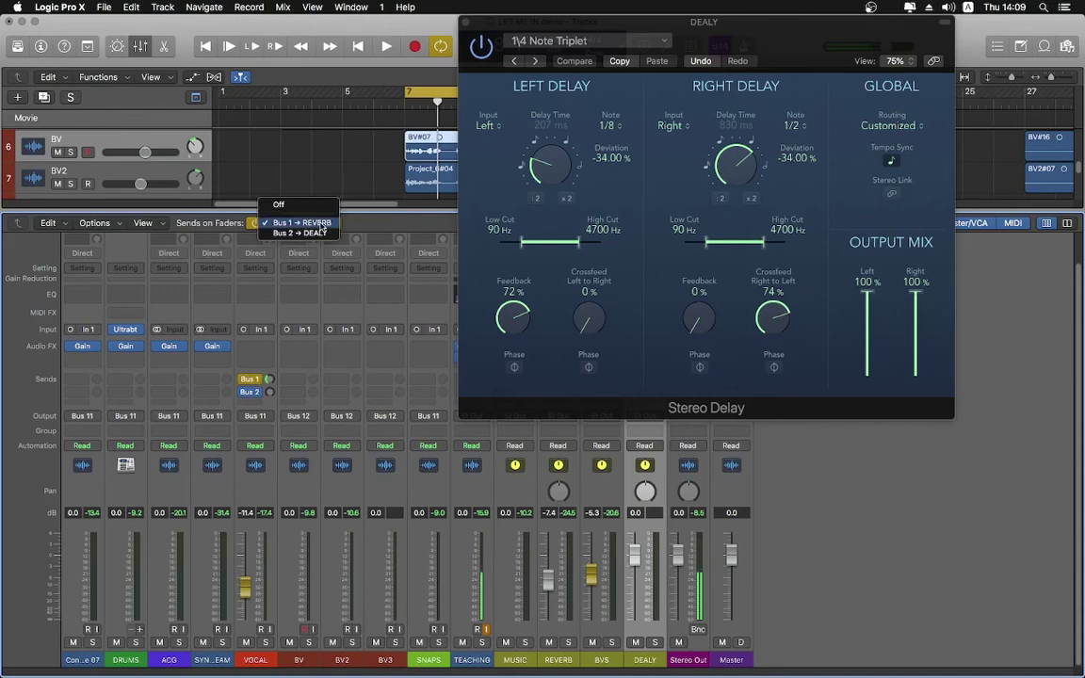
{"action": "left_click", "coordinate": [320, 233]}
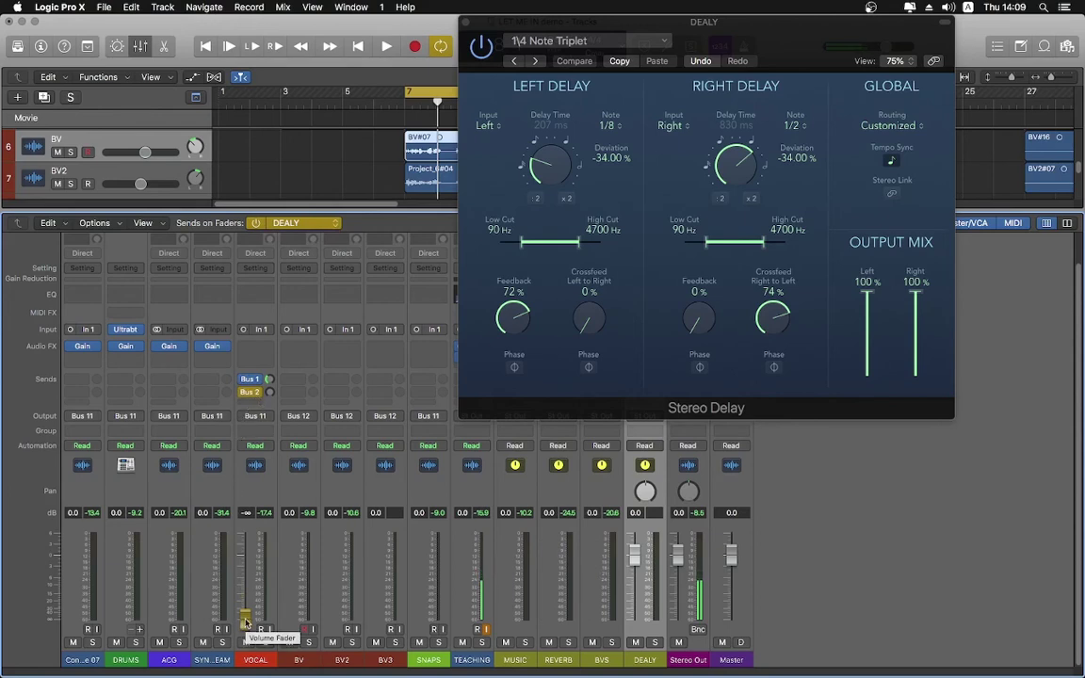
{"action": "left_click_drag", "start_coordinate": [245, 622], "coordinate": [245, 584]}
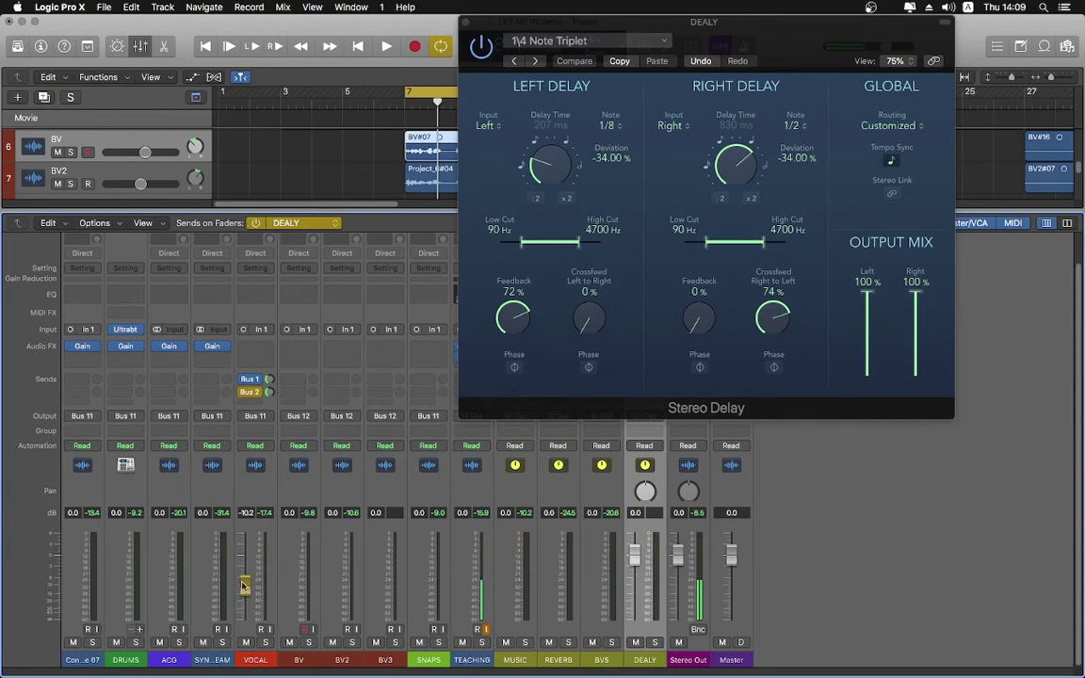
Try the Stereo Delay's 1\8 Note preset during playback with VOCAL's delay send at about -10.8 dB
{"action": "left_click", "coordinate": [584, 41]}
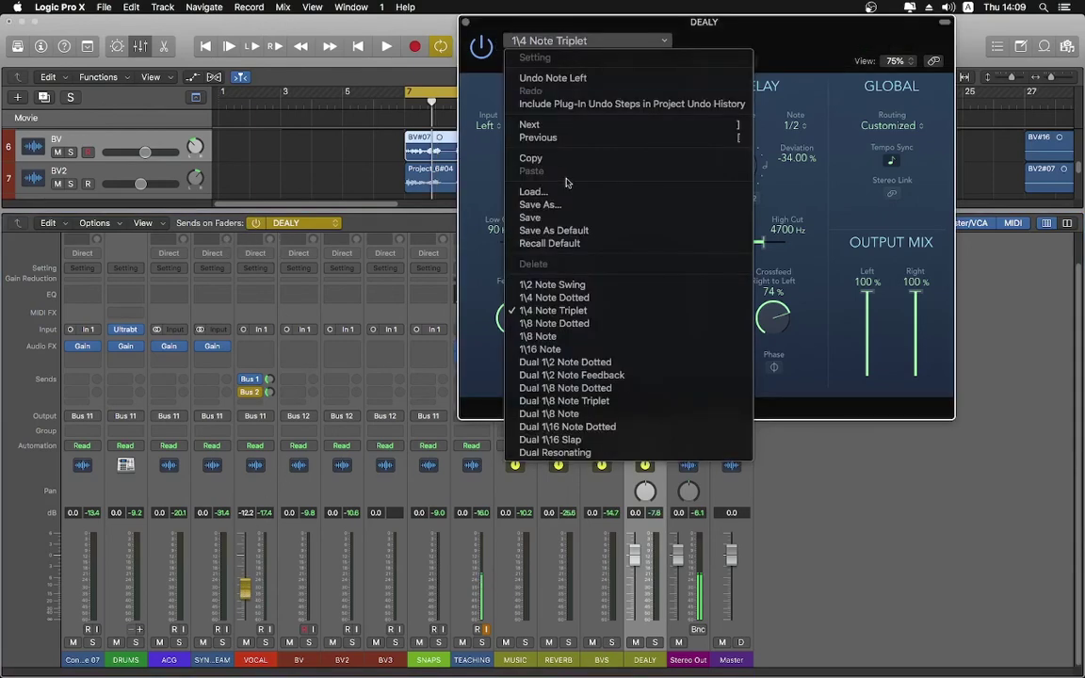
{"action": "left_click", "coordinate": [566, 341]}
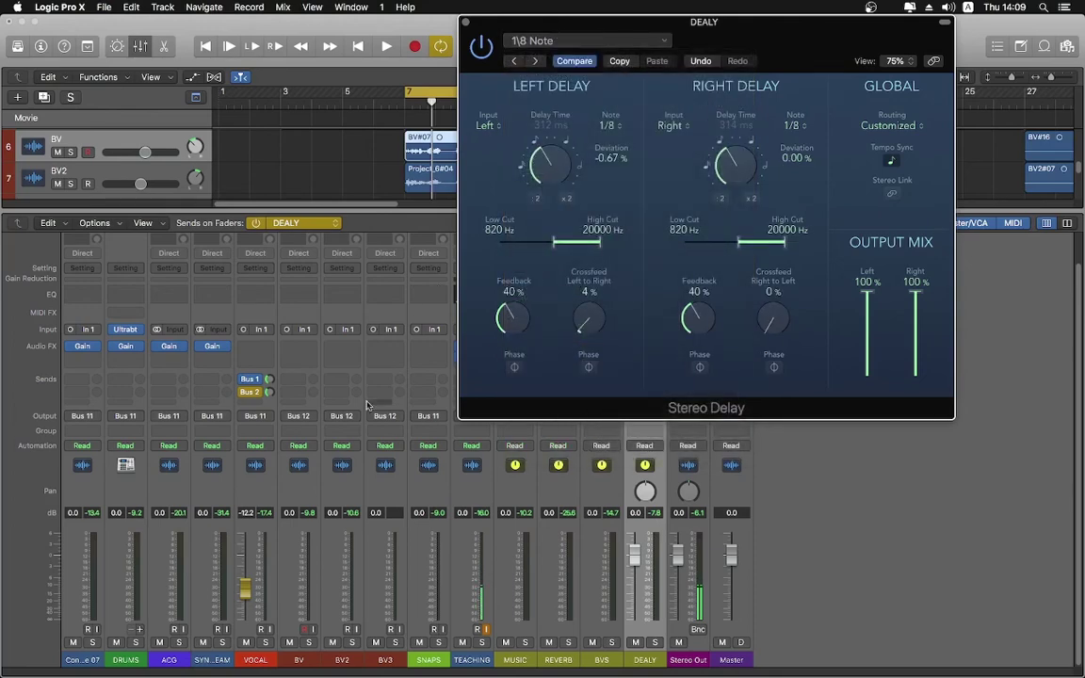
{"action": "key", "text": "space"}
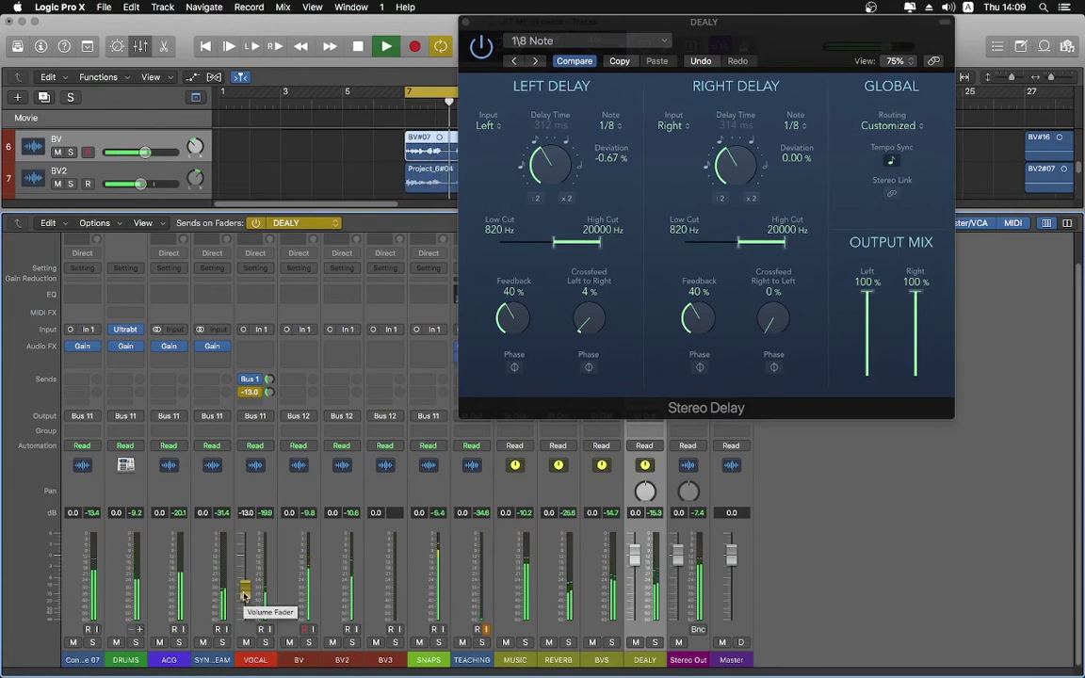
{"action": "left_click_drag", "start_coordinate": [243, 595], "coordinate": [244, 588]}
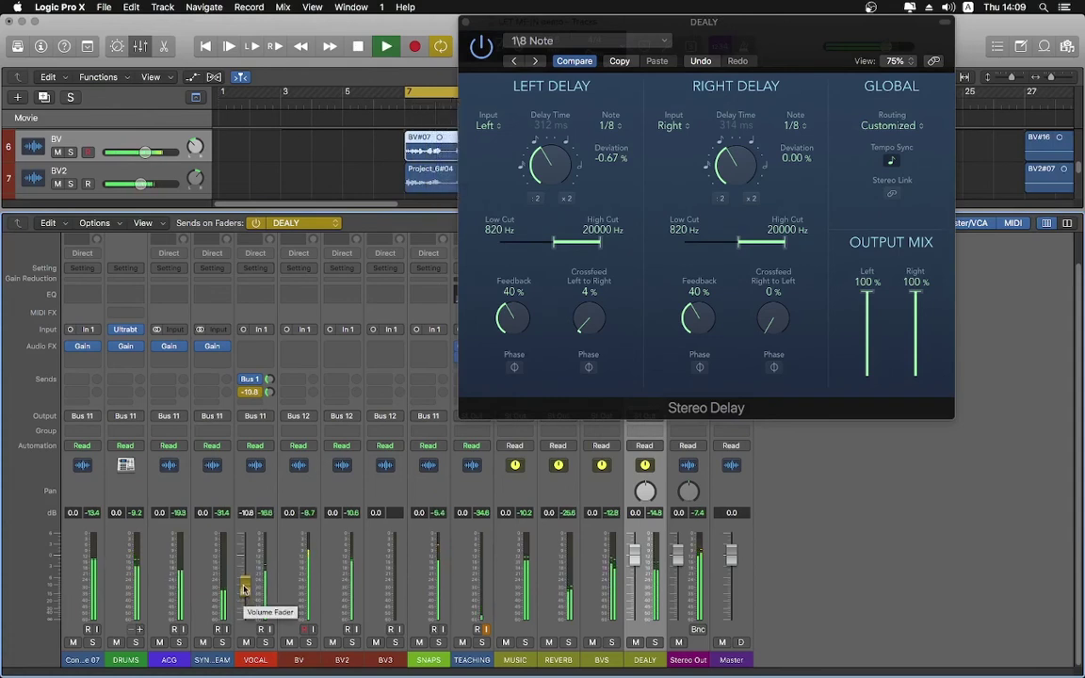
{"action": "key", "text": "space"}
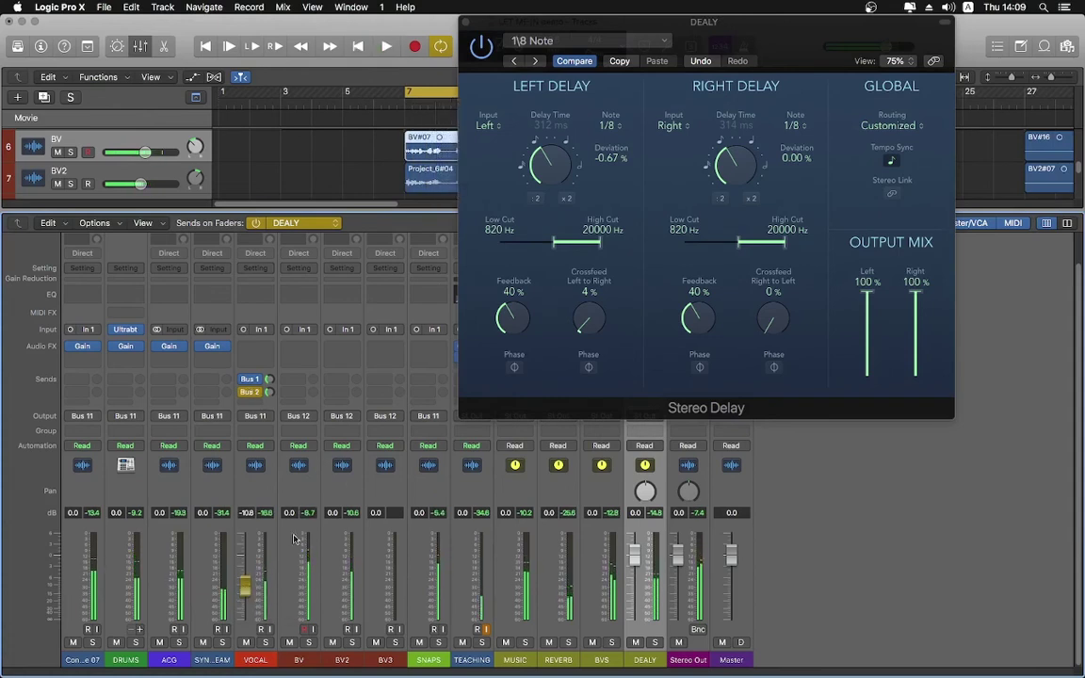
Load the 1\16 Note preset in the Stereo Delay and lower VOCAL's delay send to about -13.0 dB during playback
{"action": "left_click", "coordinate": [569, 44]}
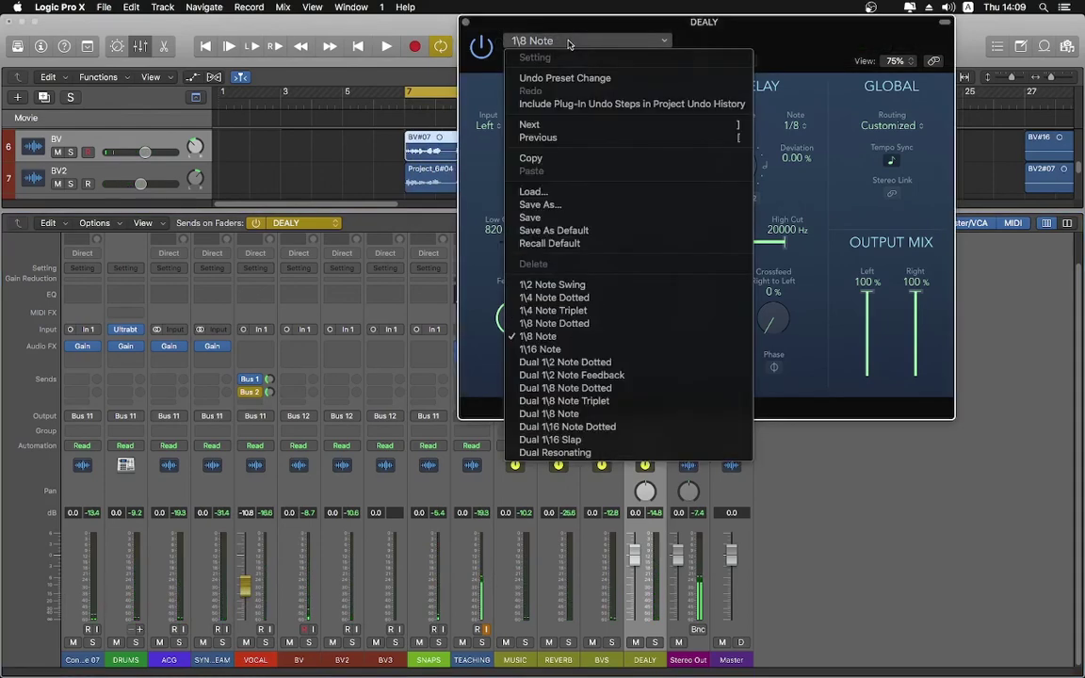
{"action": "left_click", "coordinate": [568, 350]}
{"action": "key", "text": "space"}
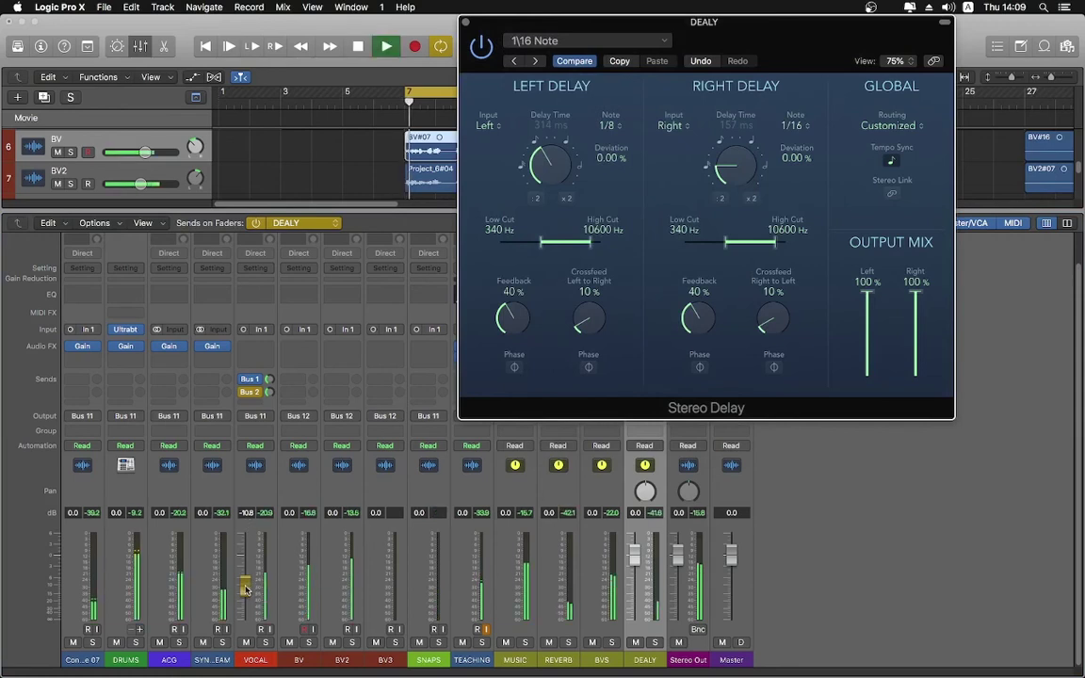
{"action": "left_click_drag", "start_coordinate": [245, 589], "coordinate": [242, 594]}
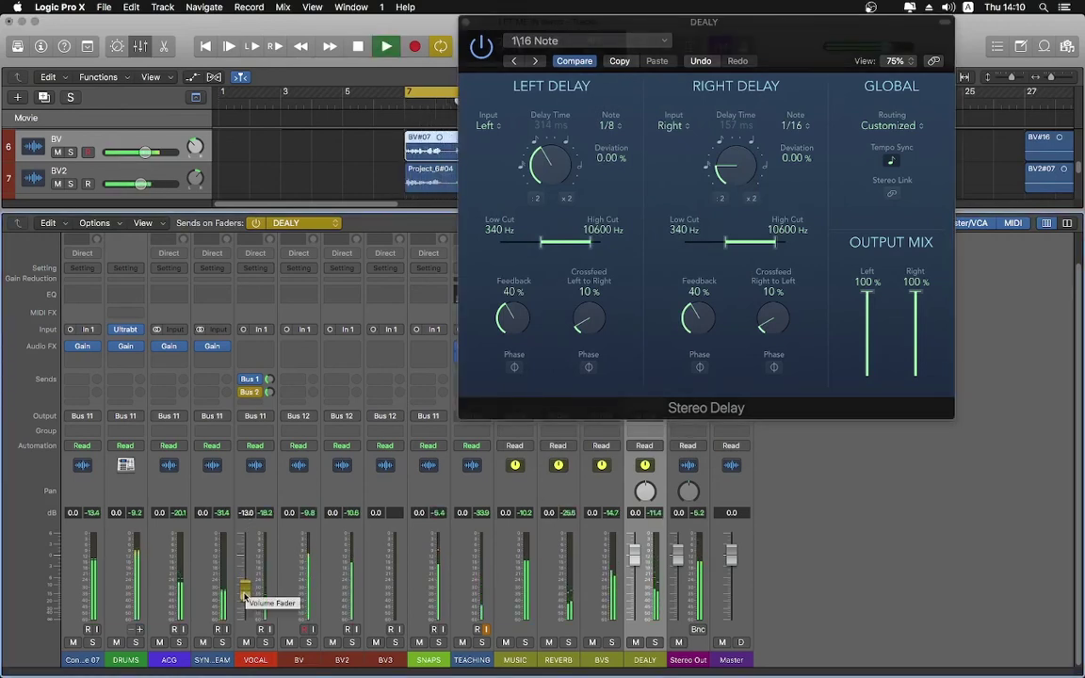
{"action": "key", "text": "space"}
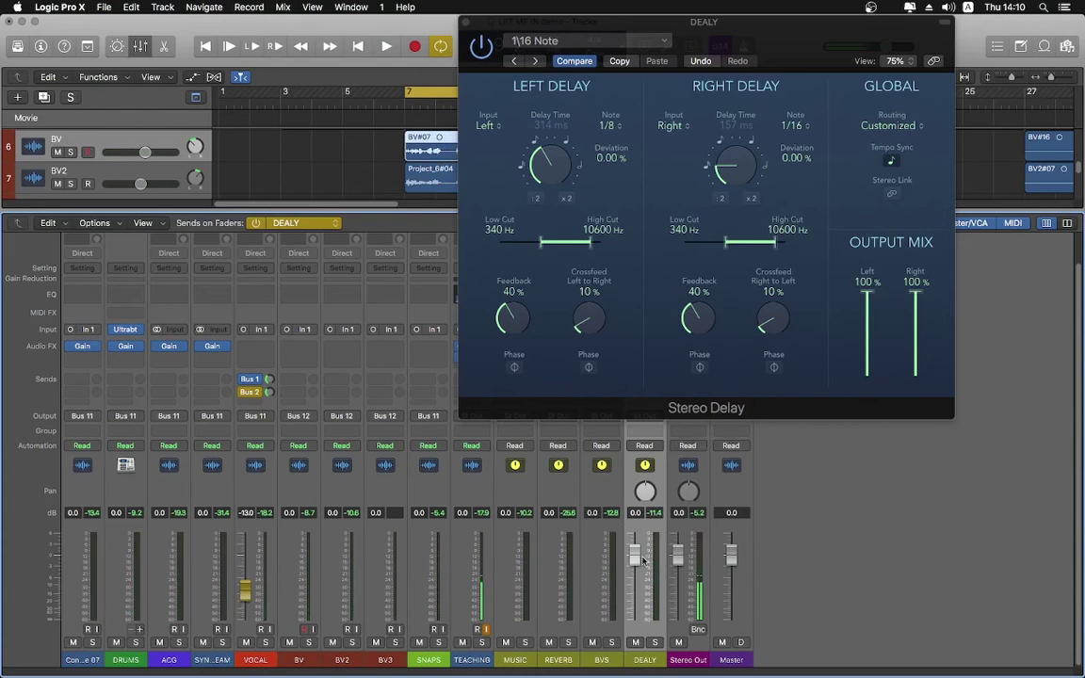
Lower the DEALY channel to about -6.2 dB and VOCAL's delay send to about -17.0 dB, checking the balance in playback
{"action": "left_click_drag", "start_coordinate": [629, 527], "coordinate": [629, 545]}
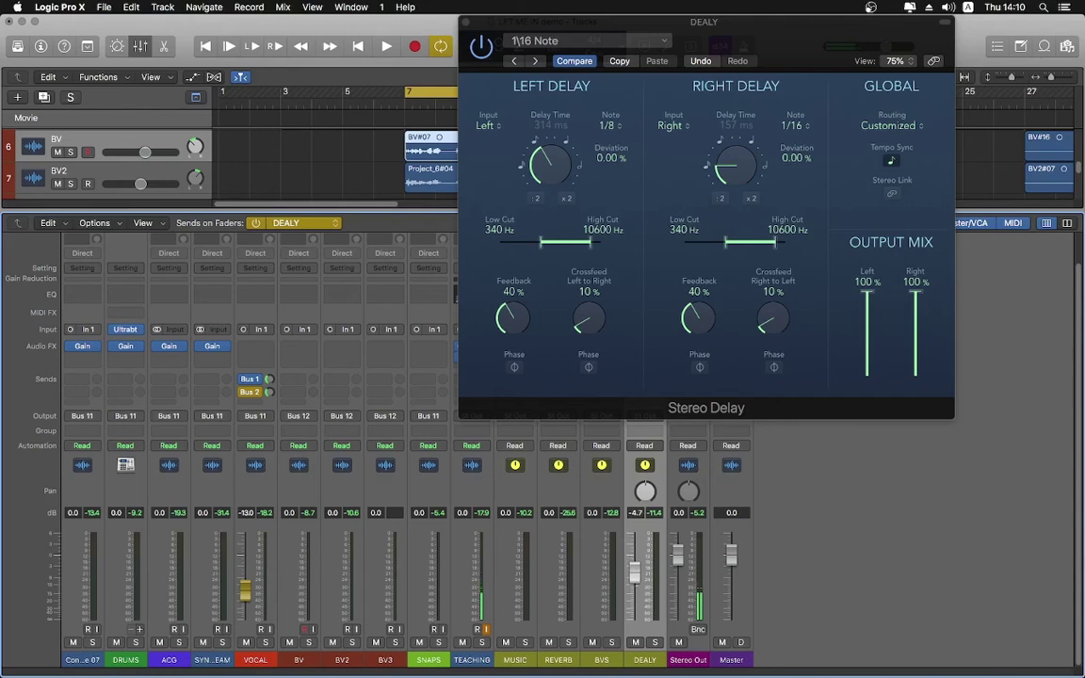
{"action": "left_click_drag", "start_coordinate": [249, 600], "coordinate": [249, 584]}
{"action": "key", "text": "space"}
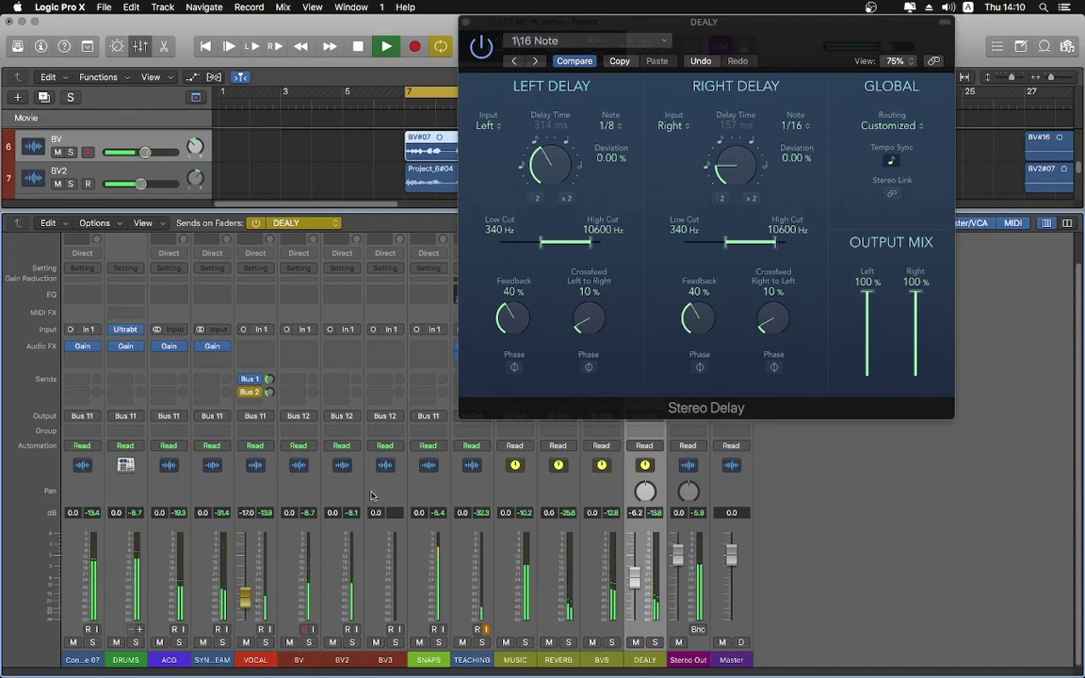
{"action": "key", "text": "space"}
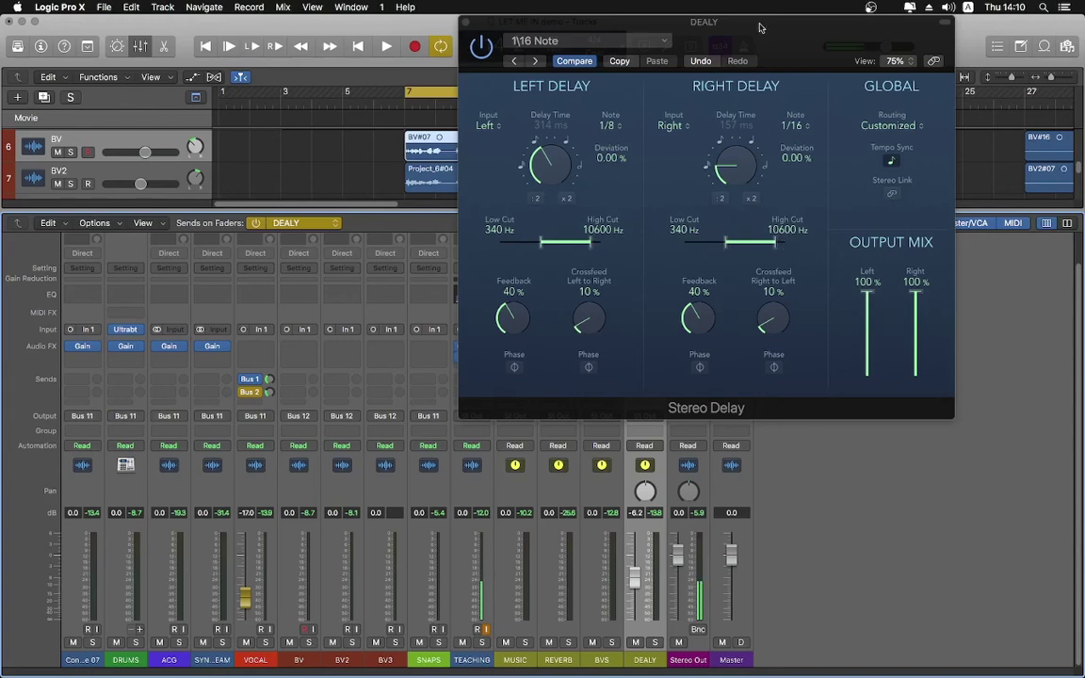
Move the Stereo Delay window aside, open the DEALY channel's EQ and raise its low cut to 102 Hz
{"action": "left_click_drag", "start_coordinate": [683, 20], "coordinate": [306, 21]}
{"action": "left_click", "coordinate": [645, 349]}
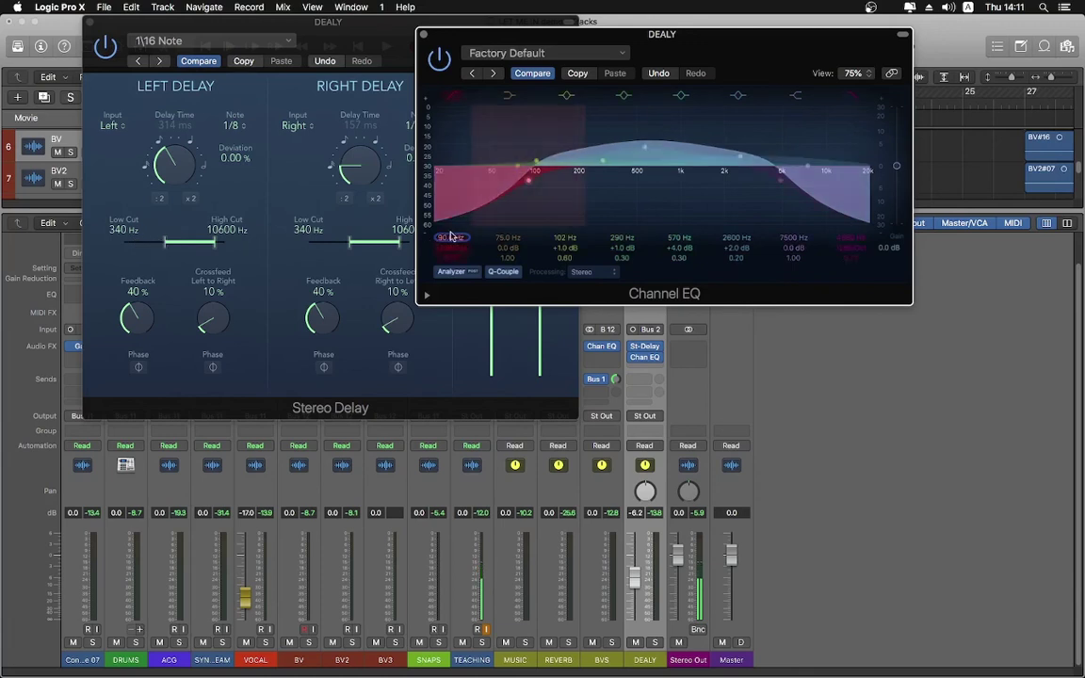
{"action": "left_click_drag", "start_coordinate": [450, 237], "coordinate": [450, 229]}
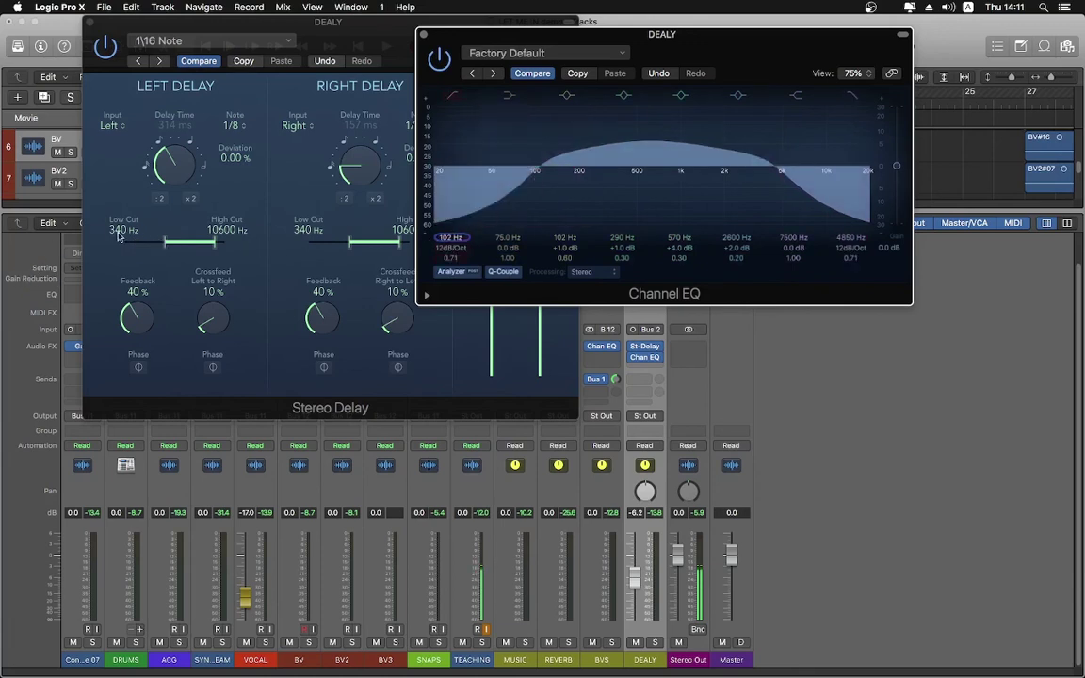
Open up the Stereo Delay's filters on both sides to a 20 Hz low cut and a 20000 Hz high cut
{"action": "left_click_drag", "start_coordinate": [158, 244], "coordinate": [71, 243]}
{"action": "left_click_drag", "start_coordinate": [215, 242], "coordinate": [264, 242]}
{"action": "left_click_drag", "start_coordinate": [400, 242], "coordinate": [480, 239]}
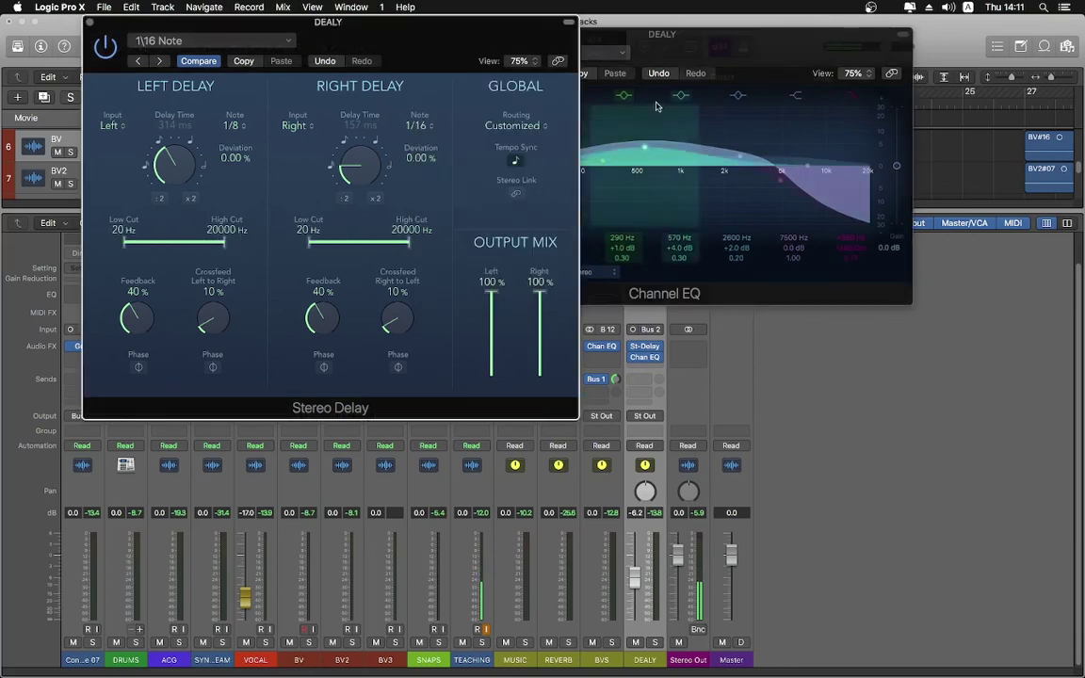
Raise the DEALY EQ's low cut to about 325 Hz and its high cut to about 11600 Hz with a gentler high-cut slope
{"action": "left_click", "coordinate": [777, 38]}
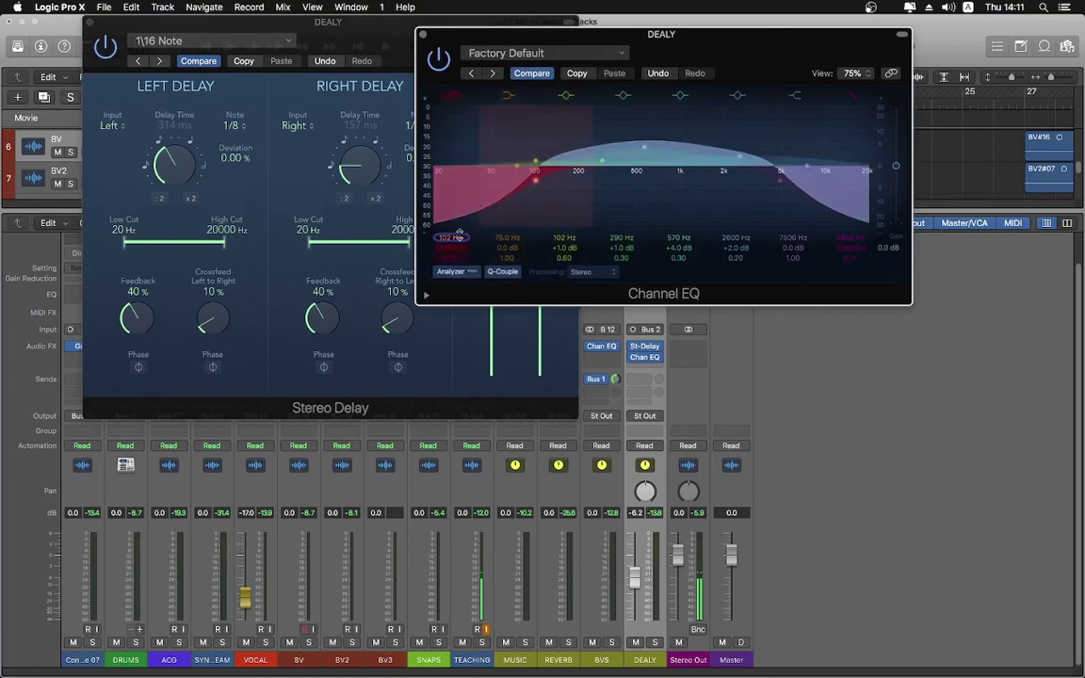
{"action": "left_click_drag", "start_coordinate": [517, 211], "coordinate": [596, 211]}
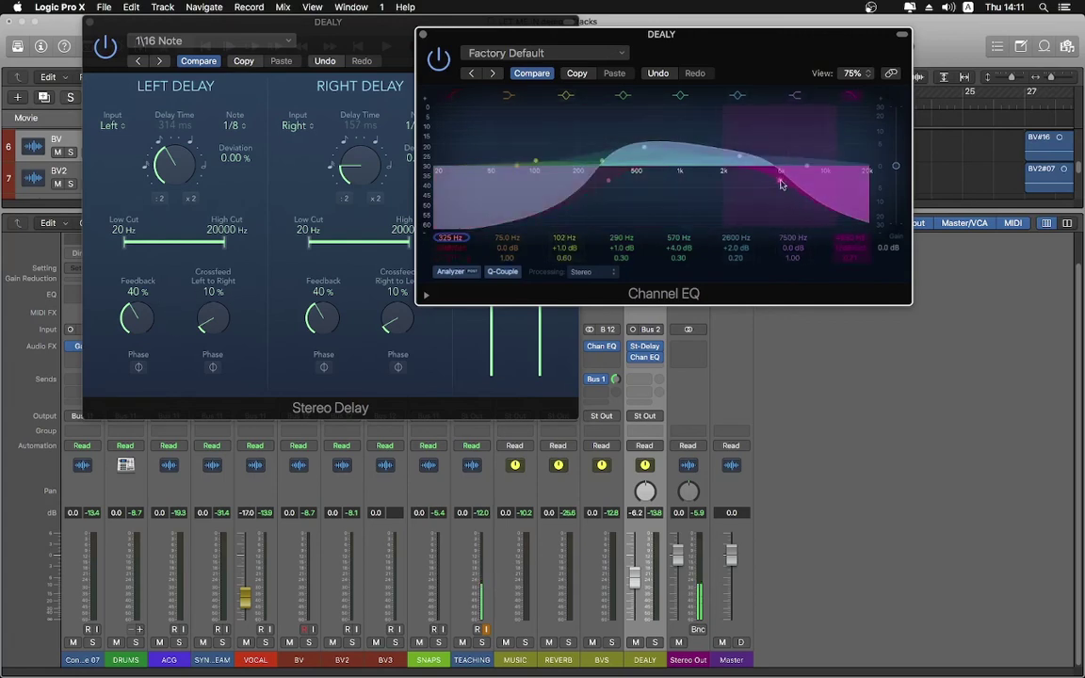
{"action": "left_click_drag", "start_coordinate": [837, 236], "coordinate": [838, 226]}
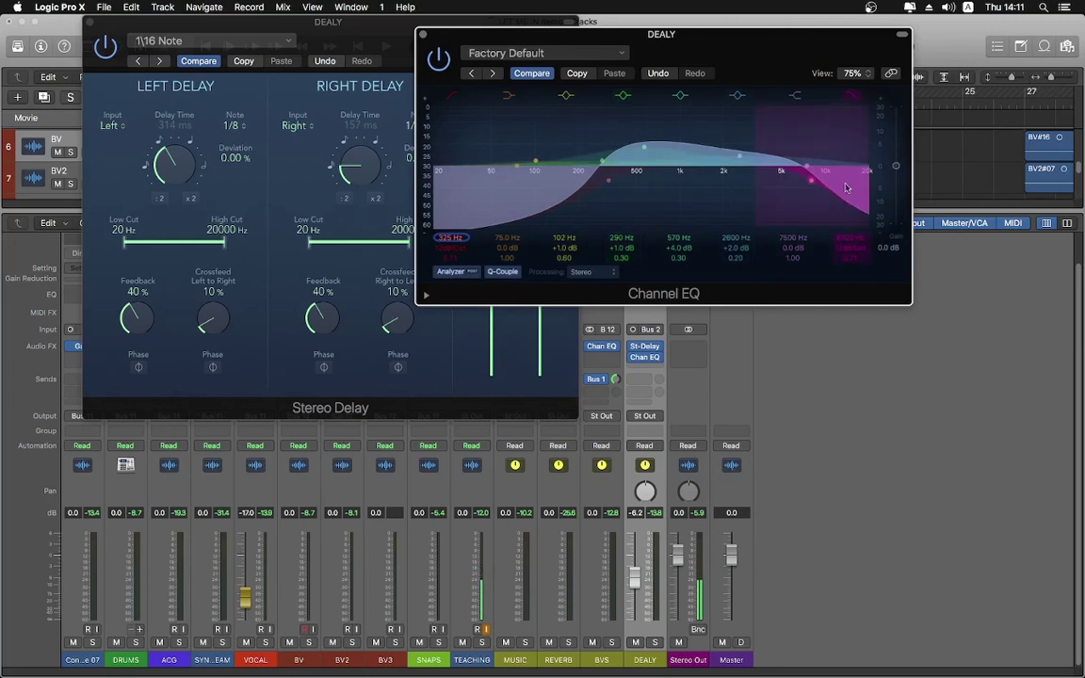
{"action": "mouse_move", "coordinate": [850, 238]}
{"action": "left_mouse_down"}
{"action": "mouse_move", "coordinate": [851, 219]}
{"action": "mouse_move", "coordinate": [850, 240]}
{"action": "left_mouse_up"}
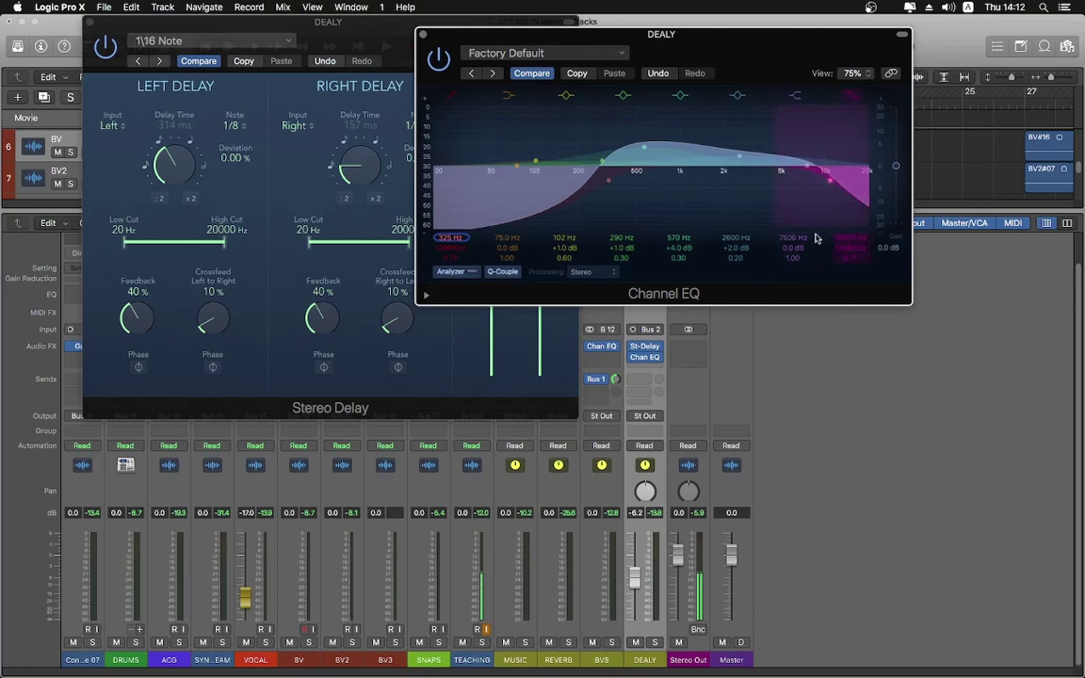
{"action": "left_click_drag", "start_coordinate": [845, 236], "coordinate": [846, 234]}
{"action": "left_click_drag", "start_coordinate": [831, 183], "coordinate": [841, 229]}
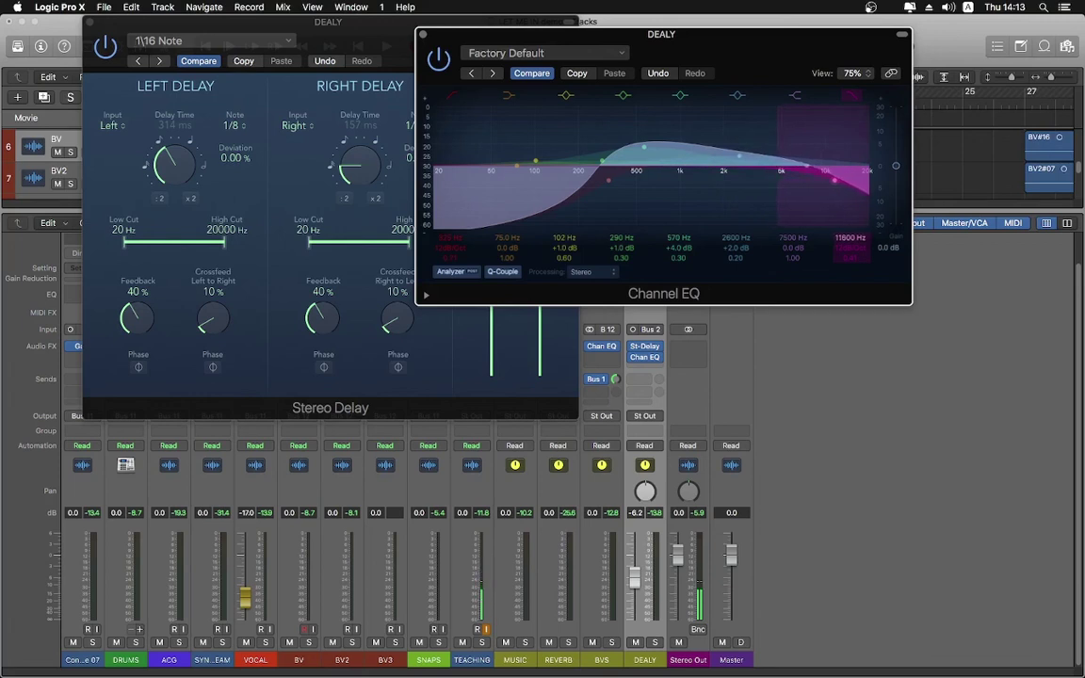
Play the song to check the filtered delay and close both DEALY plug-in windows
{"action": "left_click", "coordinate": [422, 34]}
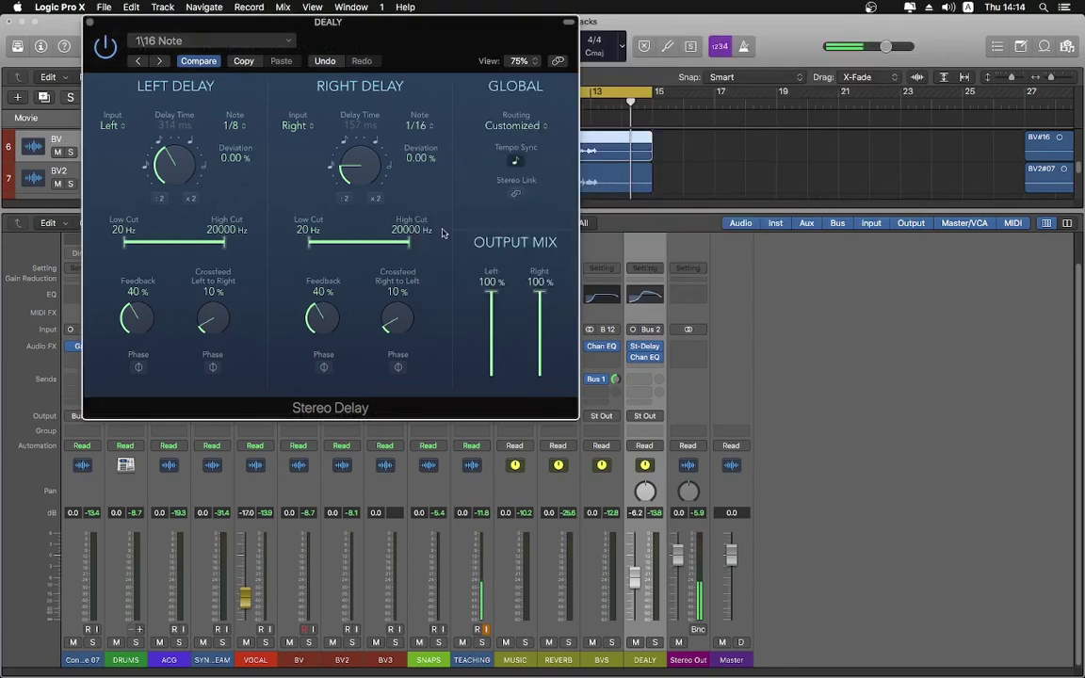
{"action": "key", "text": "space"}
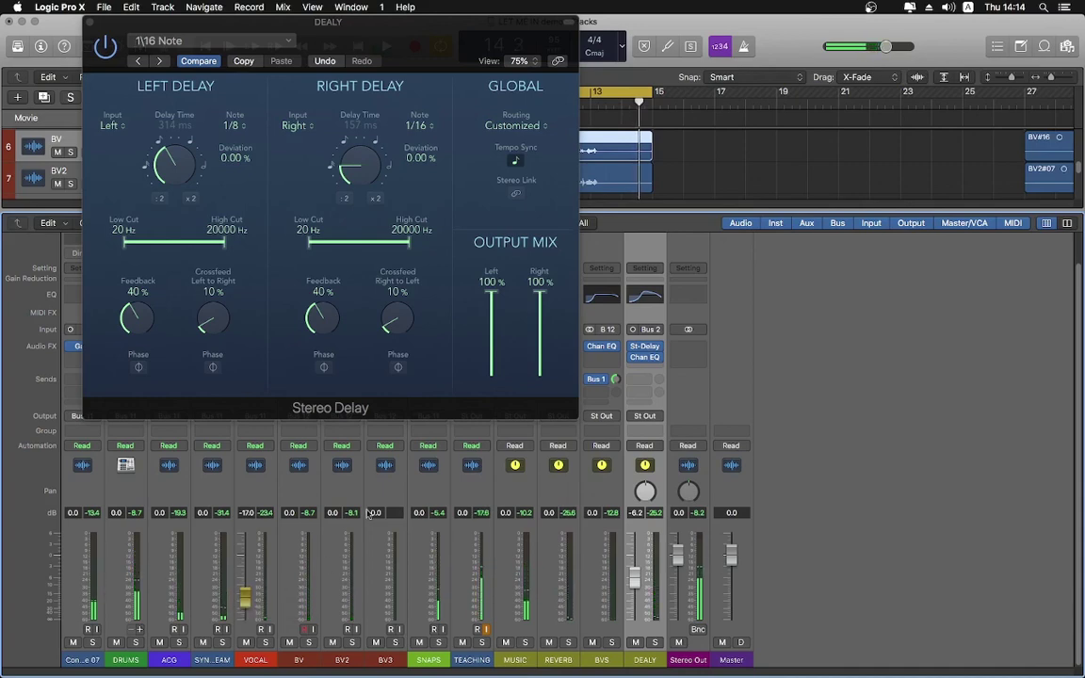
{"action": "left_click", "coordinate": [87, 22]}
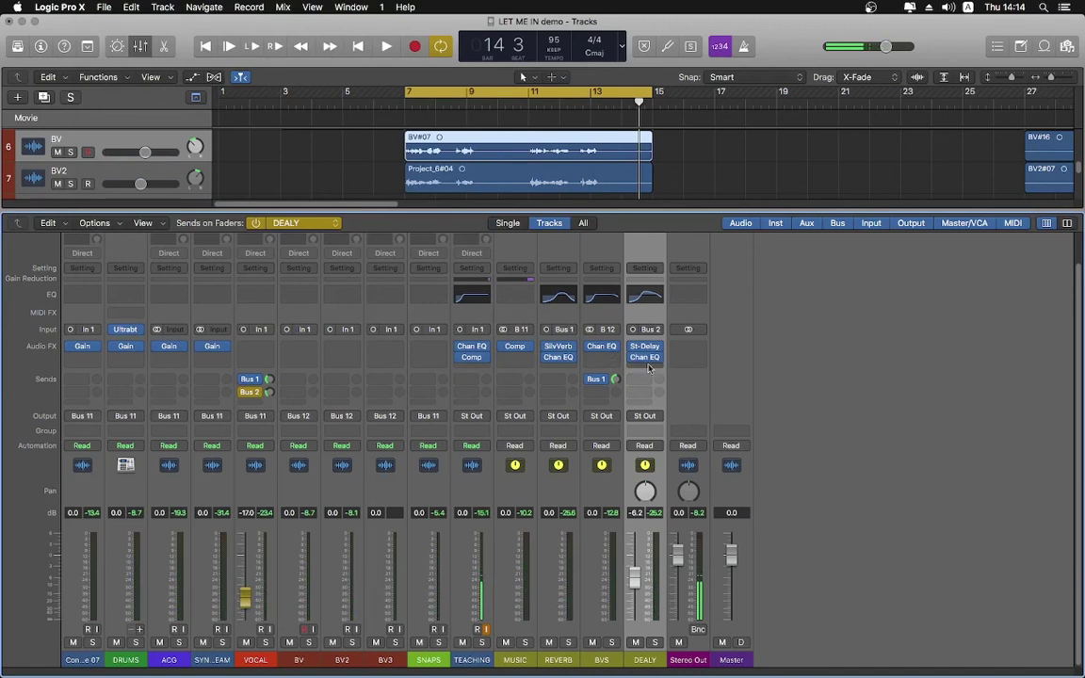
{"action": "mouse_move", "coordinate": [656, 361]}
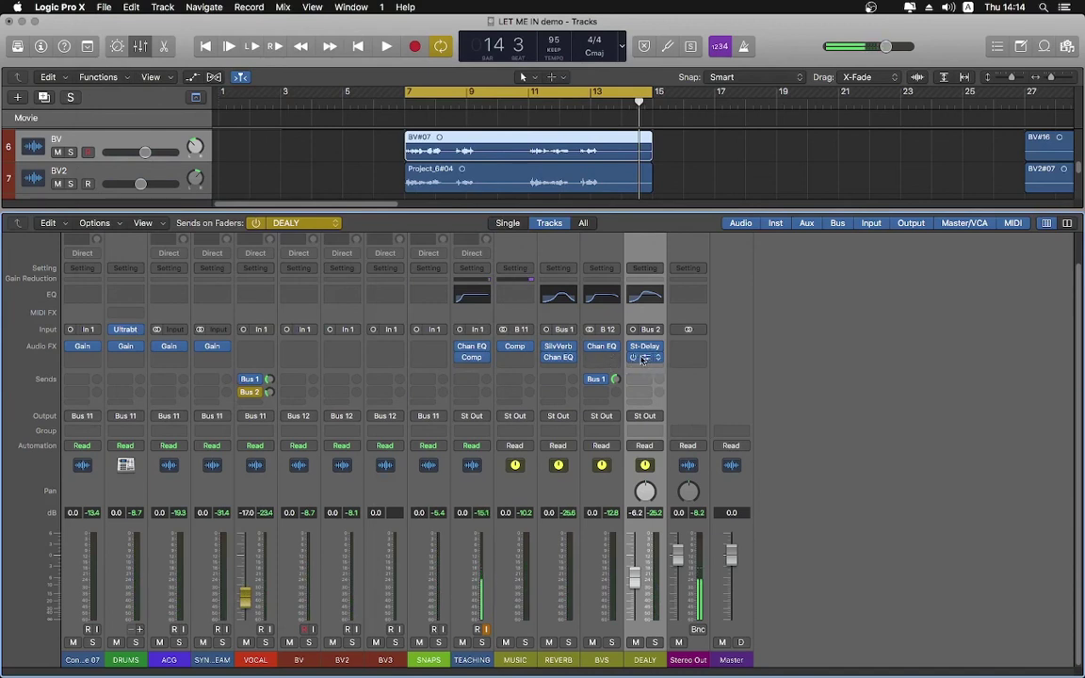